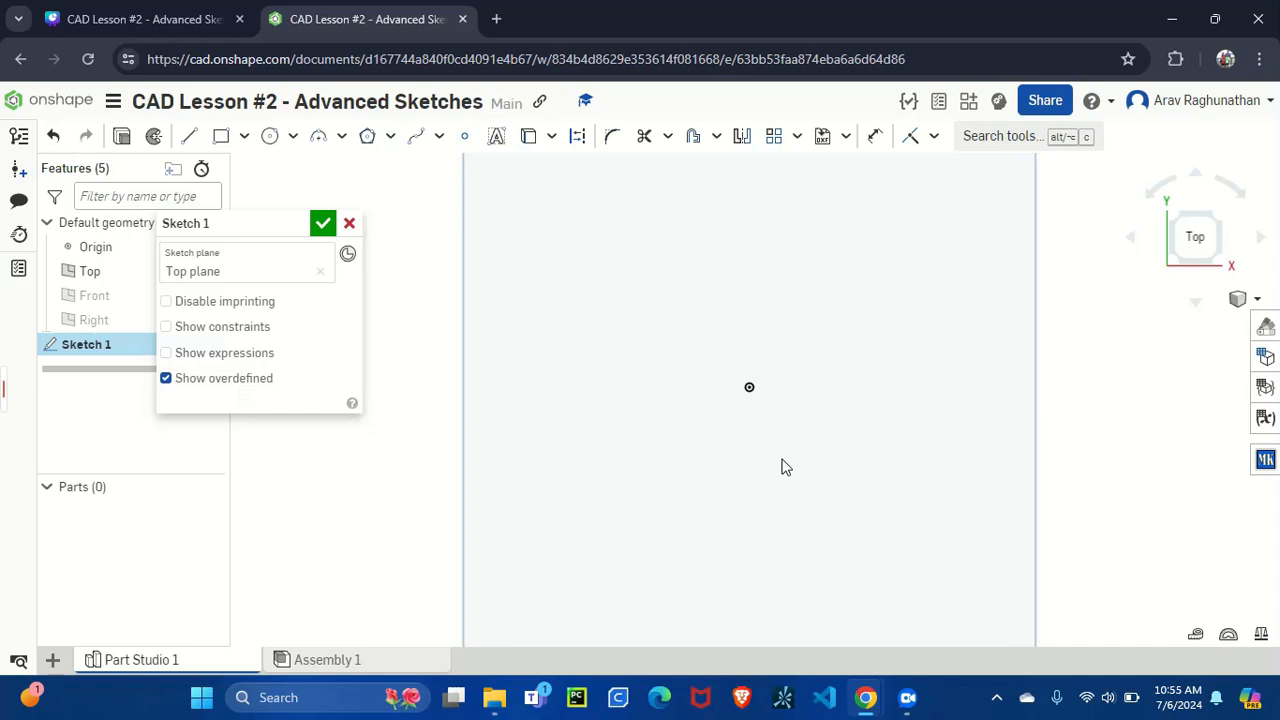
- Sketch a corner rectangle about 2.682 by 1.778 around the origin, and undo it
click(222, 140)
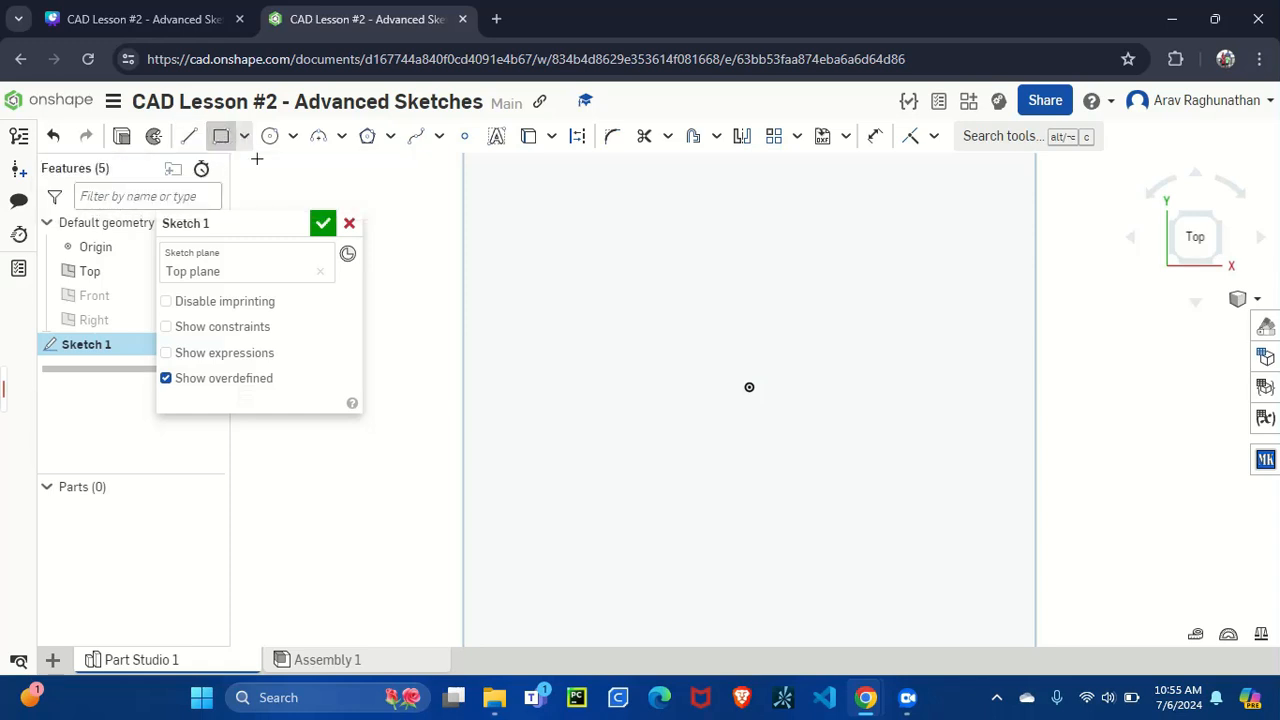
click(878, 470)
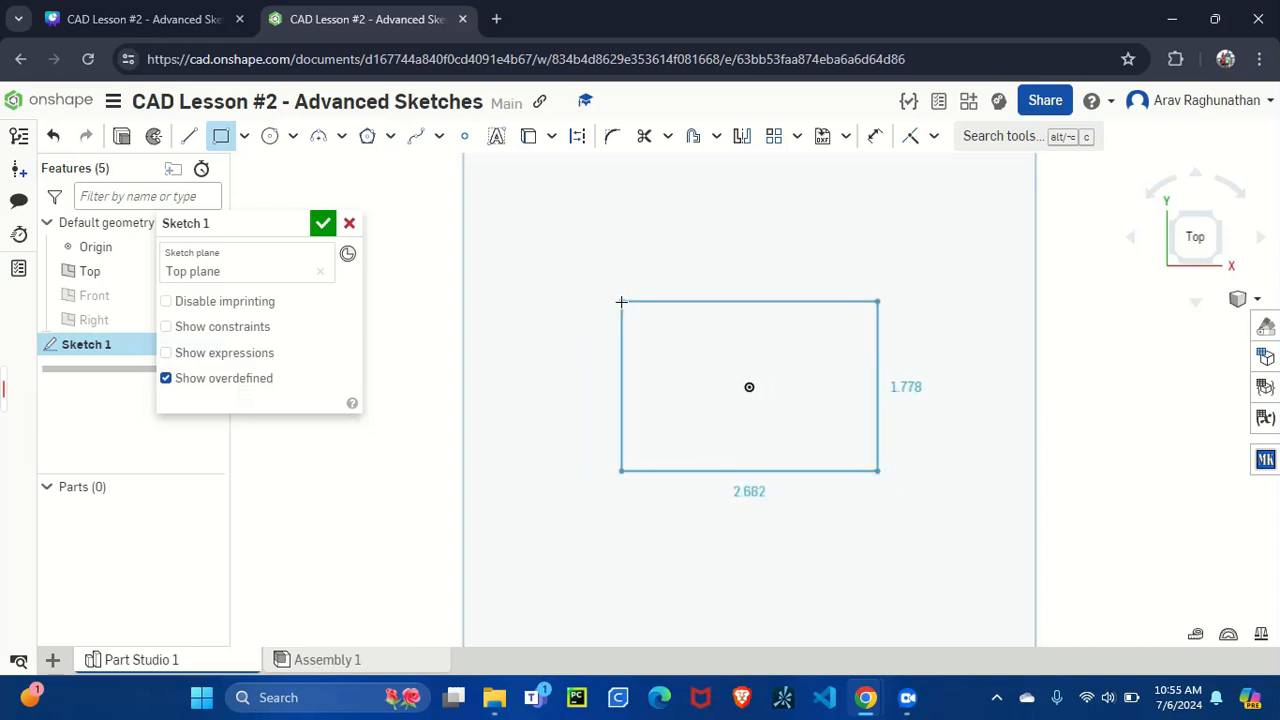
click(621, 301)
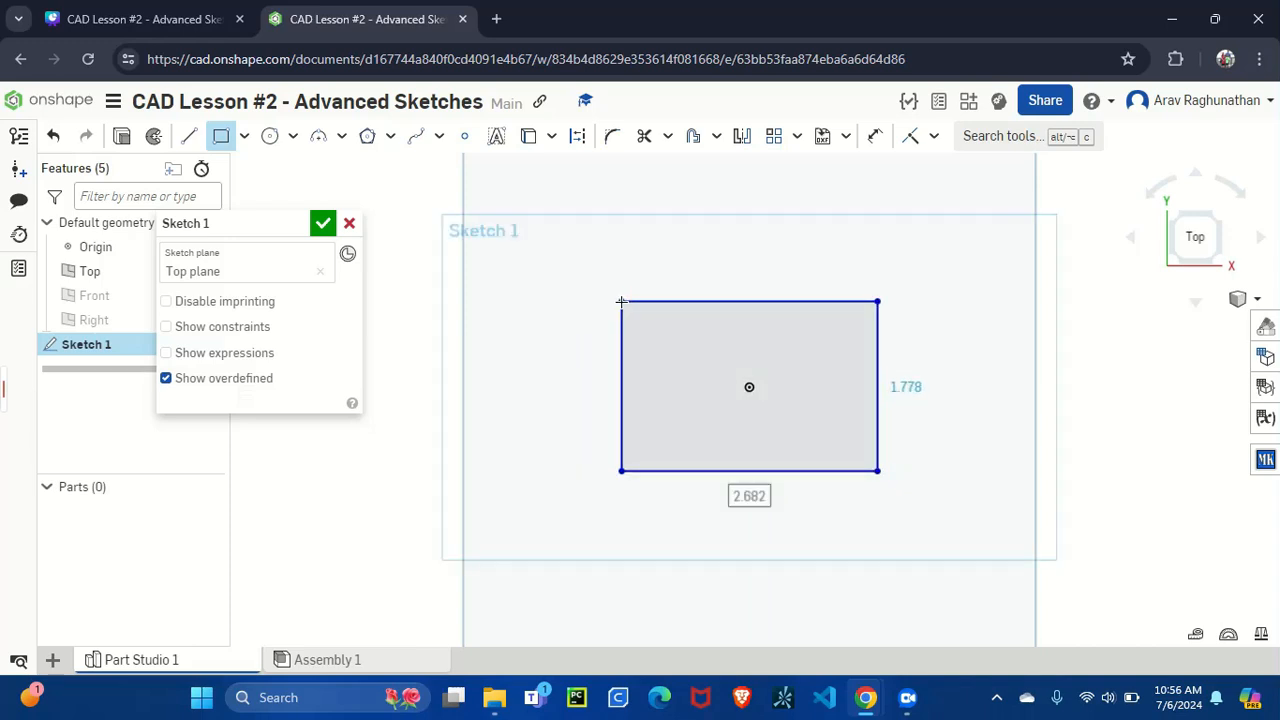
key(ctrl+z)
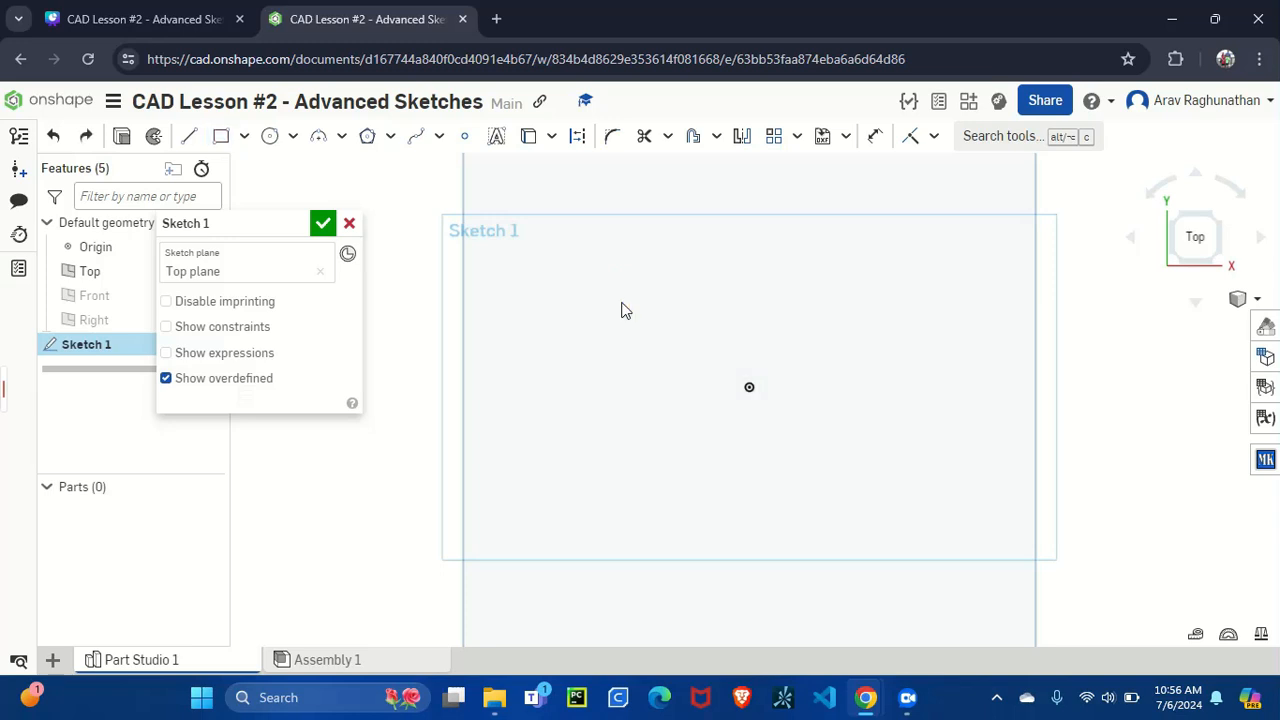
- Sketch a center point rectangle about 3.955 by 2.604 centred on the origin, and undo it
click(242, 140)
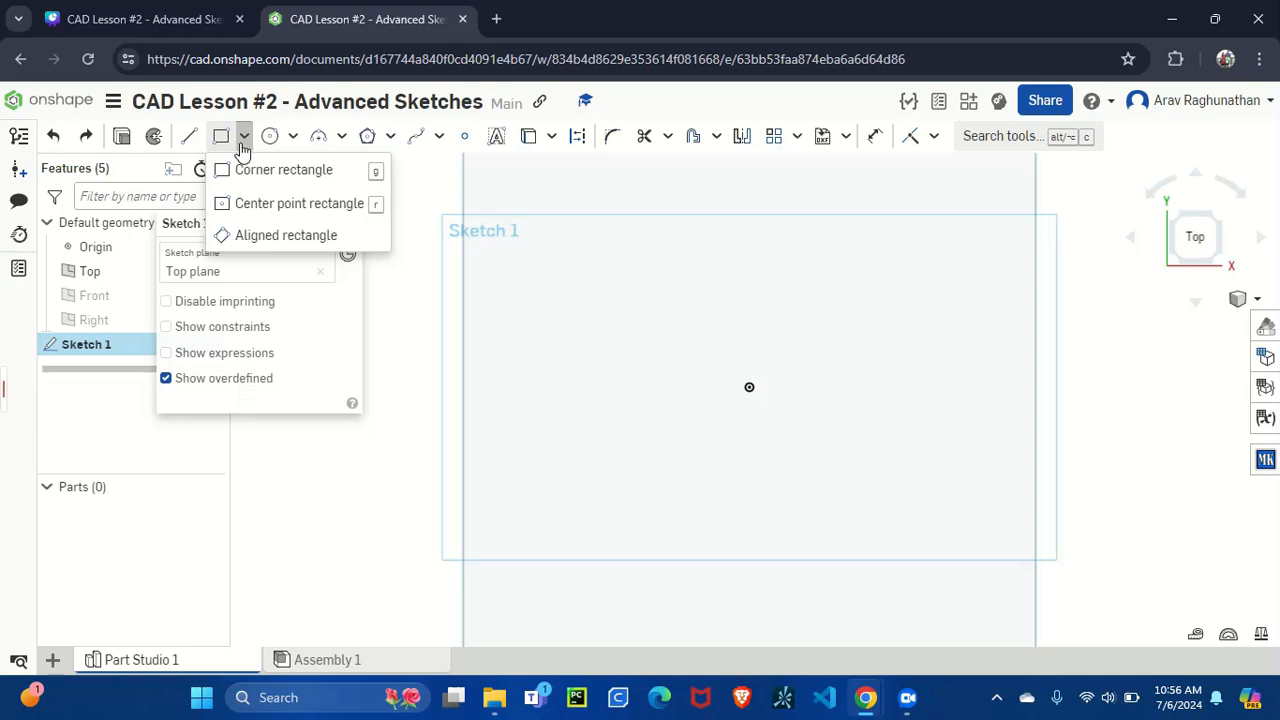
click(265, 205)
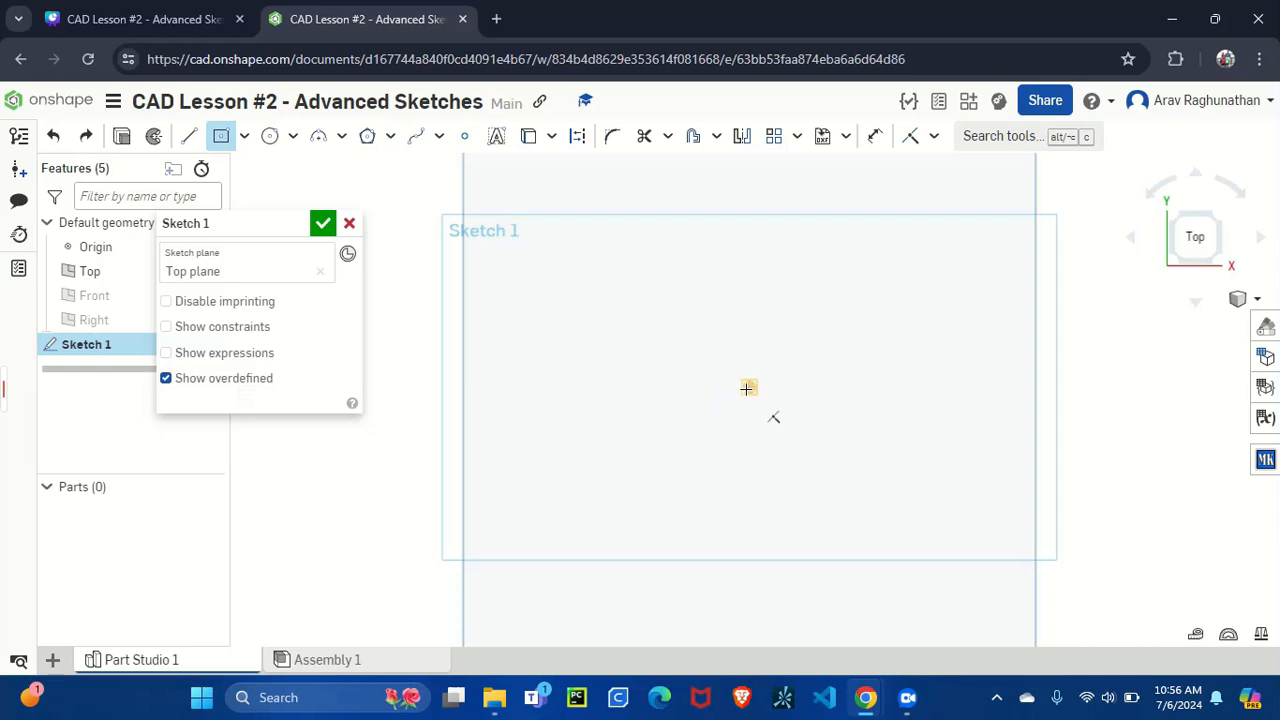
click(748, 387)
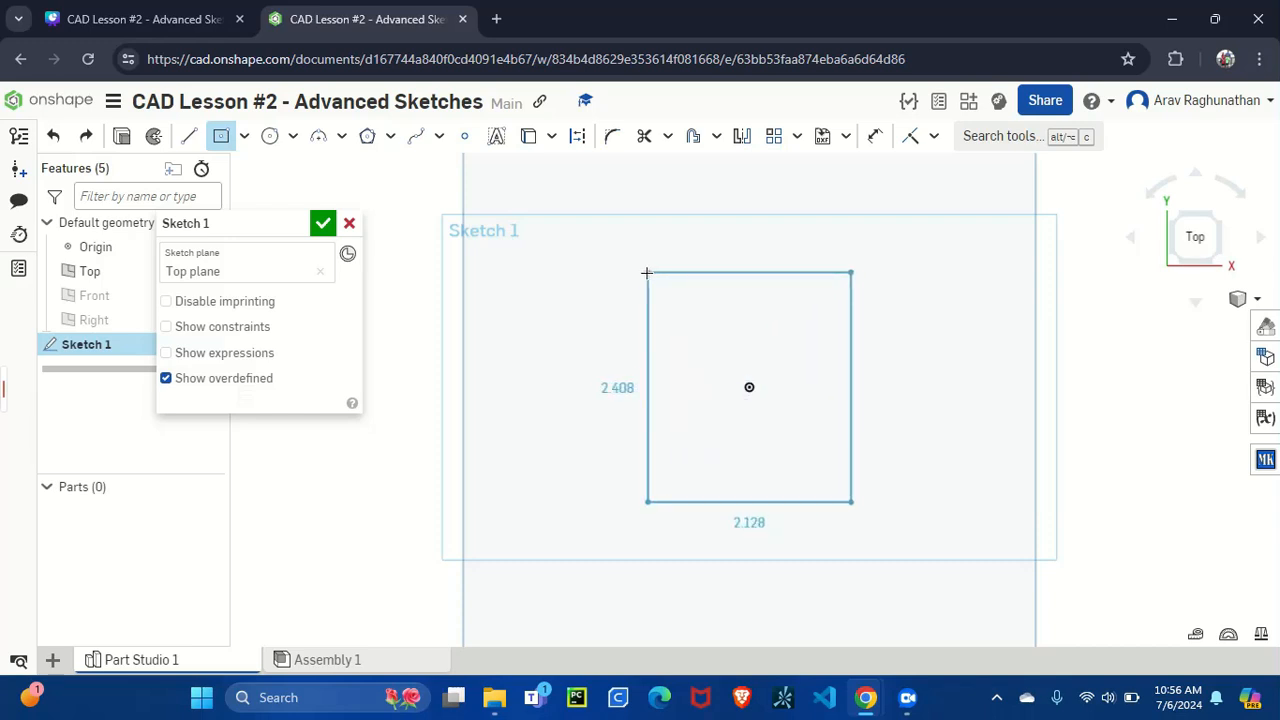
click(561, 264)
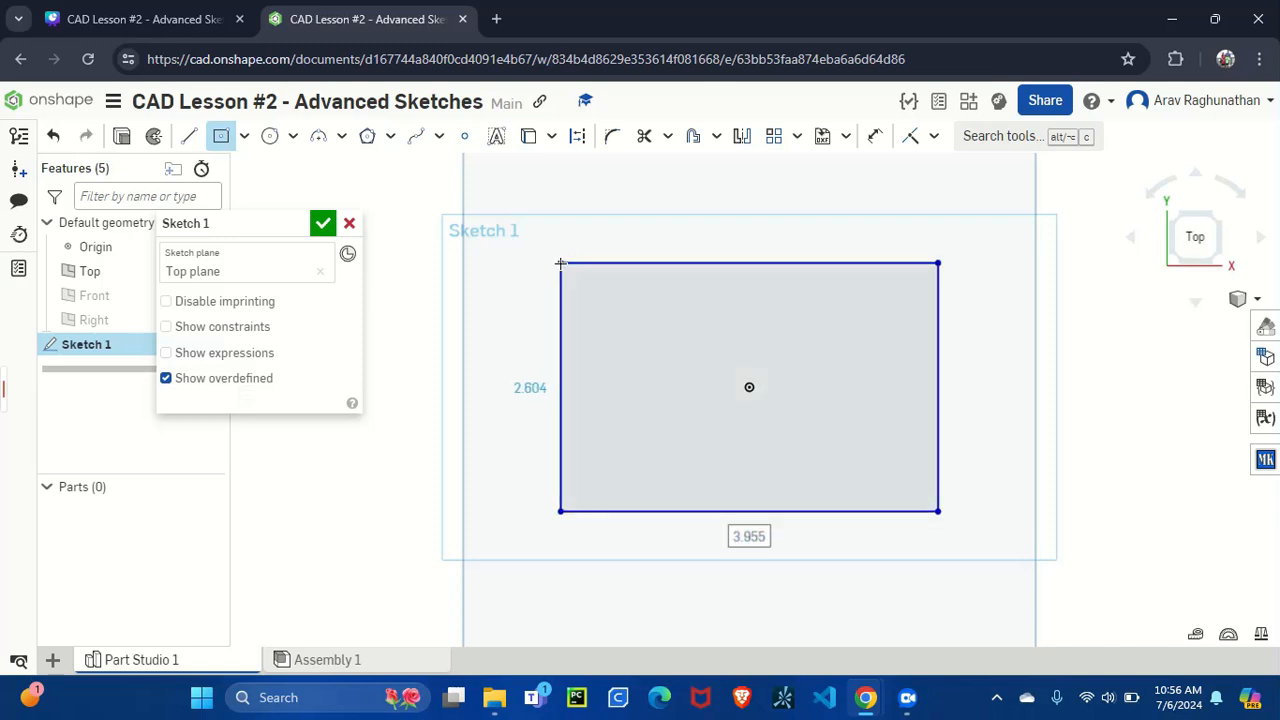
click(875, 136)
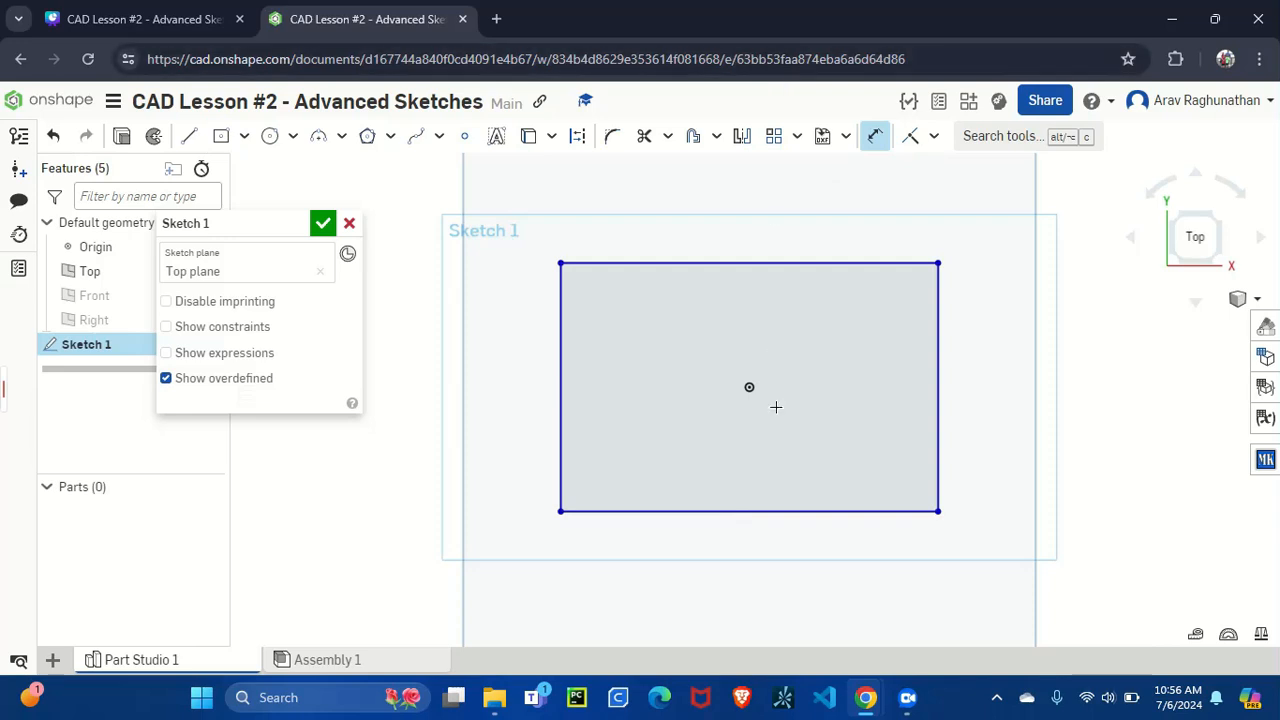
key(Escape)
key(ctrl+z)
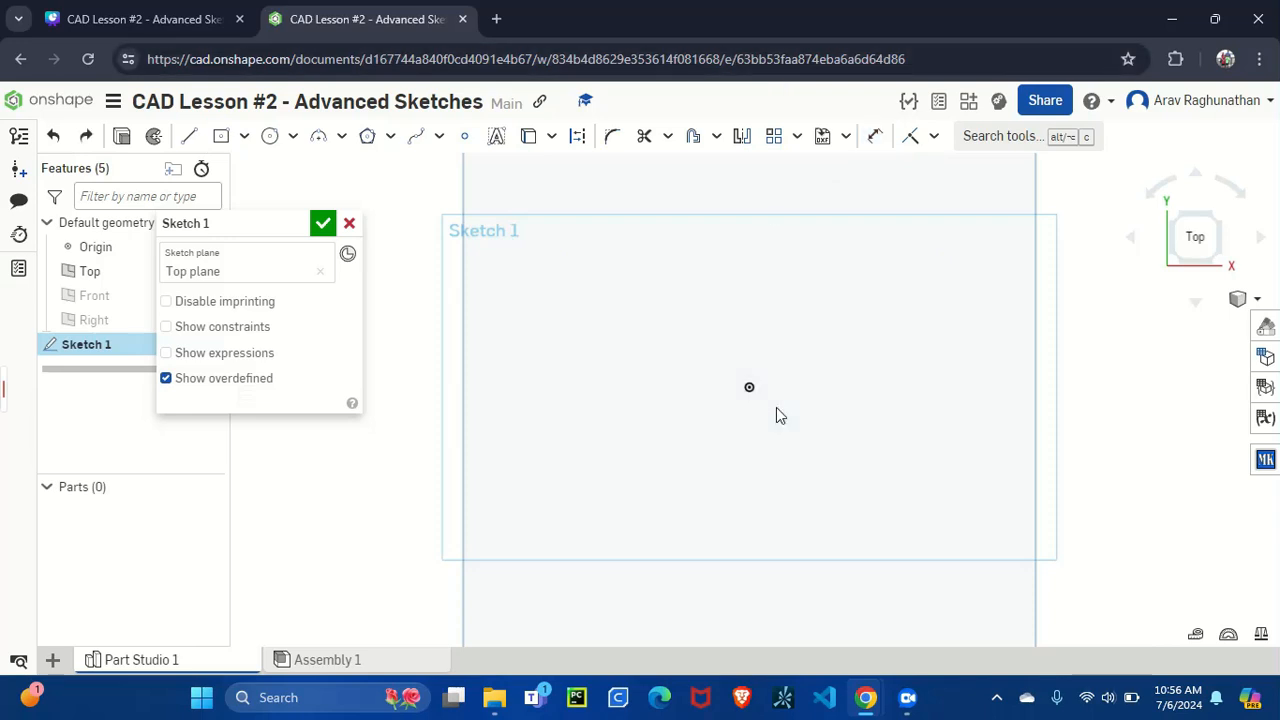
- Sketch a diagonal line about 3.42 long passing just below the origin, and undo it
click(244, 136)
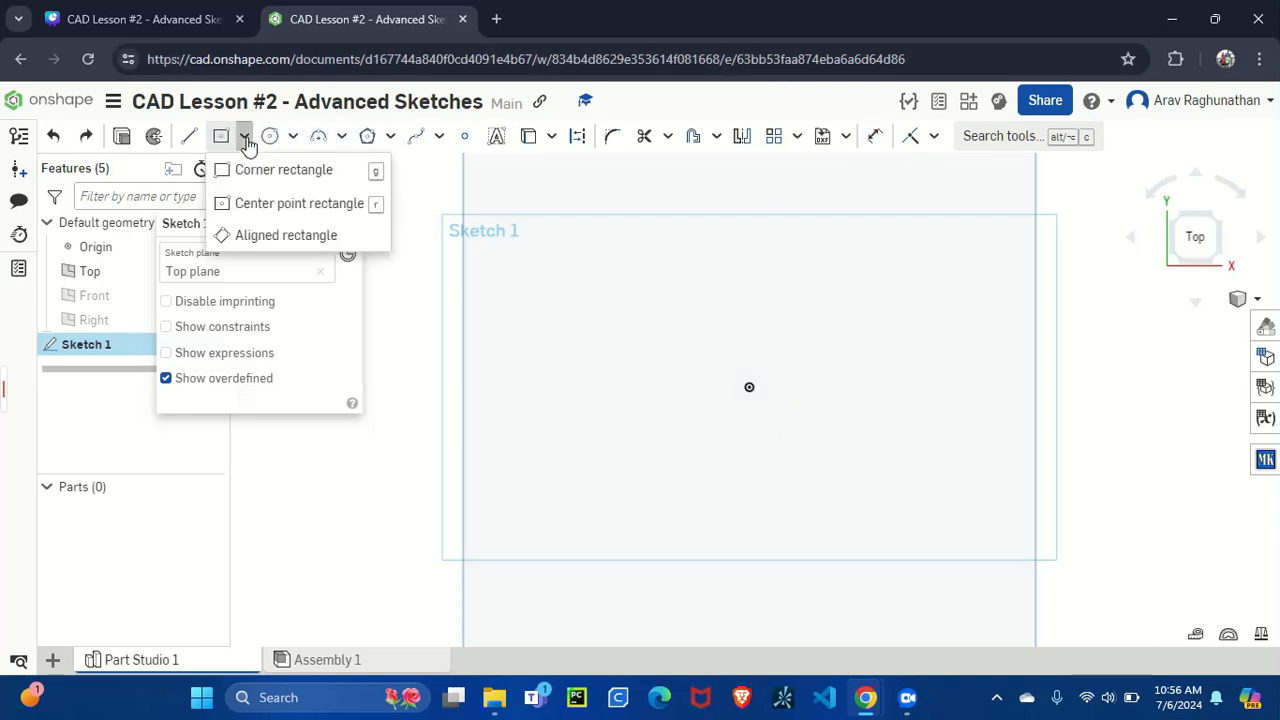
click(262, 234)
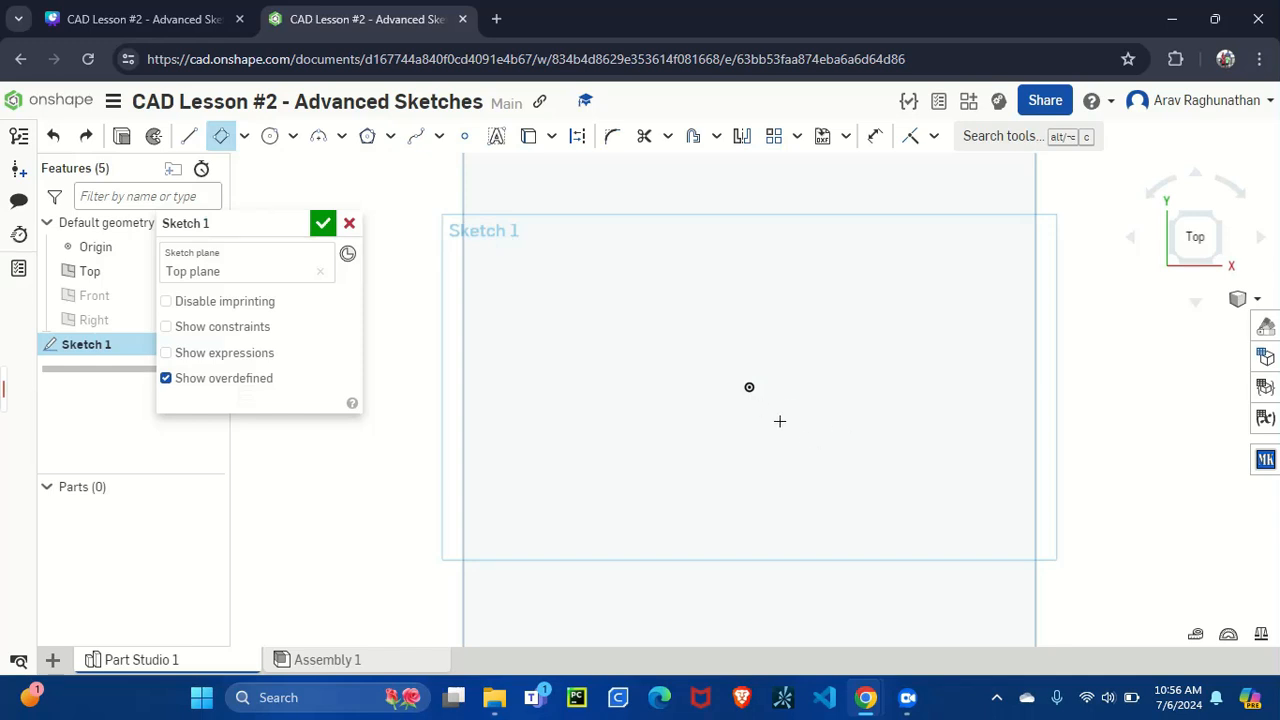
click(189, 136)
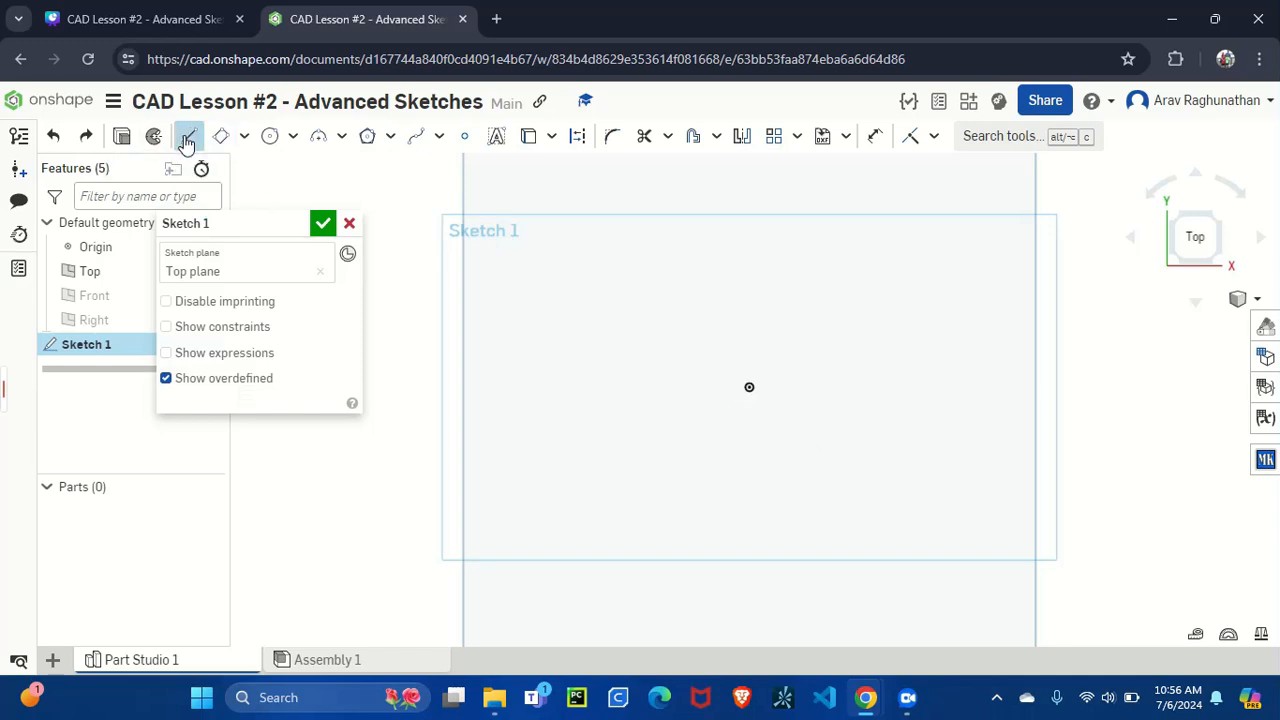
click(827, 499)
click(580, 287)
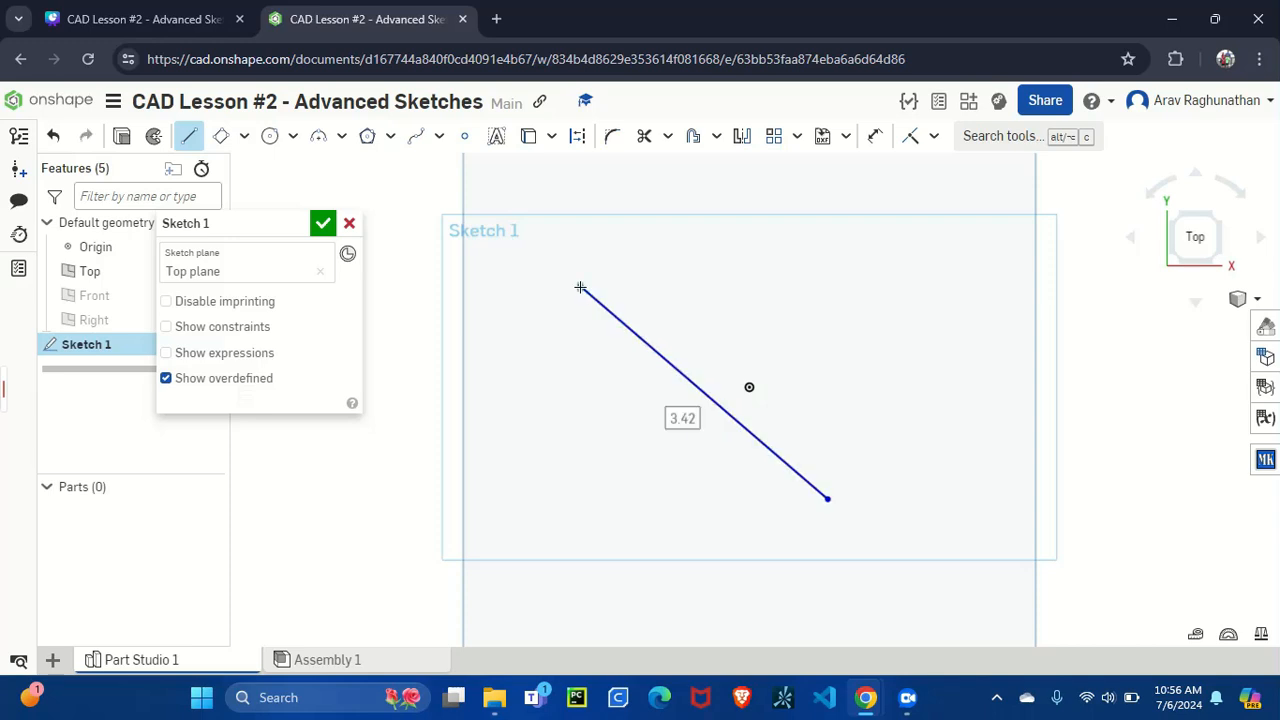
key(t)
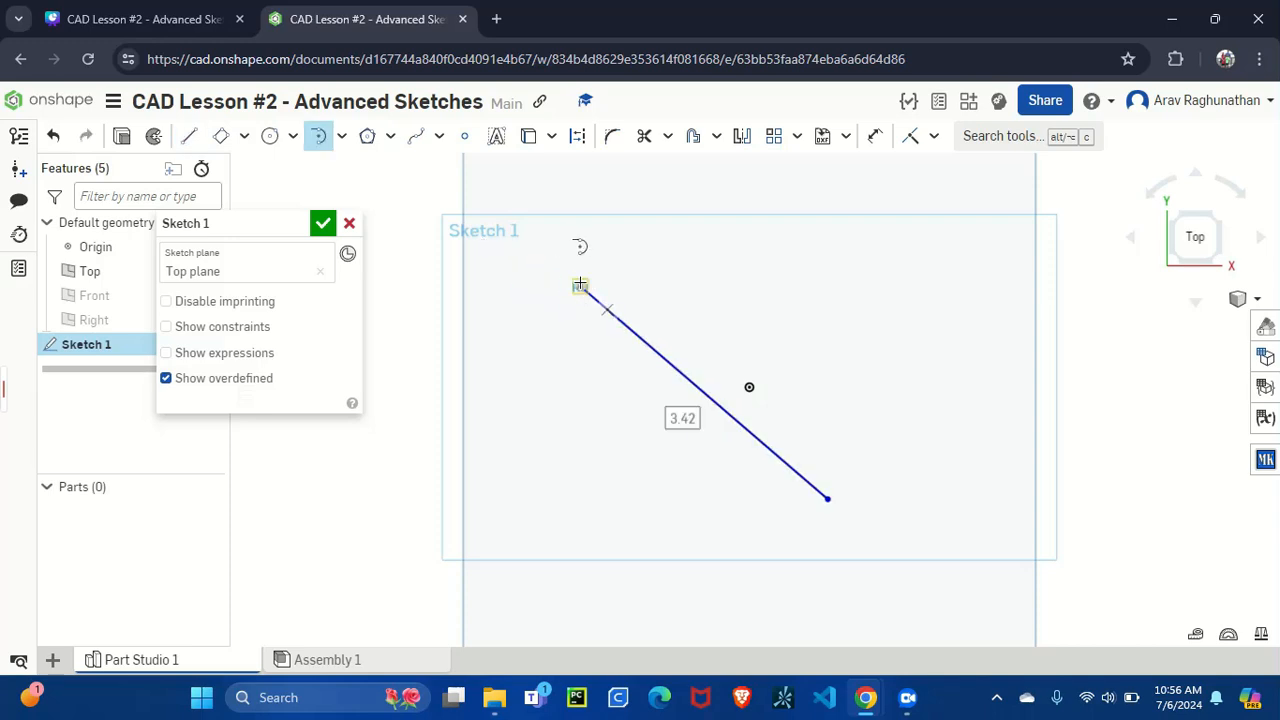
key(ctrl+z)
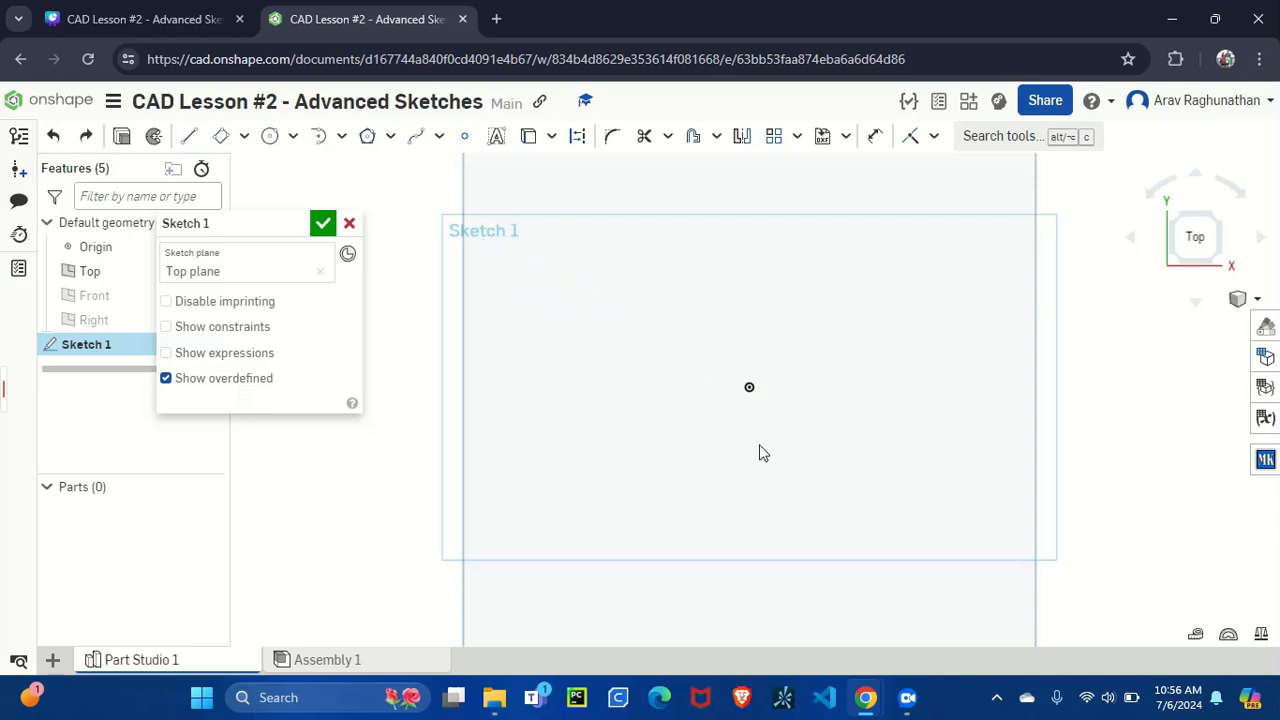
- Sketch a diagonal line about 3.069 long just below the origin with an aligned rectangle about 1.705 wide on it, and undo the rectangle
click(189, 136)
drag(868, 488, 630, 313)
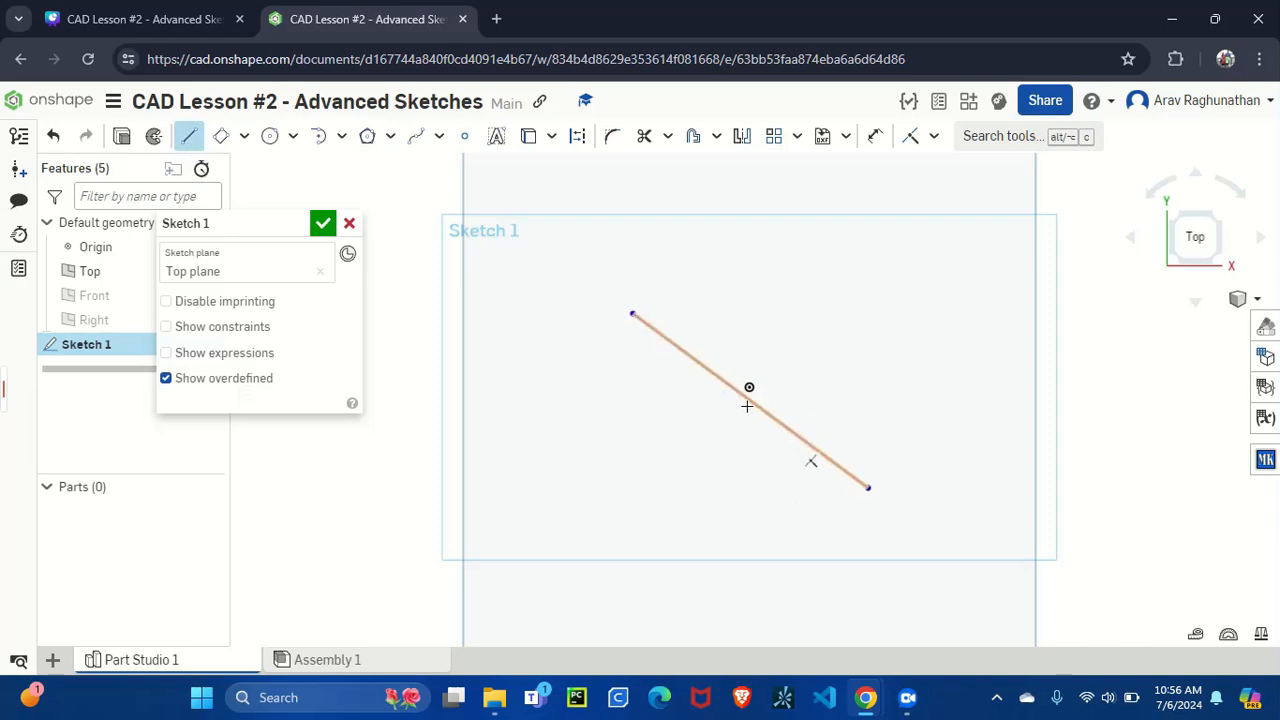
click(222, 138)
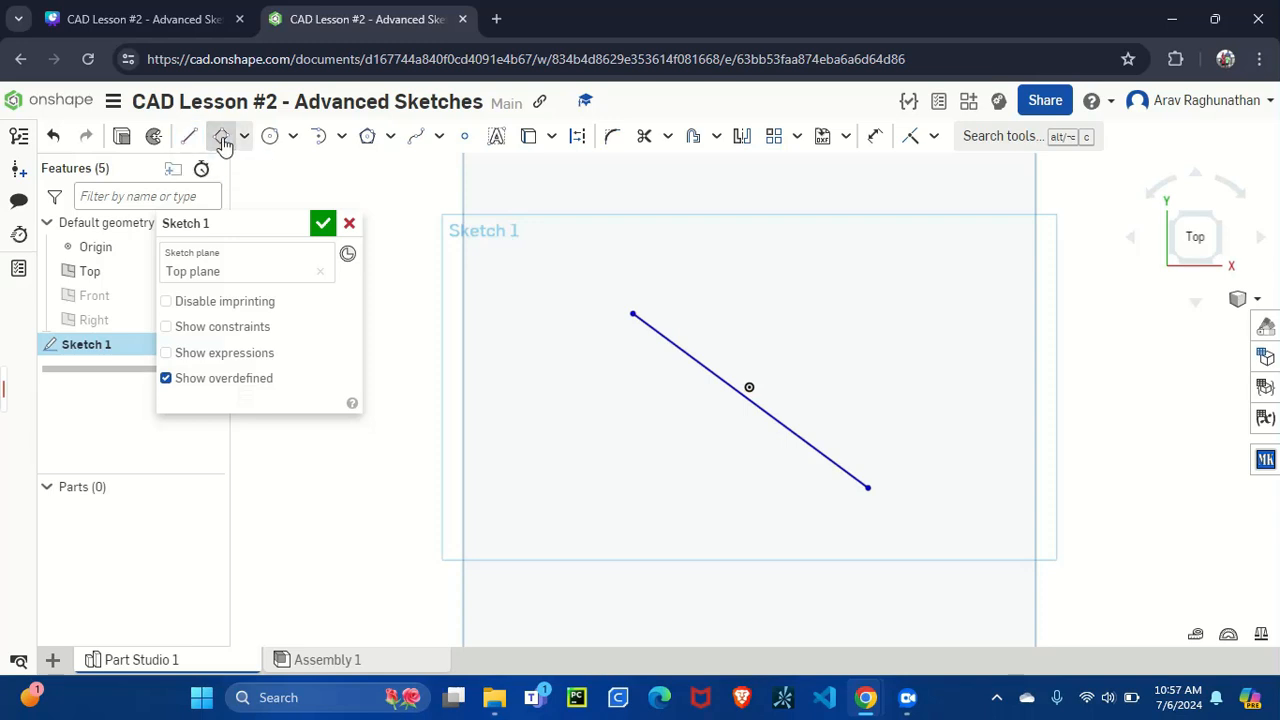
click(243, 141)
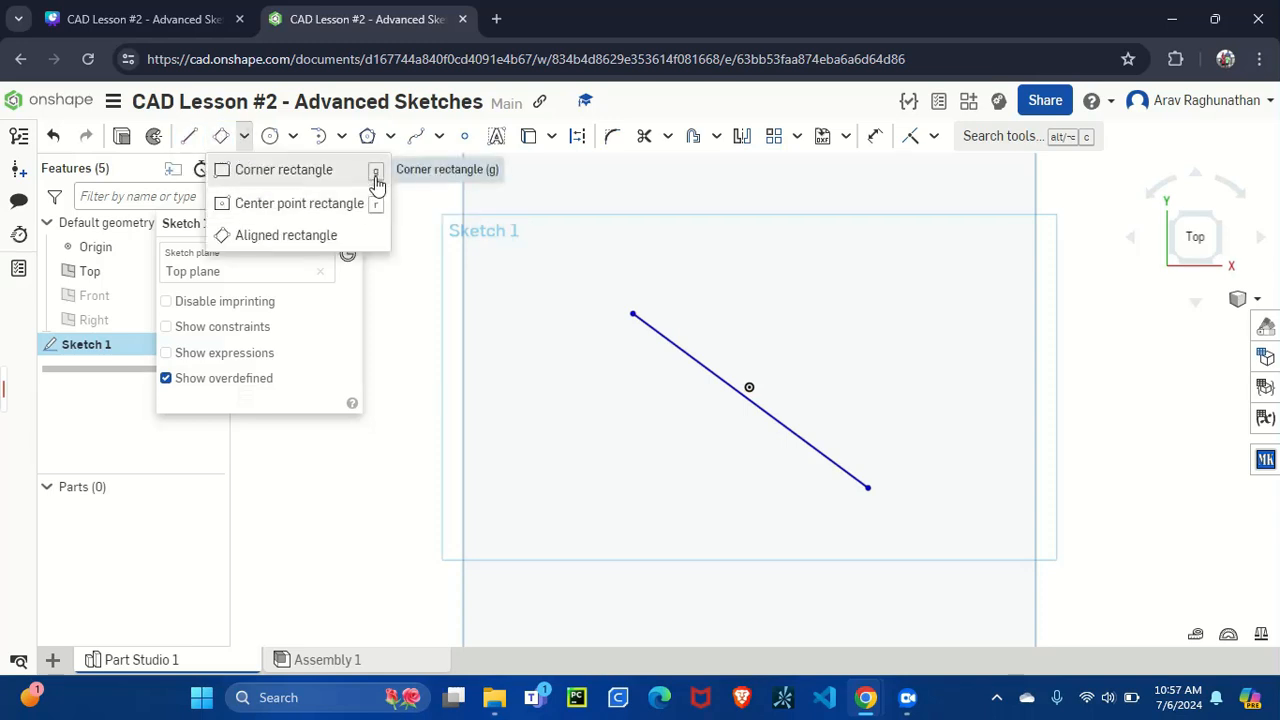
click(315, 241)
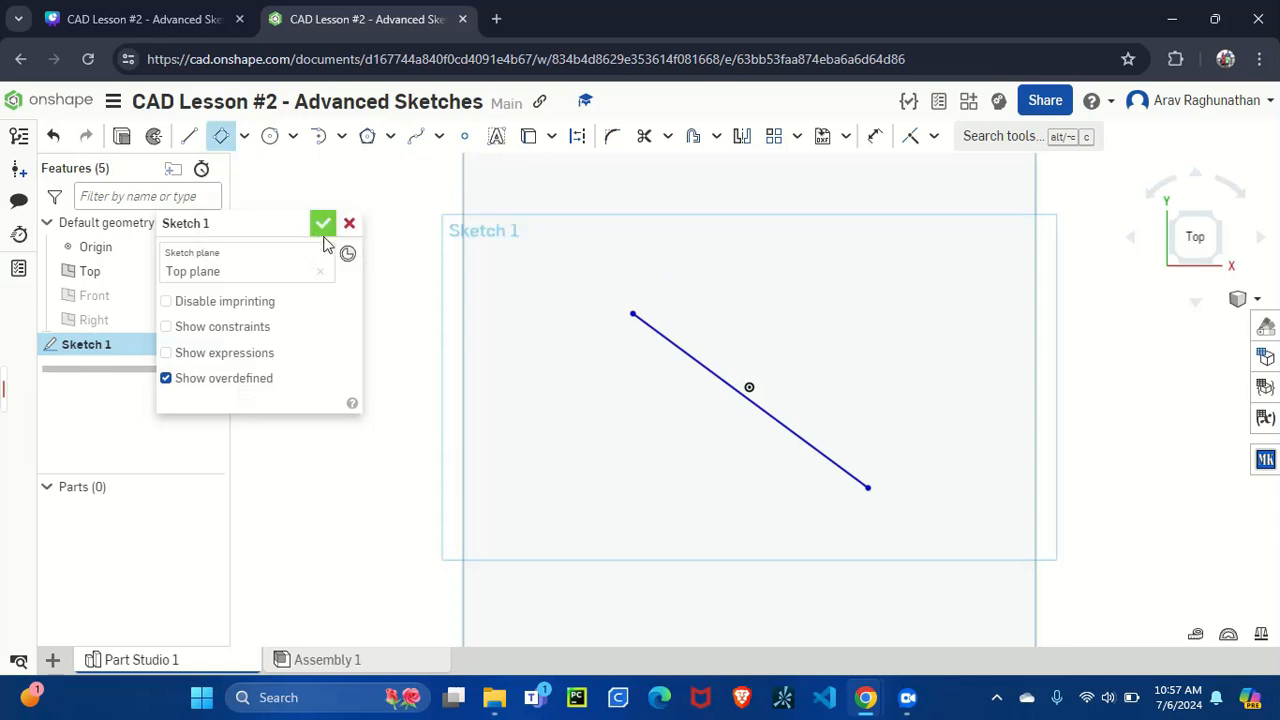
click(867, 487)
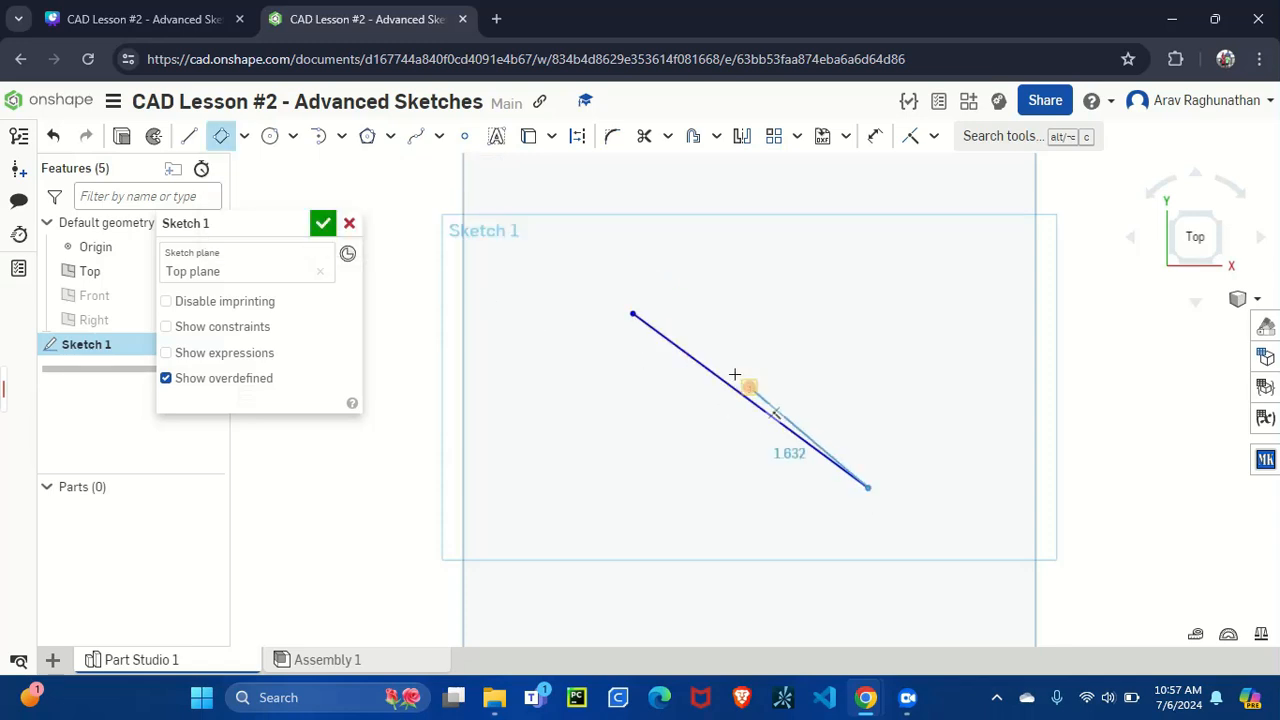
click(632, 314)
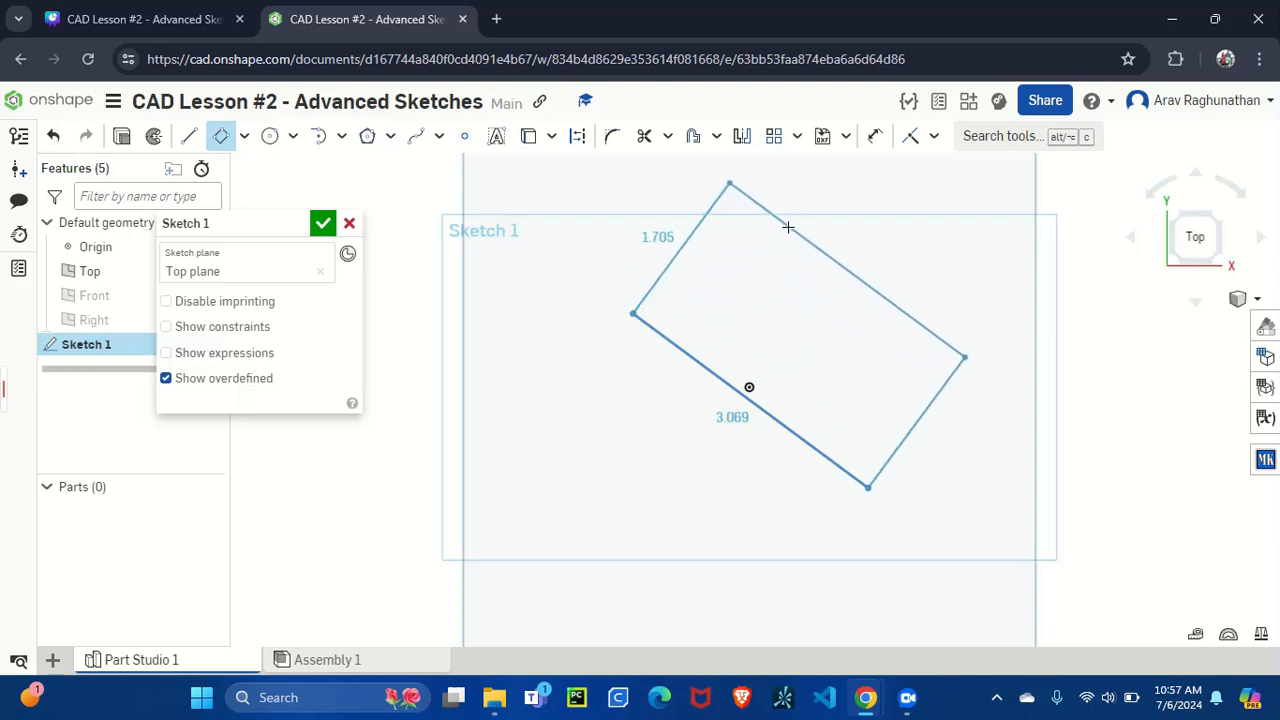
click(788, 228)
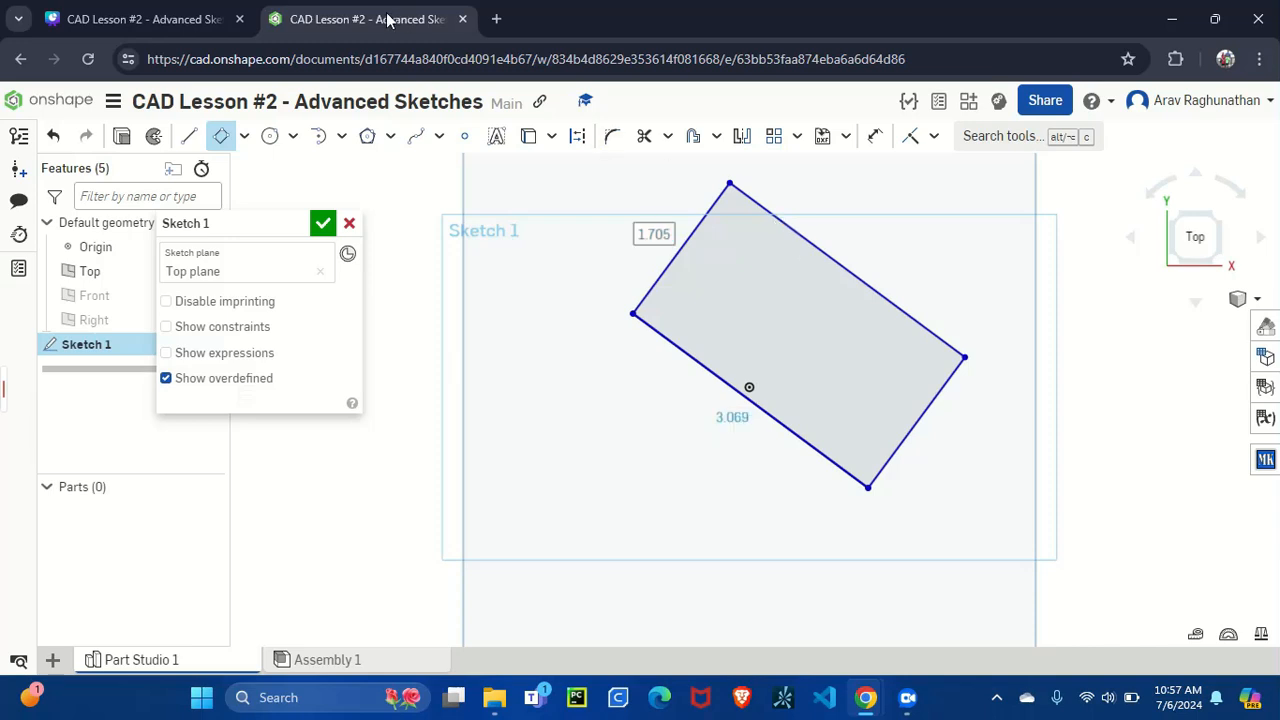
key(ctrl+z)
key(ctrl+z)
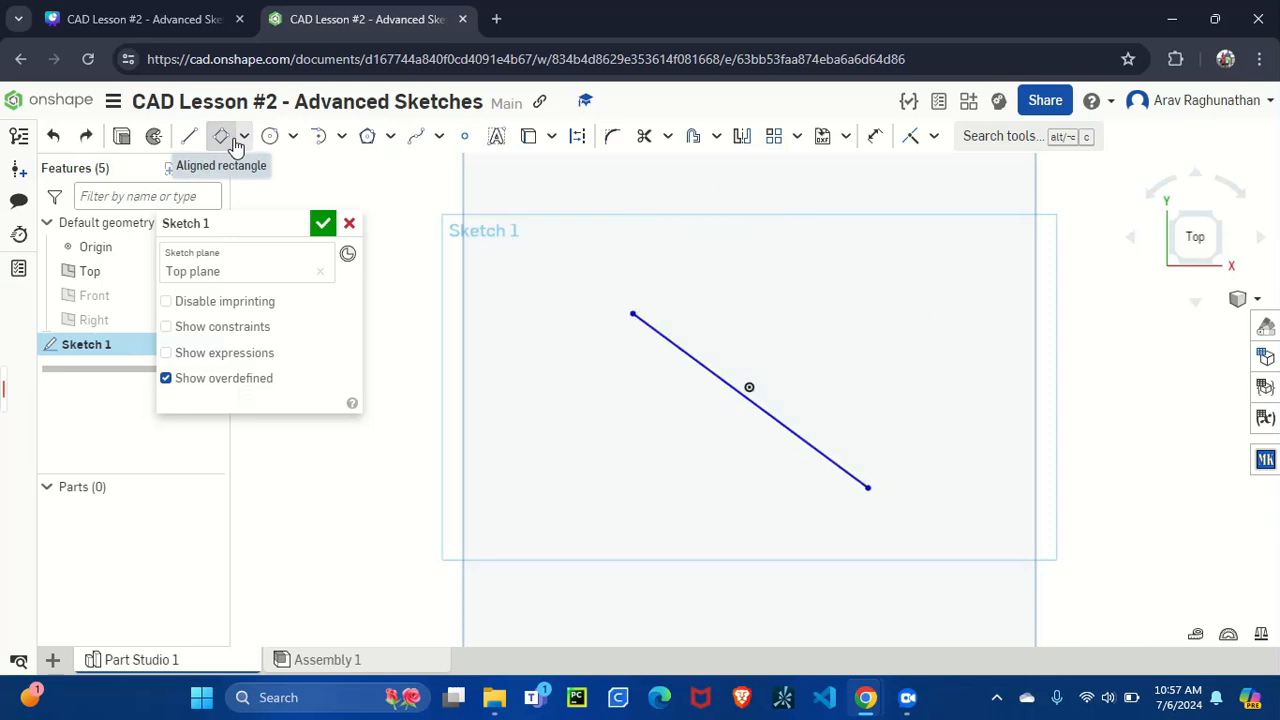
- Switch to the Canva lesson slides, present them full screen through the Advanced Circles slide, and exit the presentation
click(163, 10)
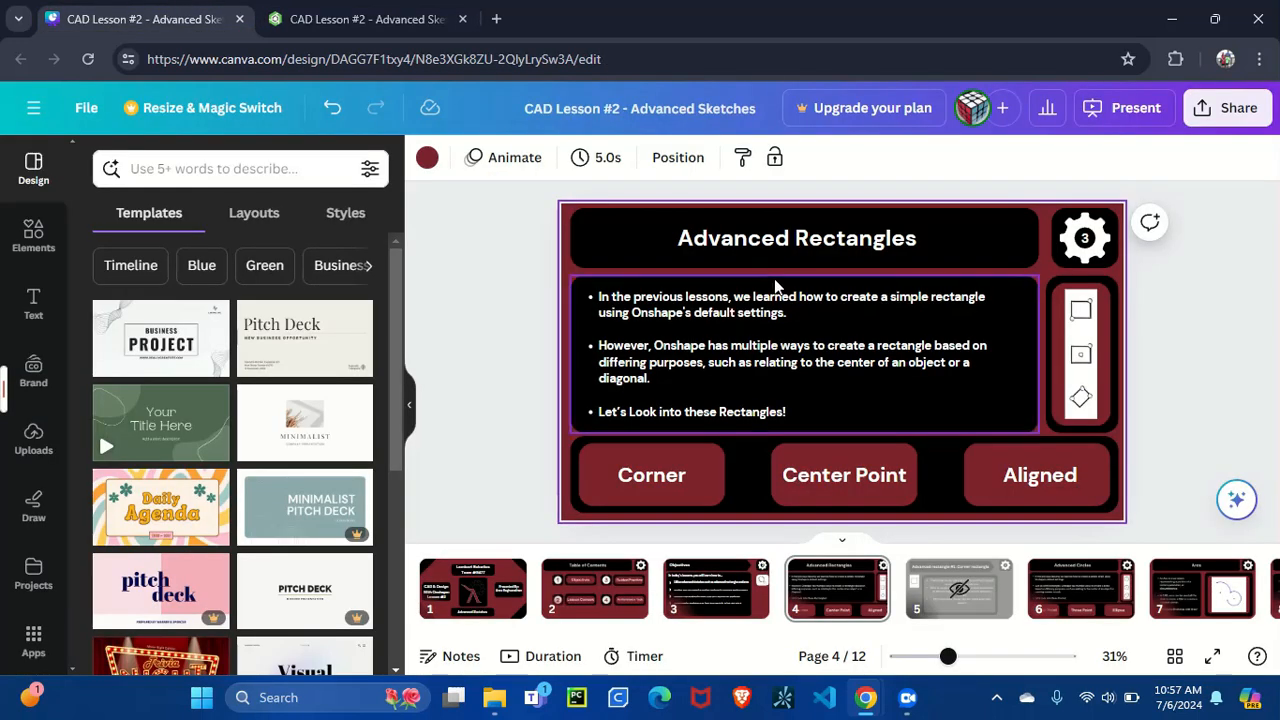
click(1095, 118)
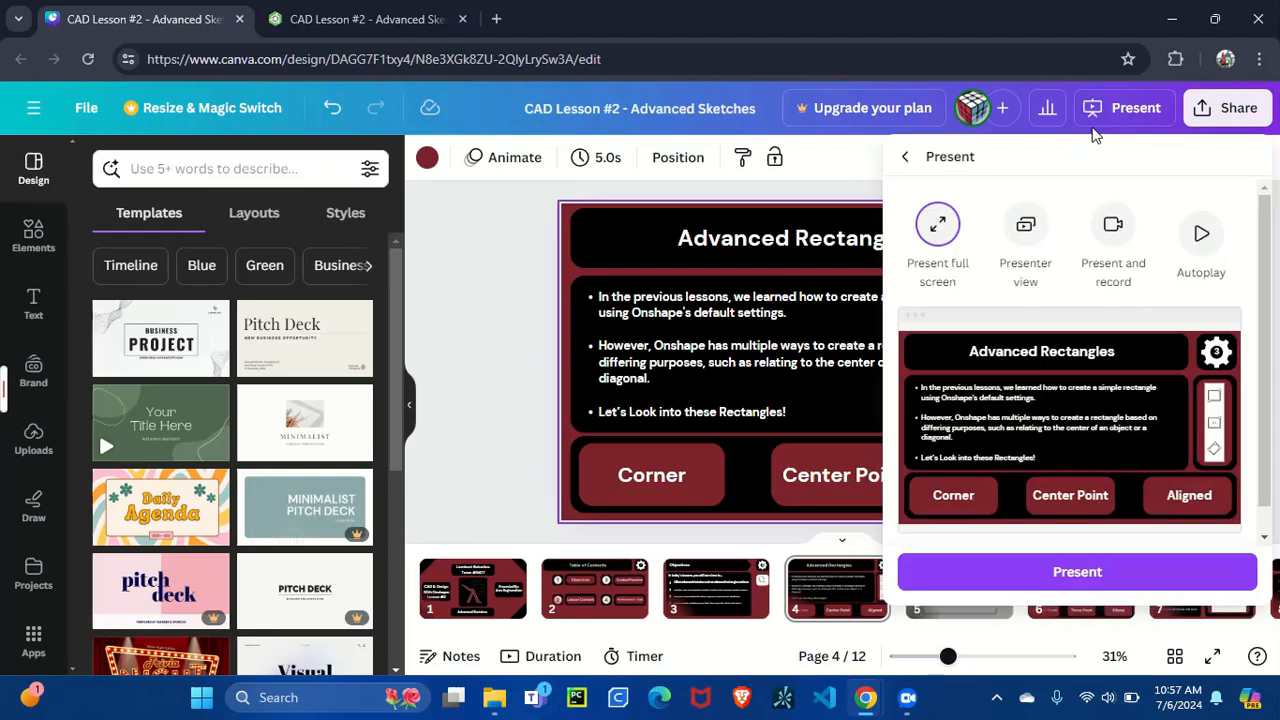
click(983, 563)
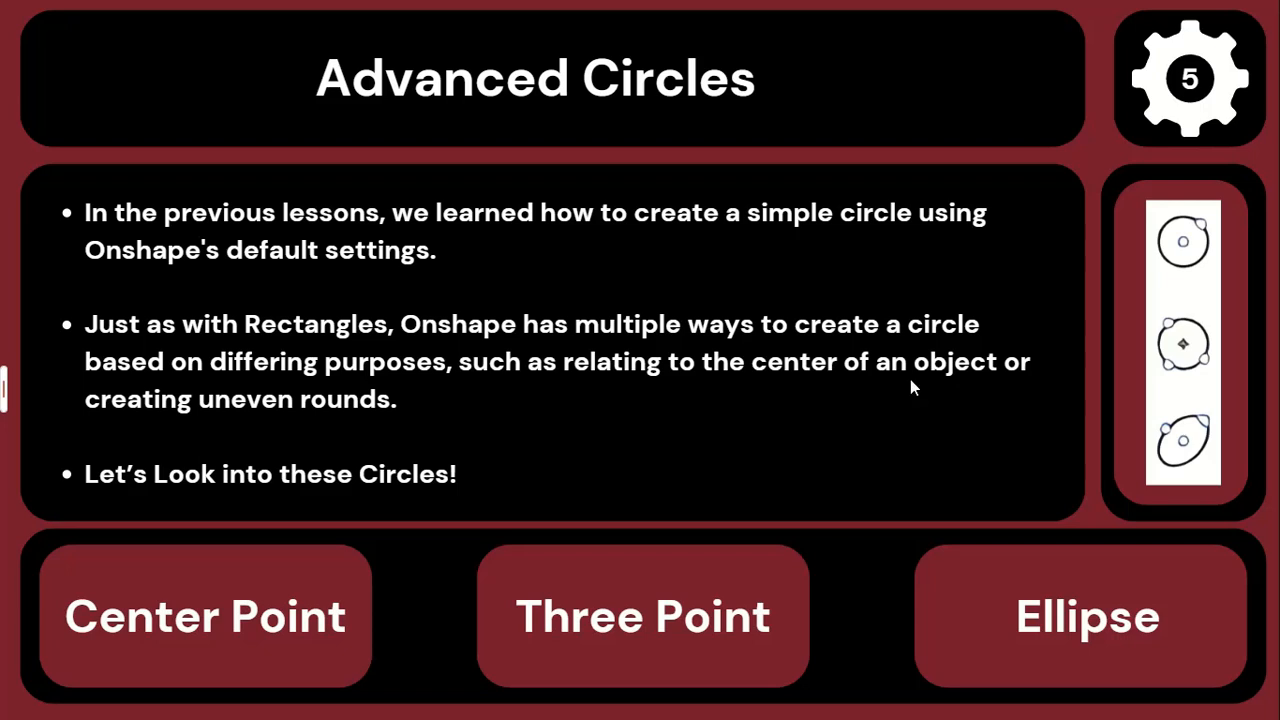
key(Escape)
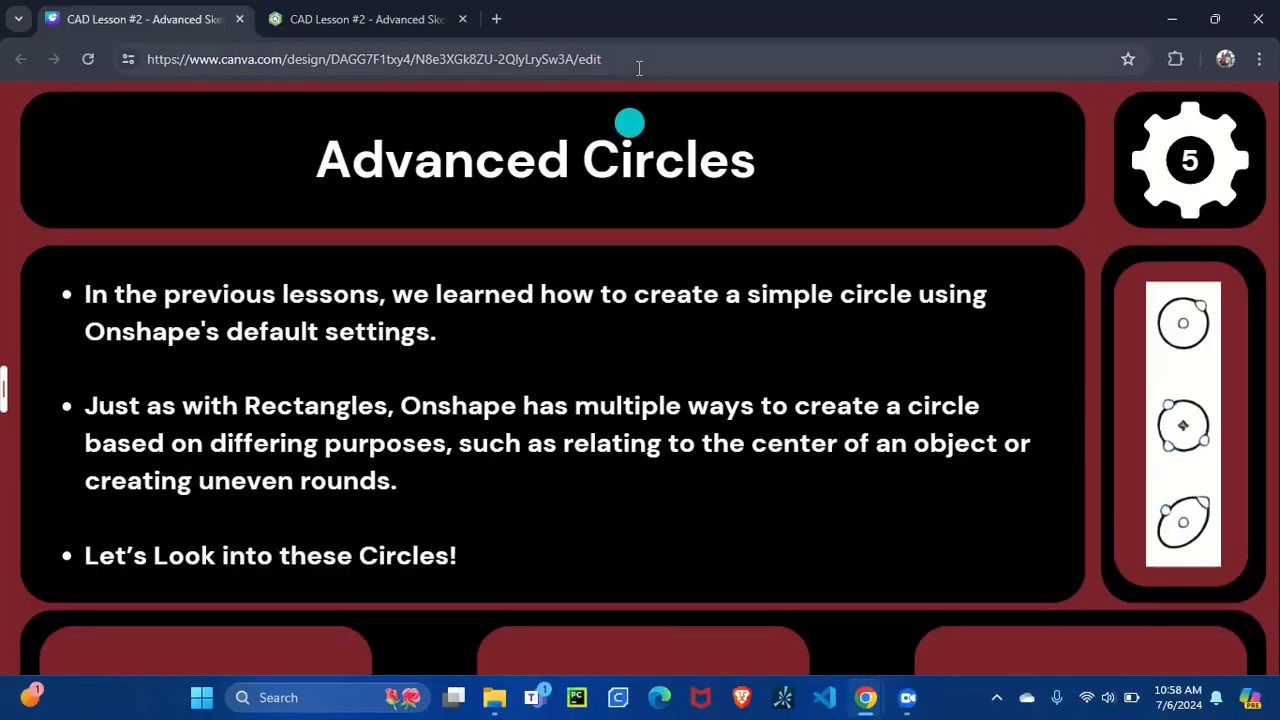
- Switch back to the Onshape sketch, draw a center point circle centred on the origin, and undo it
click(365, 12)
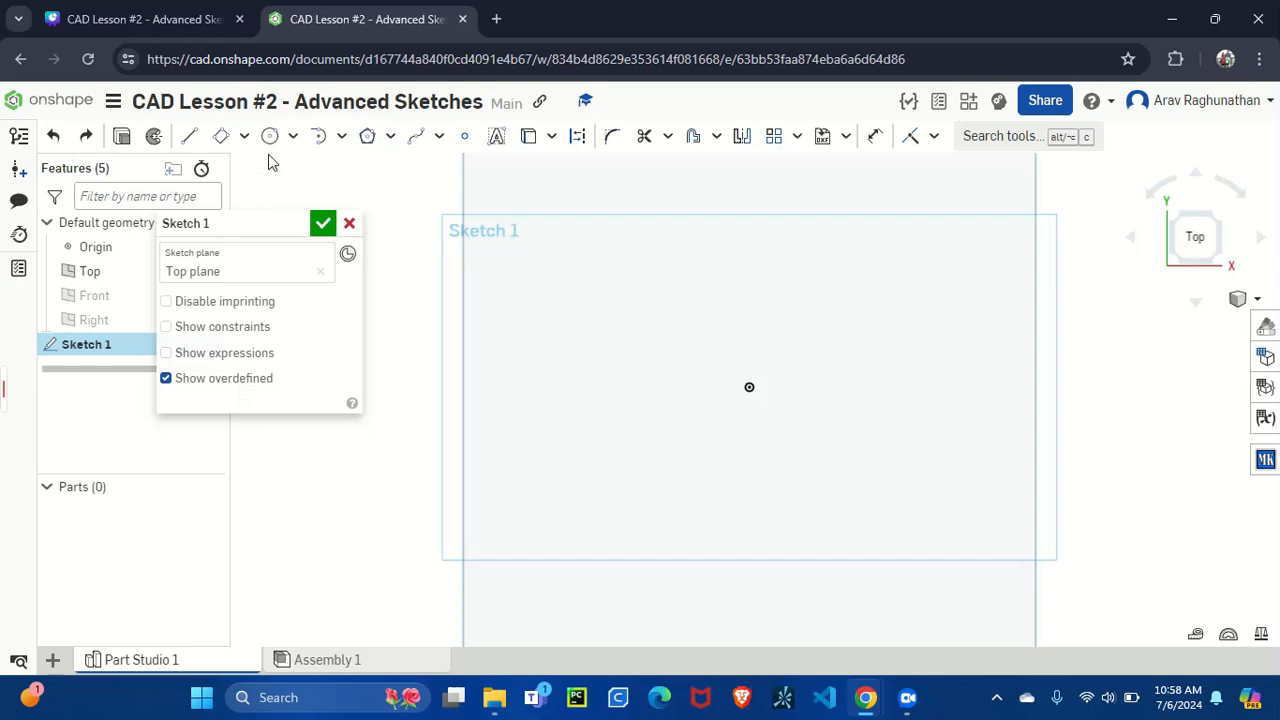
click(293, 138)
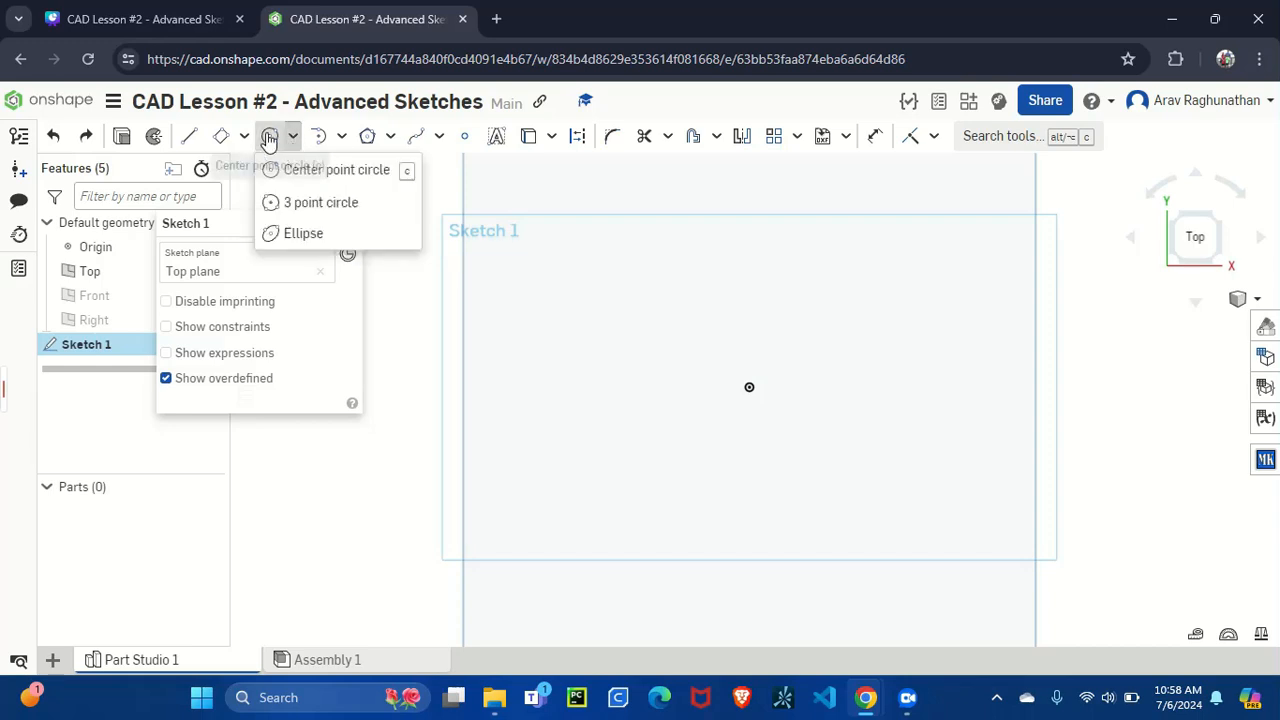
click(269, 136)
click(749, 387)
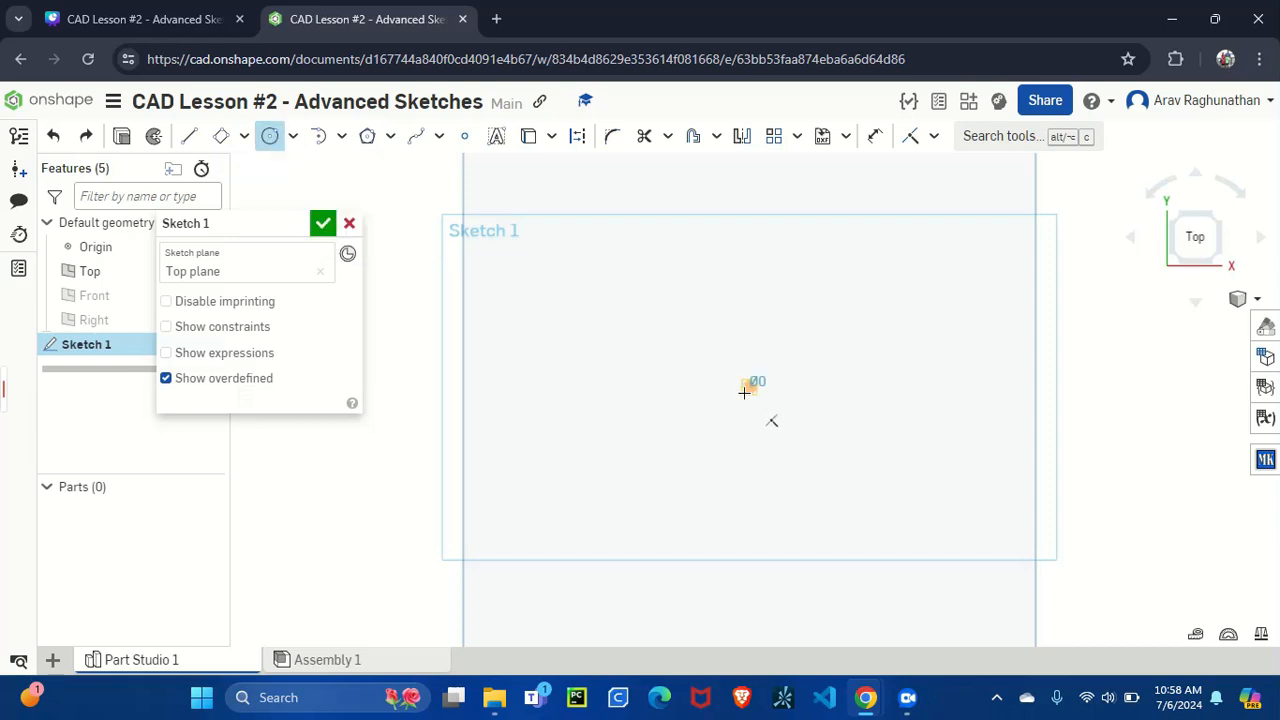
click(694, 343)
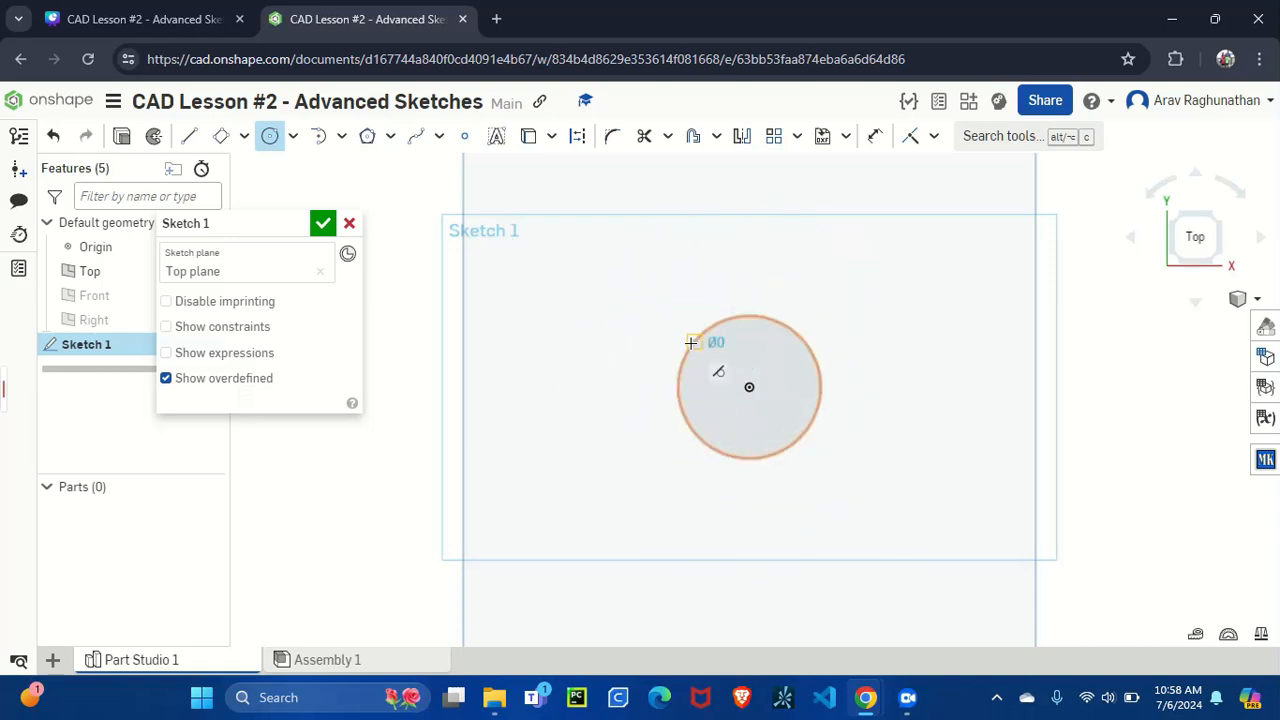
key(ctrl+z)
- Sketch a 3 point circle about 2.414 in diameter around the origin, and undo it
click(292, 137)
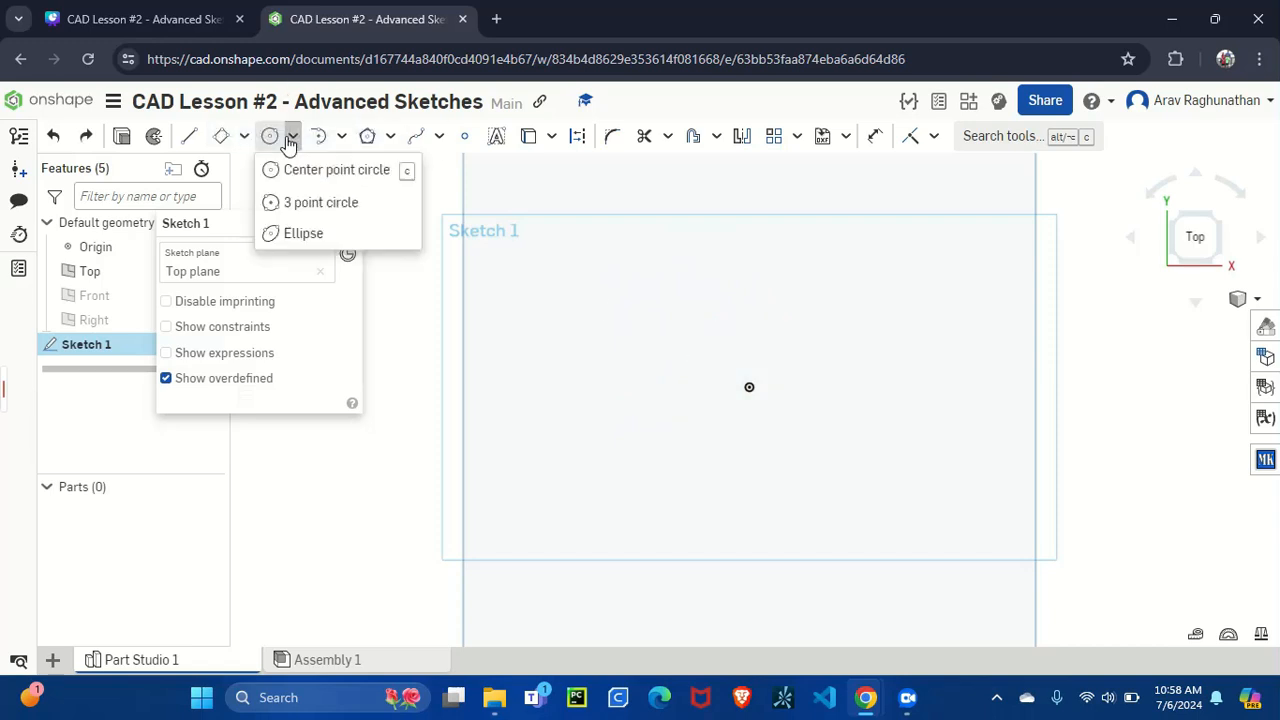
click(300, 202)
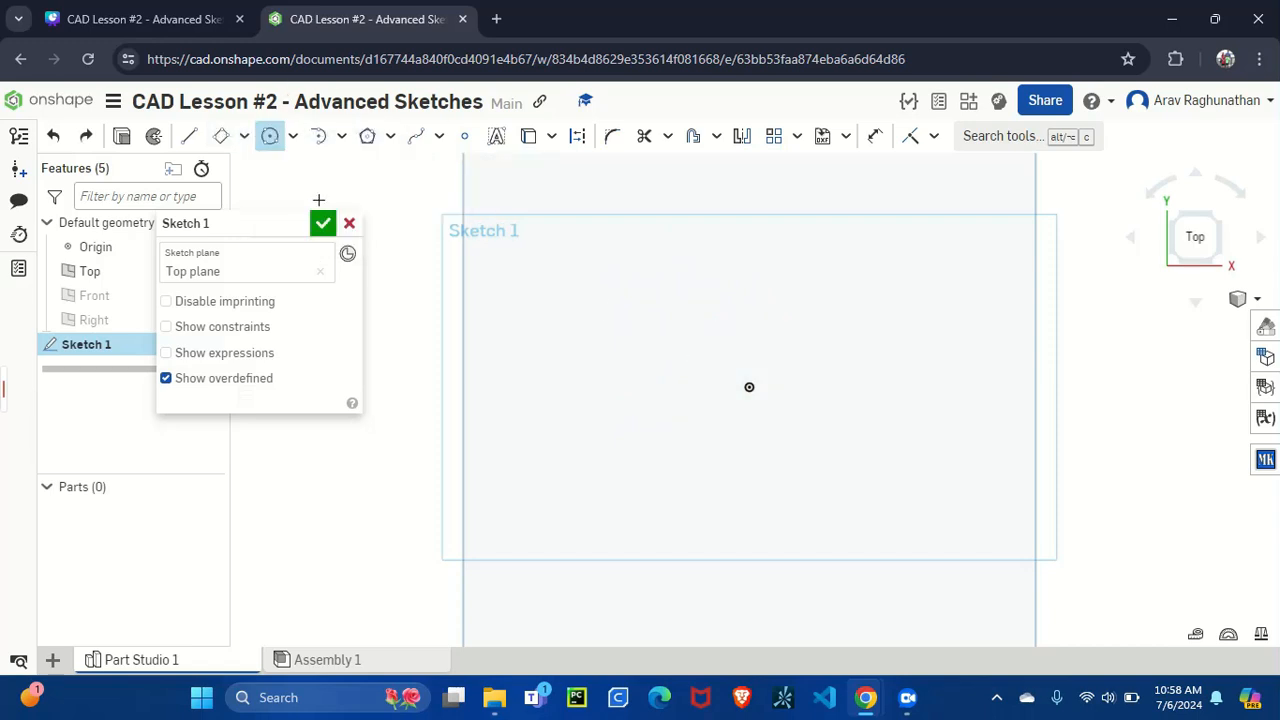
click(829, 463)
click(661, 305)
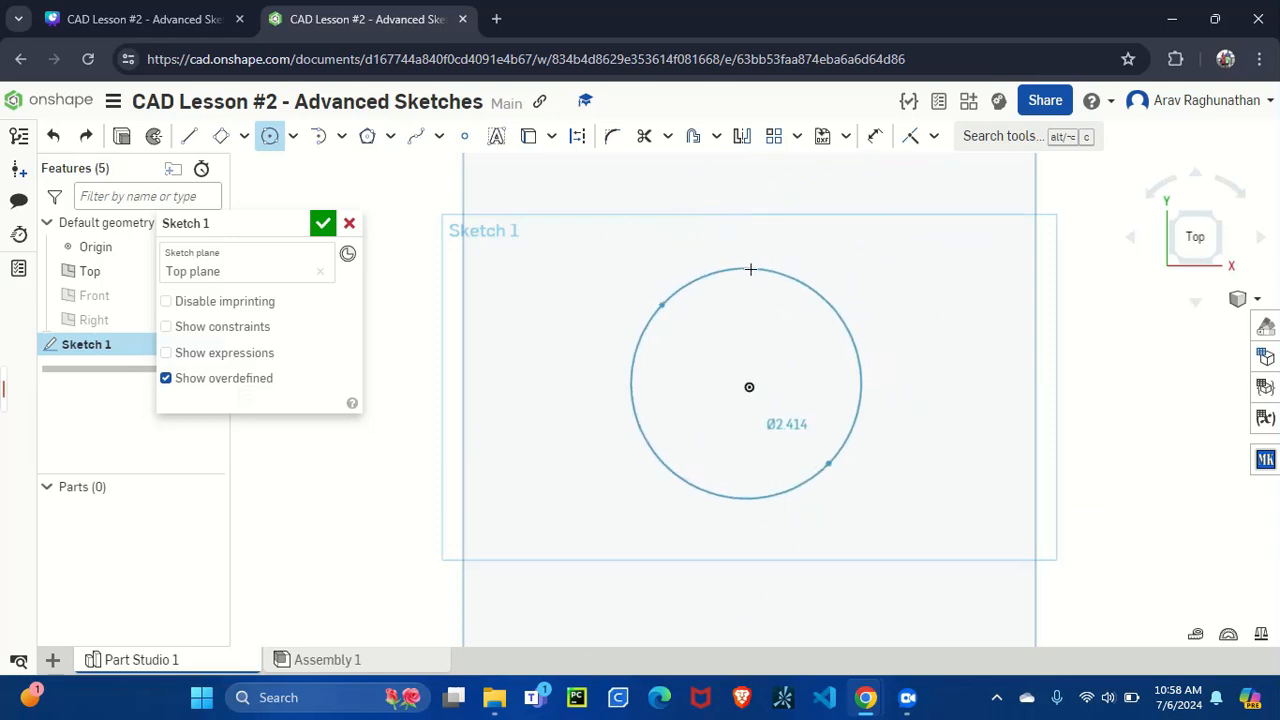
click(809, 296)
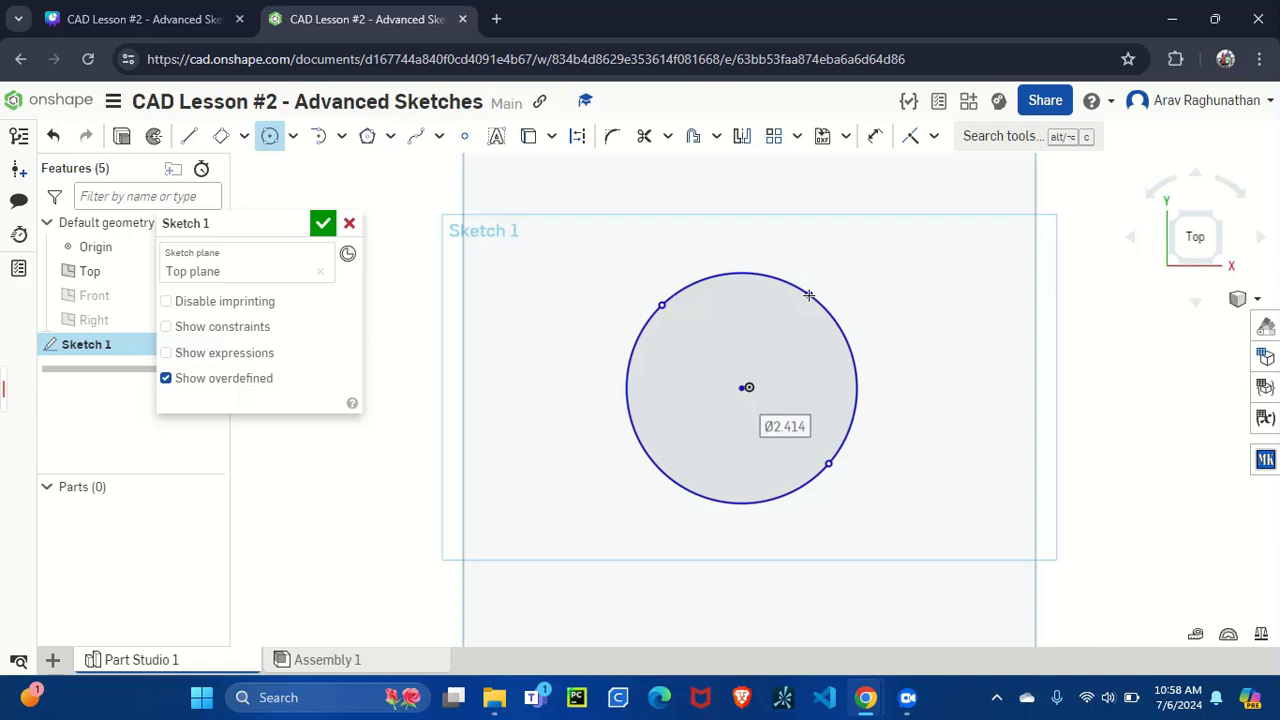
key(Escape)
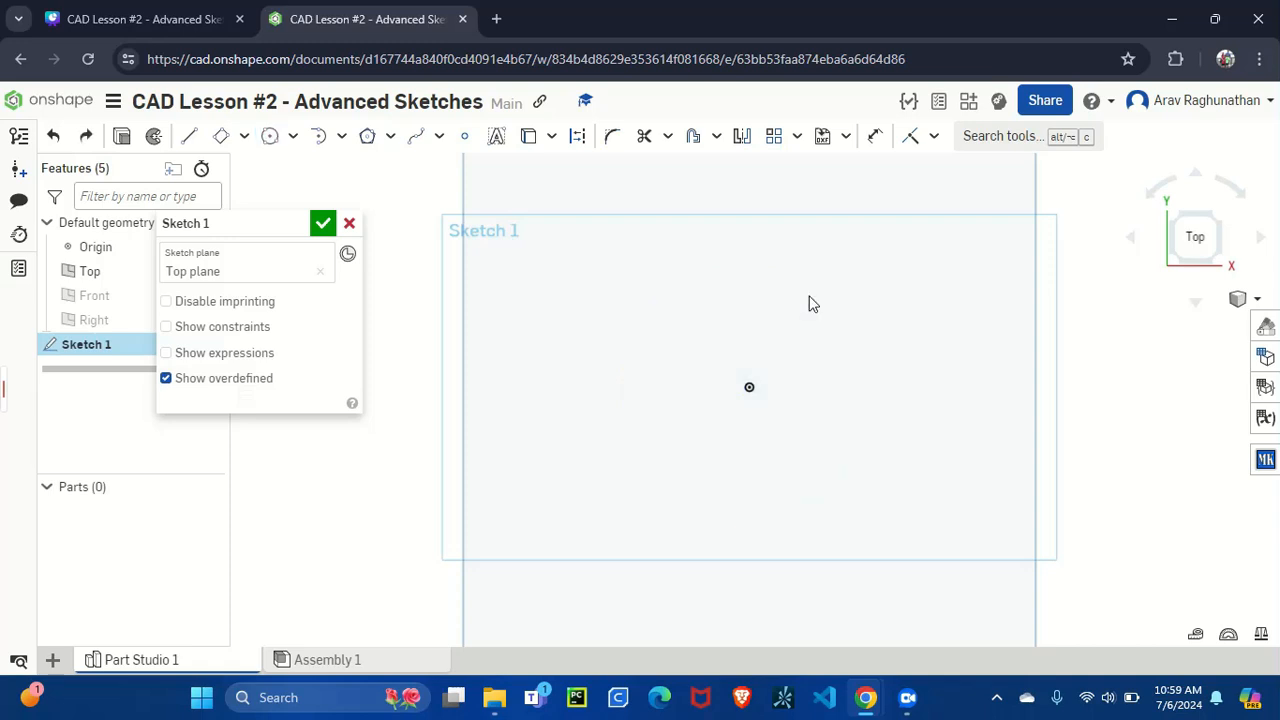
- Sketch an ellipse centred just below the origin, about 2.658 wide and 2.751 high
click(293, 137)
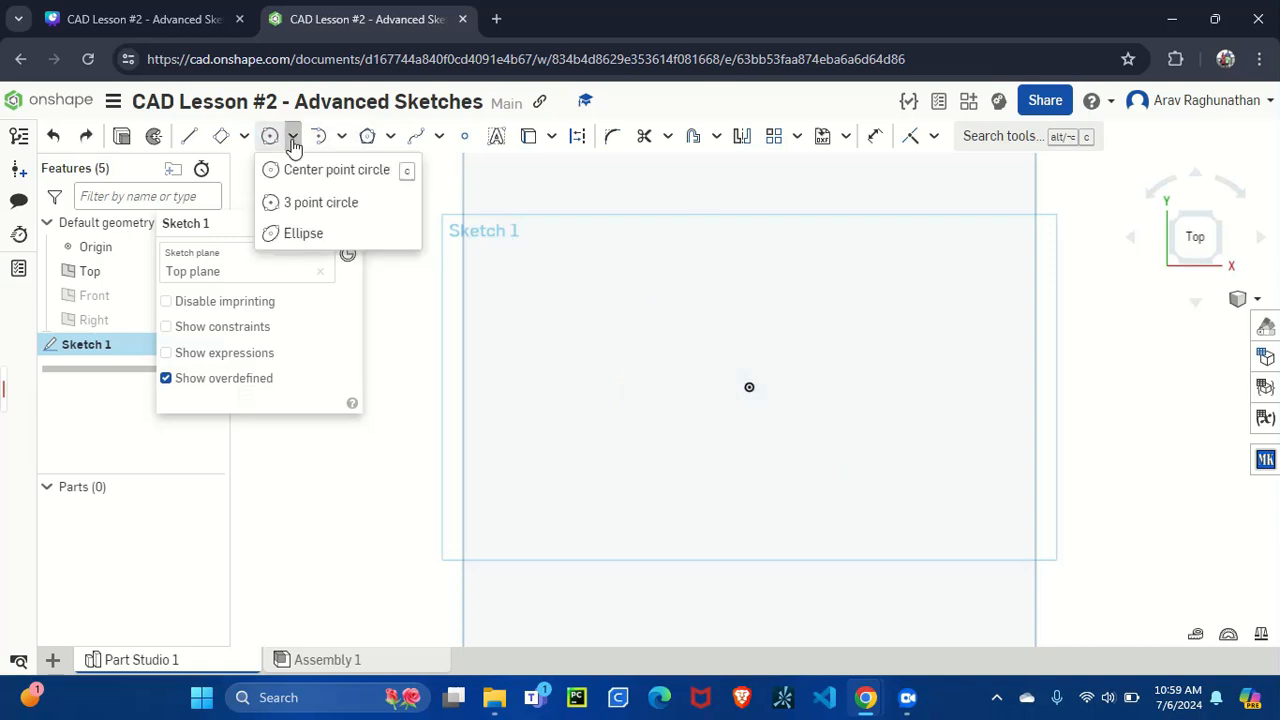
click(323, 232)
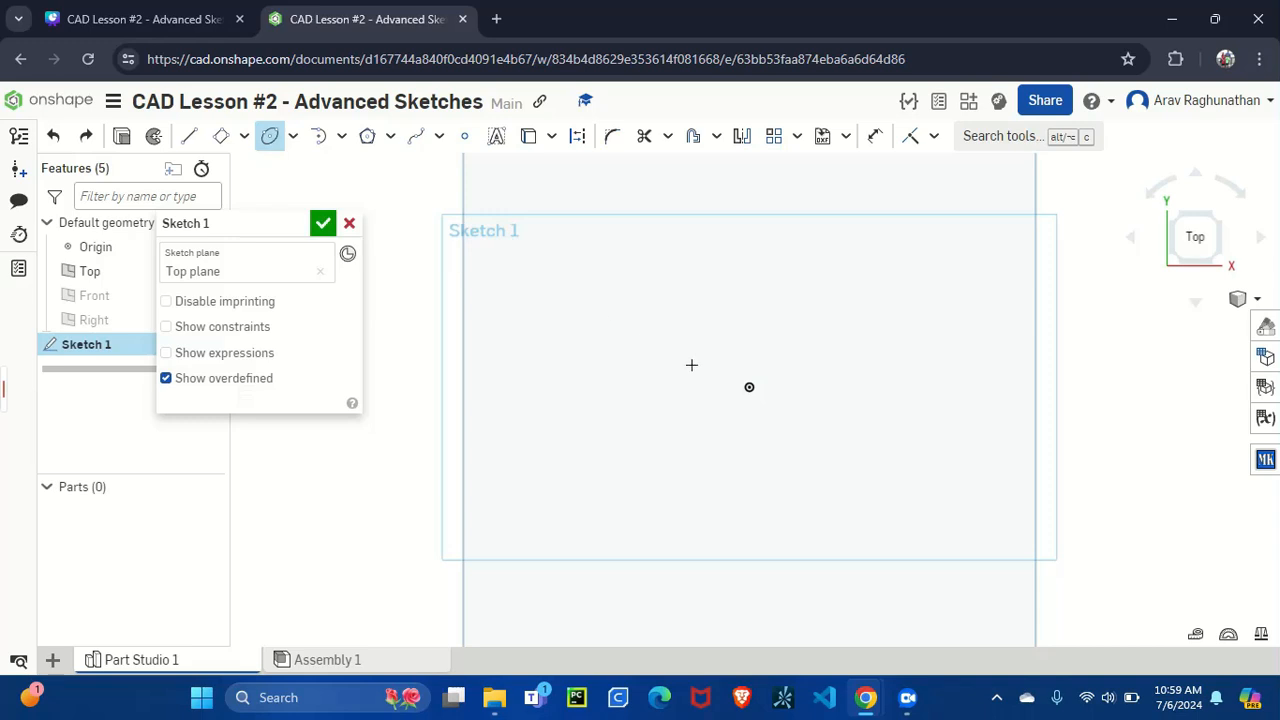
click(749, 394)
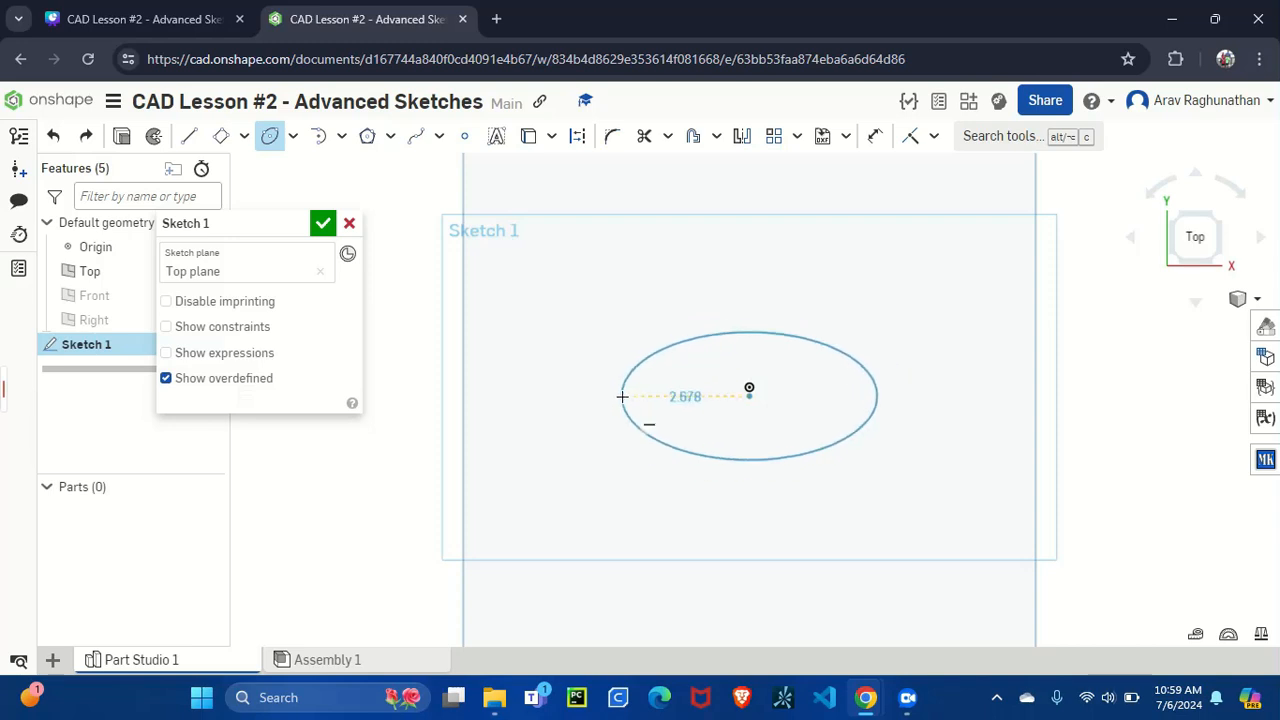
click(622, 397)
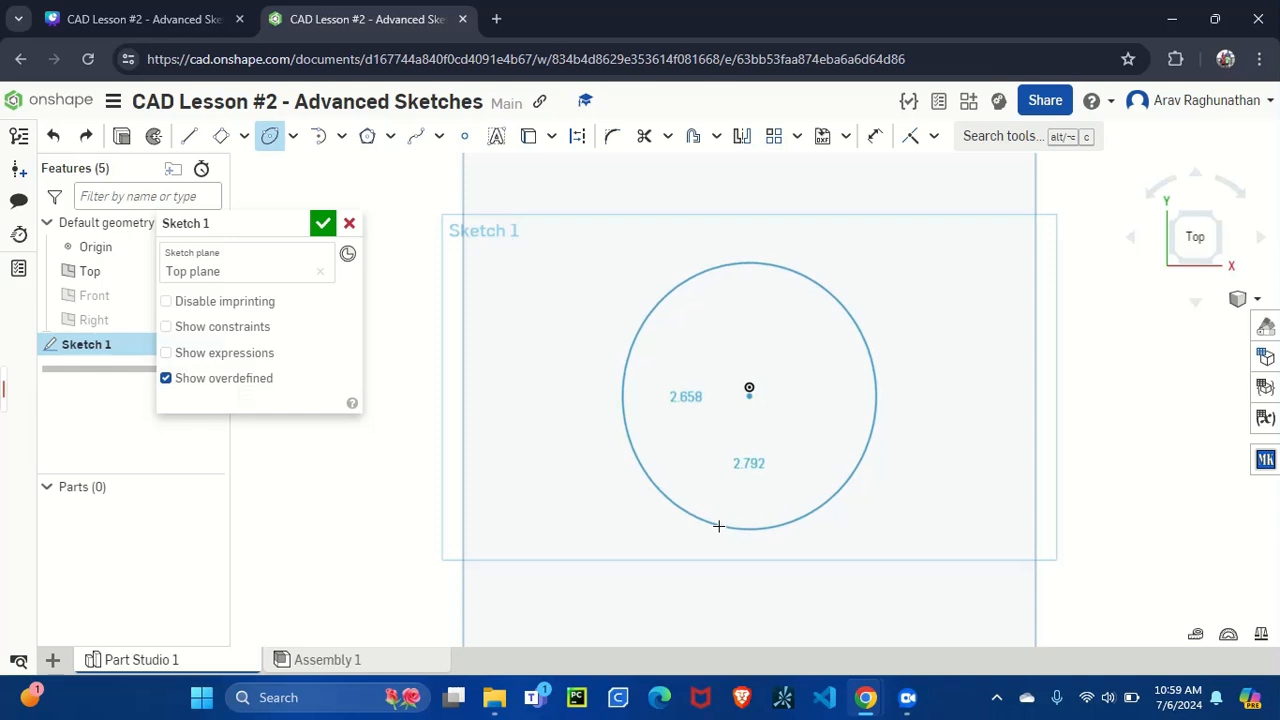
click(718, 524)
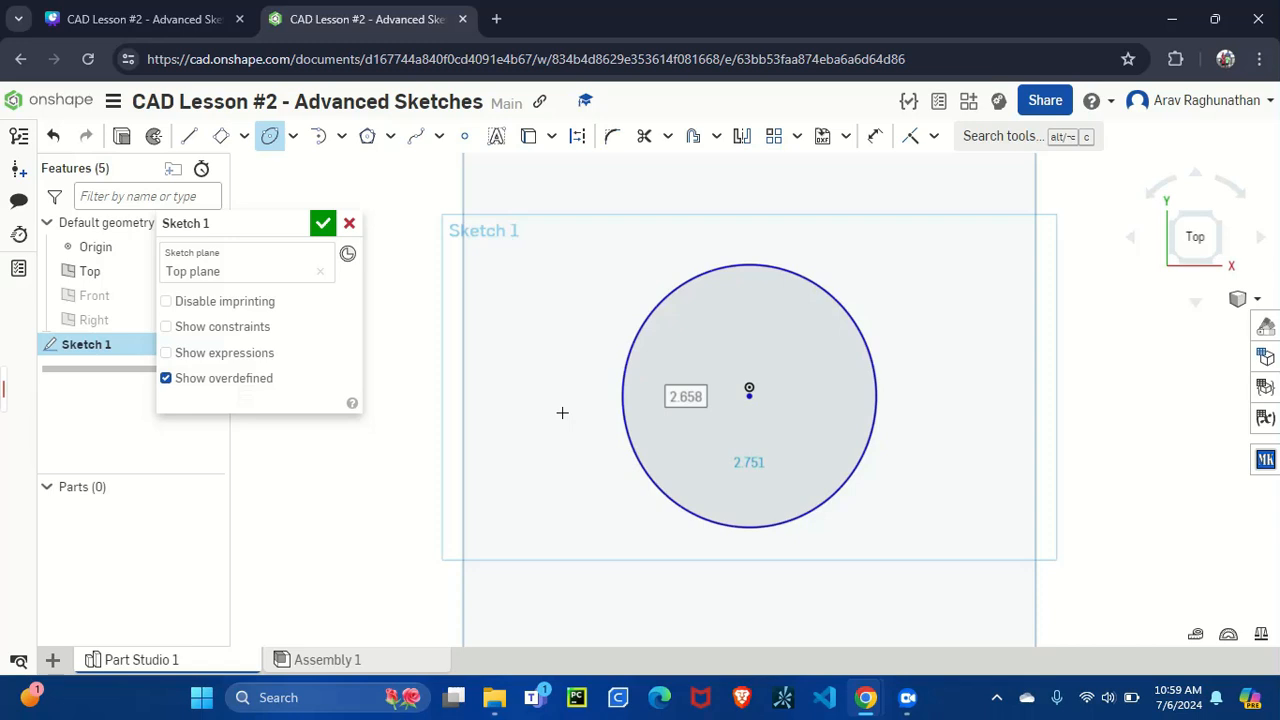
- Switch to the Canva lesson slides, present them full screen from Advanced Circles to the Arcs slide, and exit the presentation
click(200, 17)
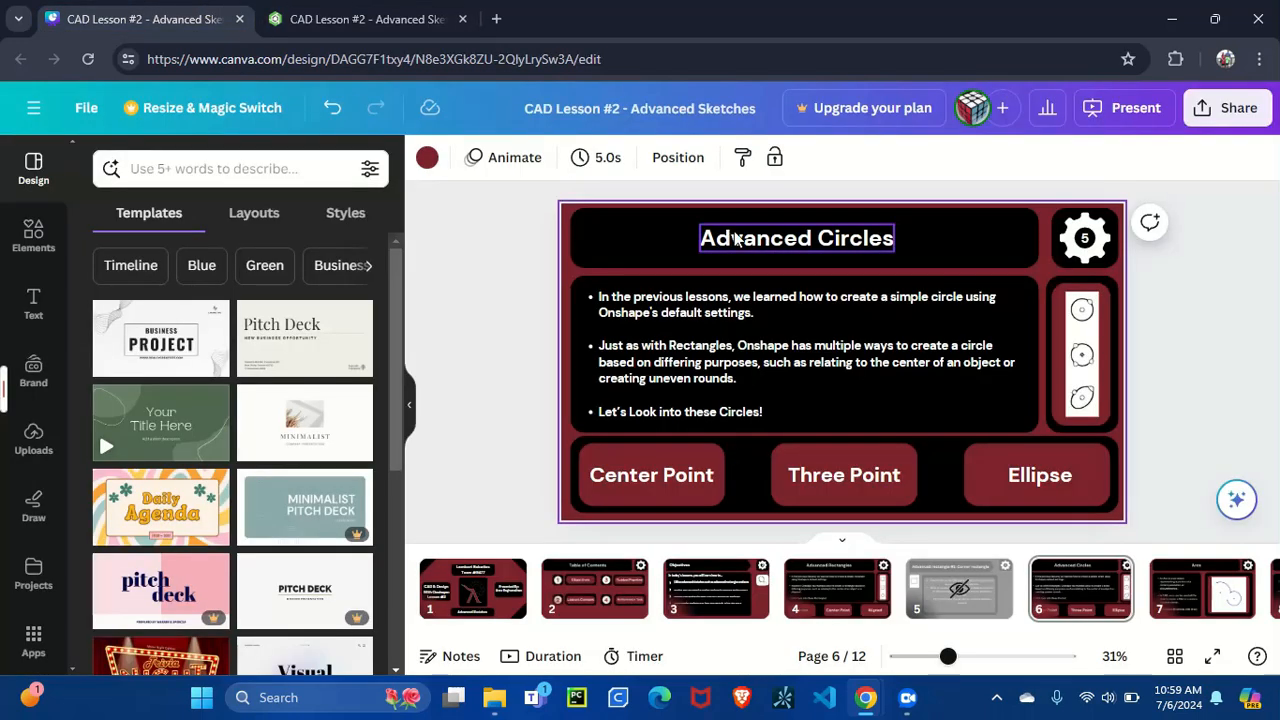
click(1118, 112)
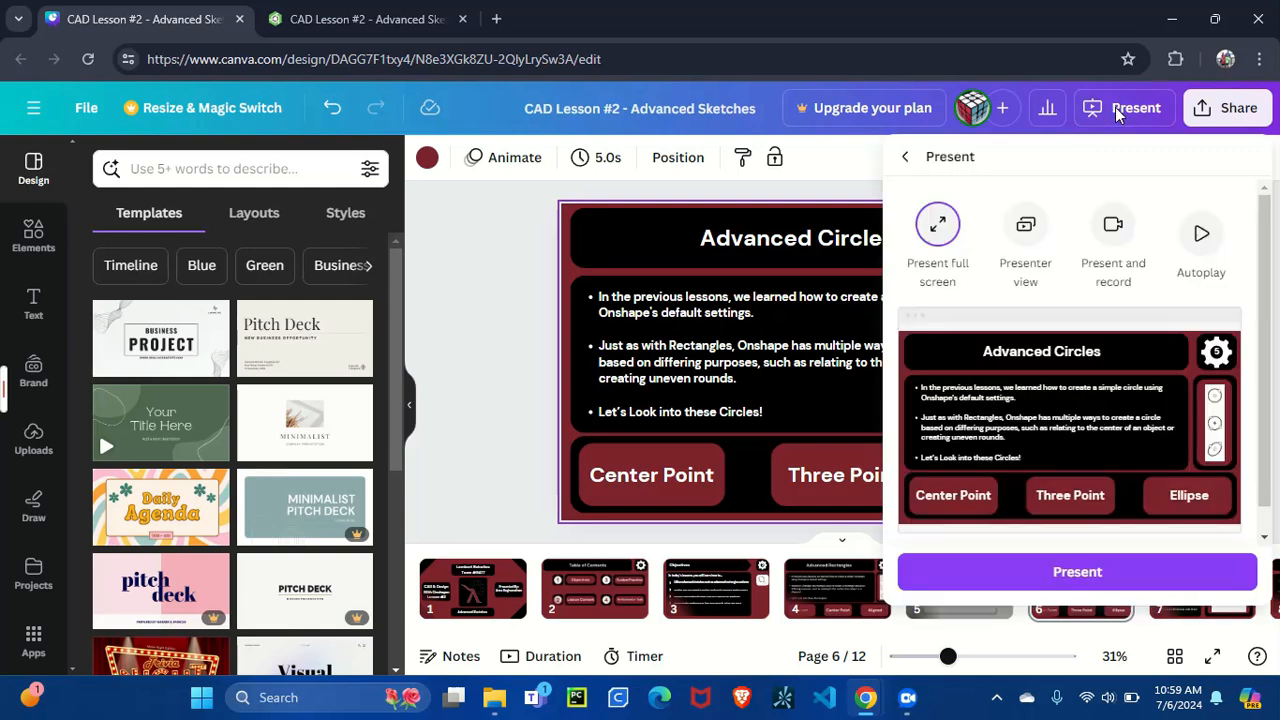
click(1062, 570)
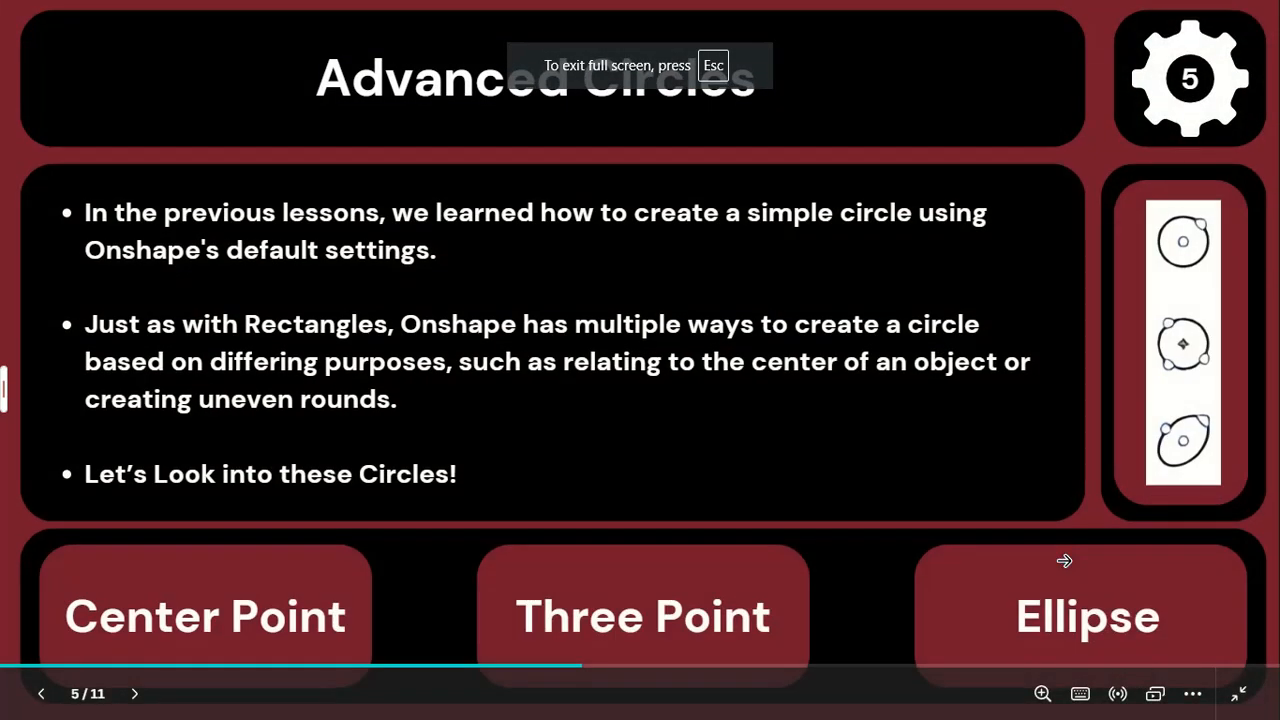
key(Right)
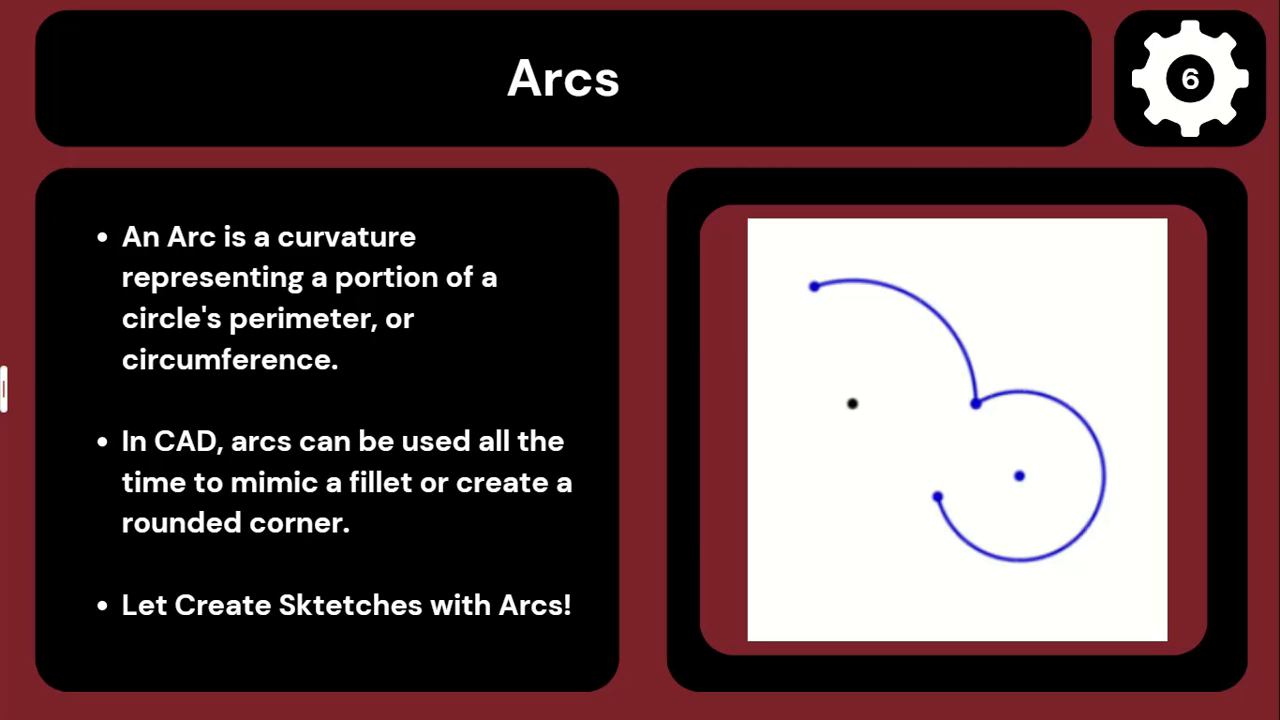
mouse_move(625, 8)
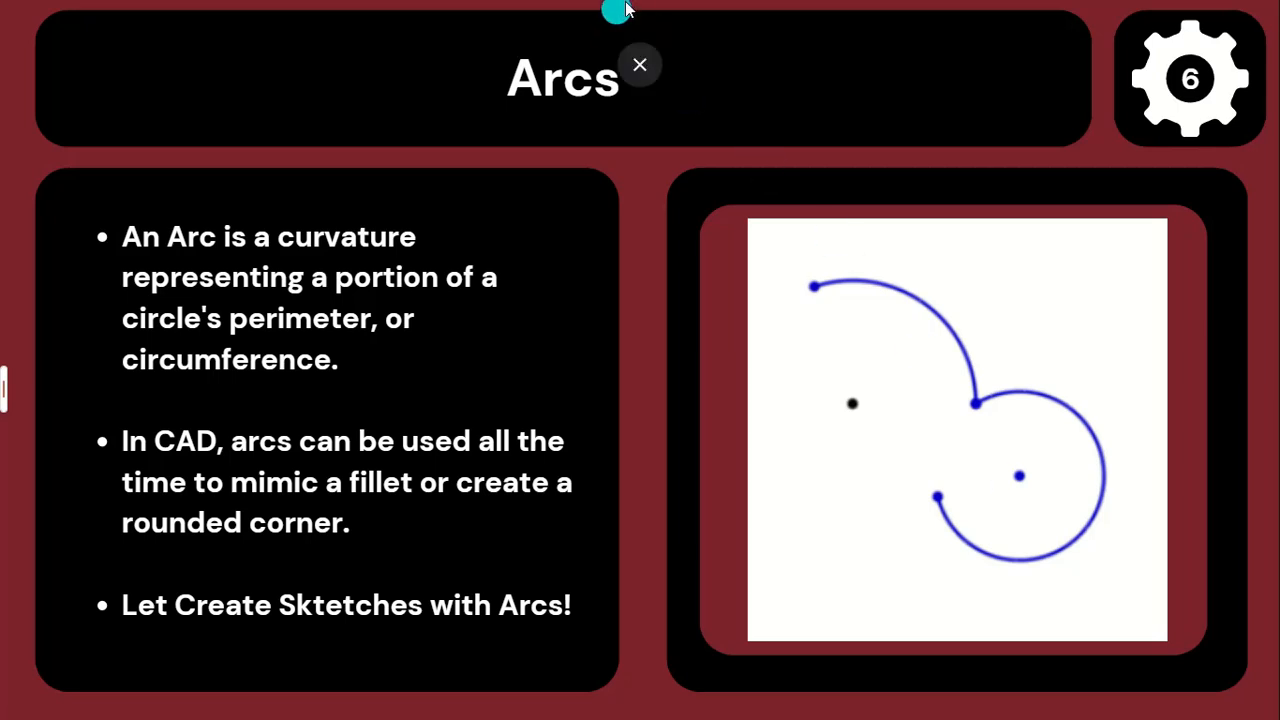
click(640, 62)
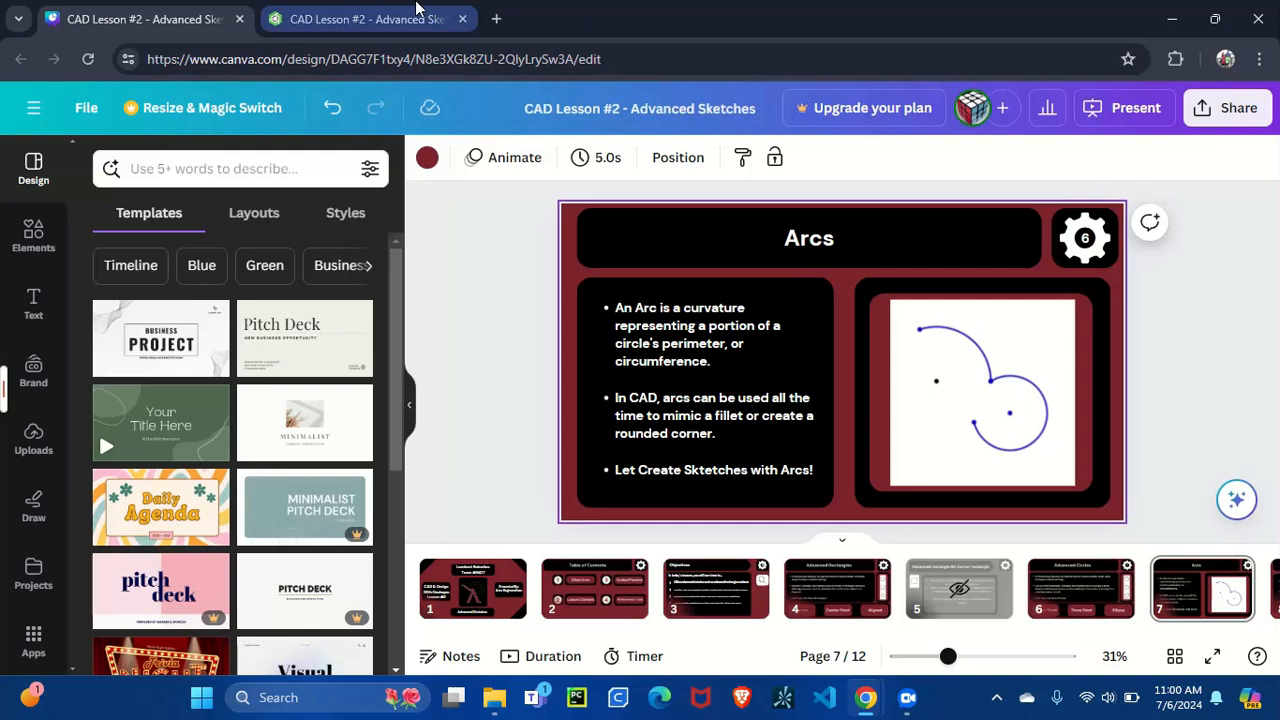
- Switch back to the Onshape sketch and undo the ellipse
click(416, 10)
click(341, 137)
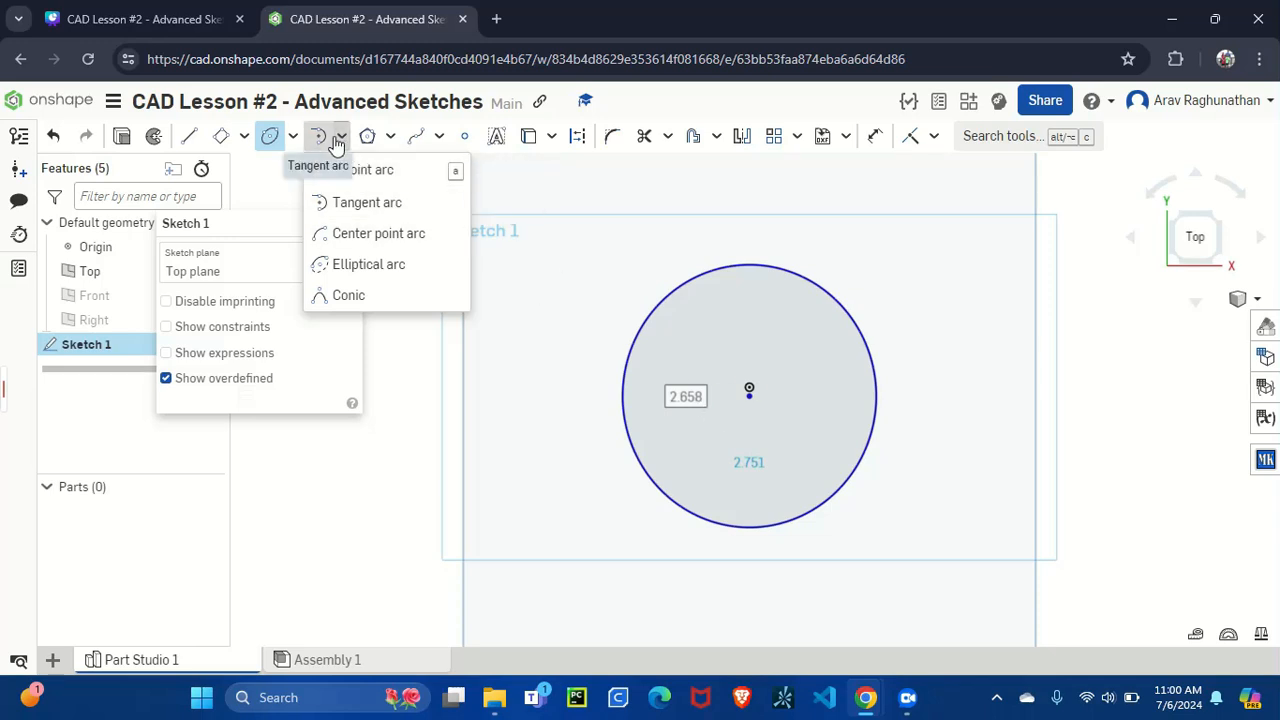
click(340, 139)
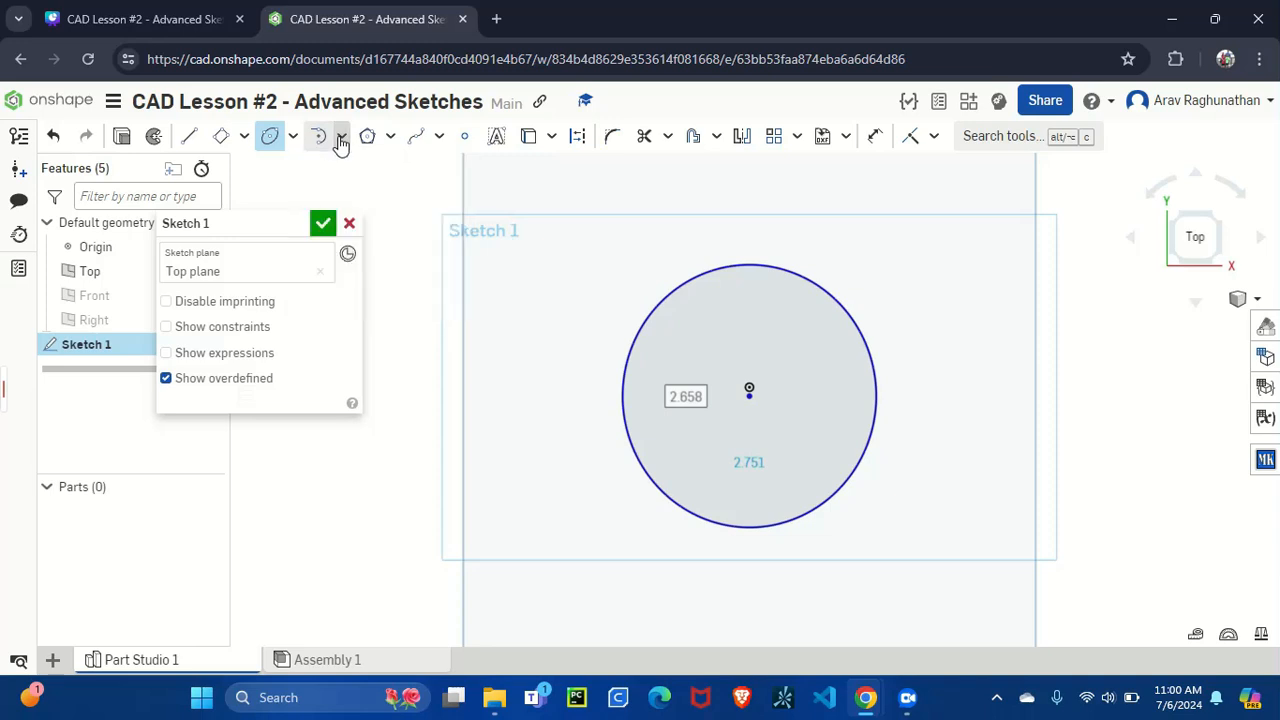
click(269, 140)
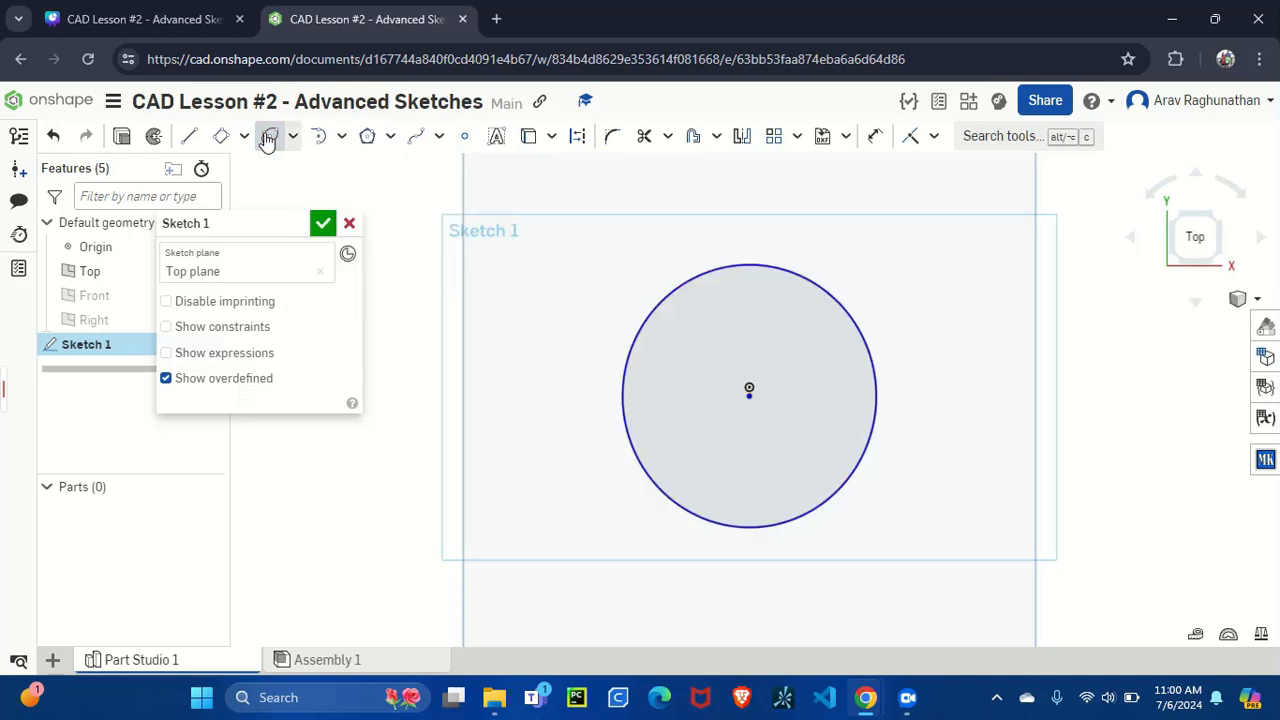
click(669, 425)
key(Delete)
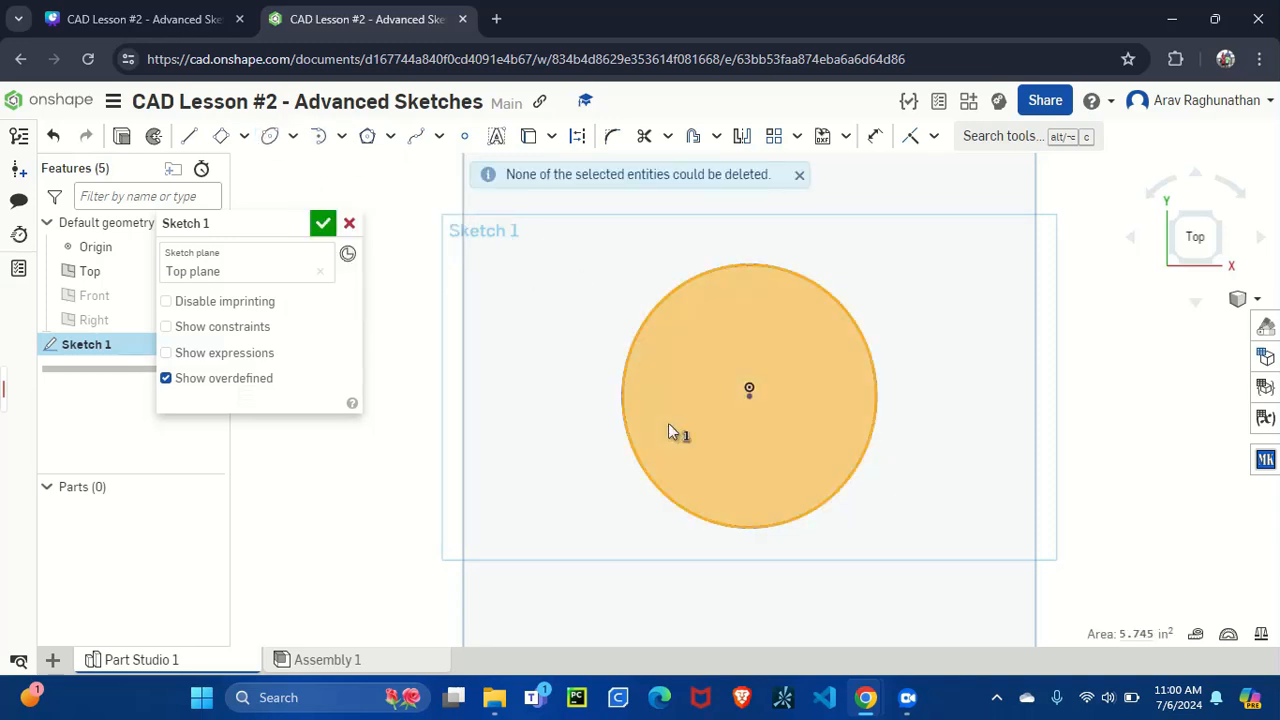
key(ctrl+z)
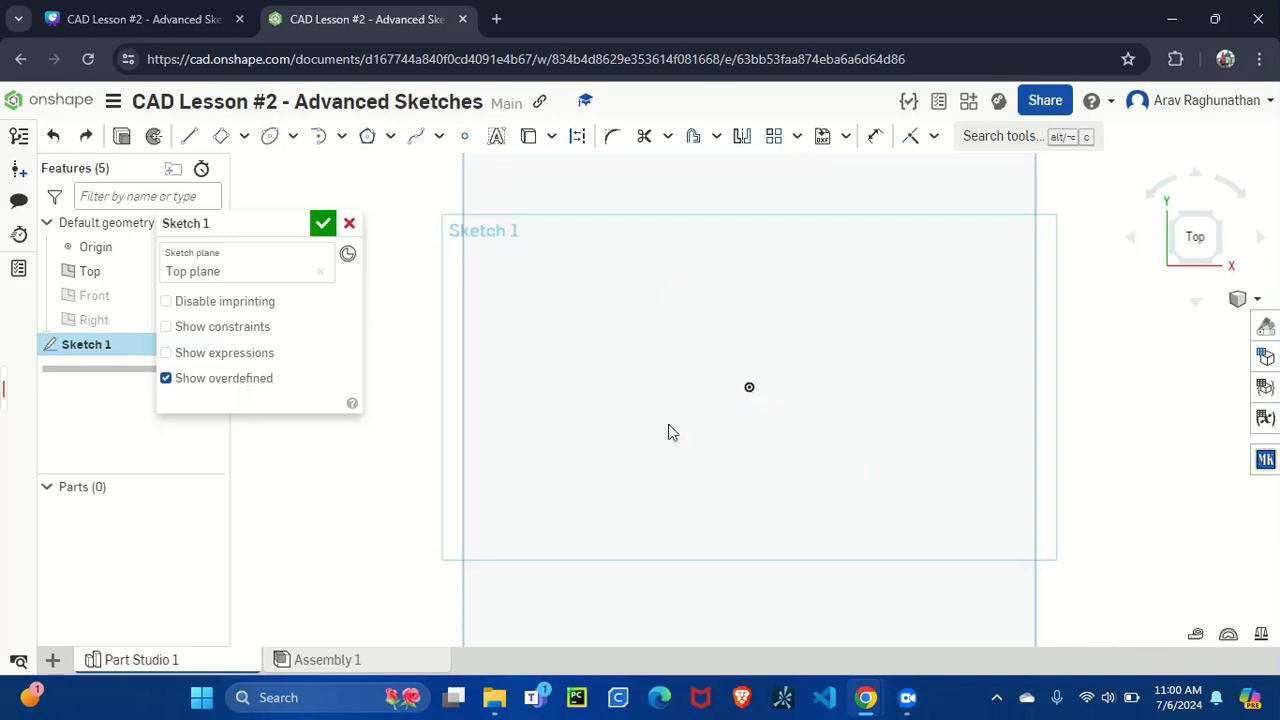
- Sketch a vertical line about 1.655 long straight down from the origin
click(340, 137)
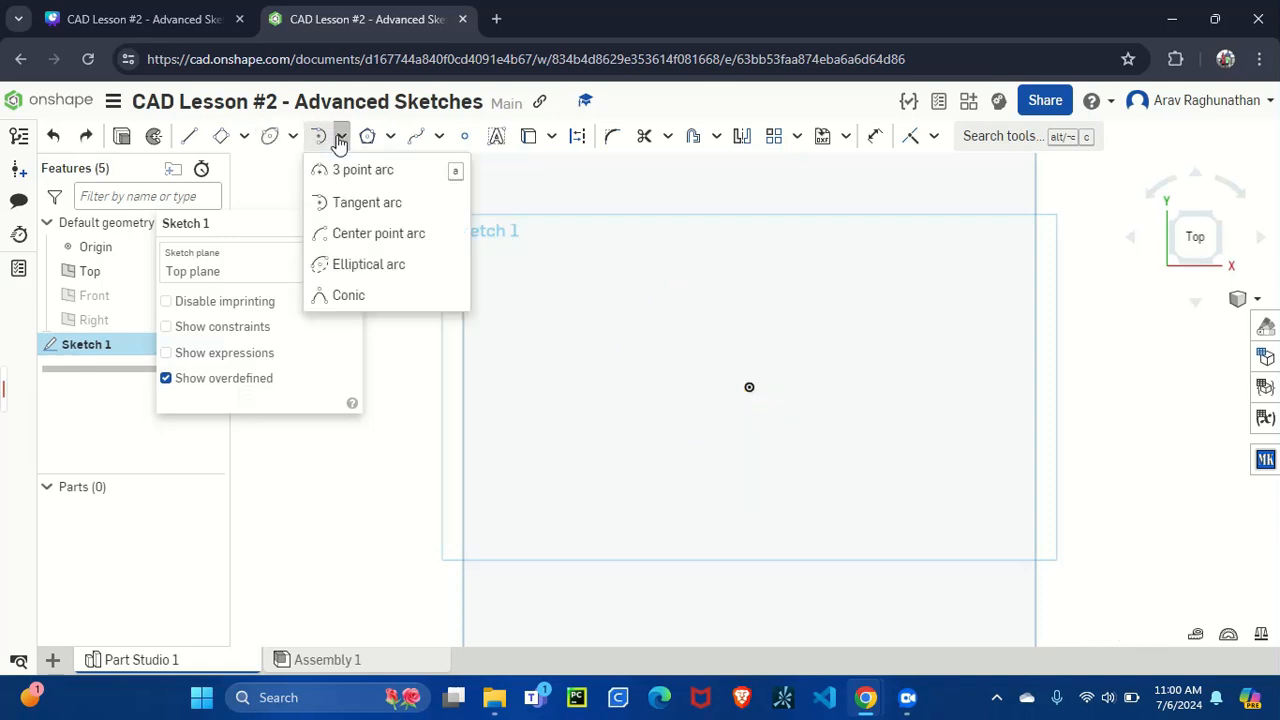
click(318, 137)
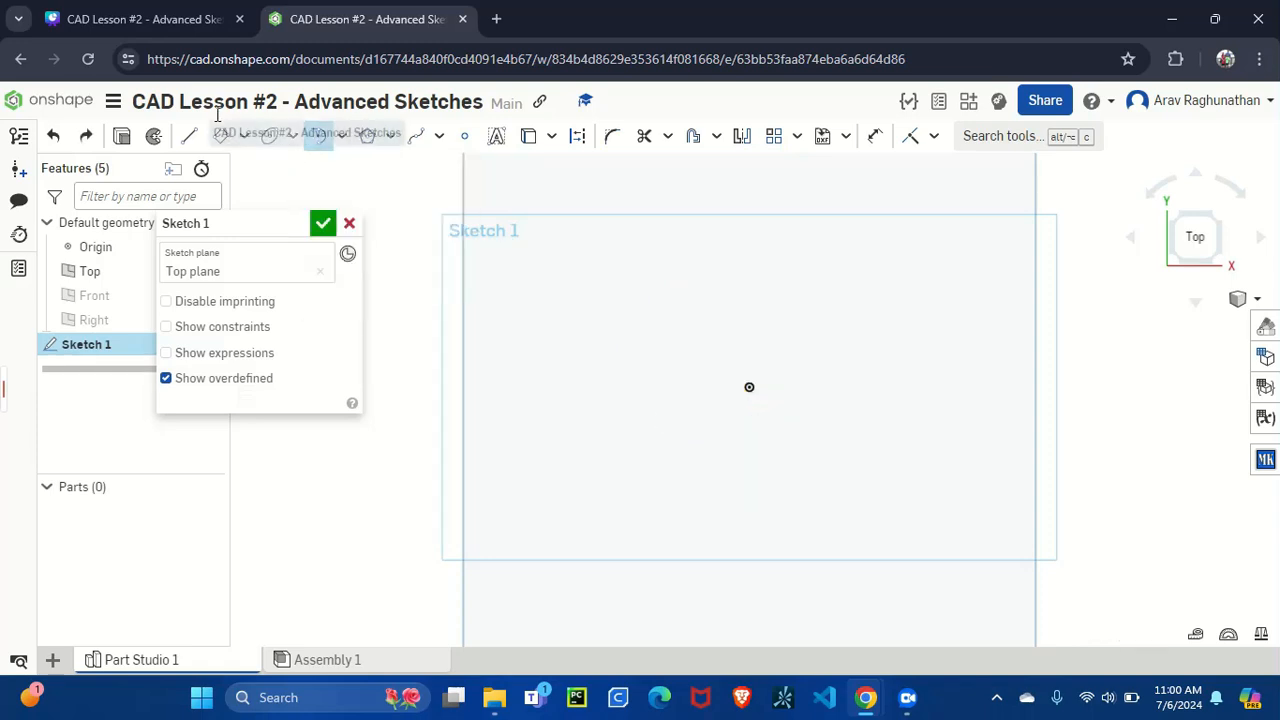
click(192, 137)
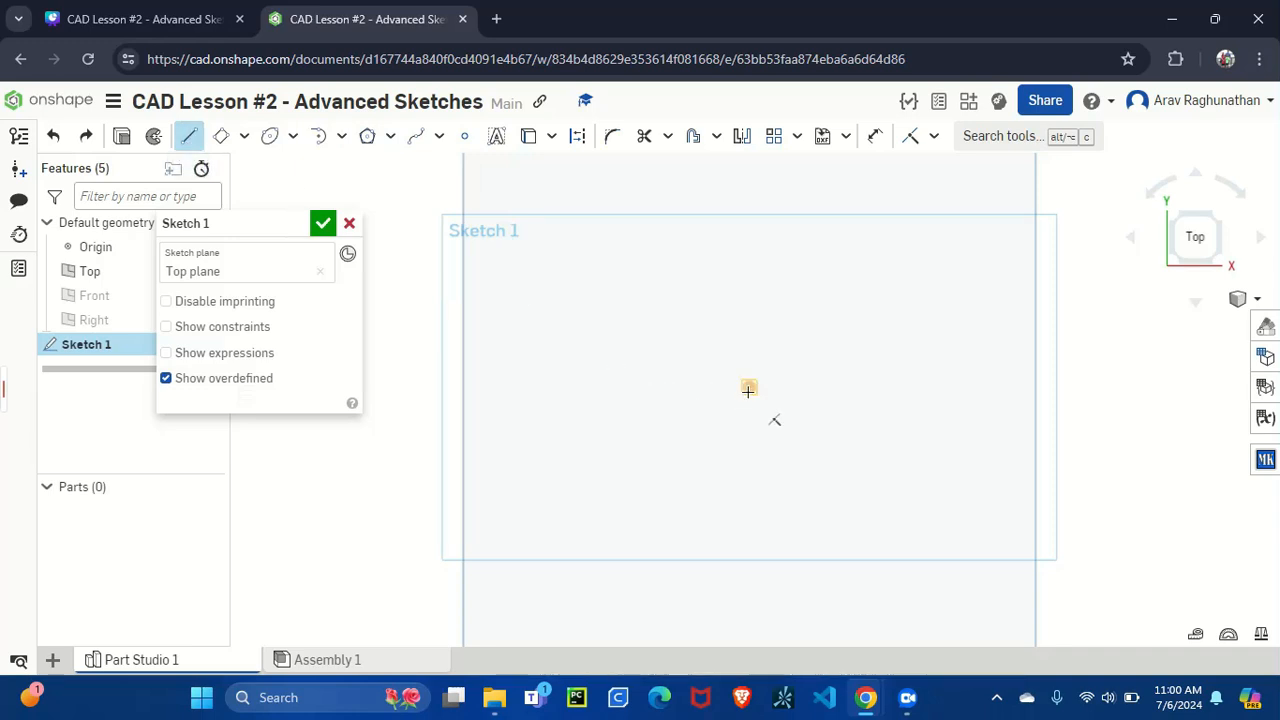
click(749, 389)
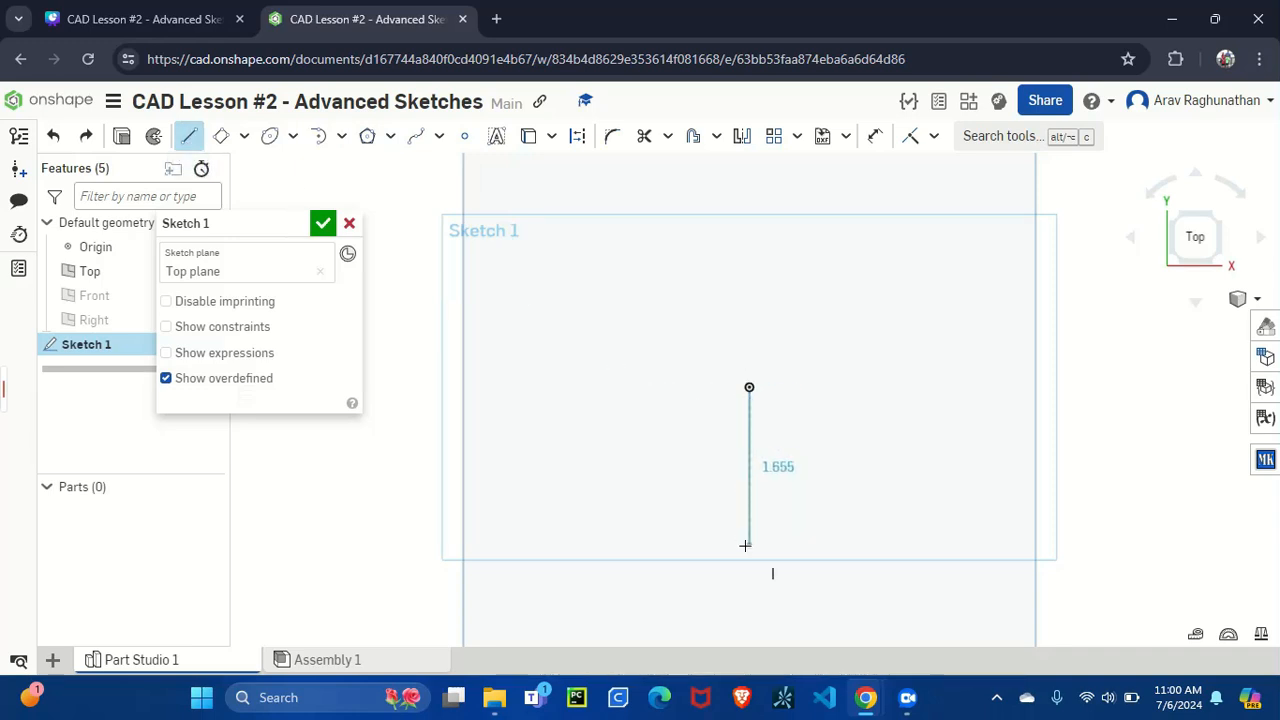
click(747, 545)
click(899, 387)
click(900, 547)
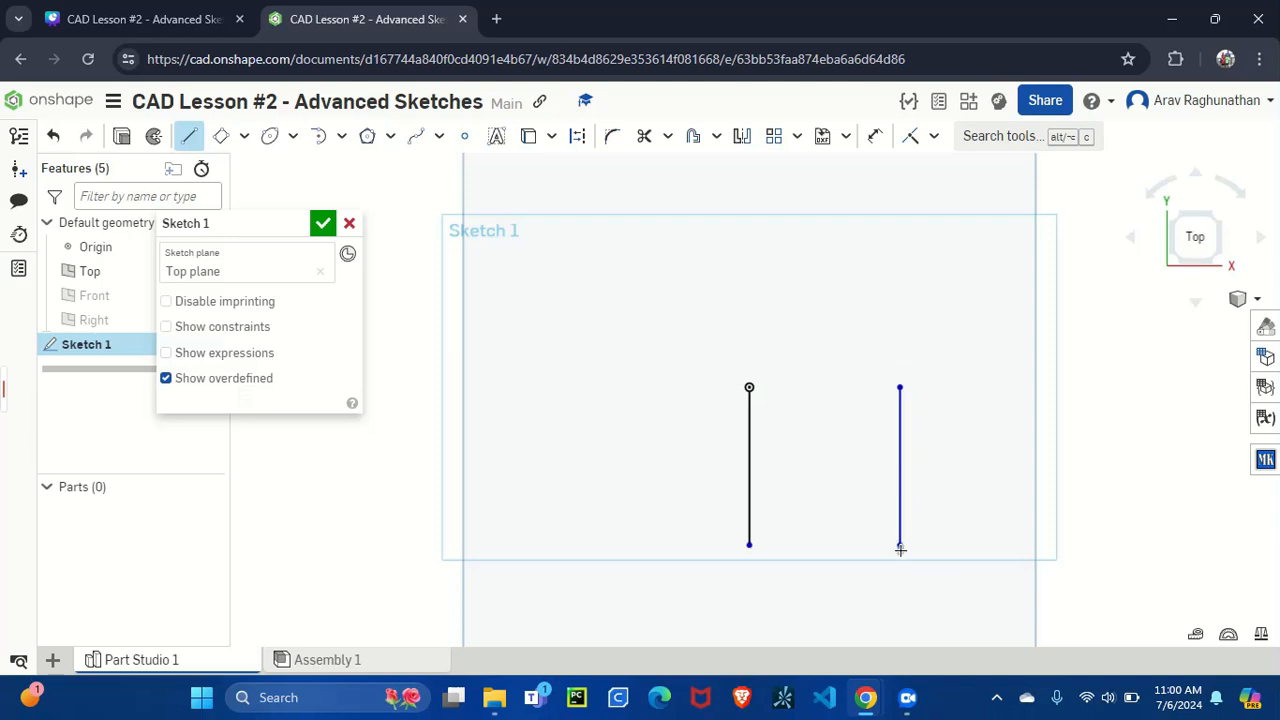
key(Escape)
key(ctrl+z)
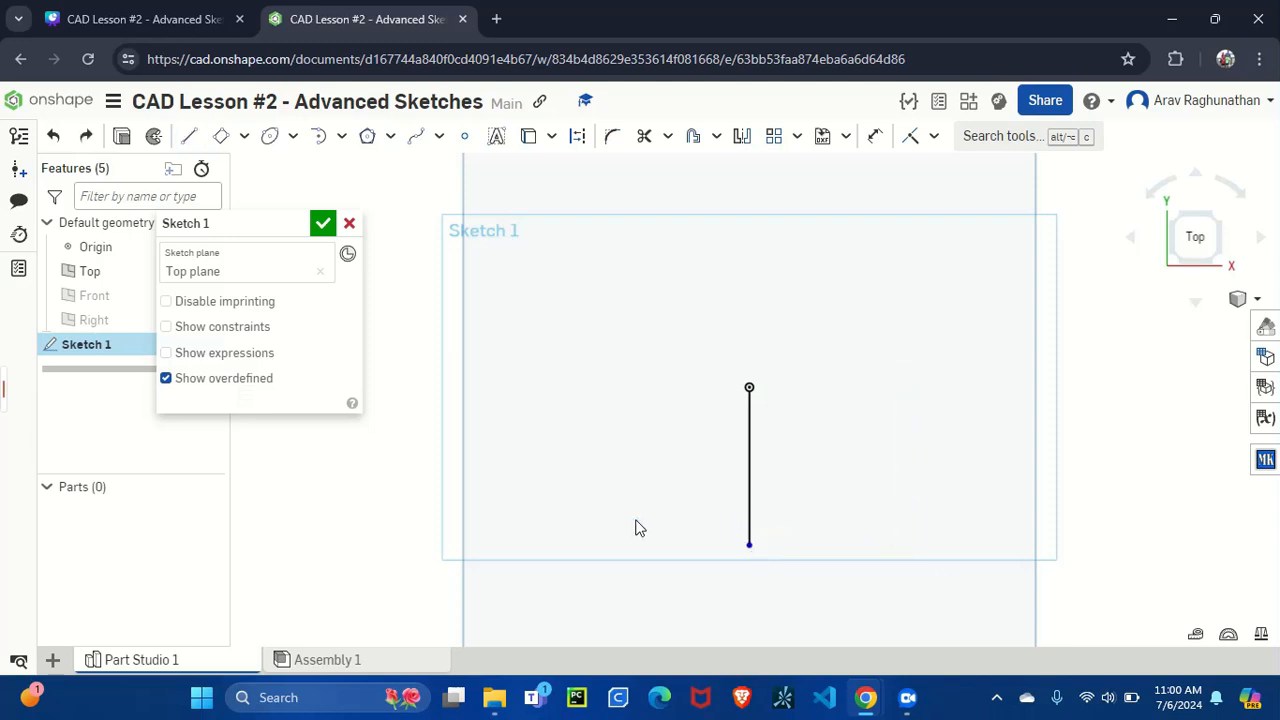
- Sketch a second vertical line about 1.743 long to the right of the first, starting level with the origin
click(189, 136)
click(896, 388)
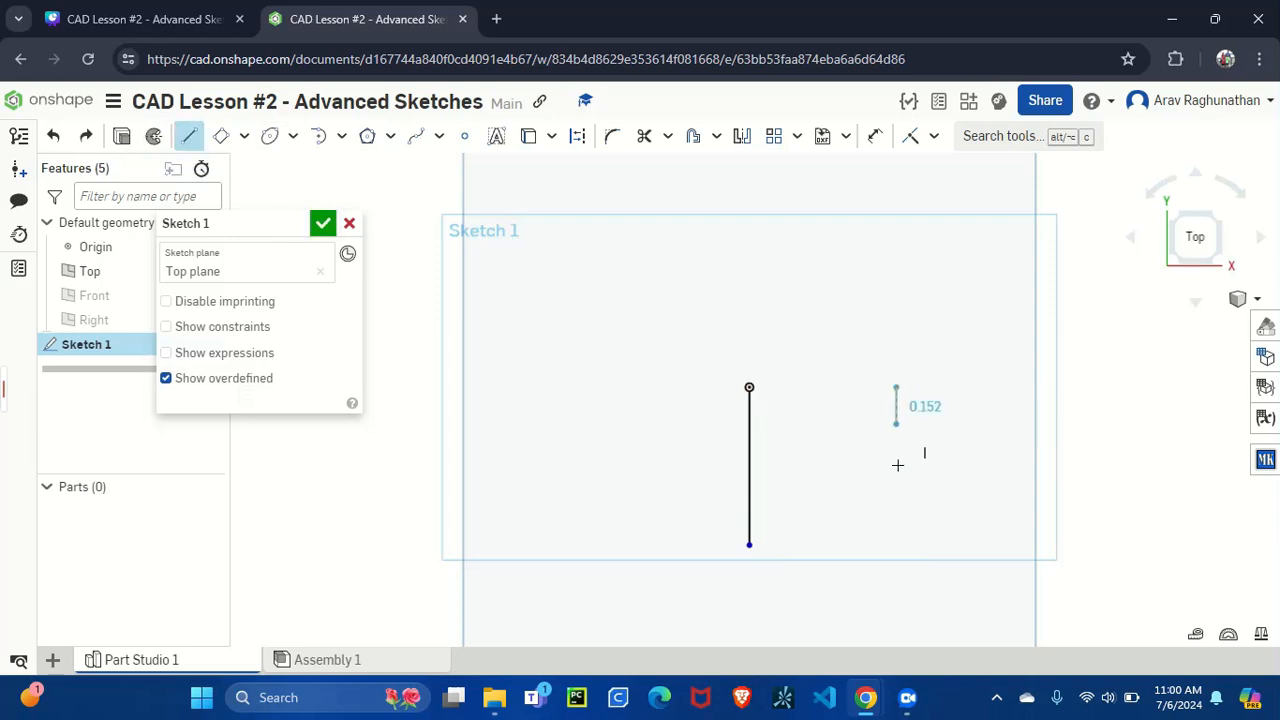
click(896, 553)
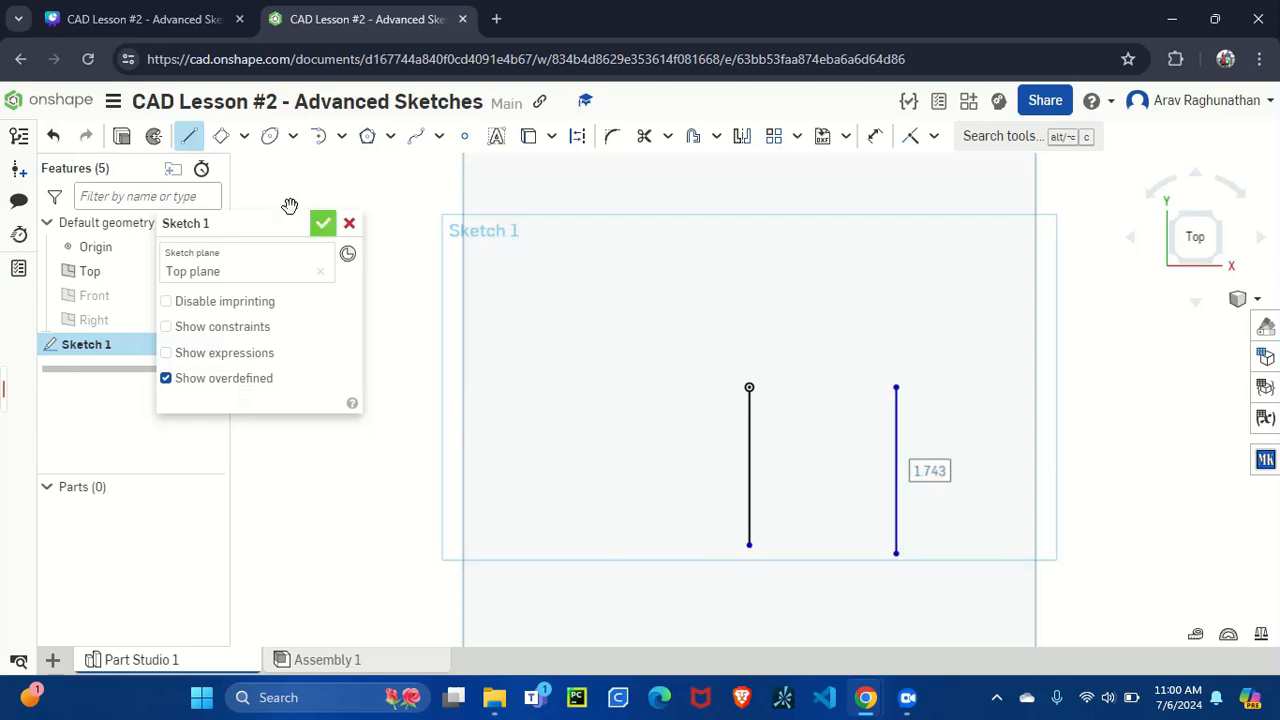
- Join the upper ends of the two vertical lines with a tangent arc of about 0.77 radius
click(318, 136)
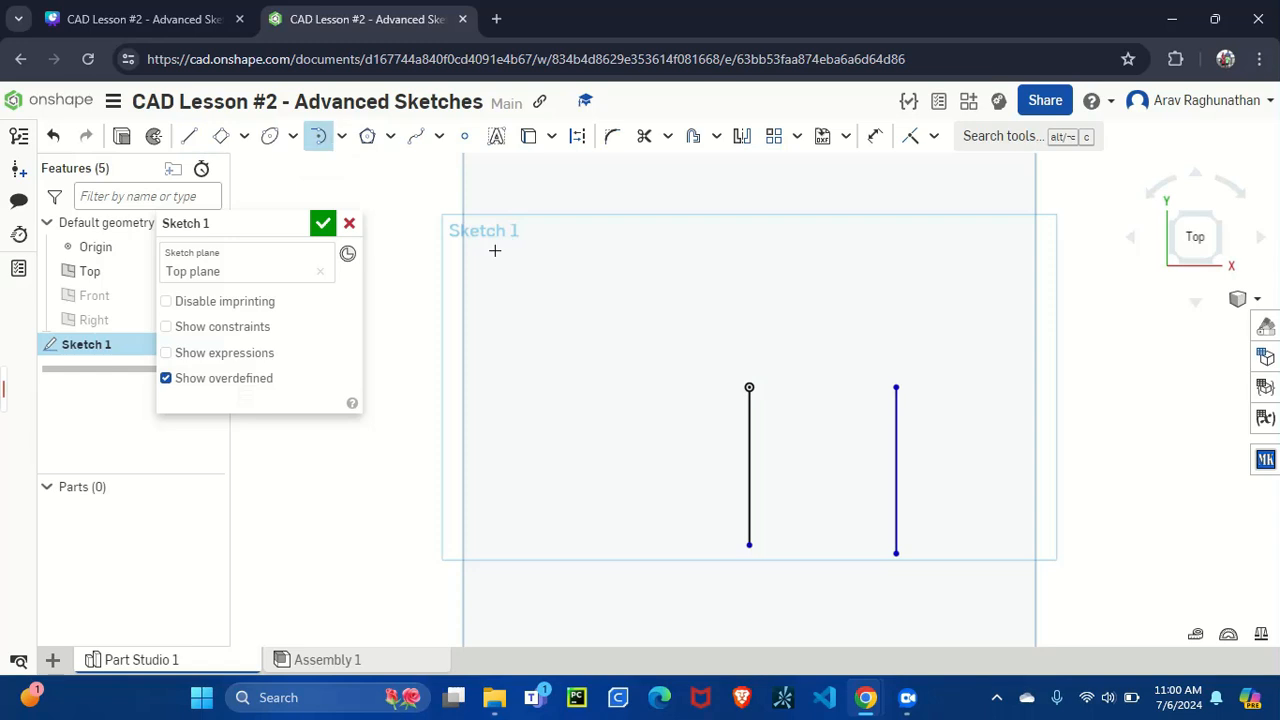
click(748, 387)
click(895, 386)
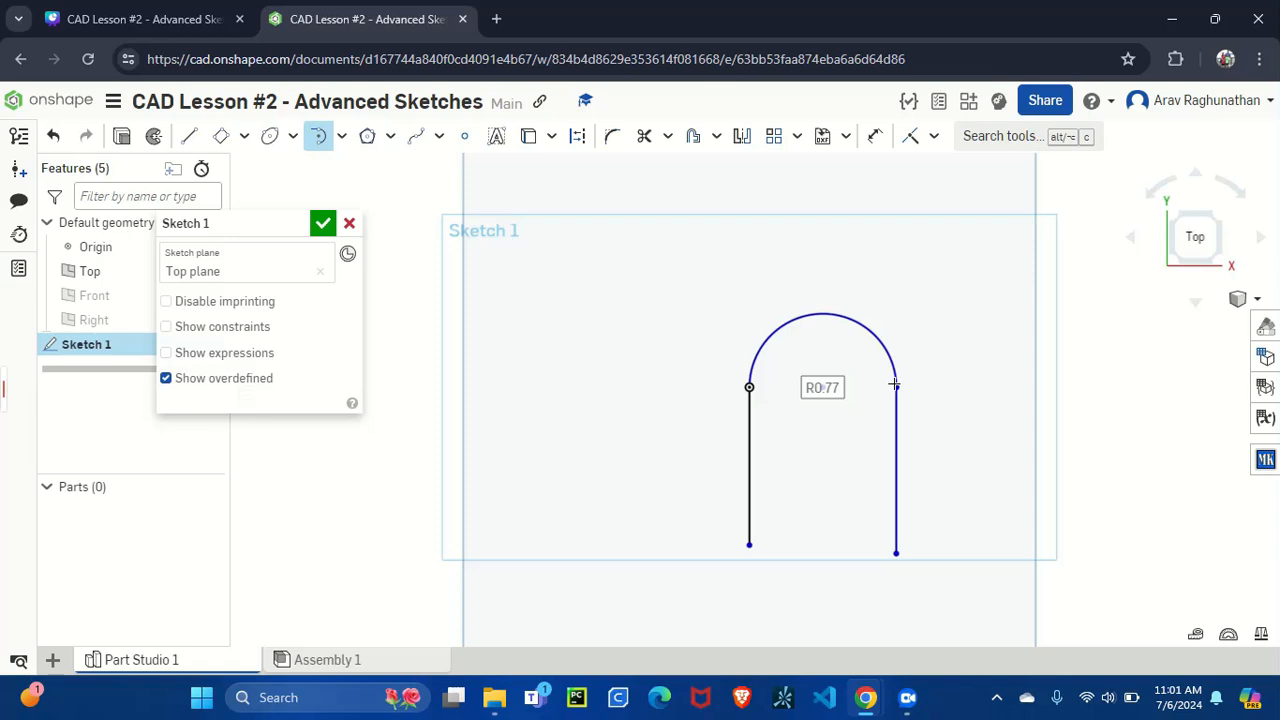
- Undo the tangent arc and both vertical lines
key(Escape)
key(ctrl+z)
key(ctrl+z)
key(ctrl+z)
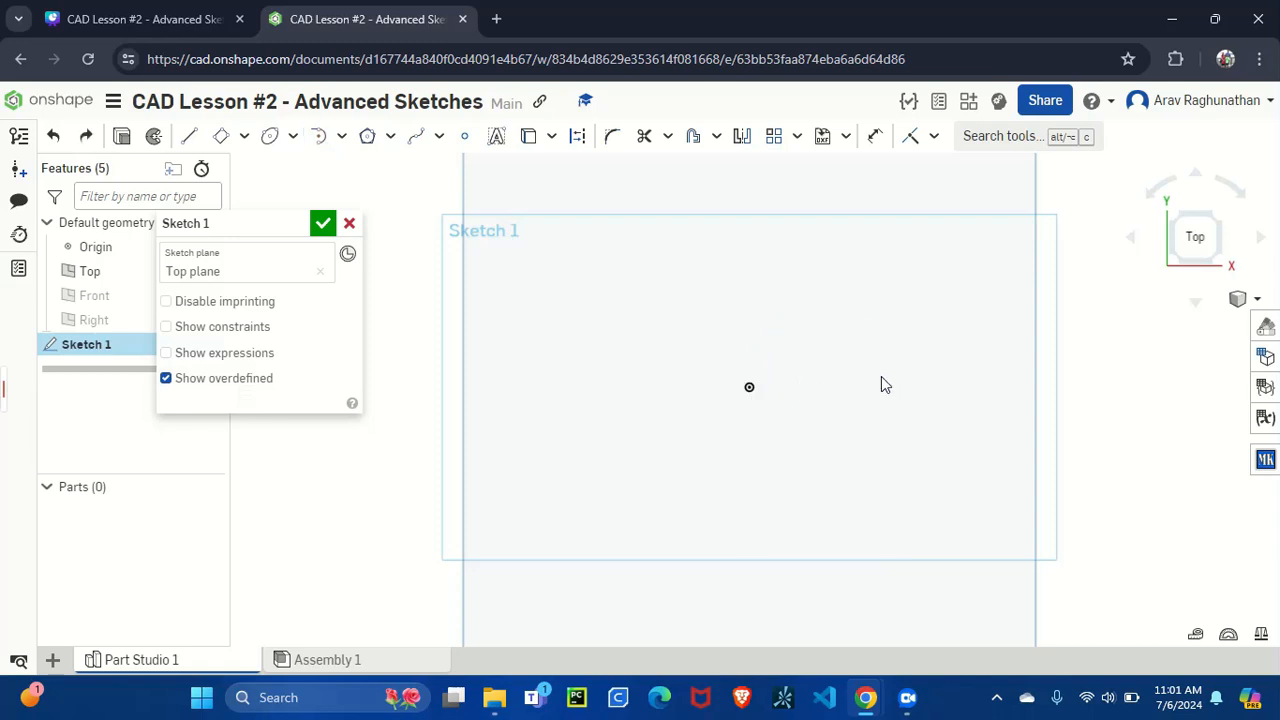
- Sketch a center point arc of about 1.158 radius centred on the origin, and undo it
click(341, 136)
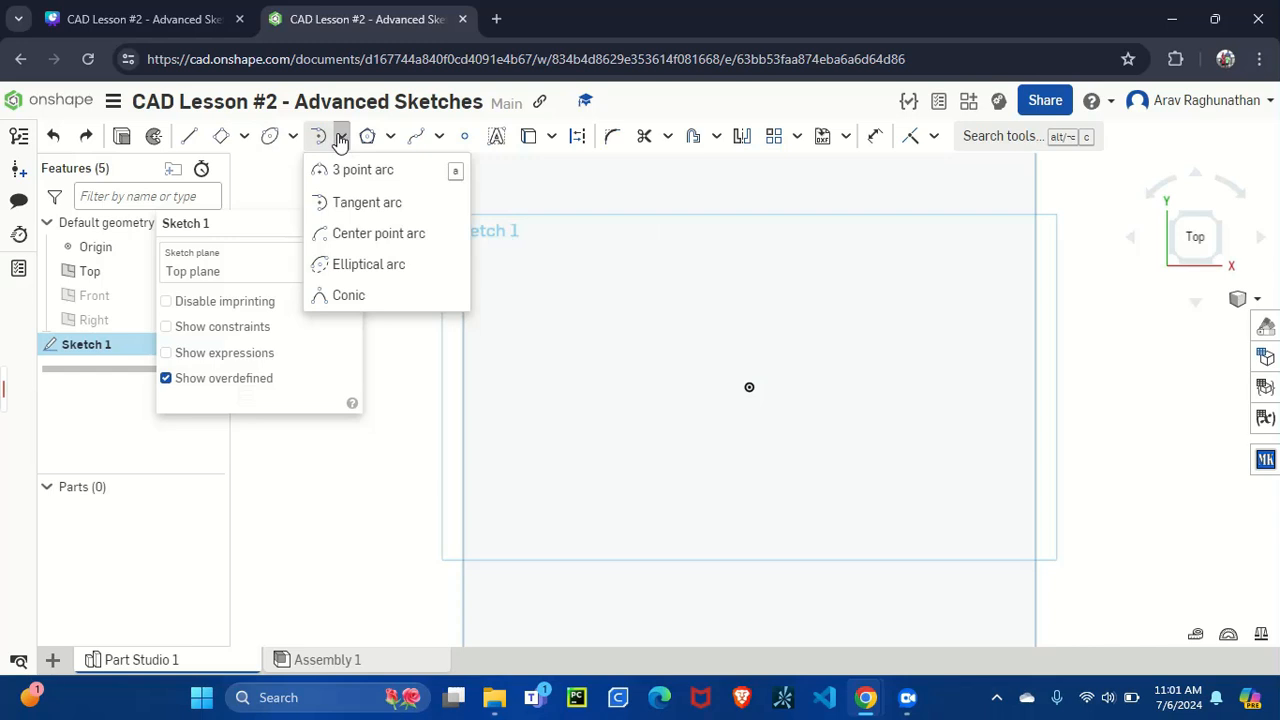
click(362, 233)
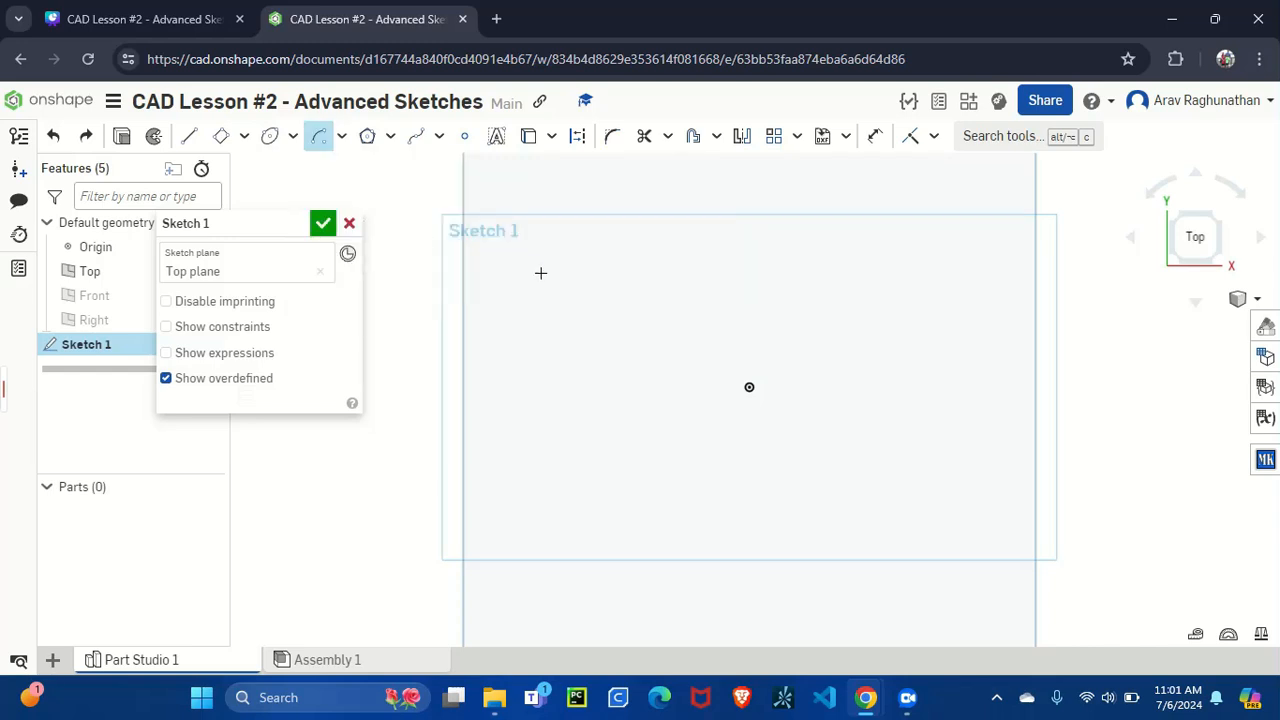
click(749, 387)
click(664, 317)
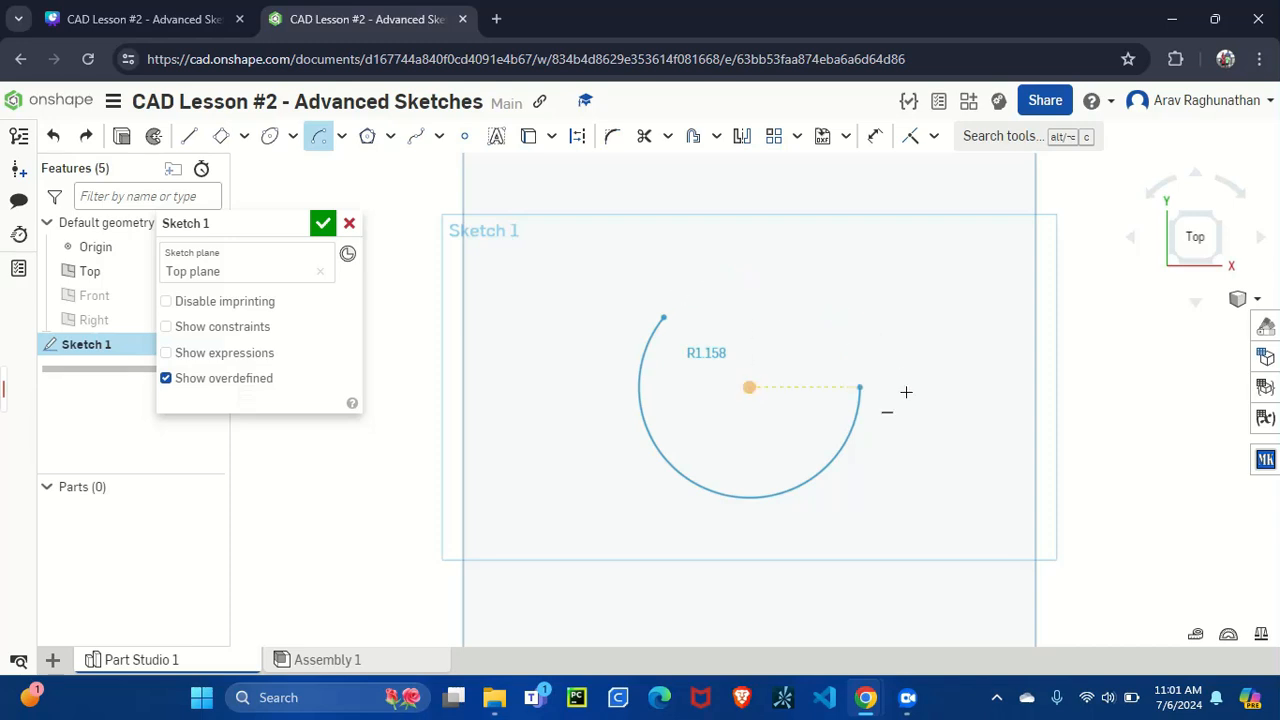
click(695, 461)
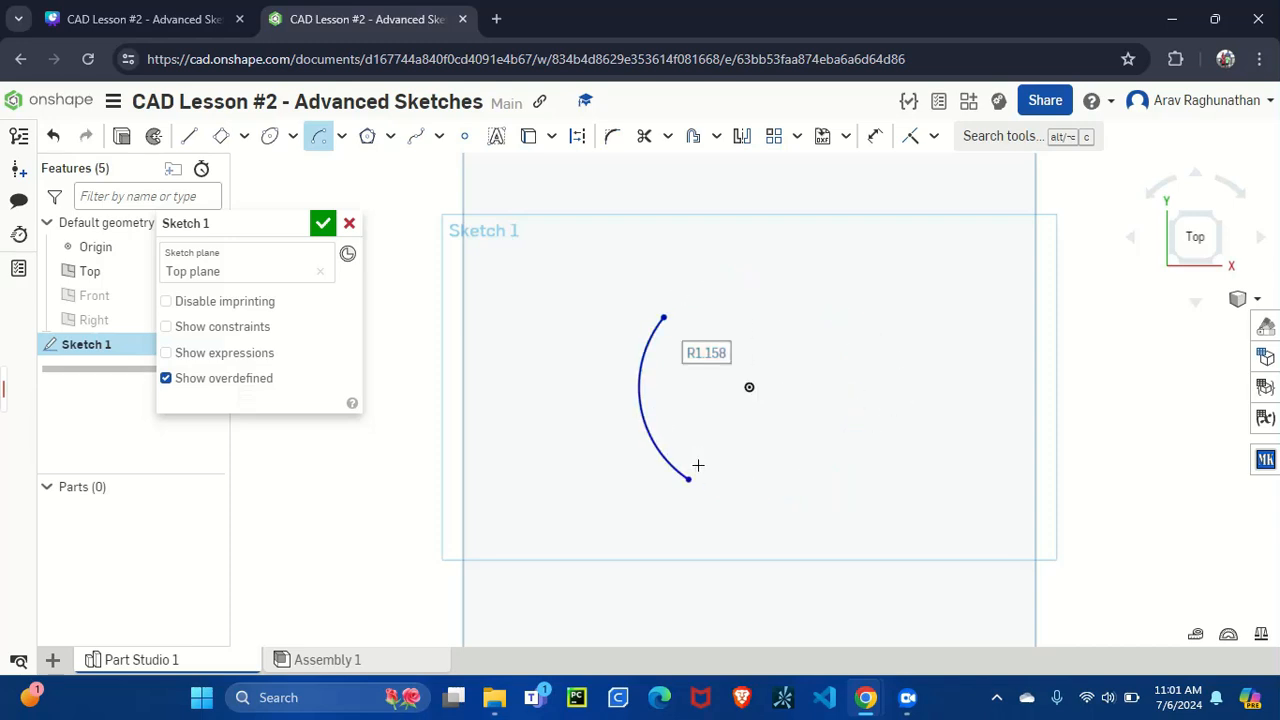
key(ctrl+z)
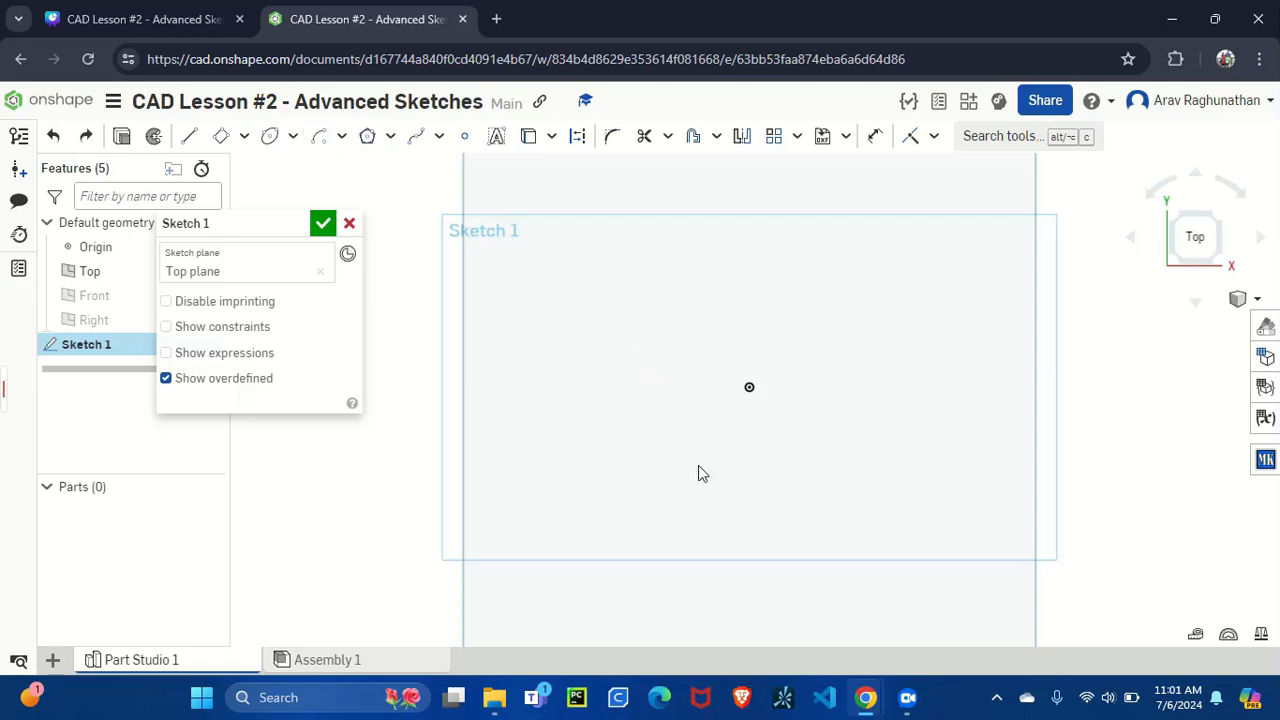
- Sketch a 3 point arc of about 0.4 radius from the origin to a point straight below it, and remove it
click(341, 139)
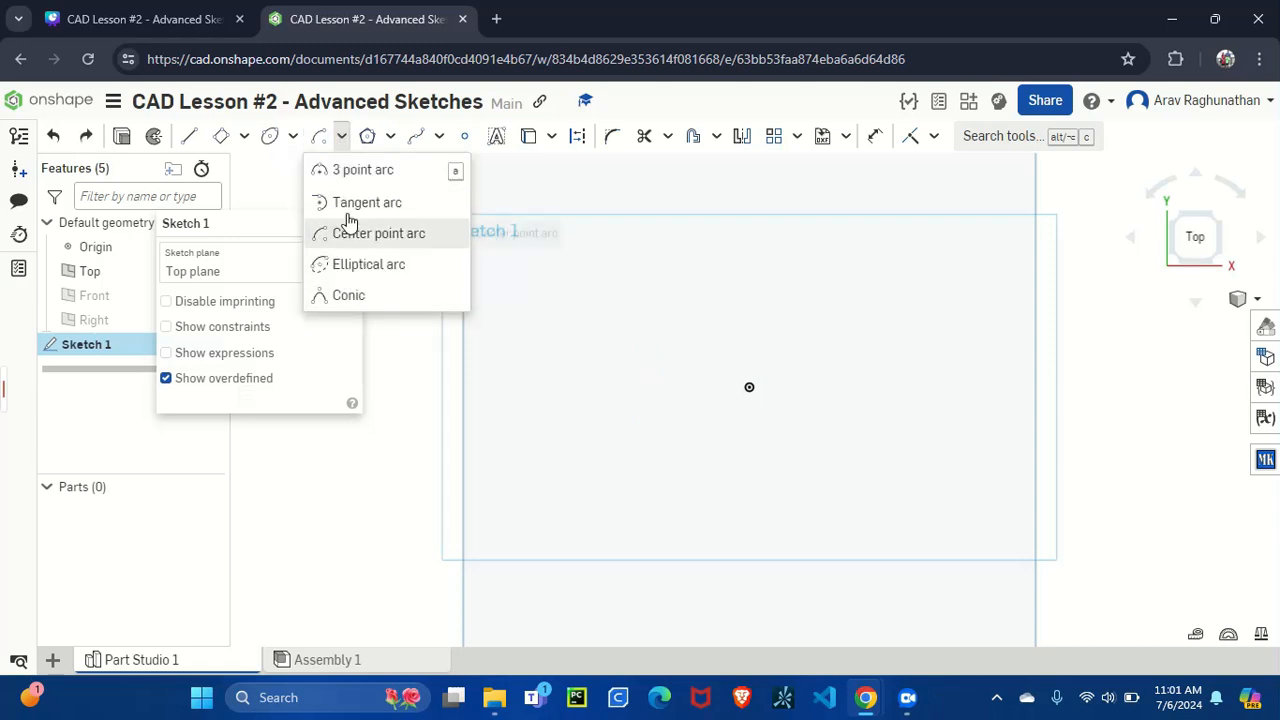
click(357, 172)
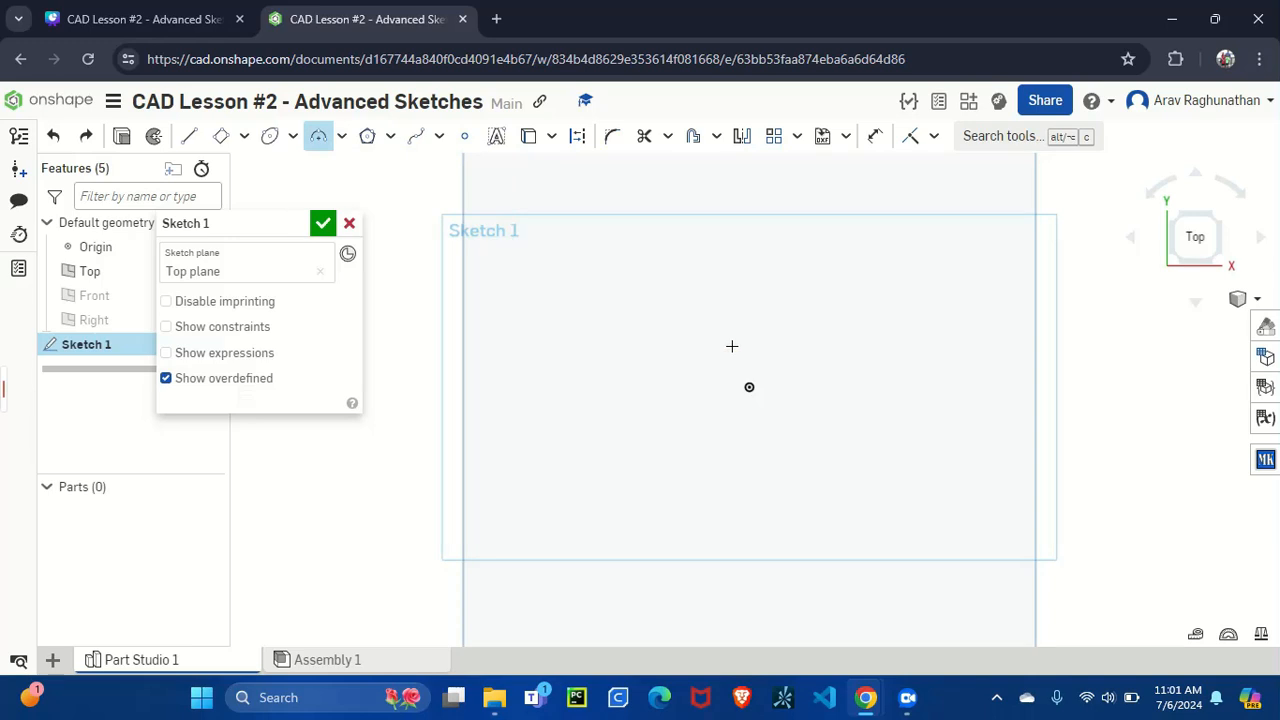
click(750, 385)
click(751, 463)
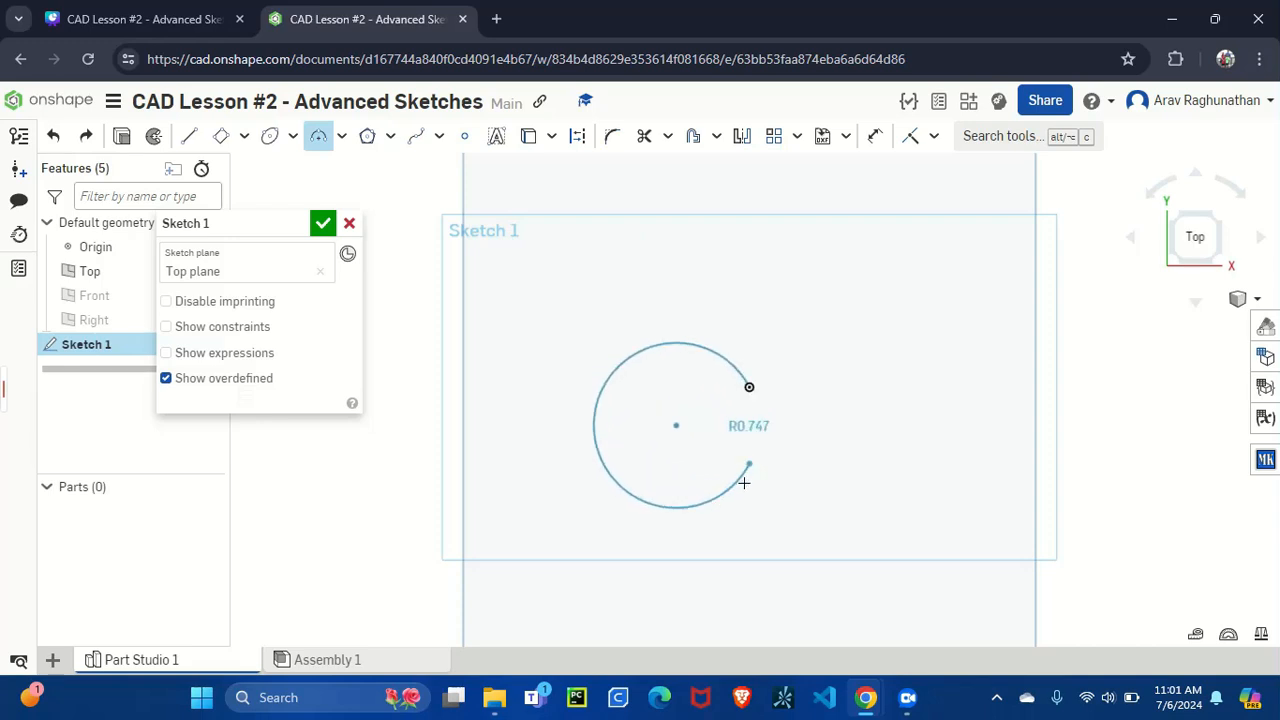
click(776, 443)
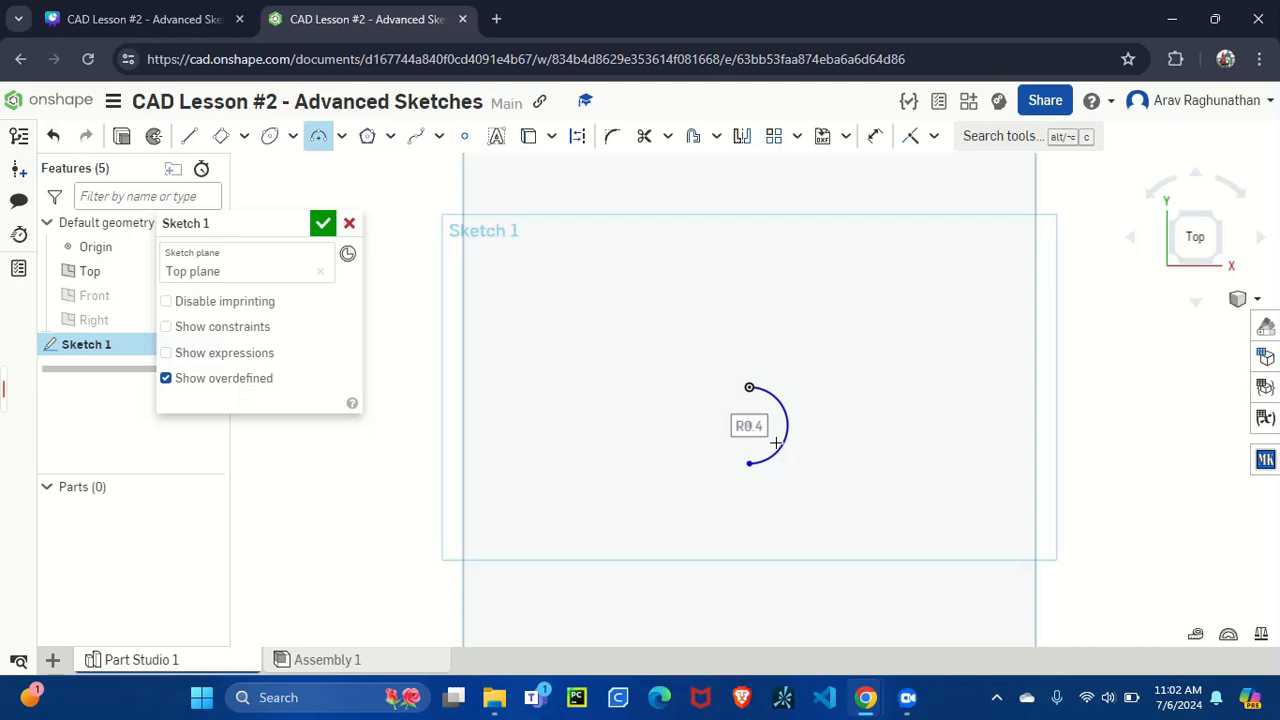
key(Escape)
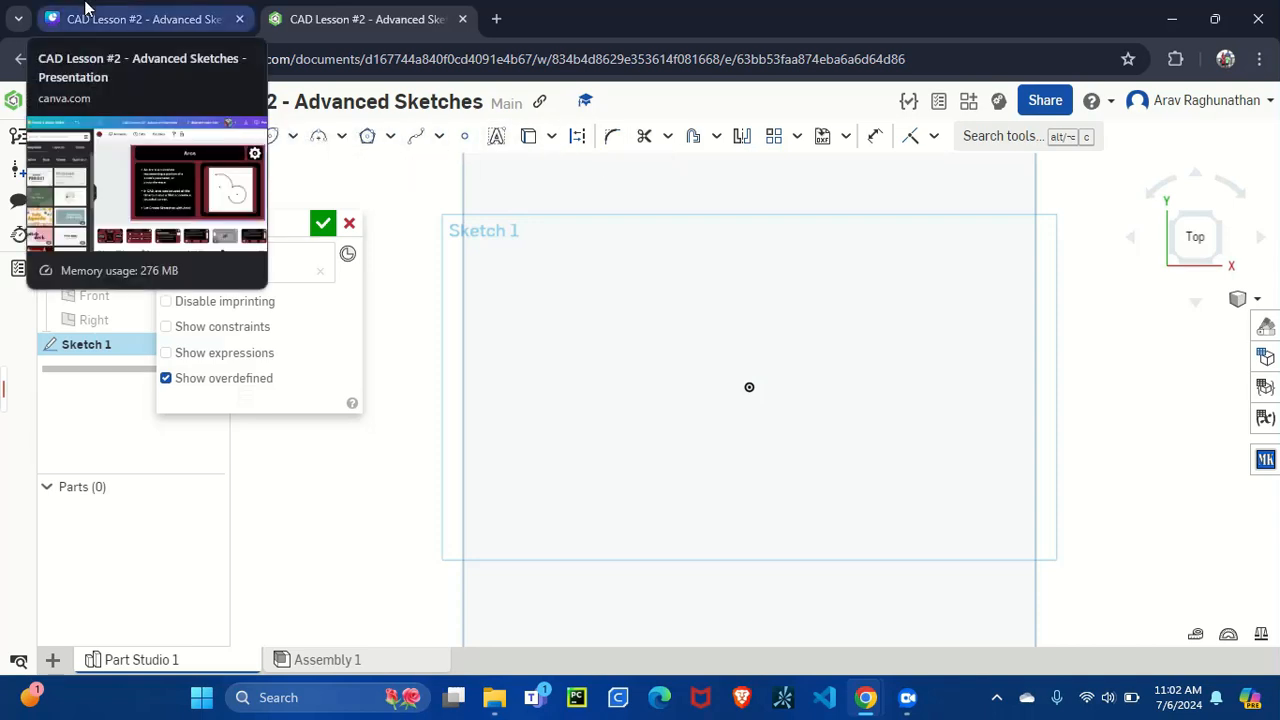
- Switch to the Canva lesson, present it full screen from the Arcs slide and advance to the Sketch Constraints slide
click(86, 9)
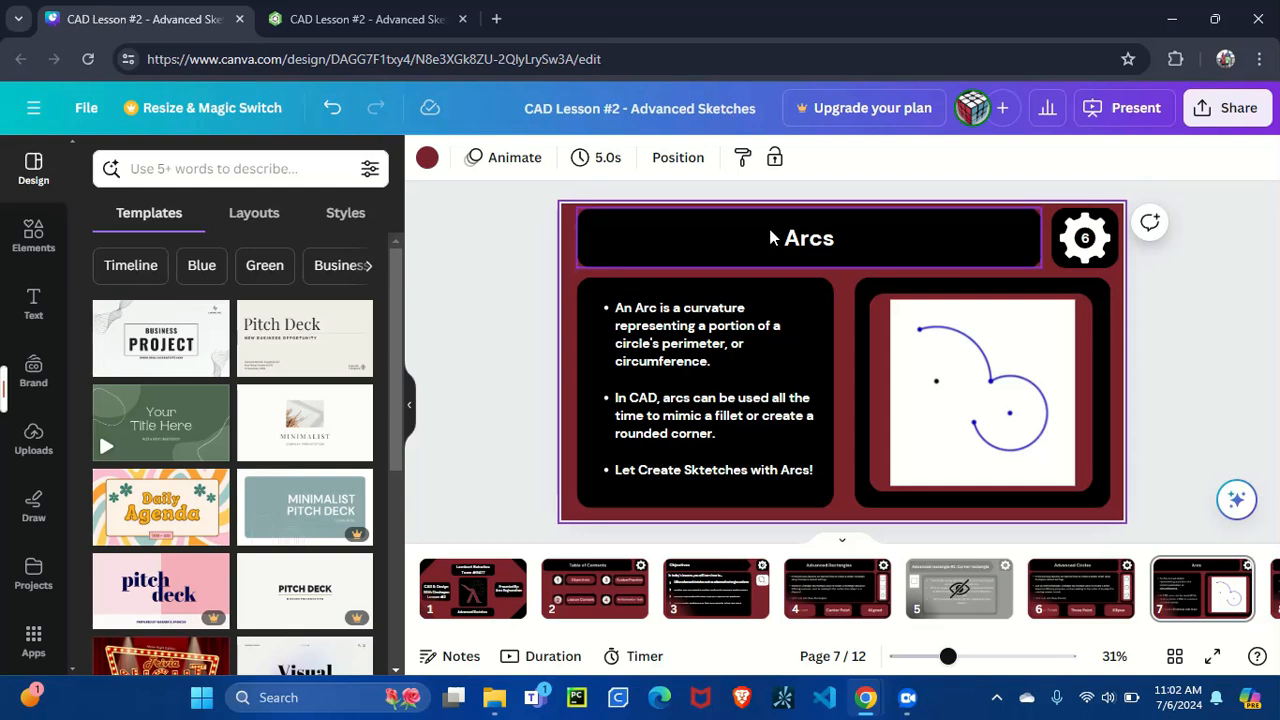
click(1105, 107)
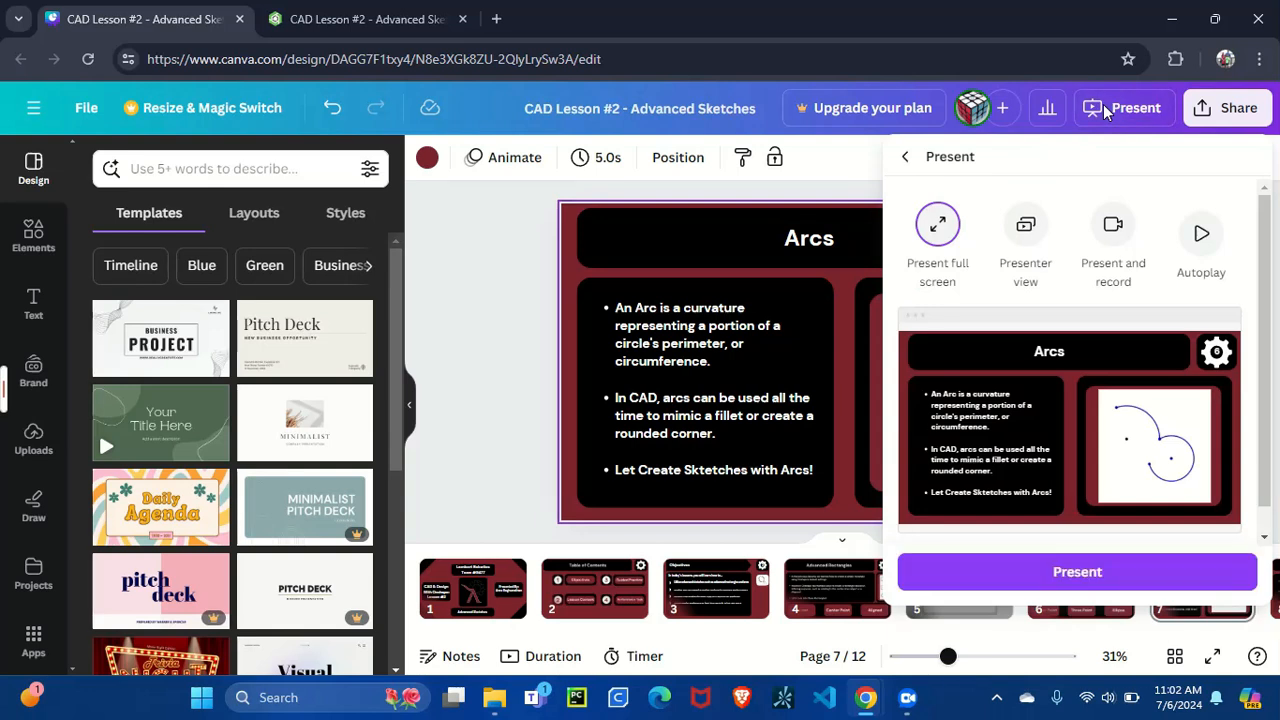
click(1020, 572)
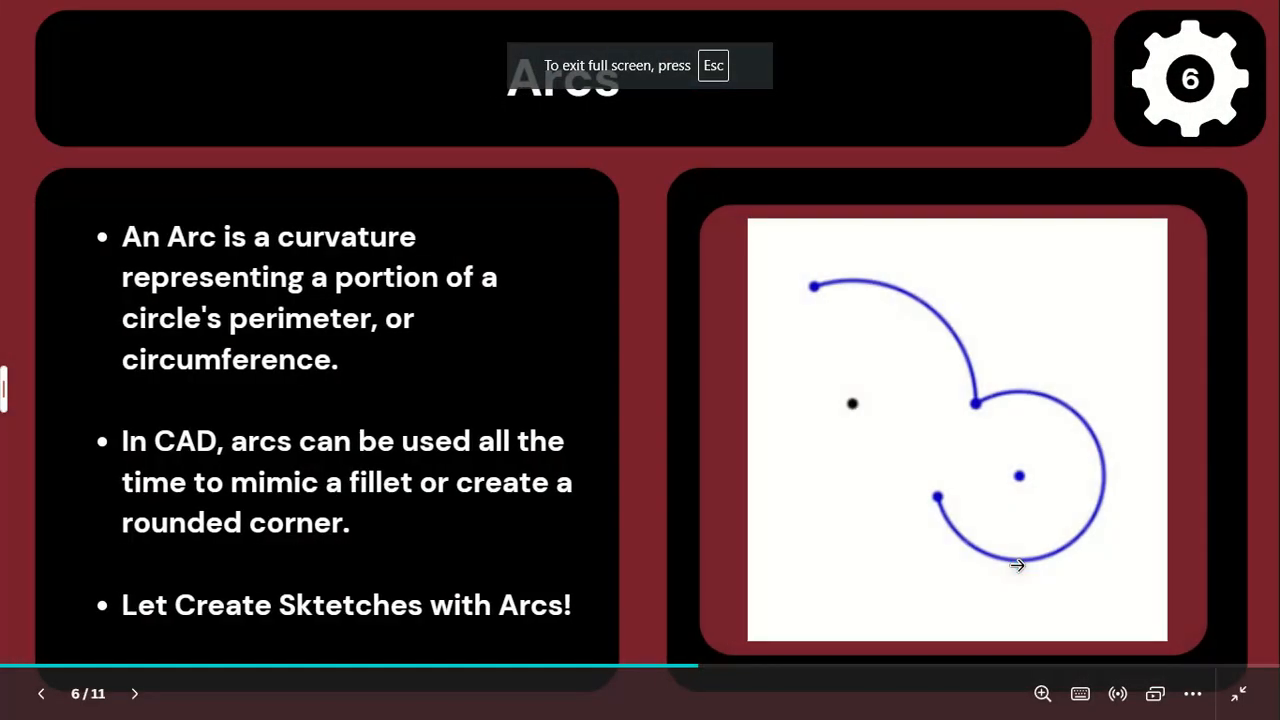
click(1017, 566)
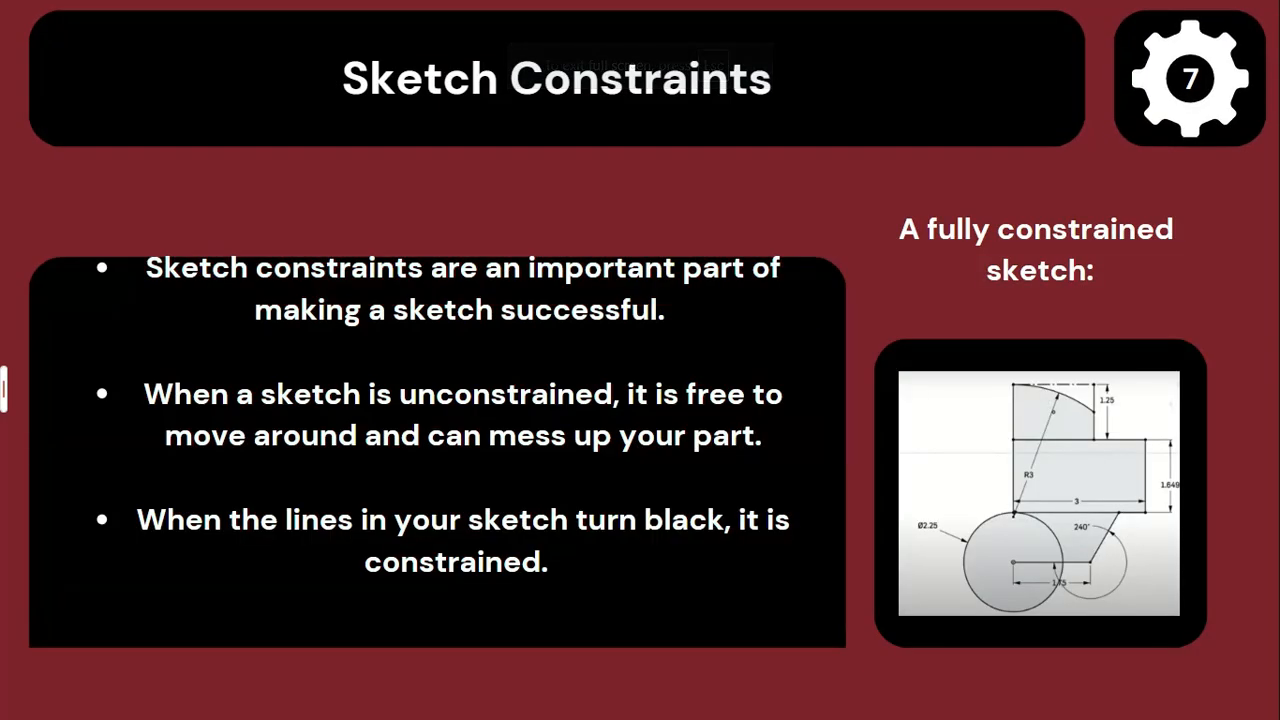
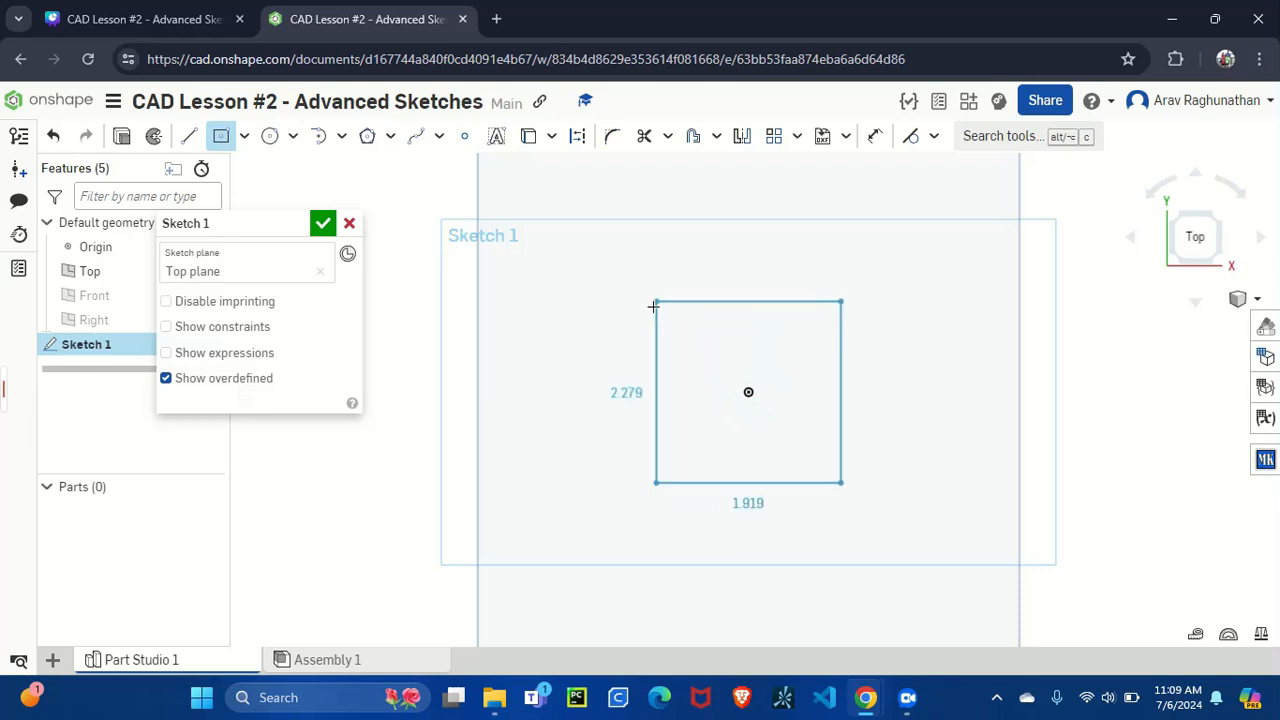
- Place a rectangle about 2.126 by 1.885 in centred on the origin and dimension its upper edge to 2.5 in
click(652, 307)
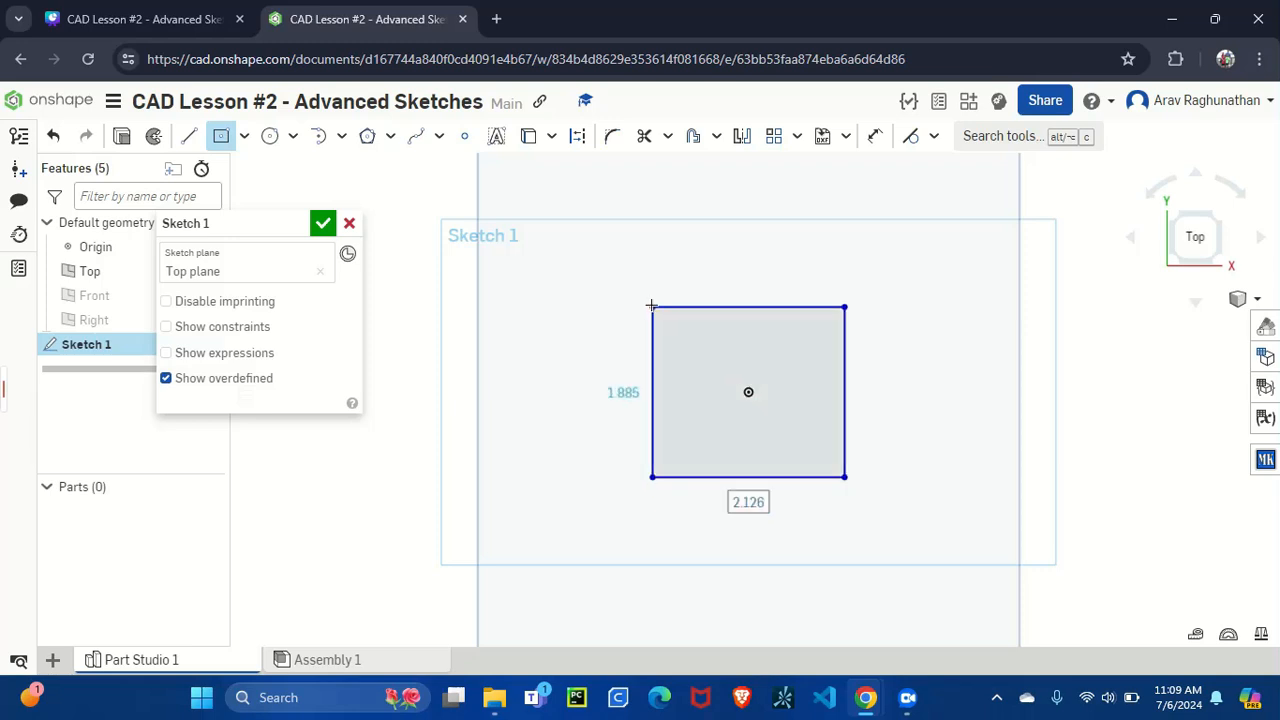
click(873, 136)
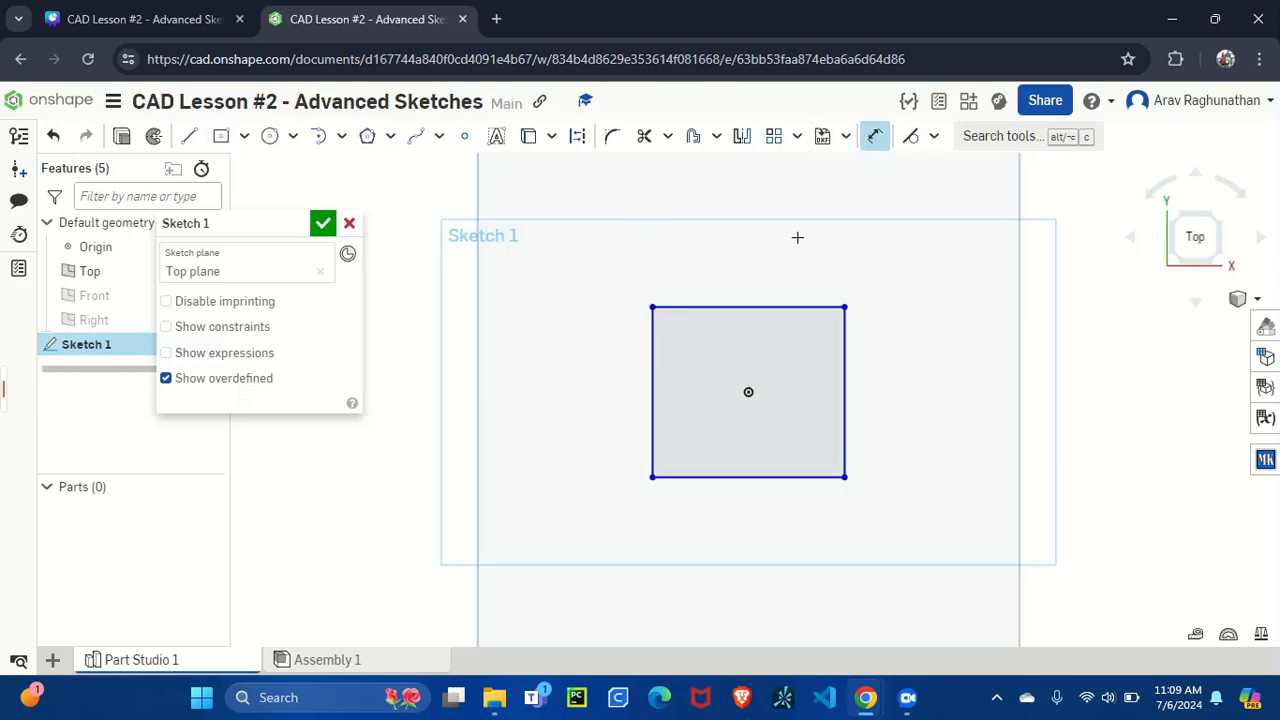
click(777, 307)
click(752, 245)
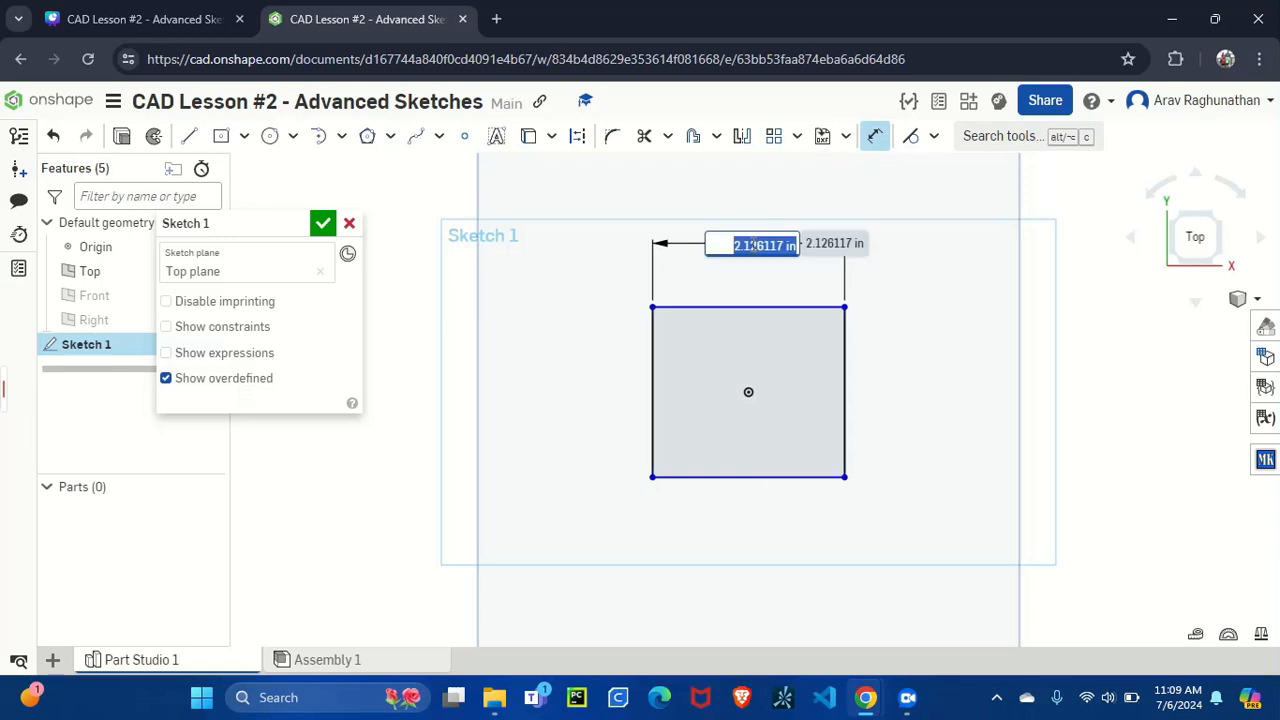
text(2.5)
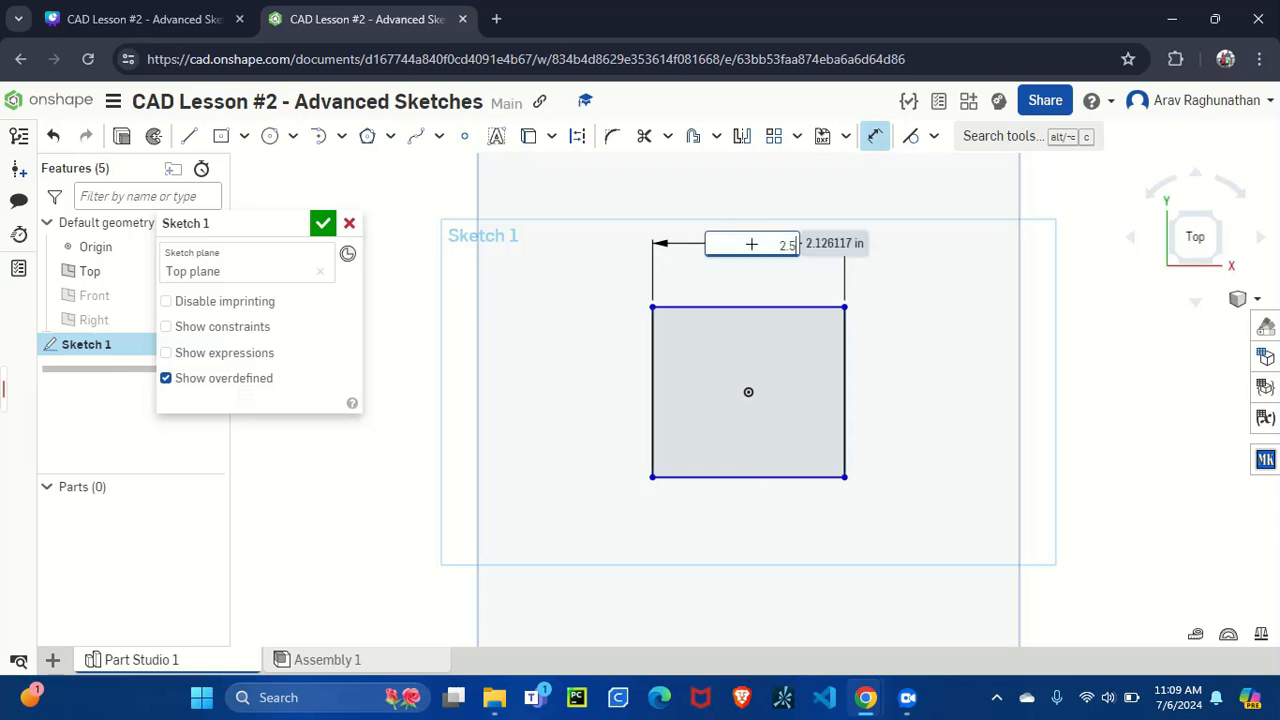
key(Return)
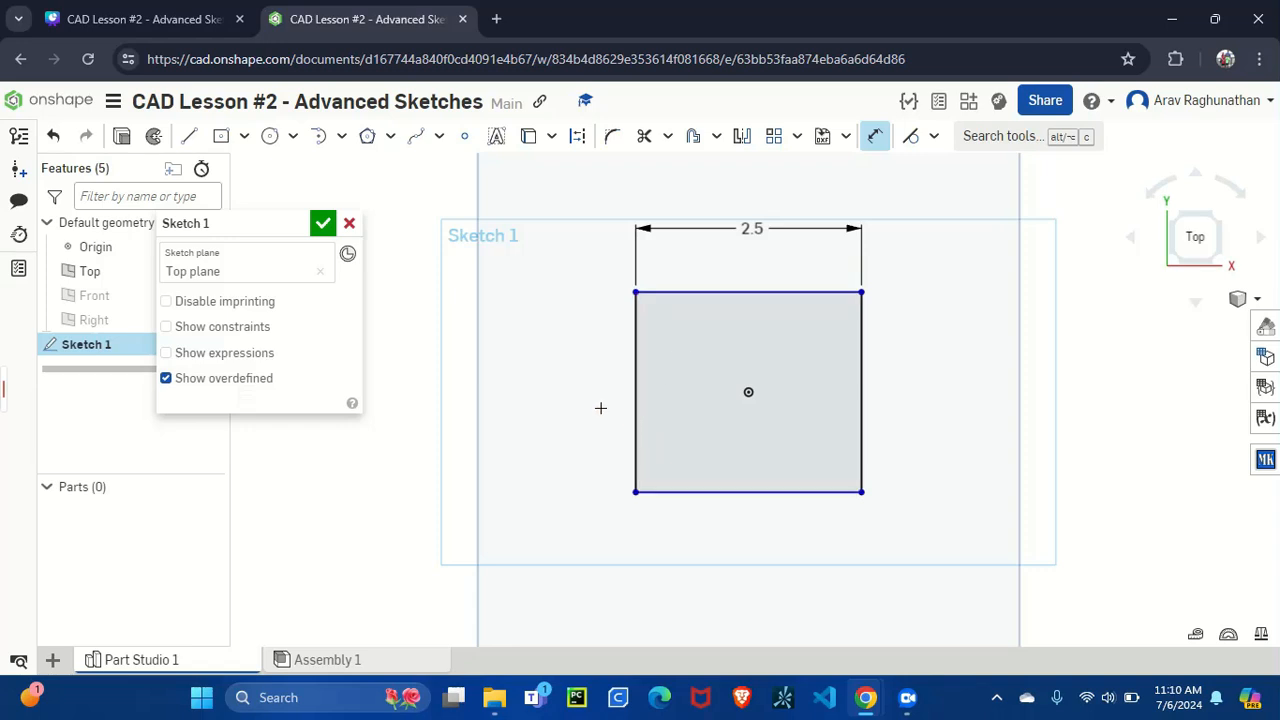
- Dimension the rectangle's left edge to 2.5 in
click(636, 405)
click(569, 404)
text(2.5)
key(Return)
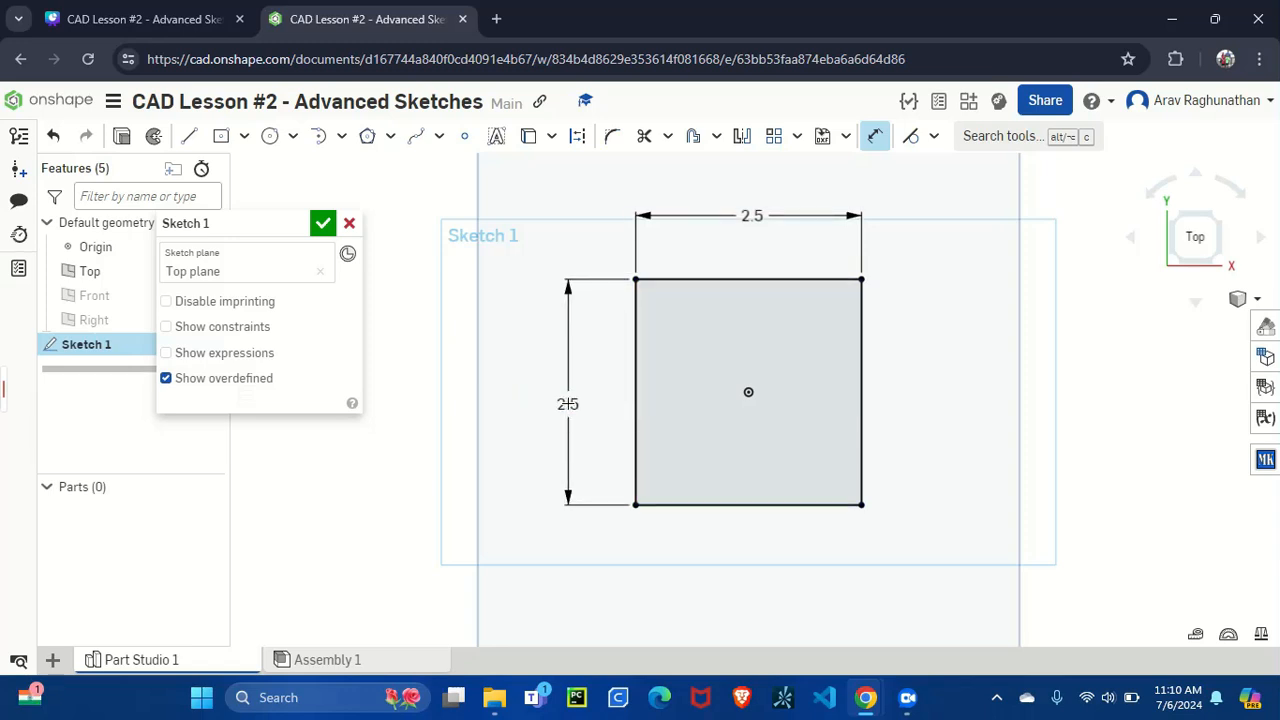
- Sketch a circle of 2.5 diameter centred on the origin that touches the sides of the square
click(270, 136)
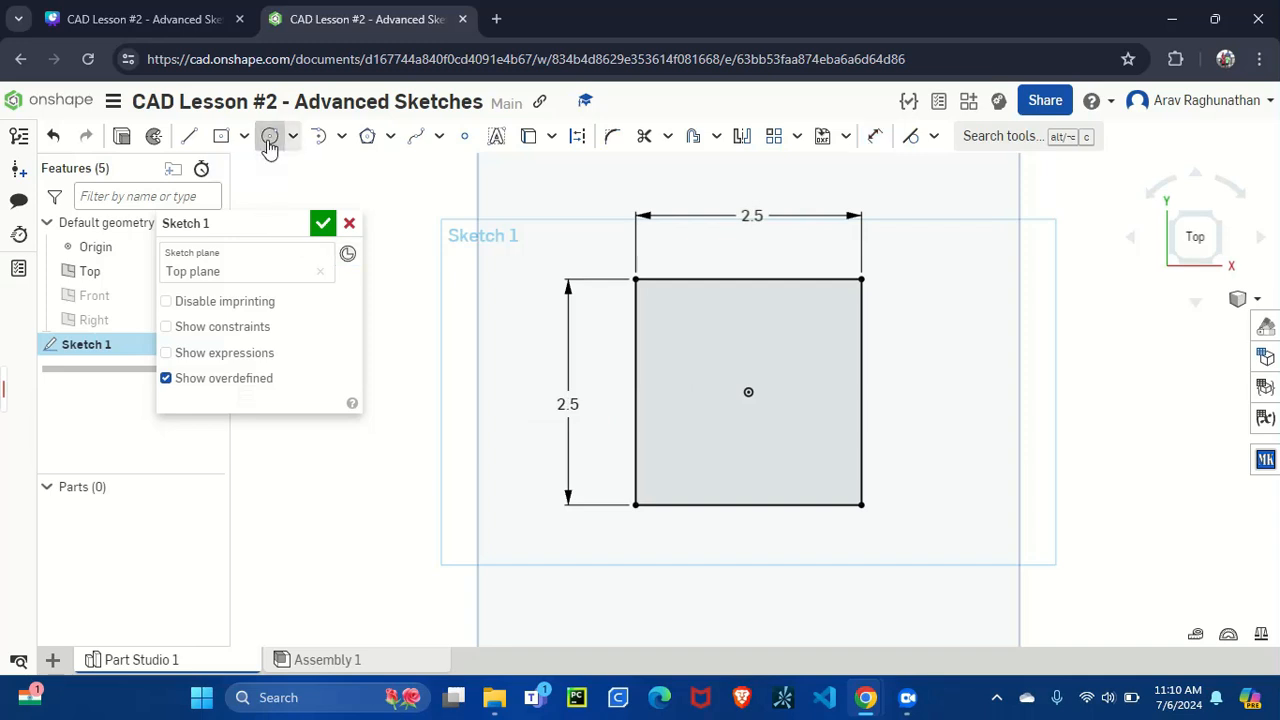
click(748, 392)
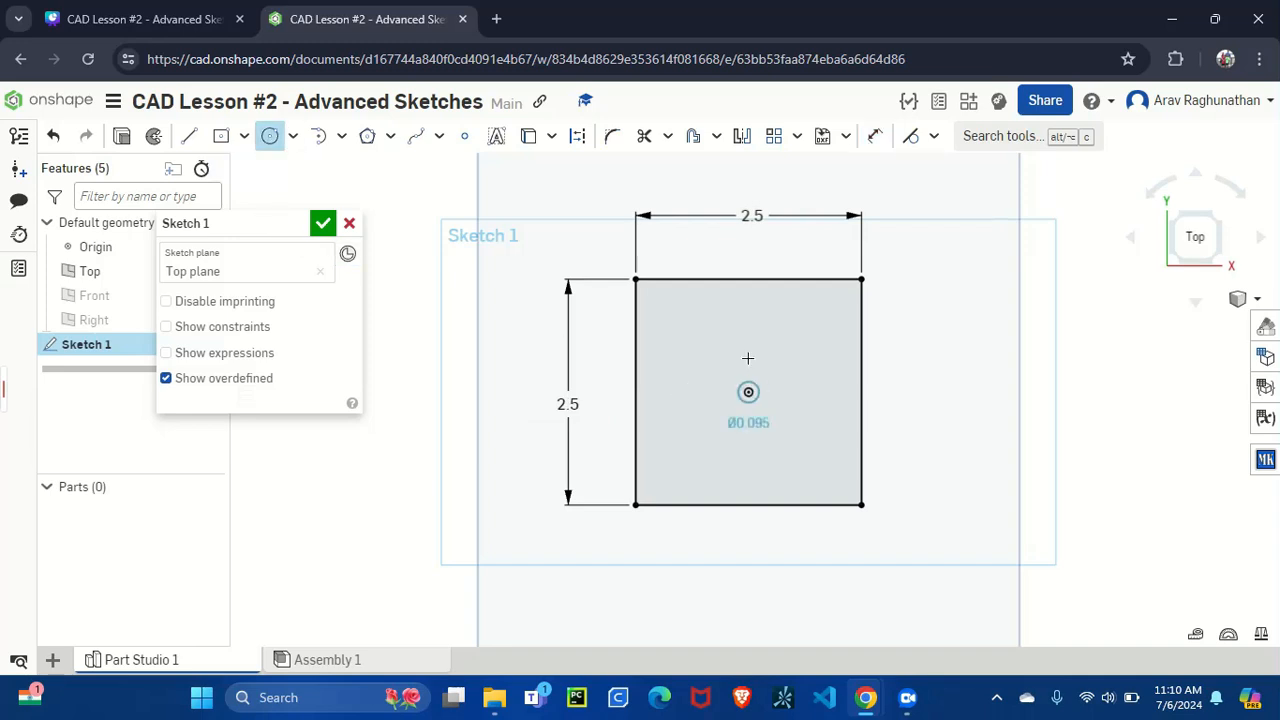
click(752, 274)
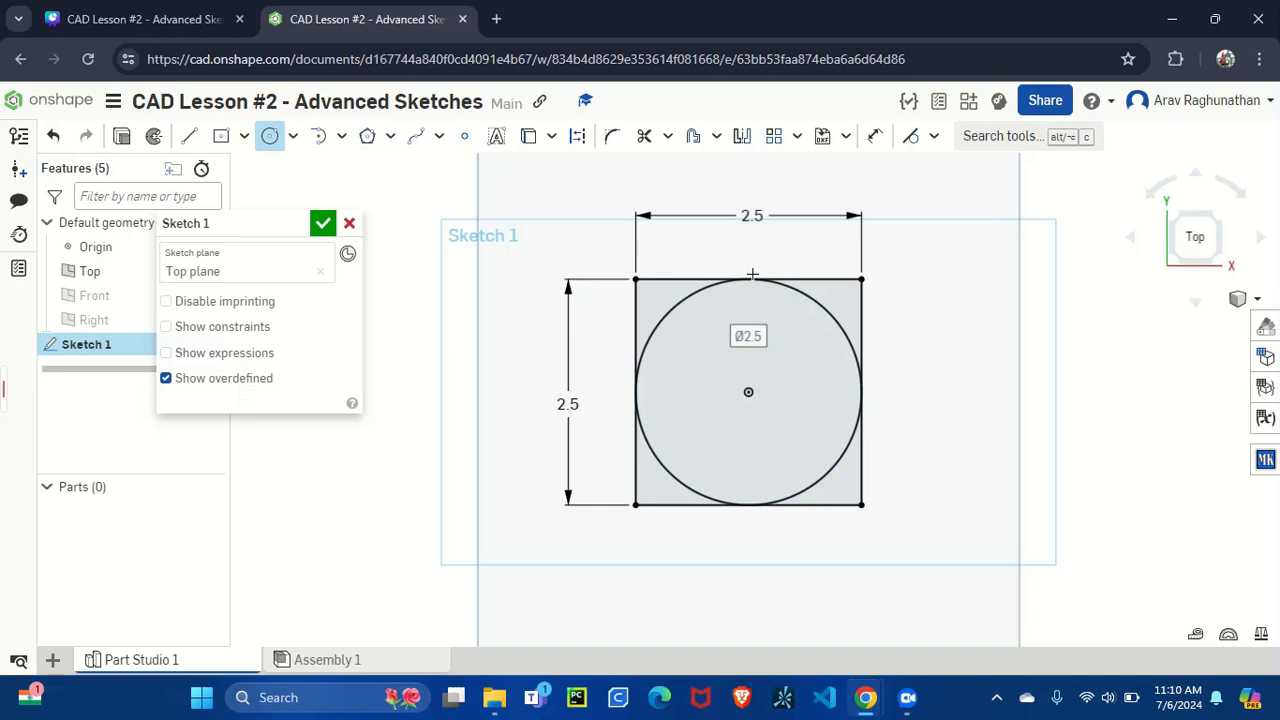
- Draw a vertical line through the origin from the midpoint of the square's upper edge to the midpoint of its lower edge
click(189, 136)
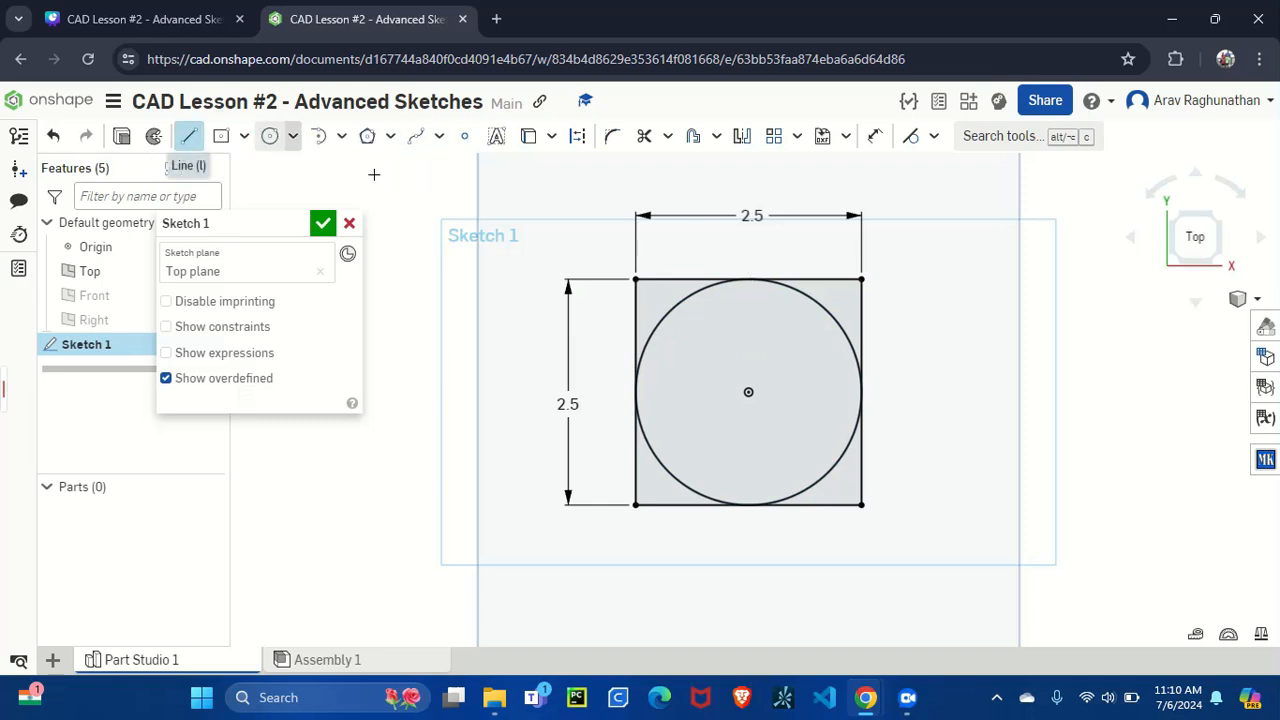
click(750, 280)
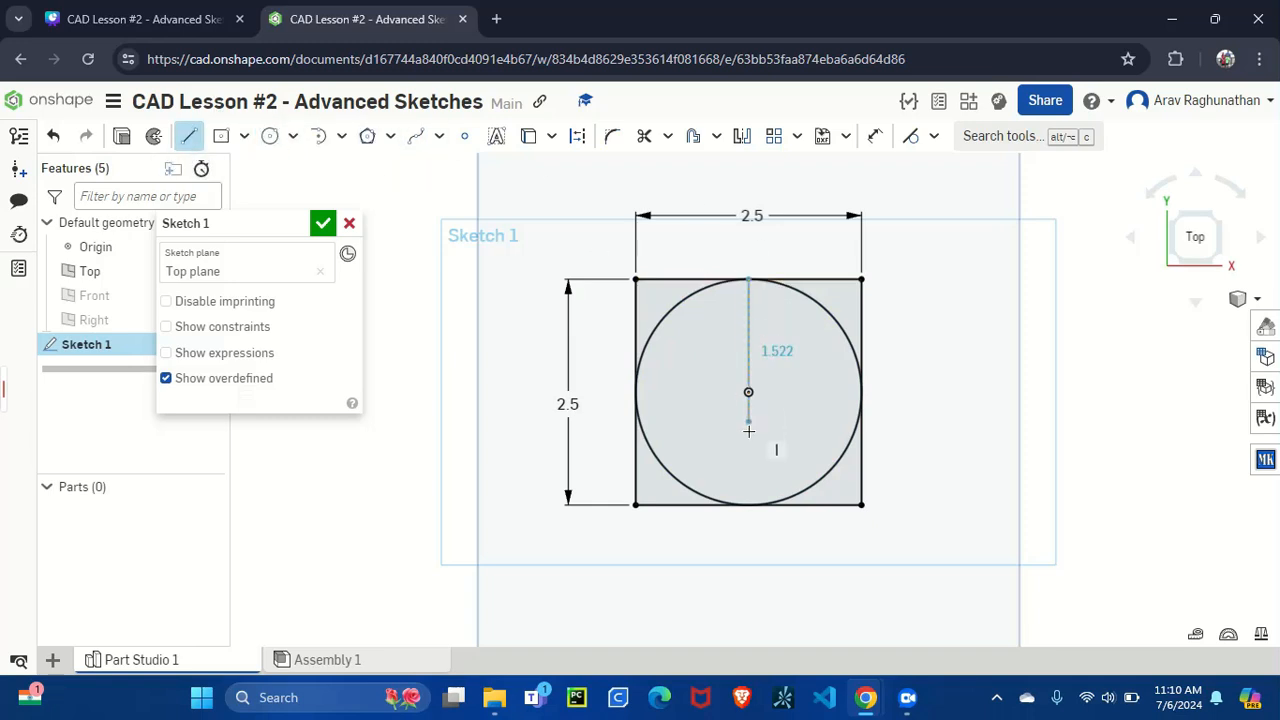
click(748, 506)
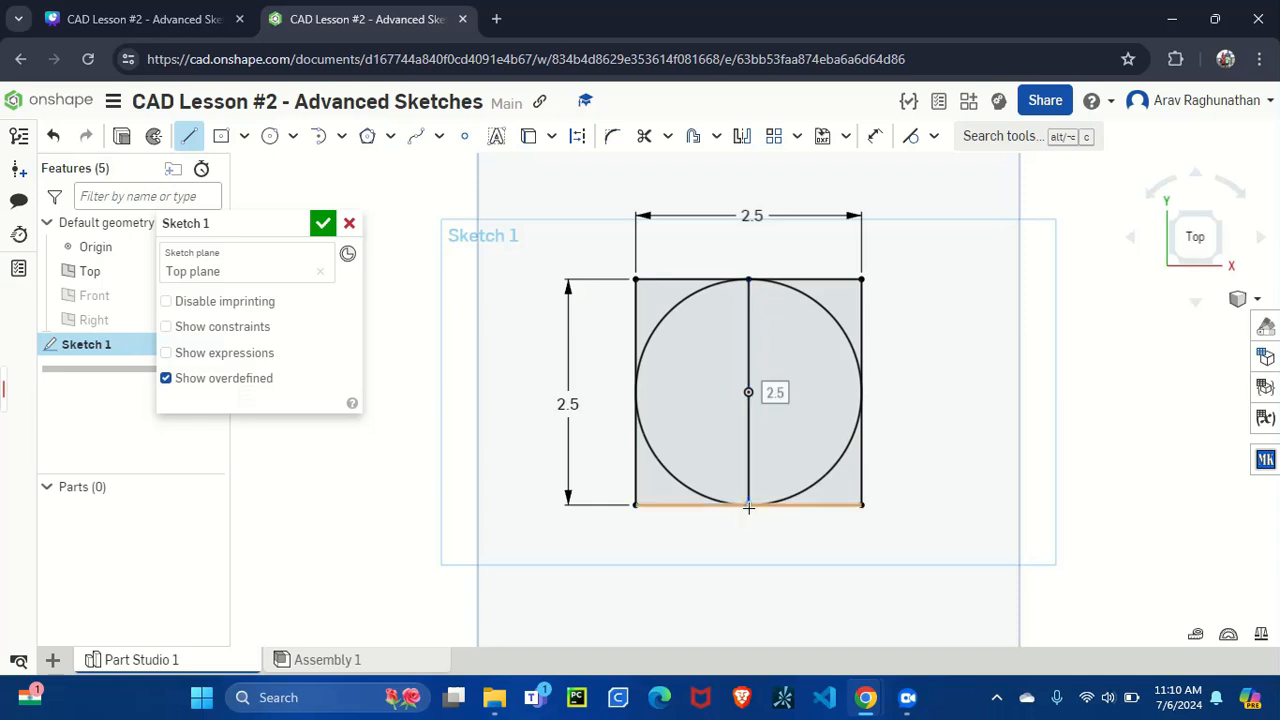
scroll(748, 507, down, 2)
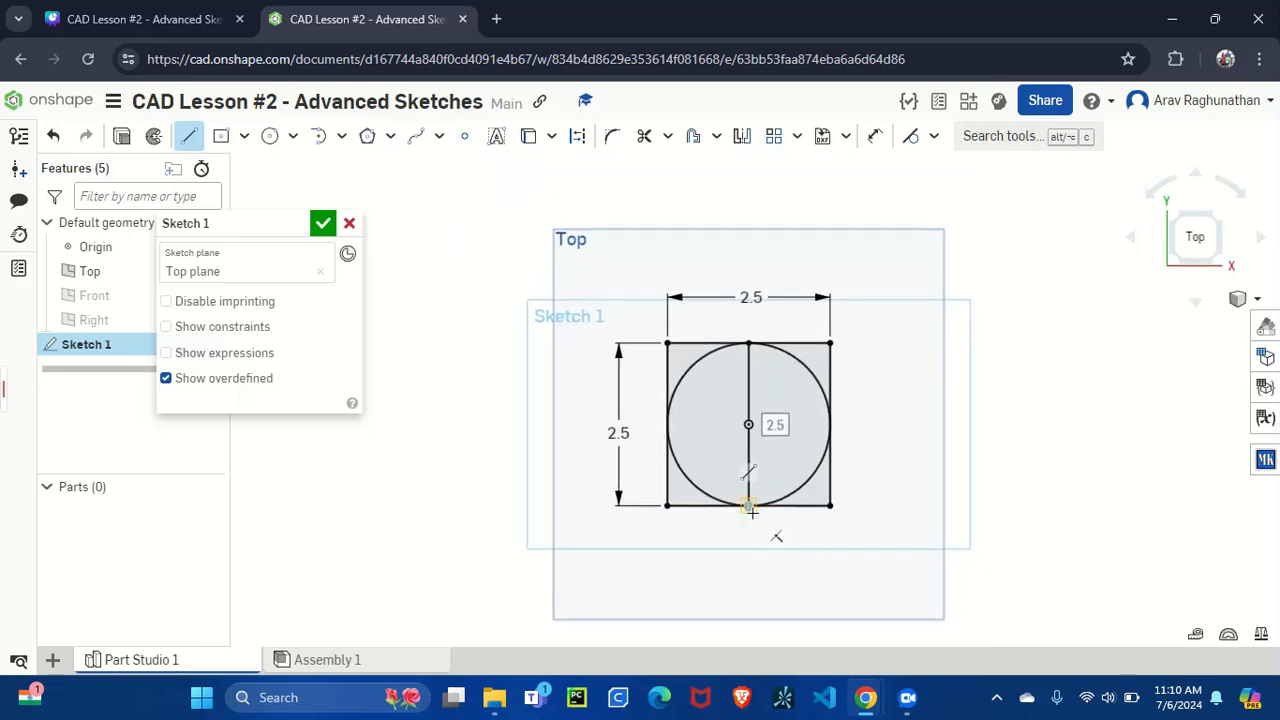
scroll(782, 562, up, 1)
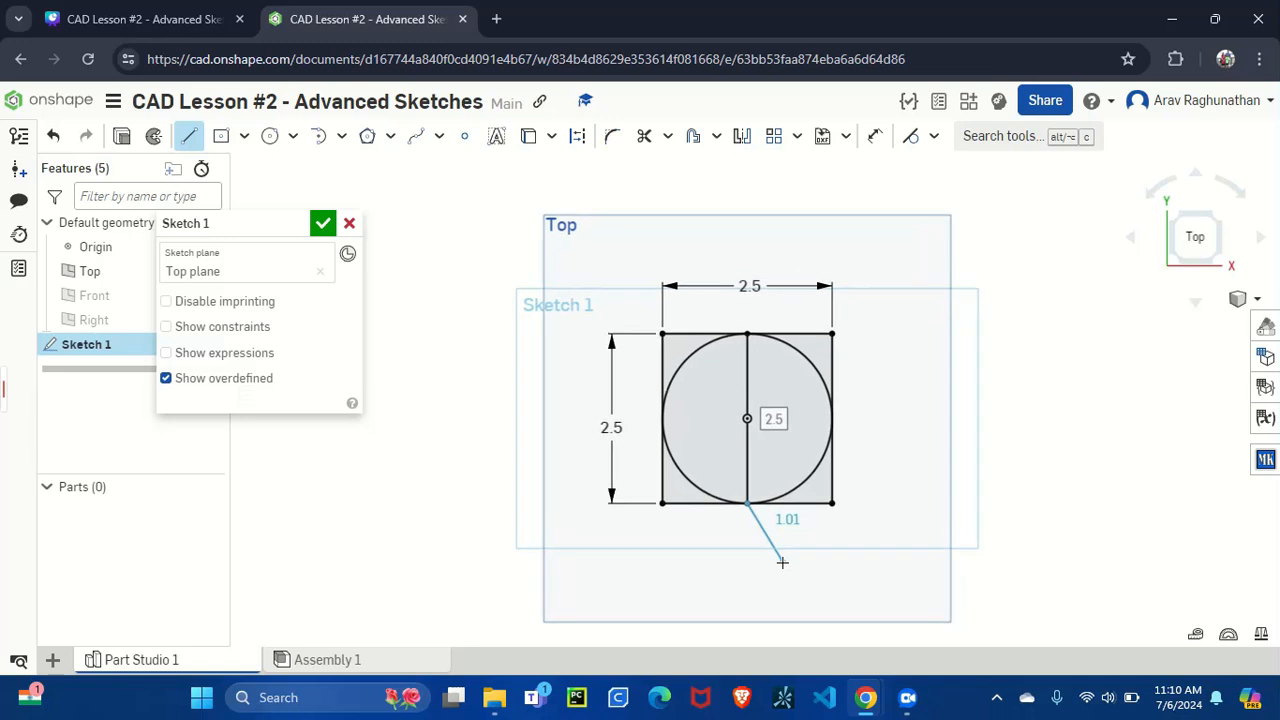
key(a)
scroll(746, 498, up, 3)
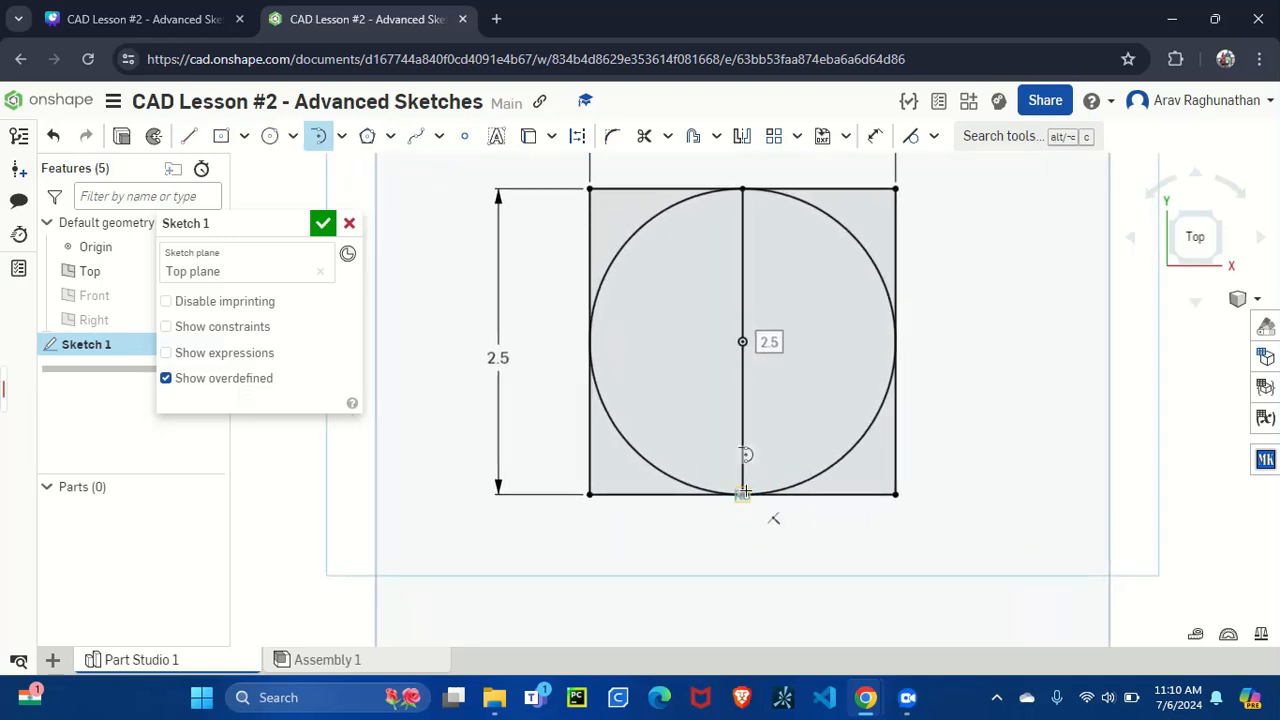
key(Escape)
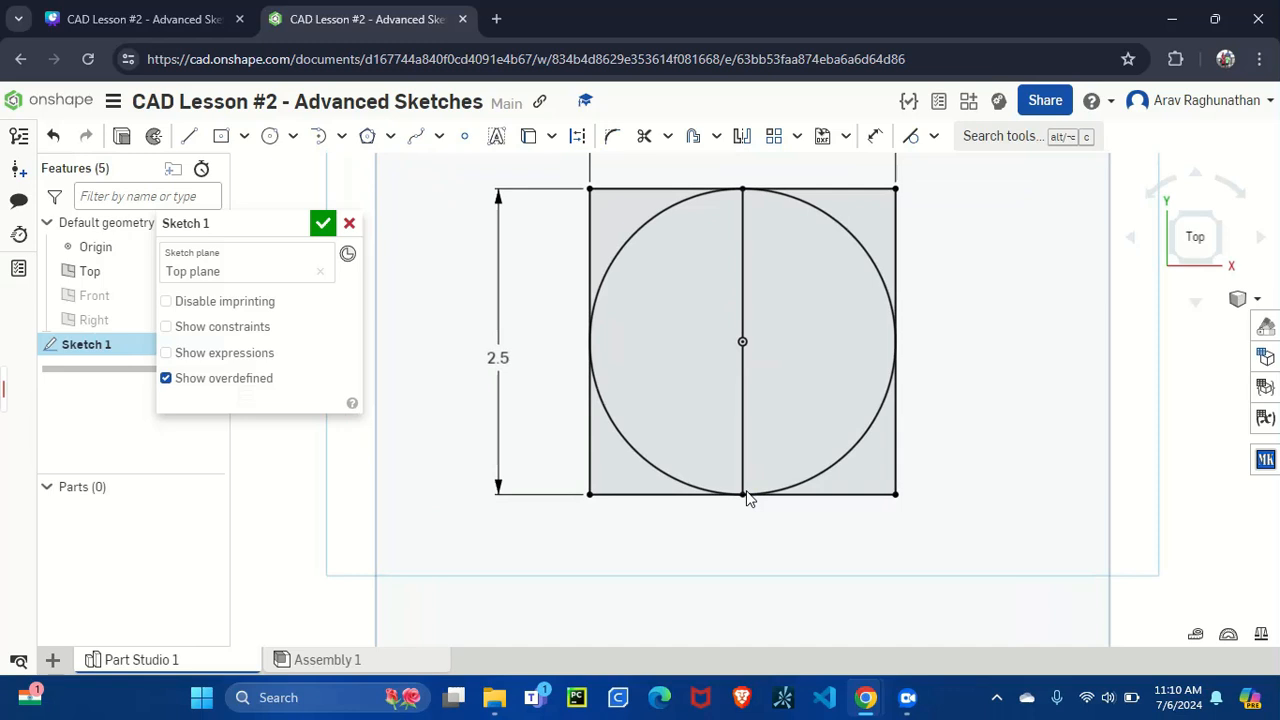
scroll(750, 498, down, 3)
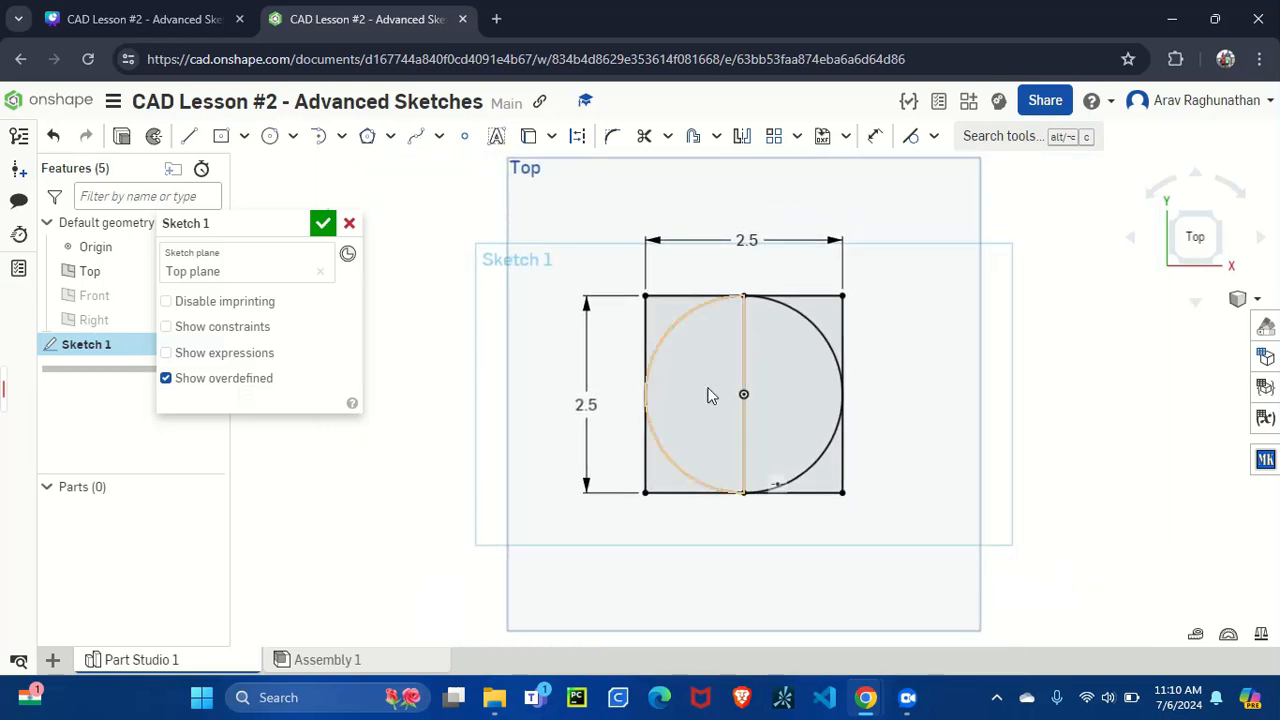
- Sketch a diagonal line about 2.177 long rising to the right through the square's upper-left corner
click(186, 137)
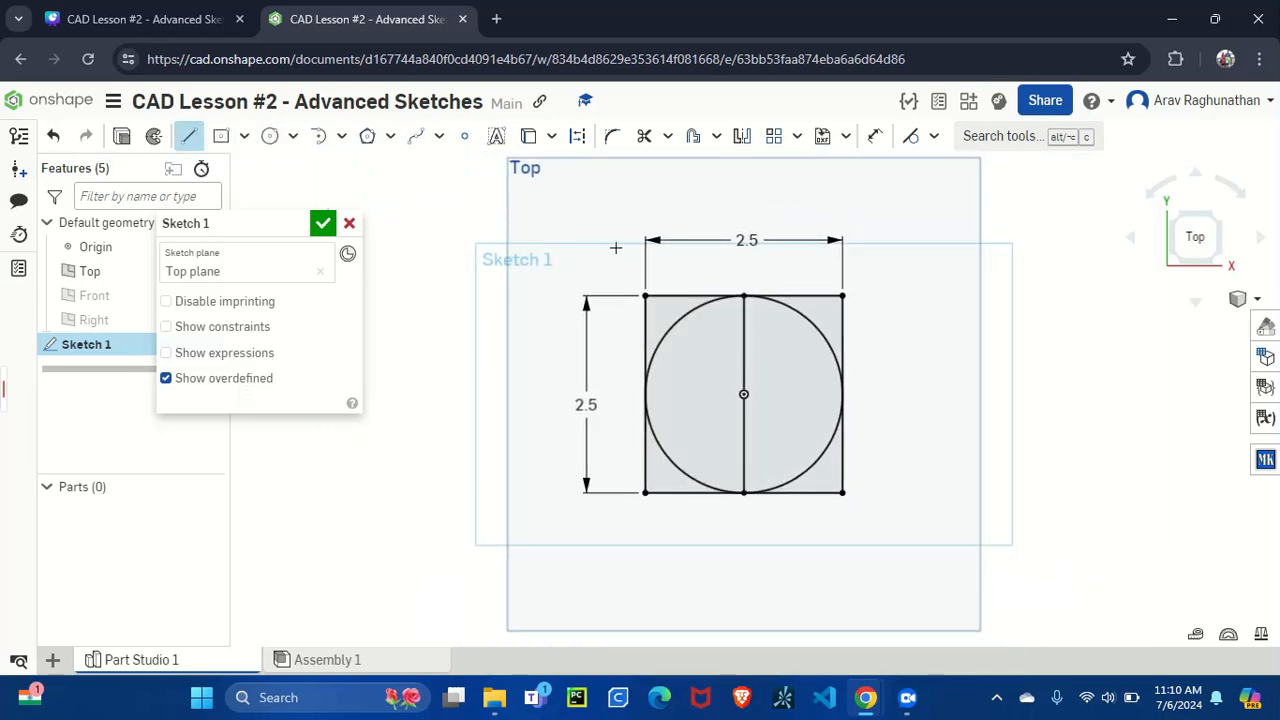
click(588, 352)
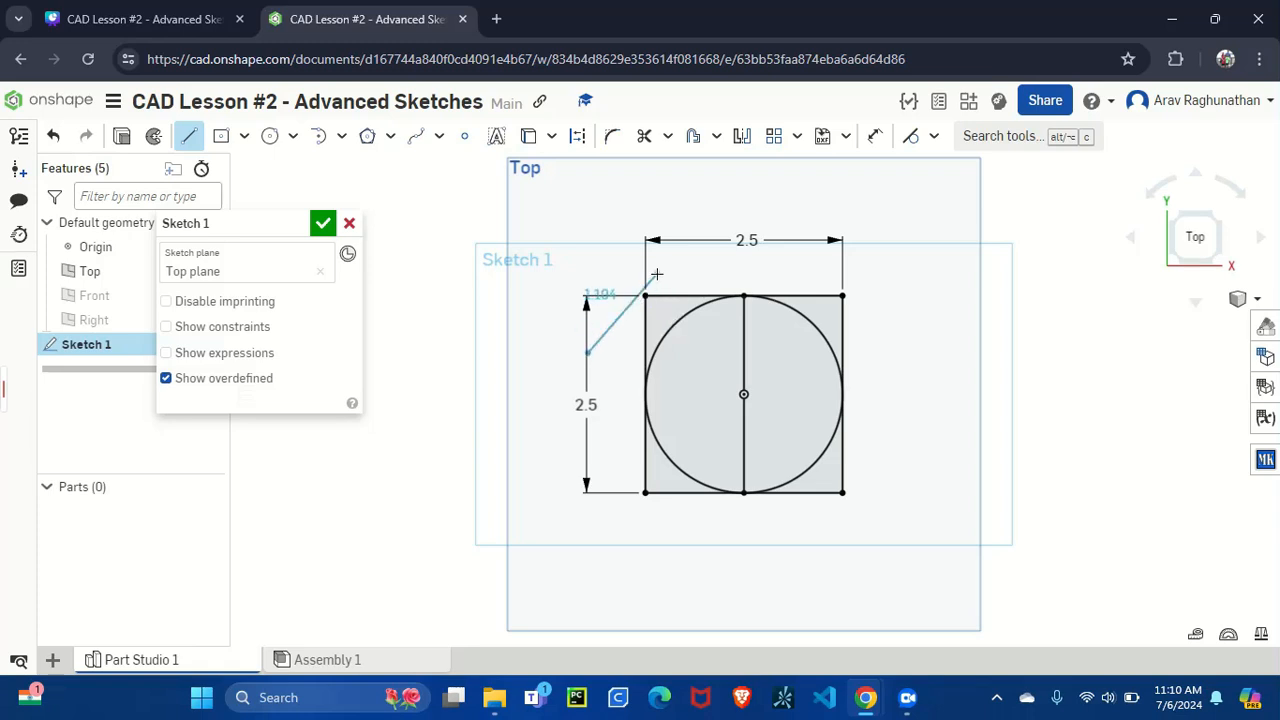
click(708, 234)
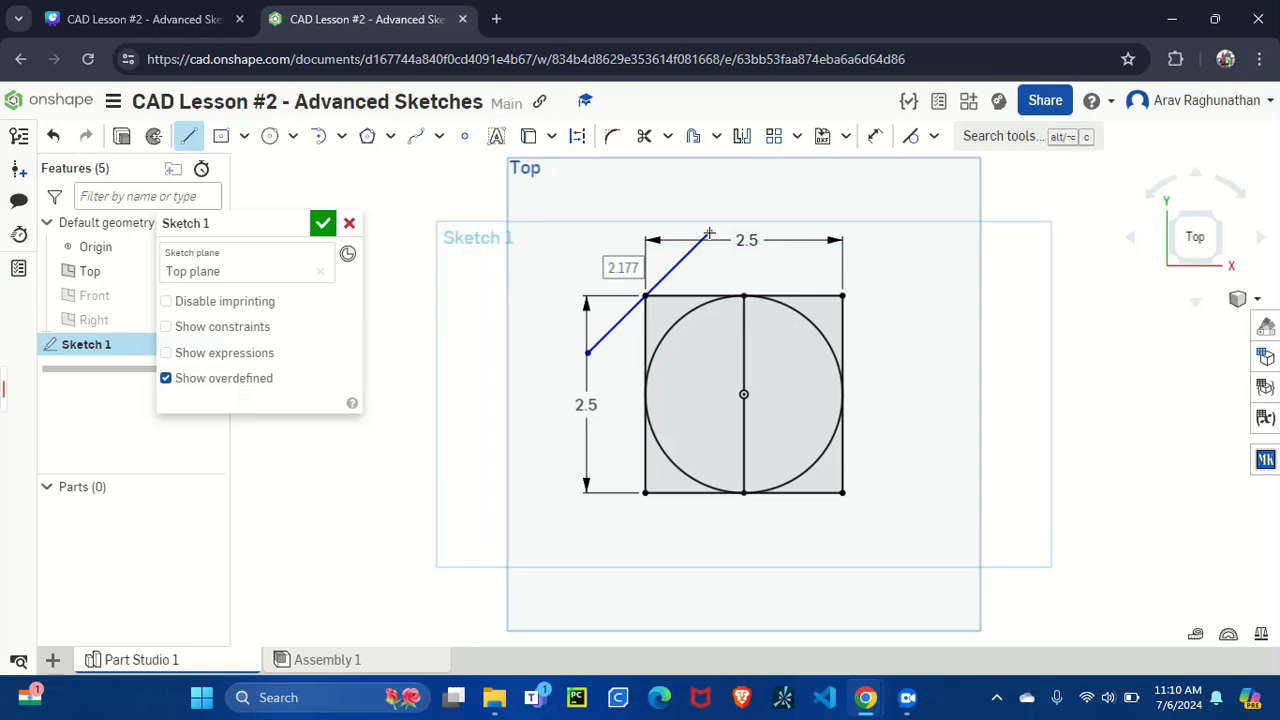
- Dimension the angle between the diagonal line and the square's left edge to 45°
click(874, 133)
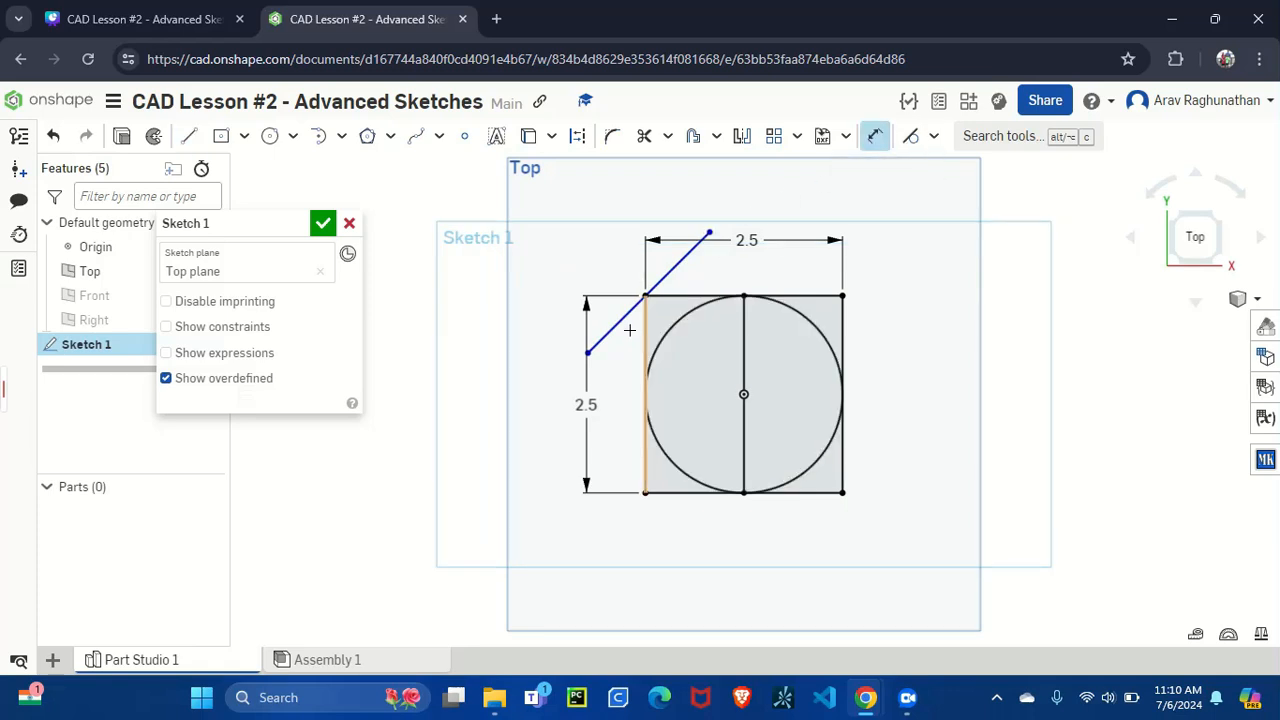
click(622, 323)
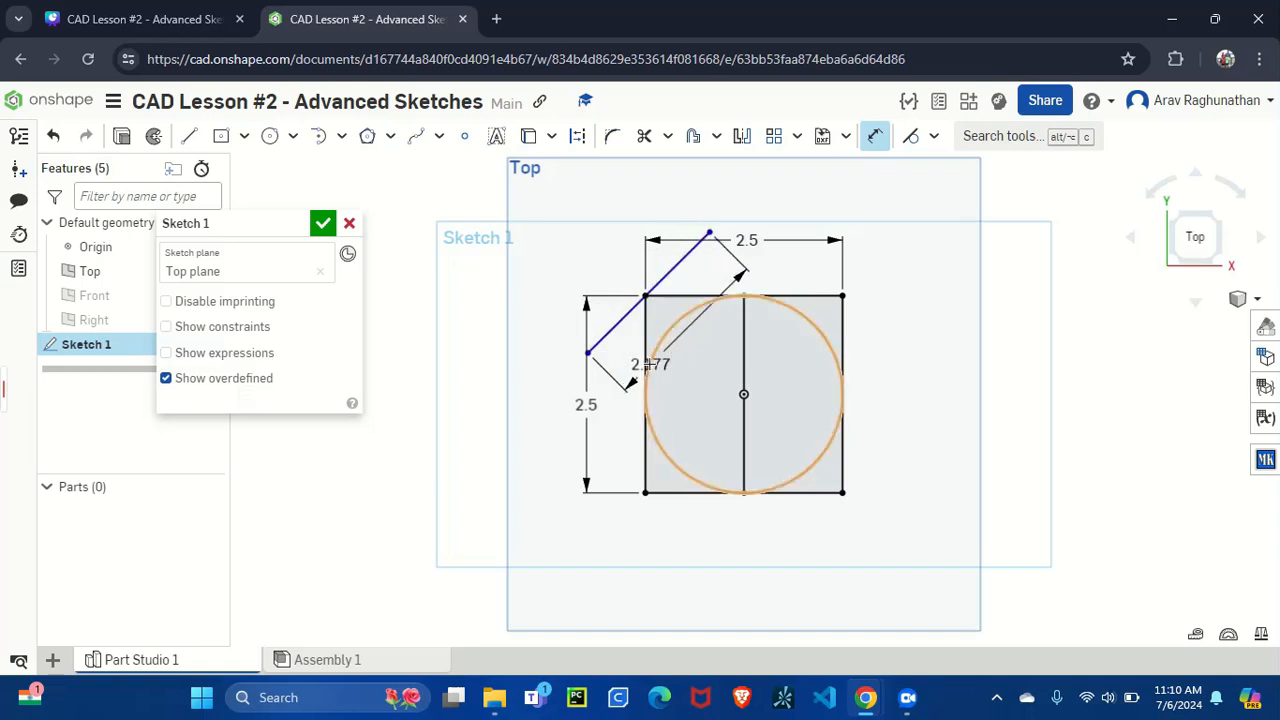
click(644, 336)
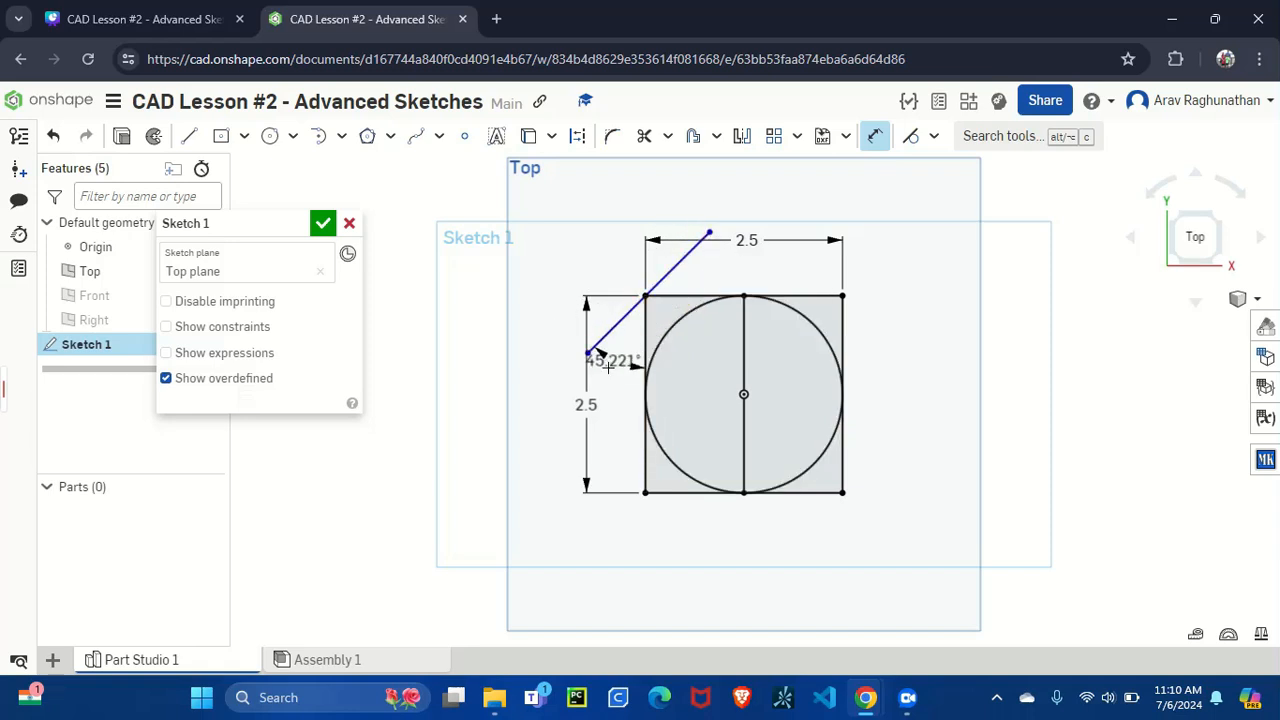
click(609, 366)
text(45)
key(Return)
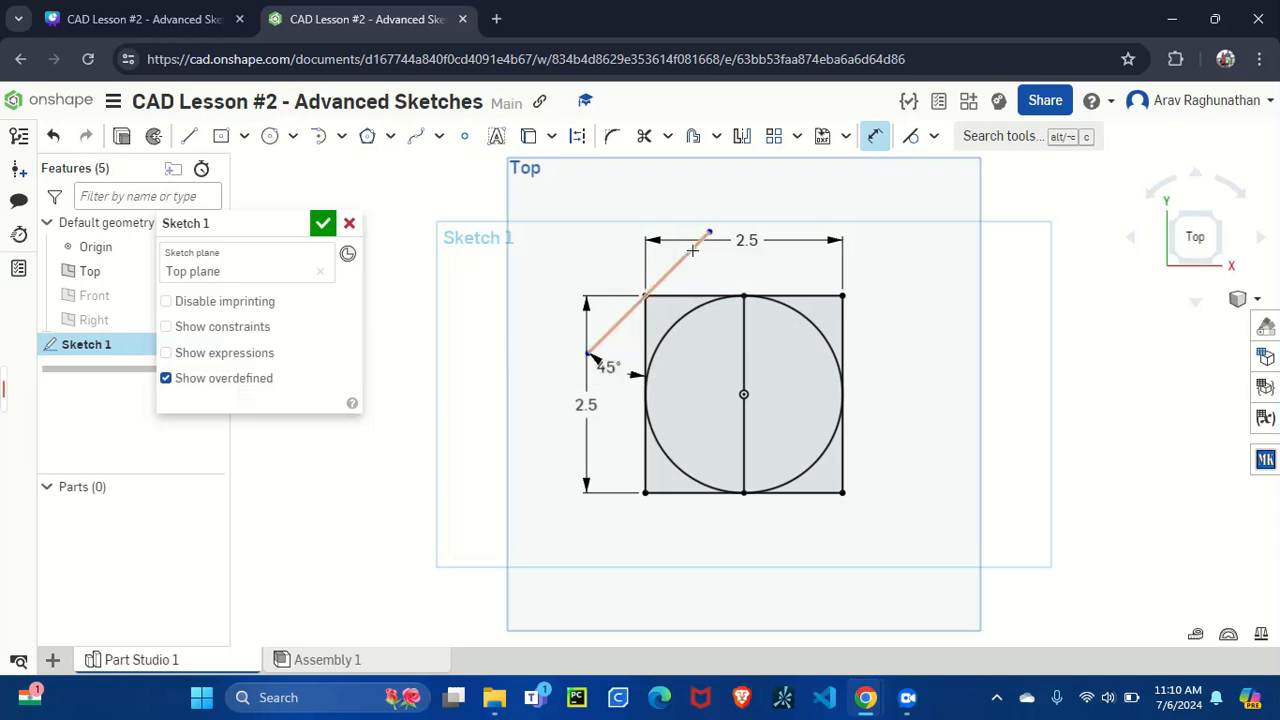
- Check the Guided Practice slide in Canva and dimension the diagonal line's length in the Onshape sketch to 3.027 in
click(140, 19)
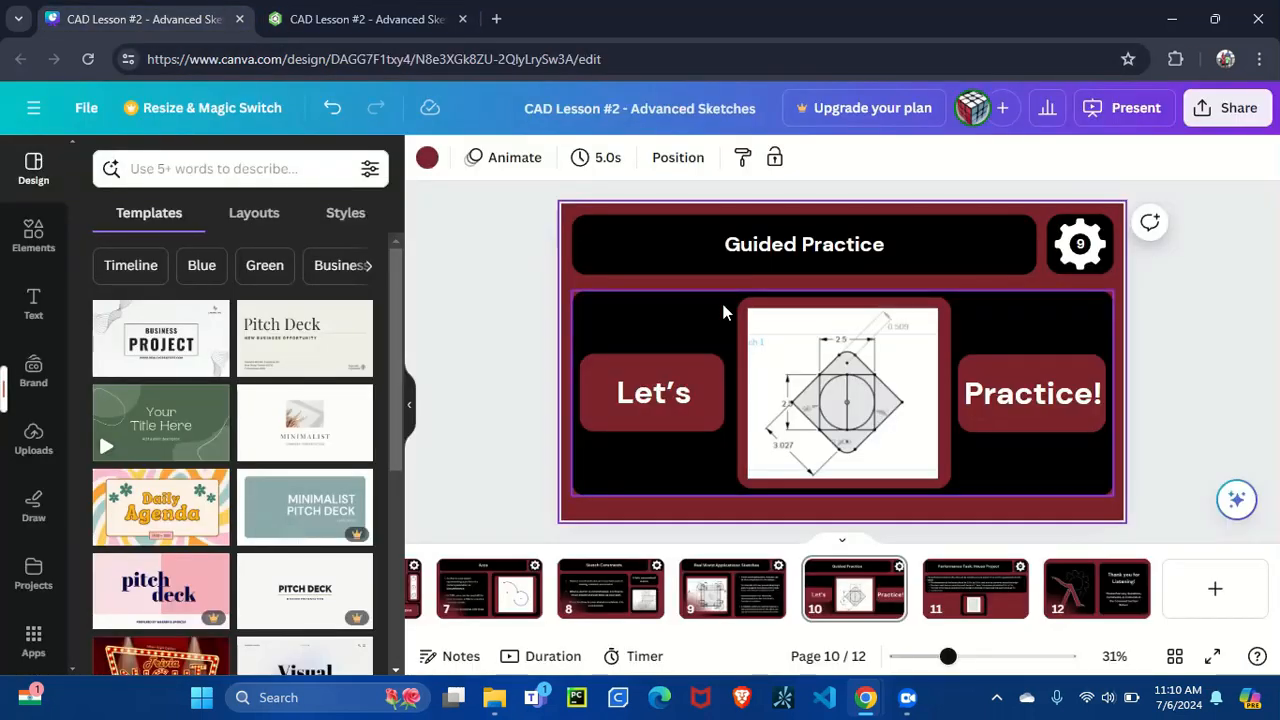
click(415, 10)
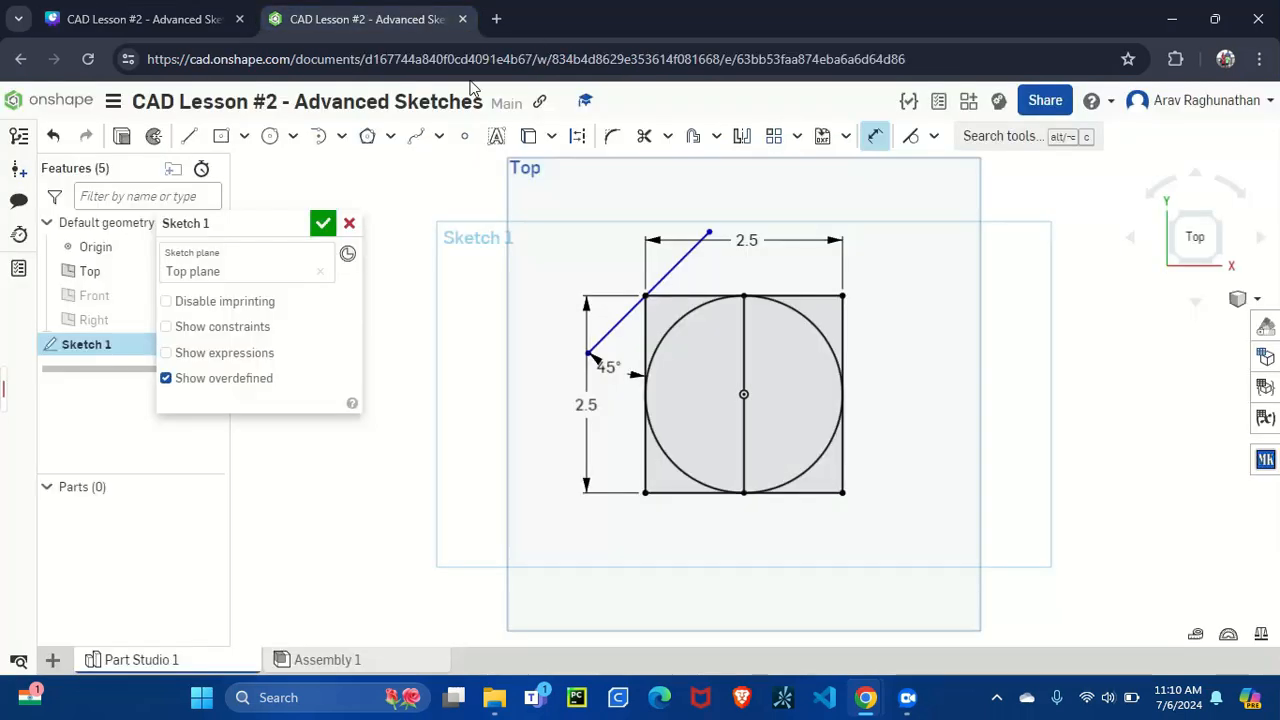
click(660, 273)
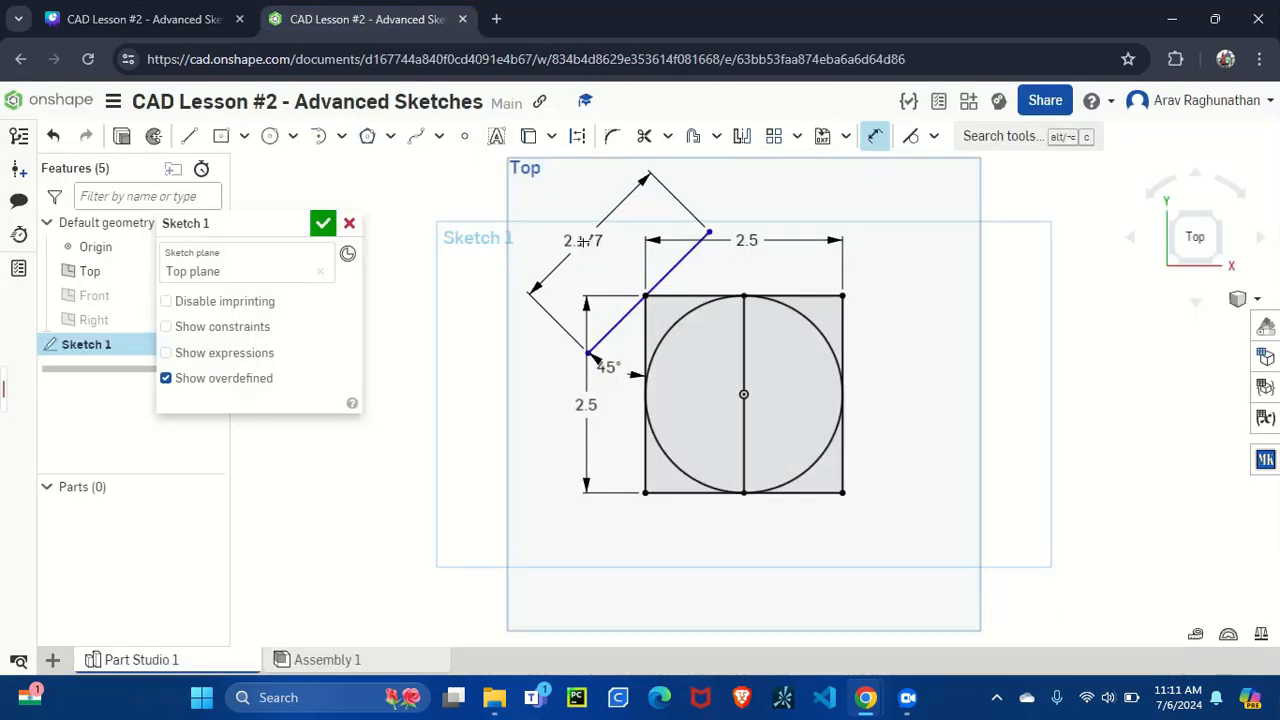
click(596, 242)
text(3.027)
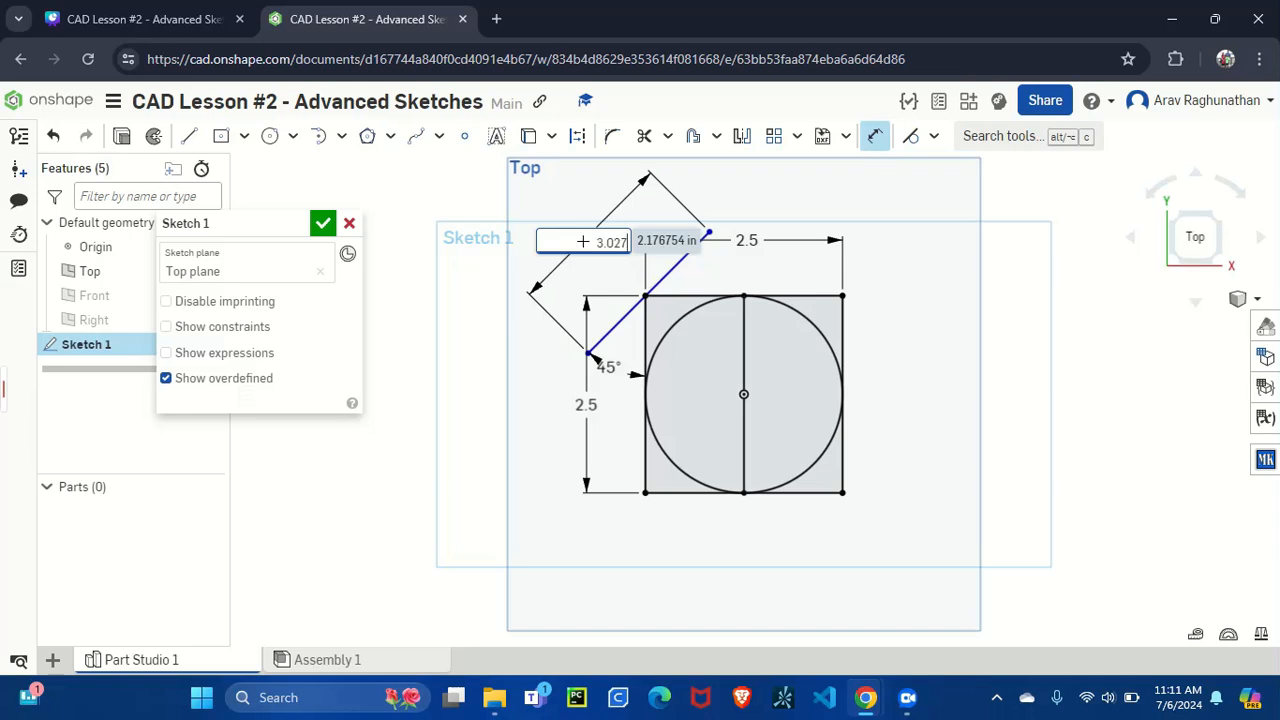
key(Return)
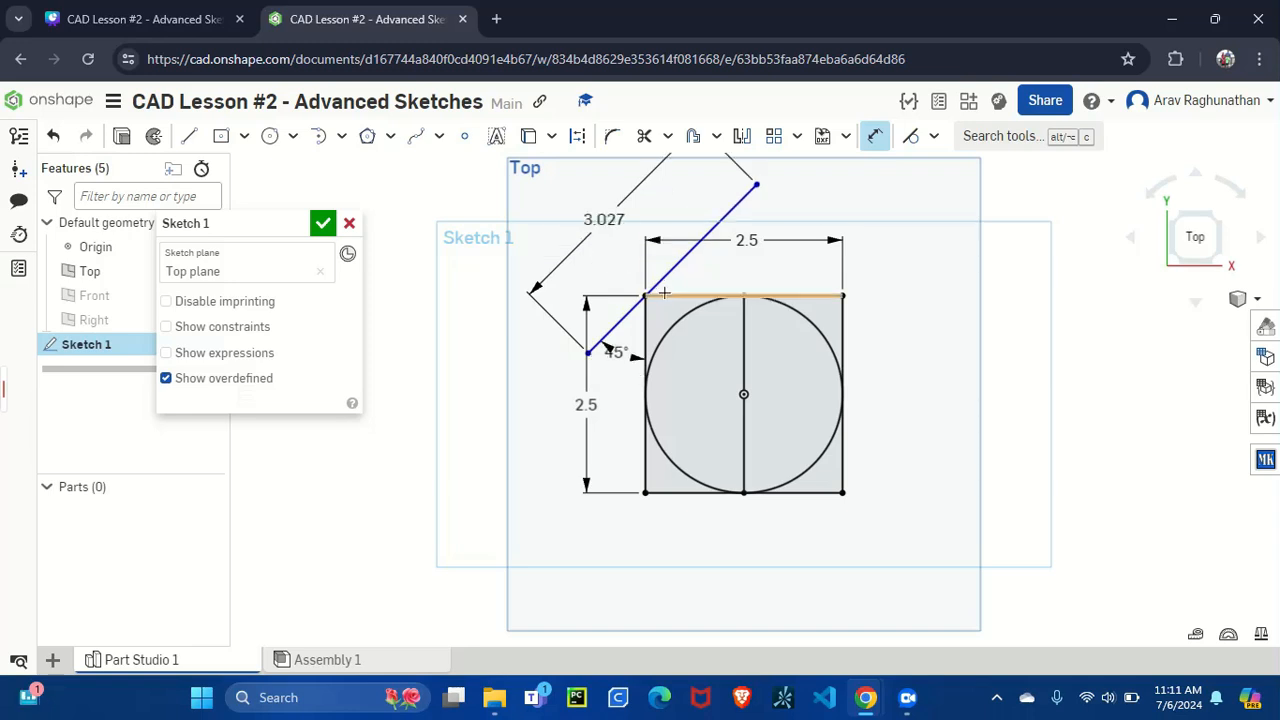
- Apply a Coincident constraint between the diagonal line and the square's upper-left corner
click(933, 136)
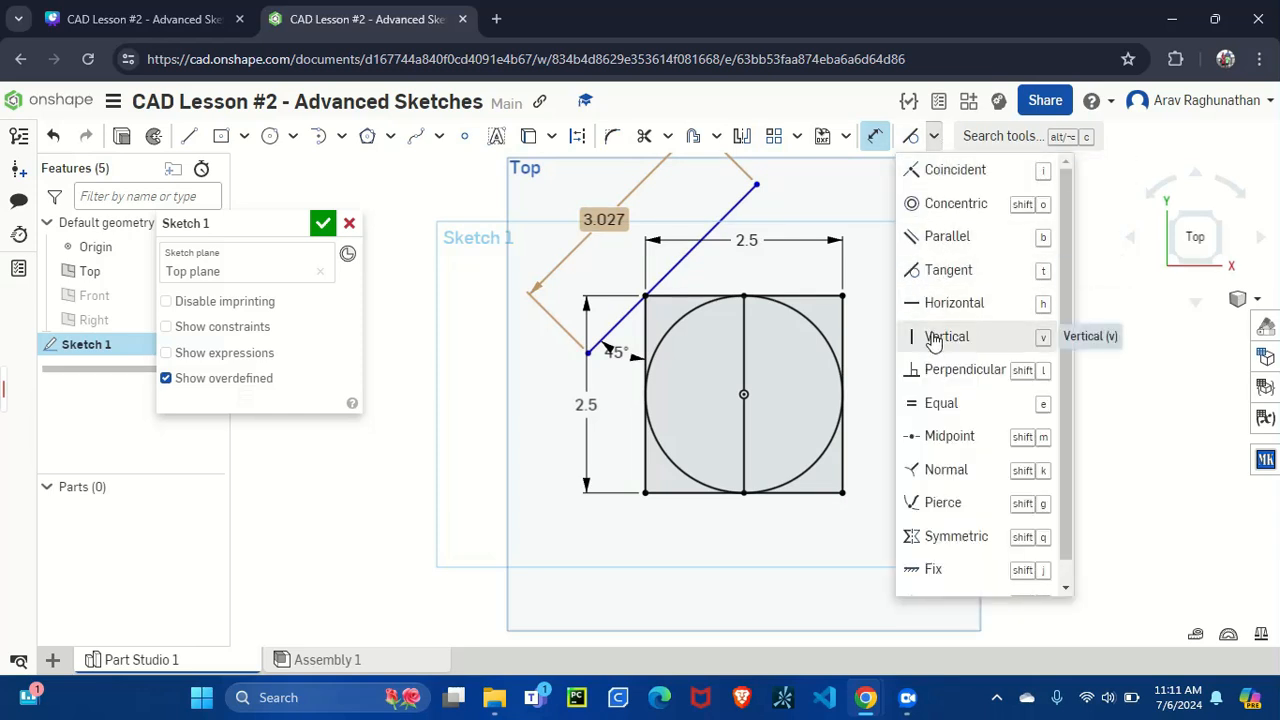
click(962, 169)
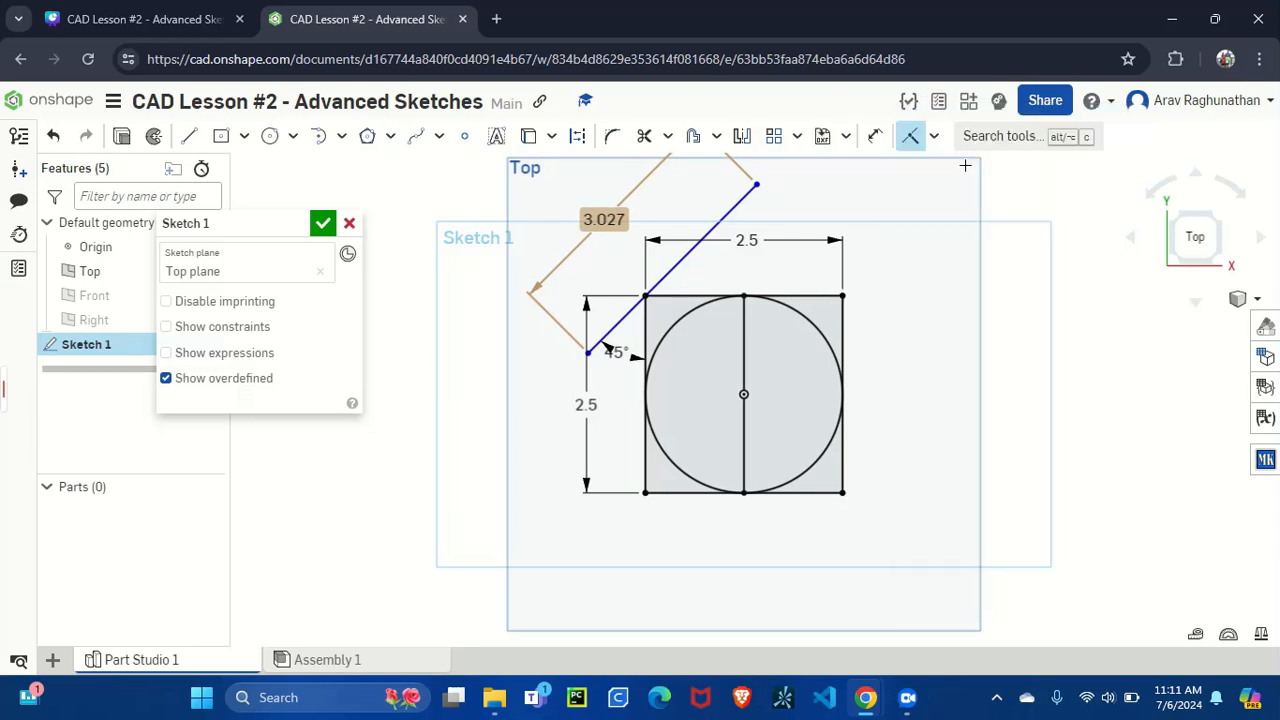
click(675, 260)
scroll(643, 296, up, 1)
click(642, 296)
scroll(642, 296, up, 1)
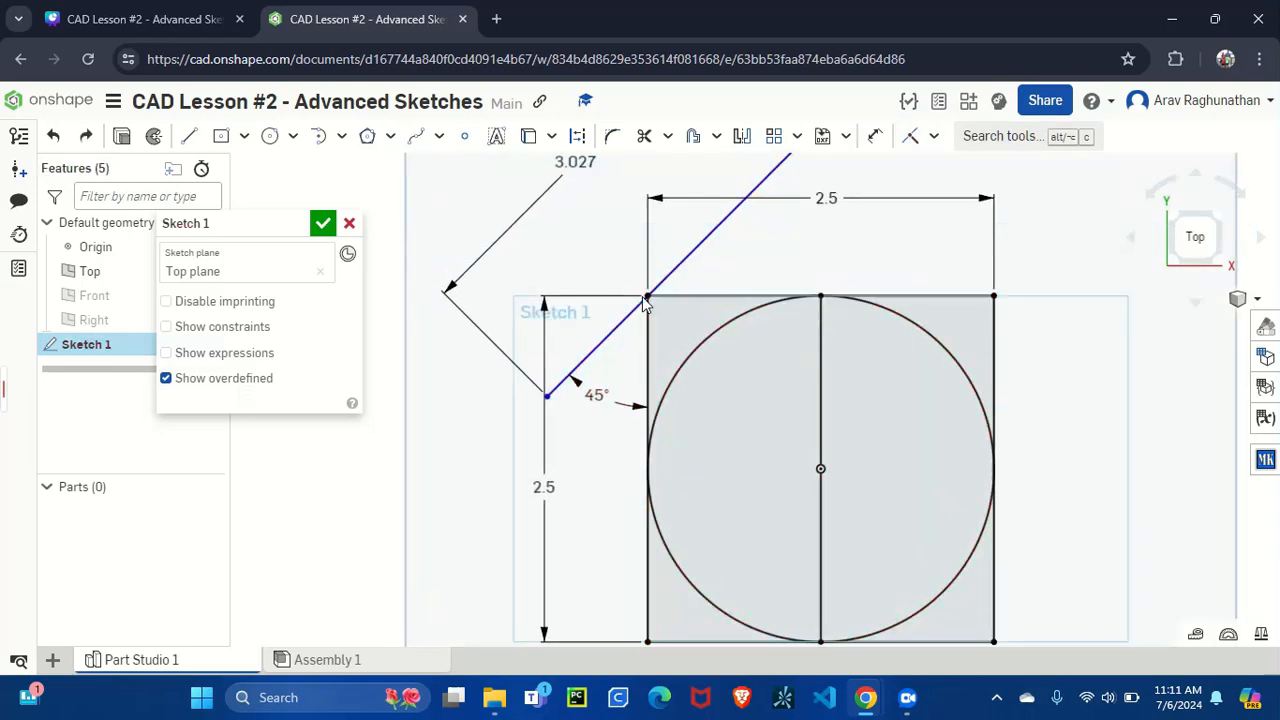
click(914, 137)
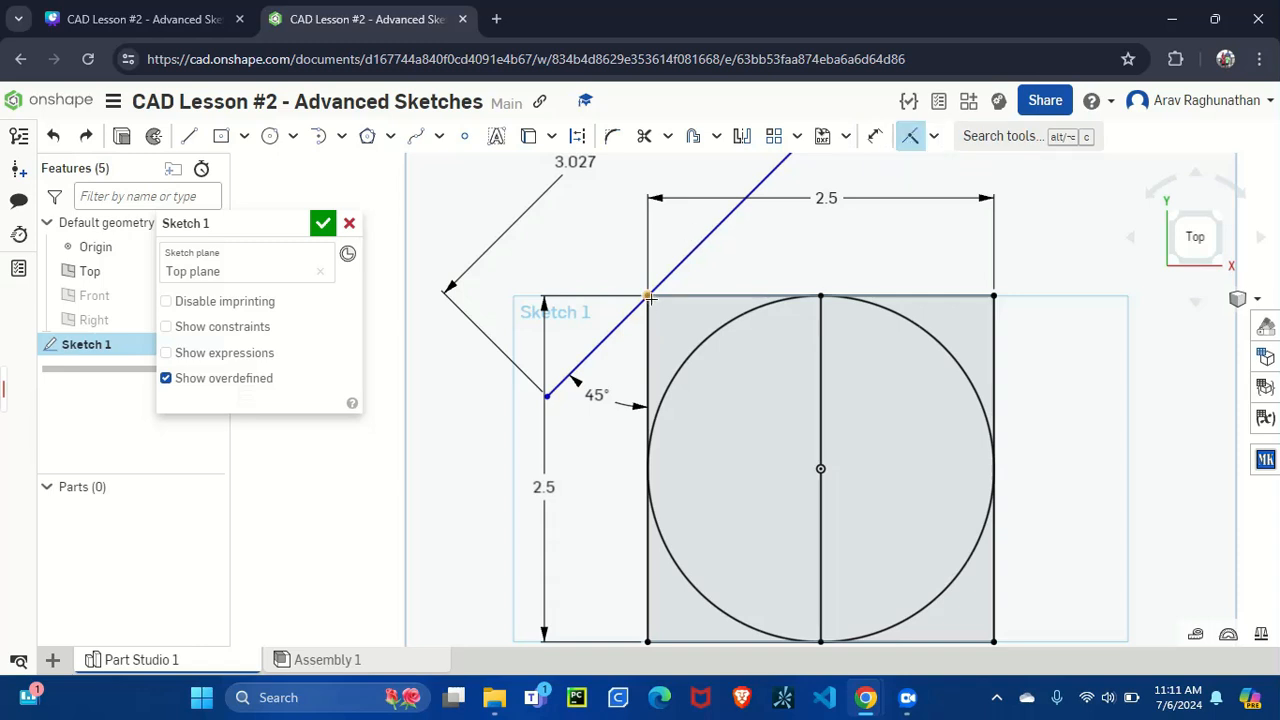
click(648, 296)
click(655, 285)
scroll(655, 285, down, 3)
scroll(655, 285, down, 2)
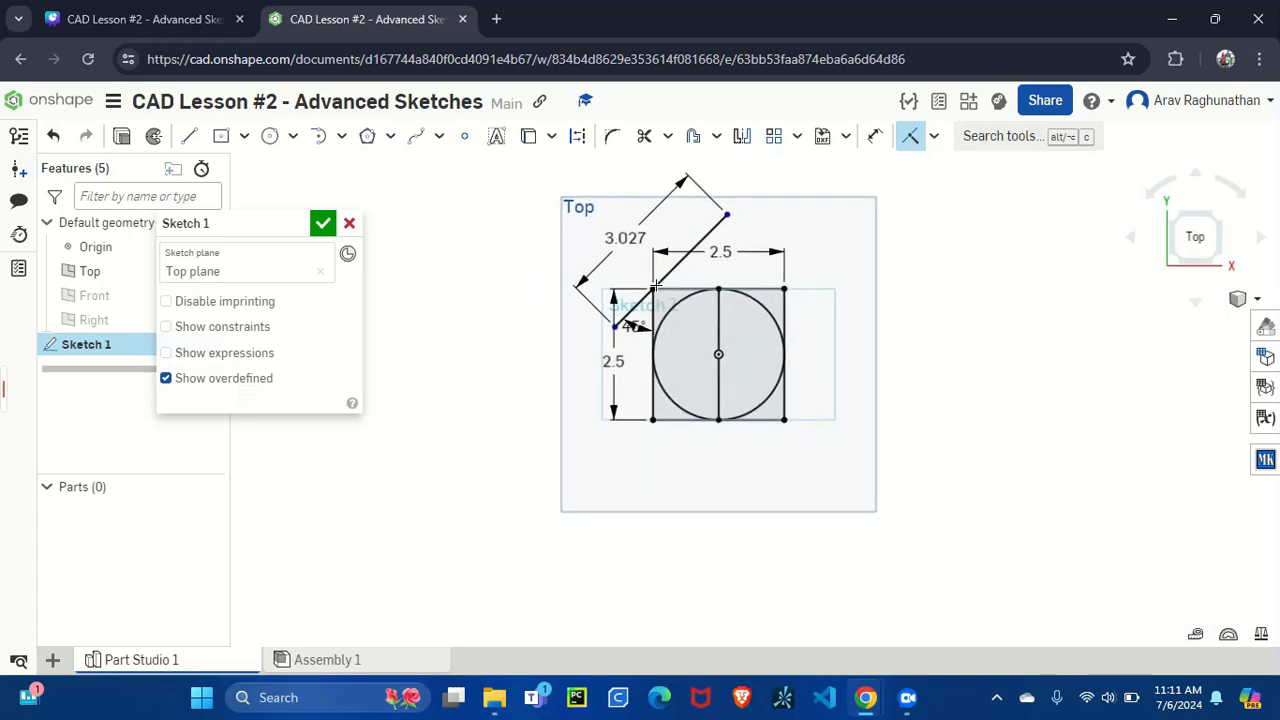
- Try a Horizontal constraint between the diagonal line's upper endpoint and the adjacent midpoint of the square at the centre line's end
click(1221, 214)
click(1180, 224)
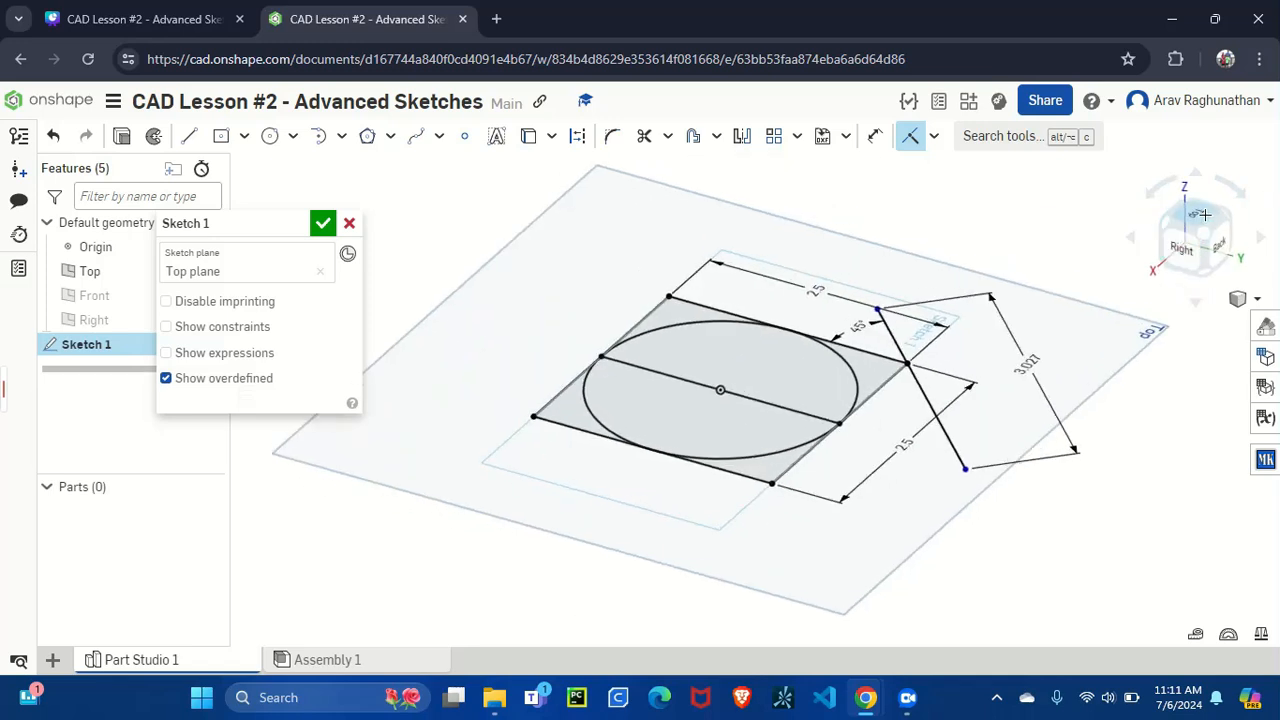
click(1240, 196)
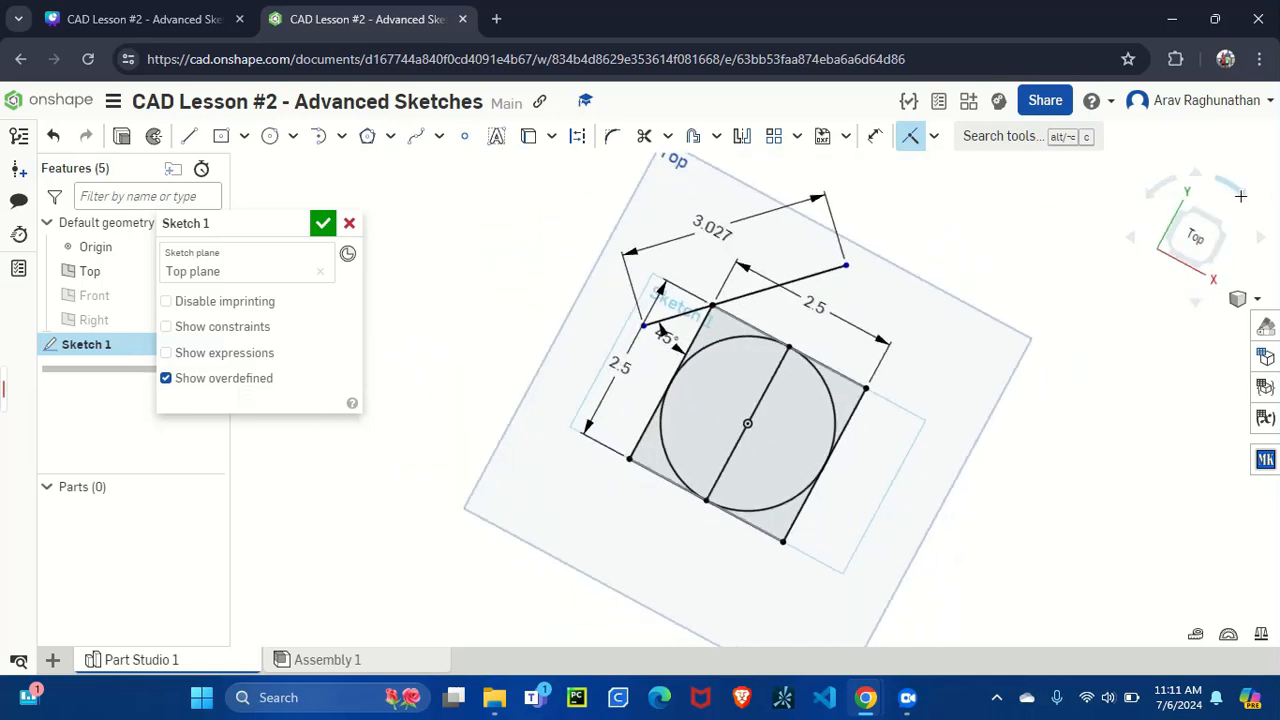
click(1166, 187)
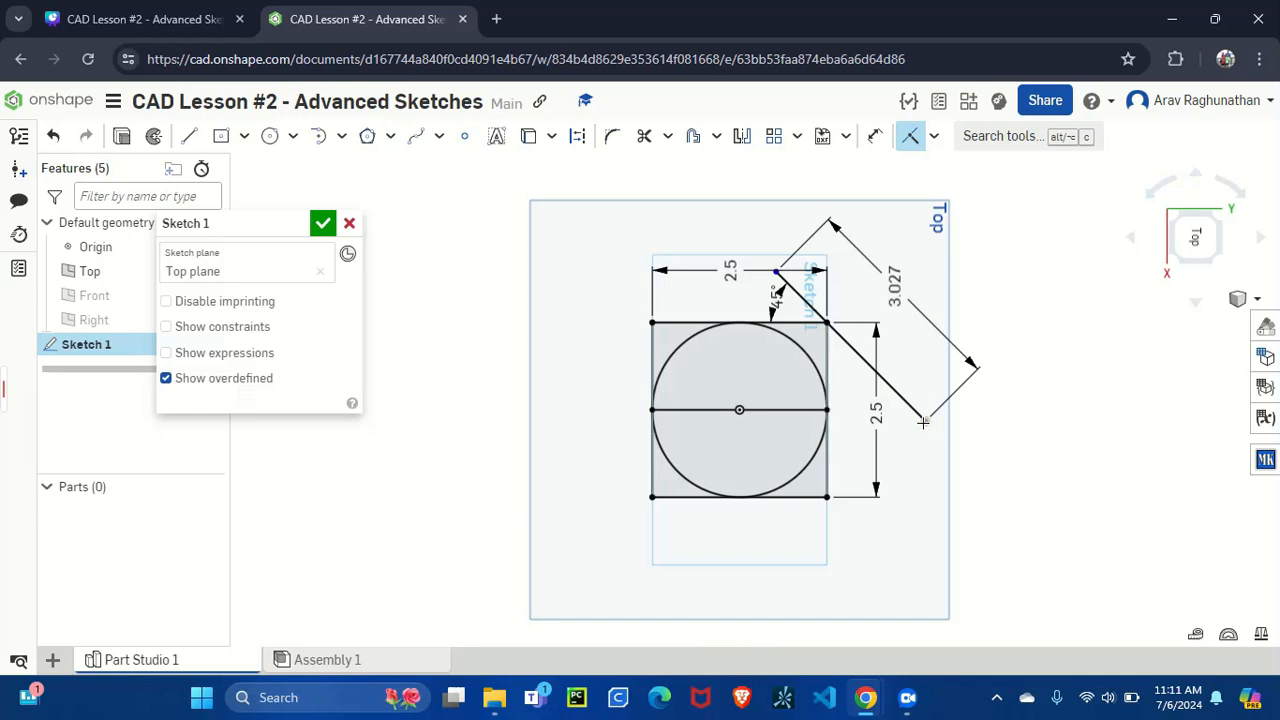
key(h)
click(926, 420)
click(828, 409)
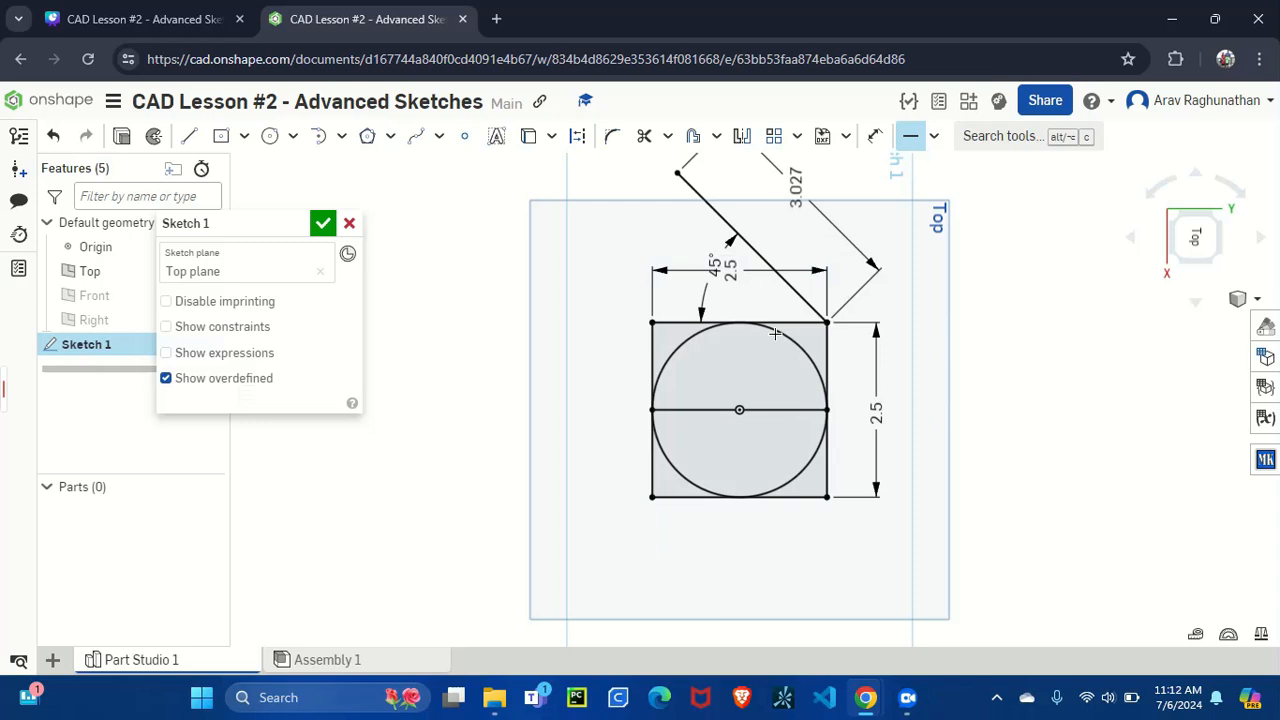
key(ctrl+z)
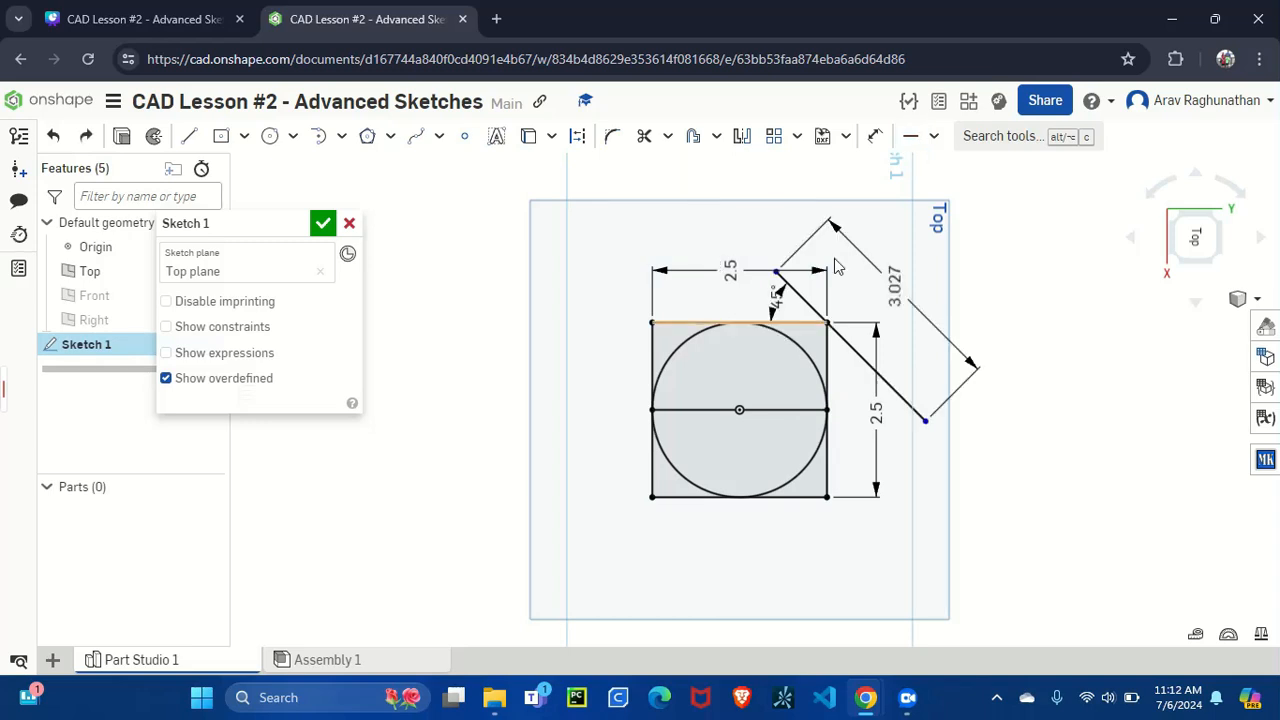
- Apply a Vertical constraint between the diagonal line's lower endpoint and the midpoint of the square's right edge in the rotated view
click(931, 137)
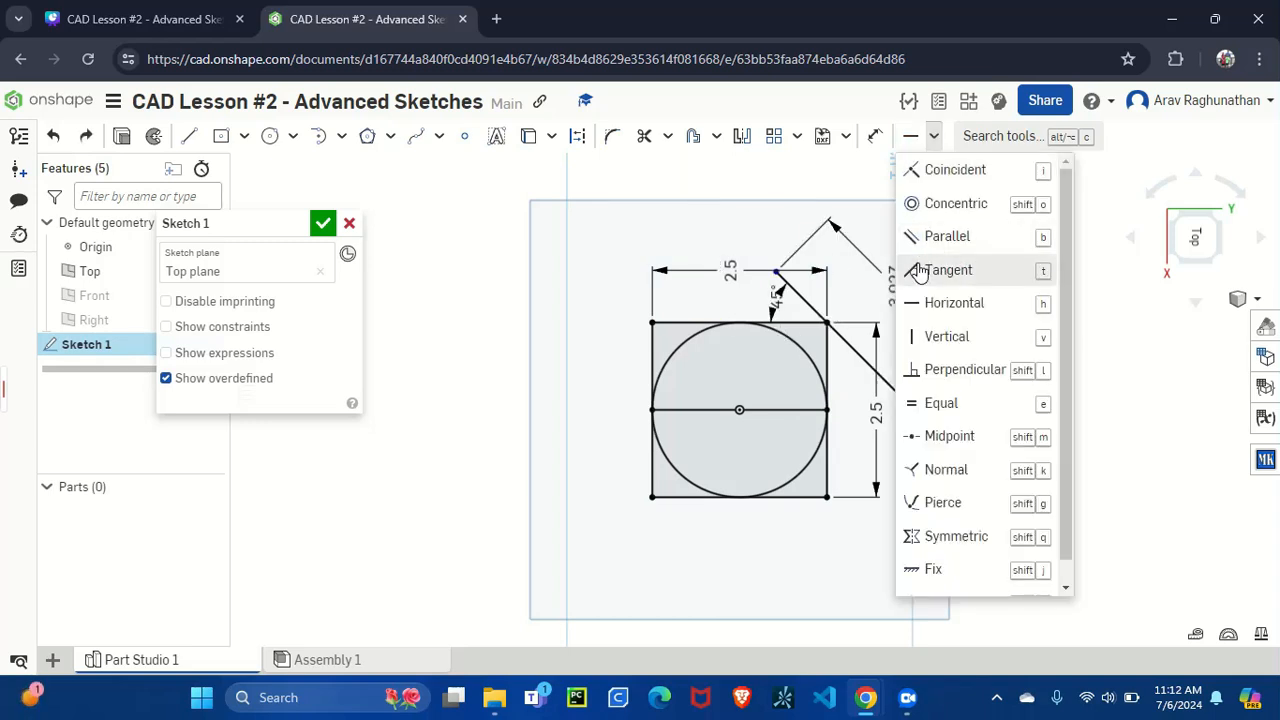
click(921, 338)
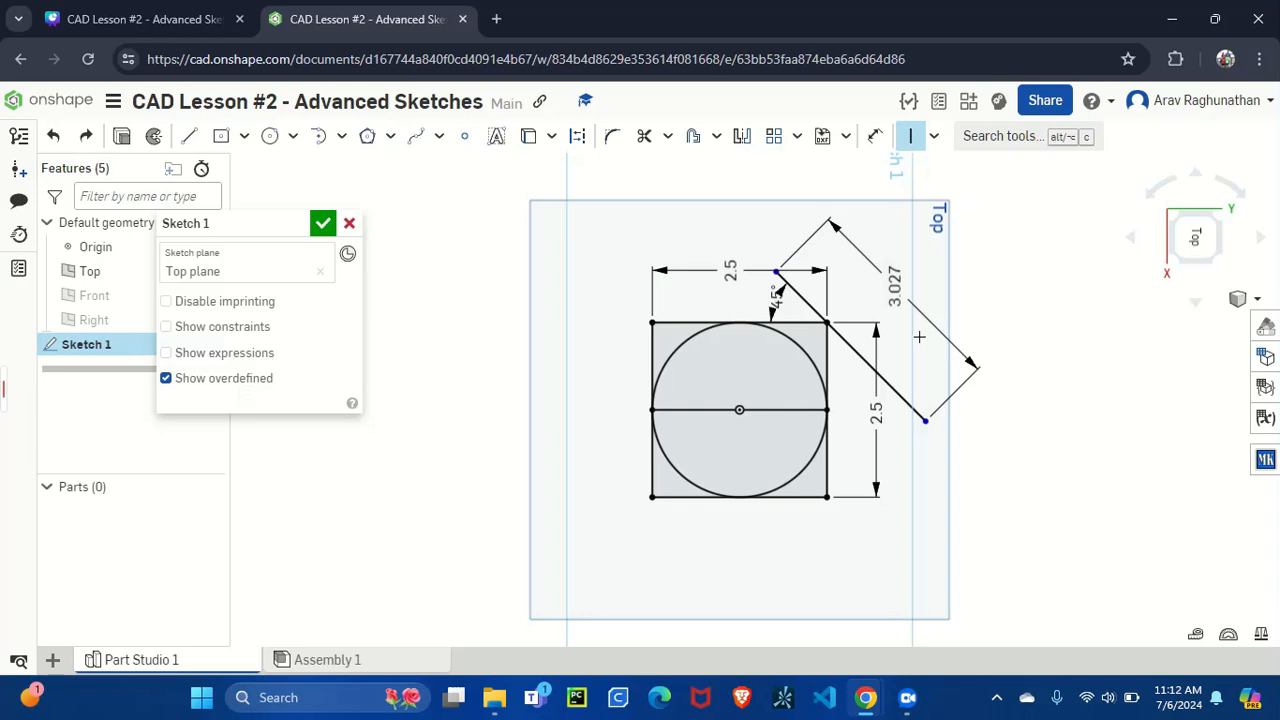
click(922, 423)
click(828, 409)
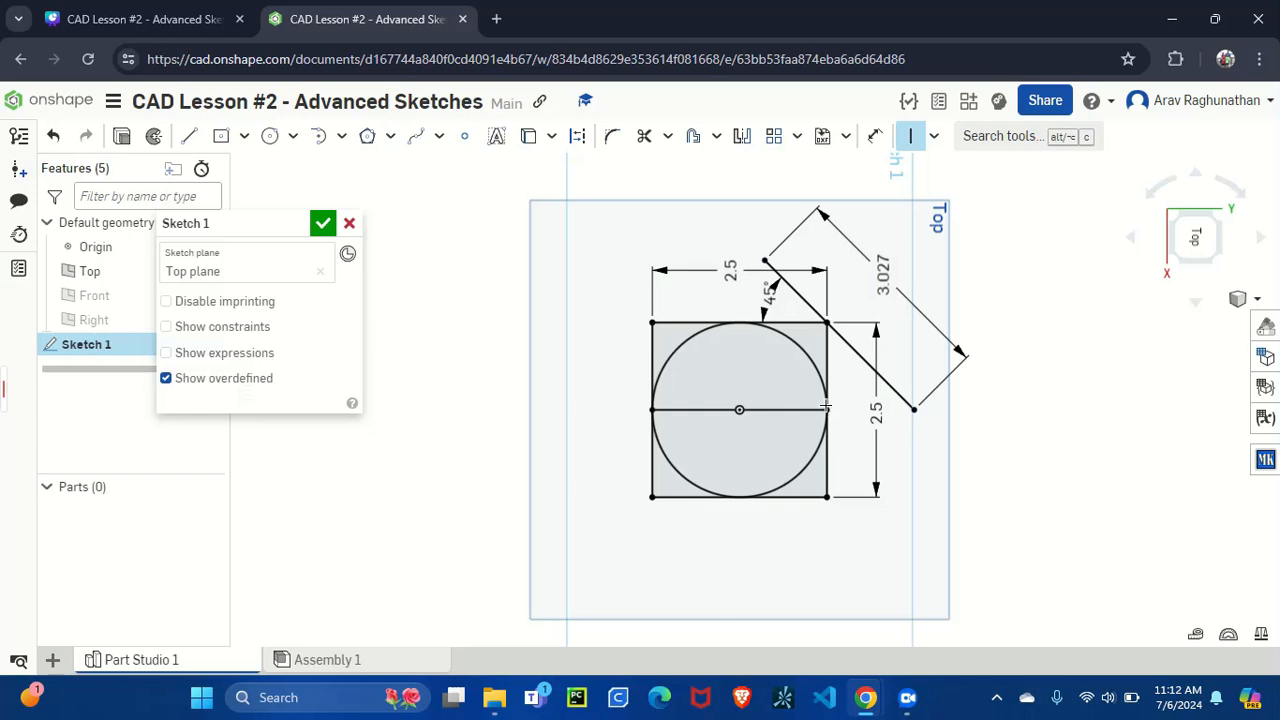
- Try to draw a line about 3.316 long from the diagonal line's lower endpoint through the square's lower-right corner
click(187, 145)
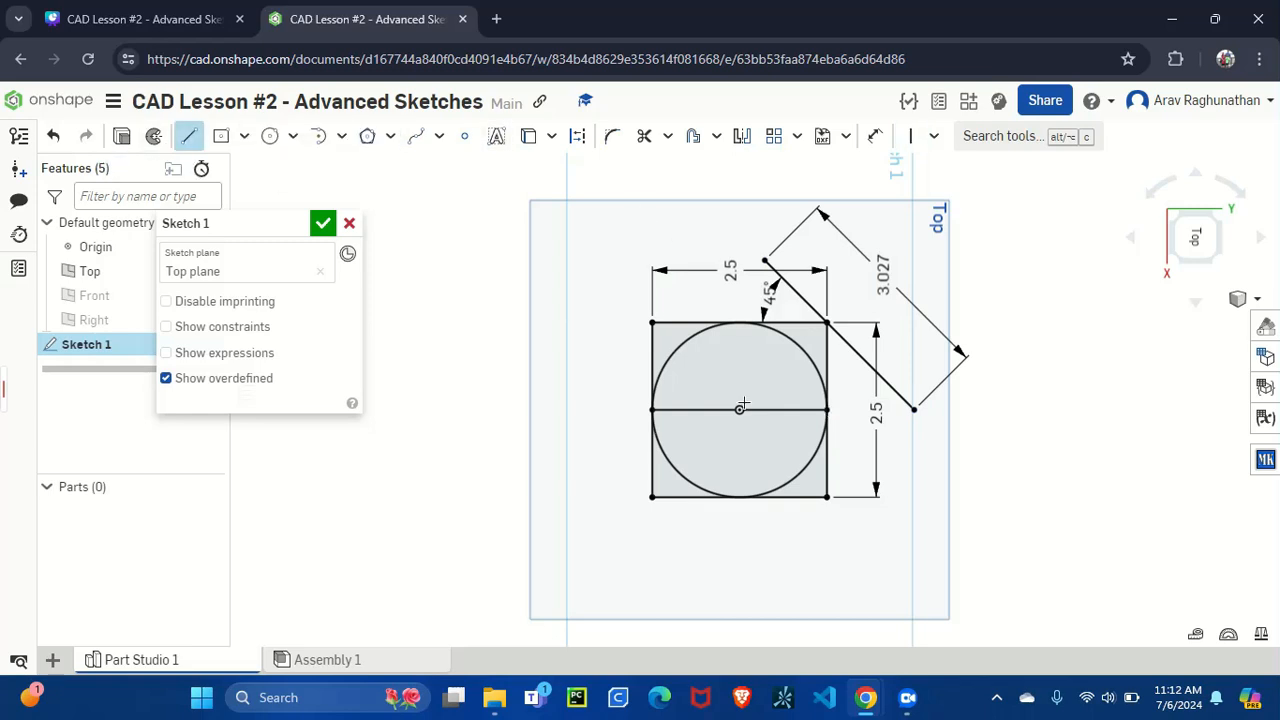
click(908, 415)
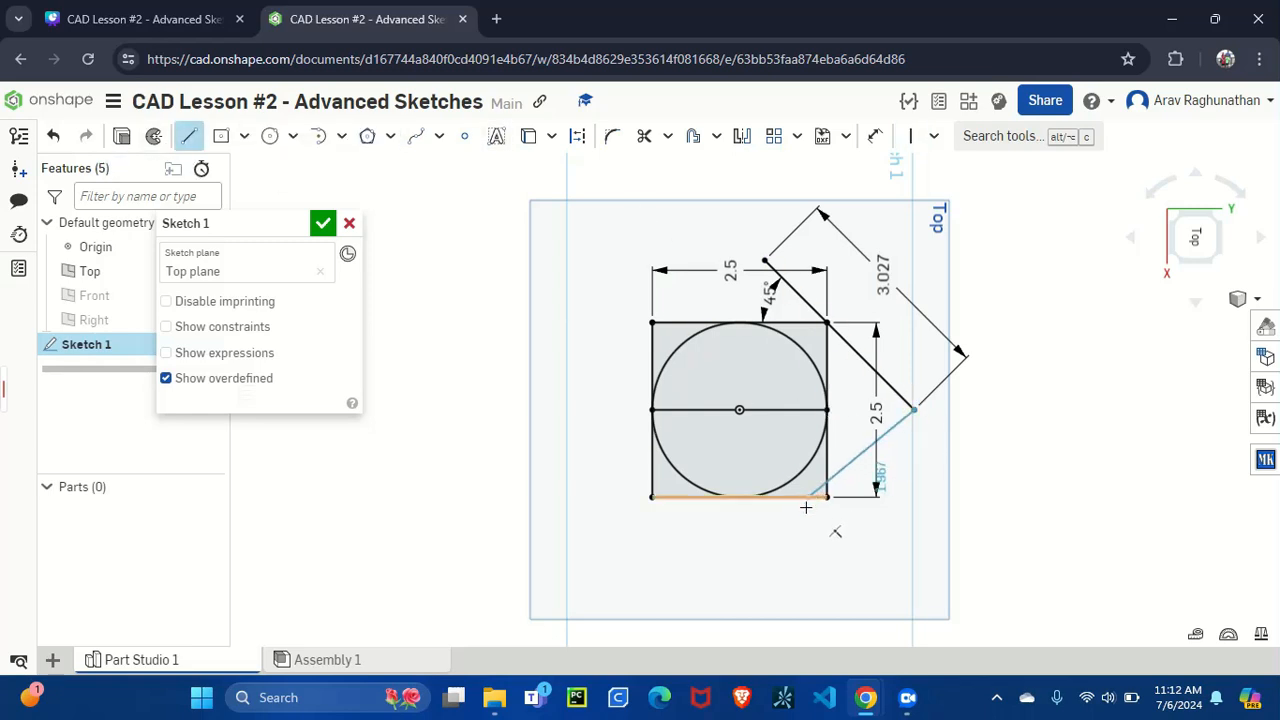
click(748, 575)
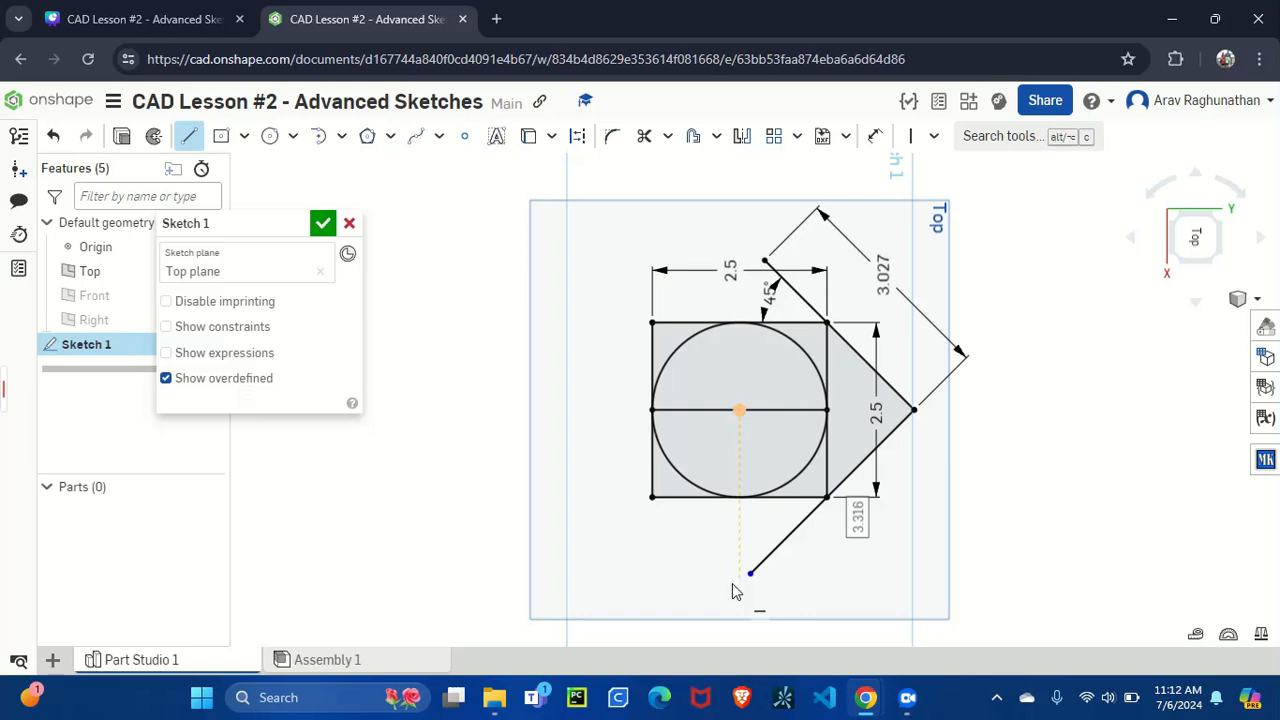
key(Escape)
key(ctrl+z)
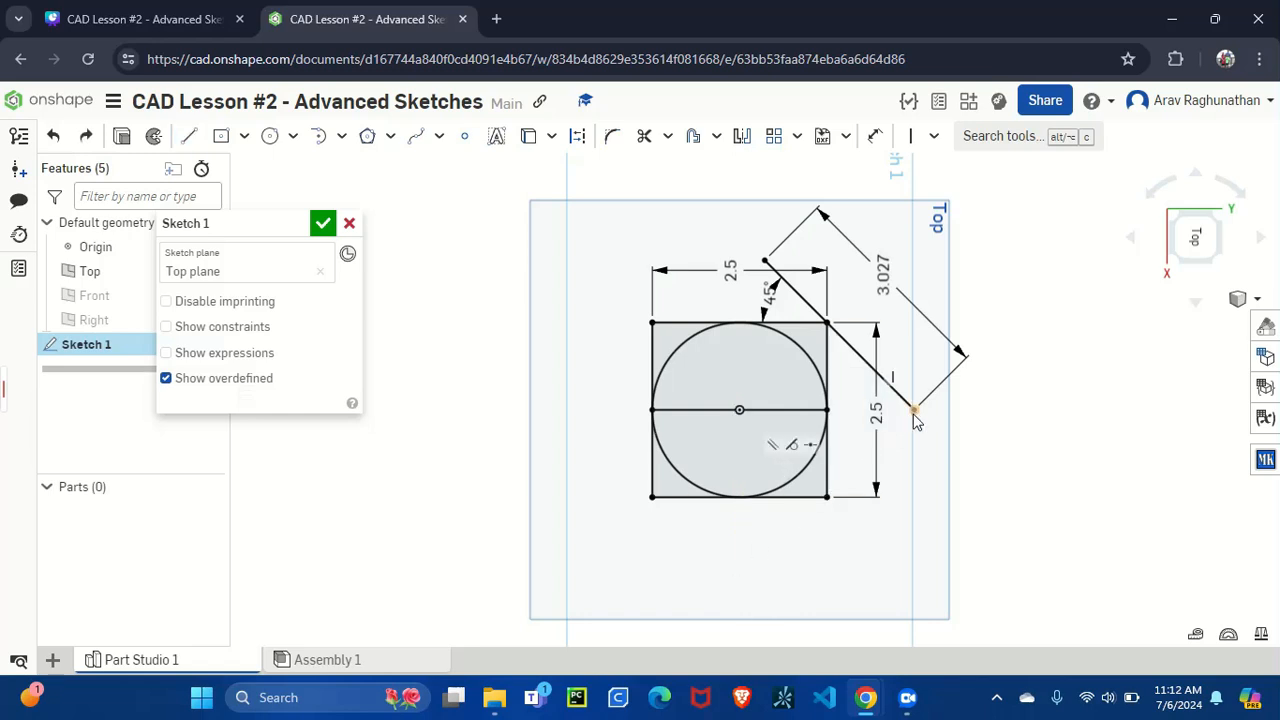
- Draw a perpendicular line about 2.927 long from the diagonal line's lower endpoint through the square's lower-right corner
click(189, 136)
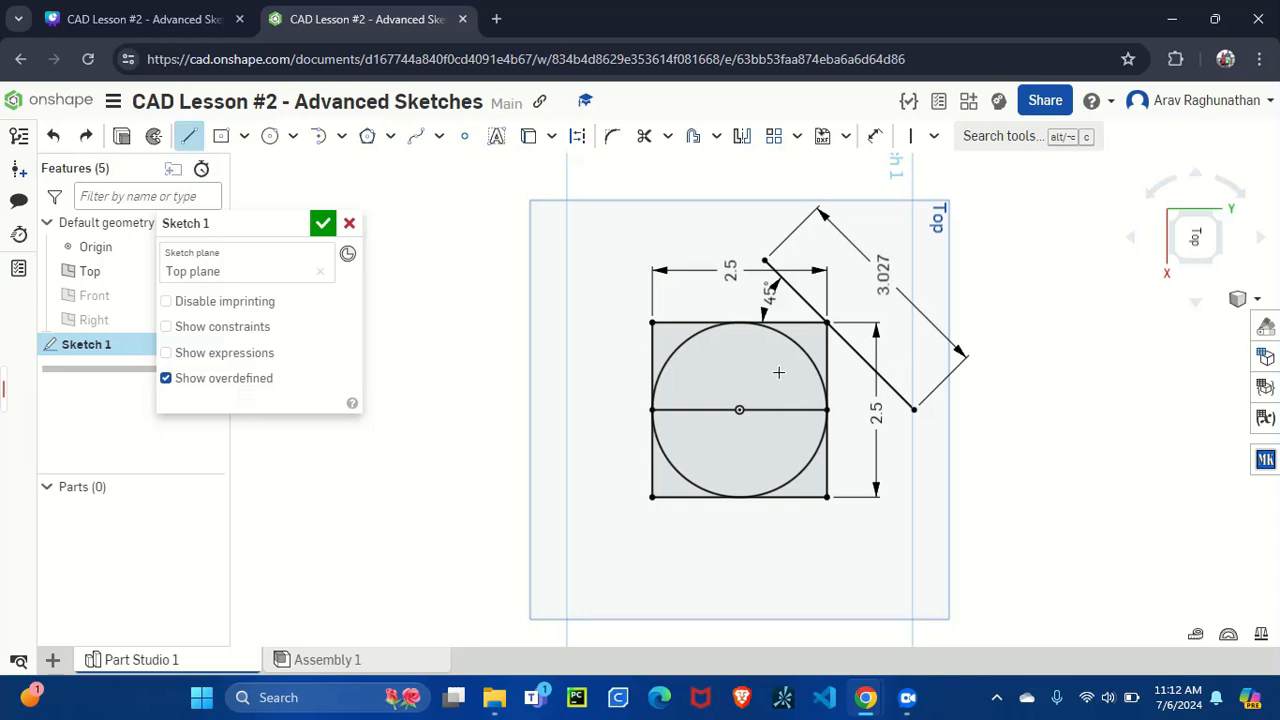
click(914, 409)
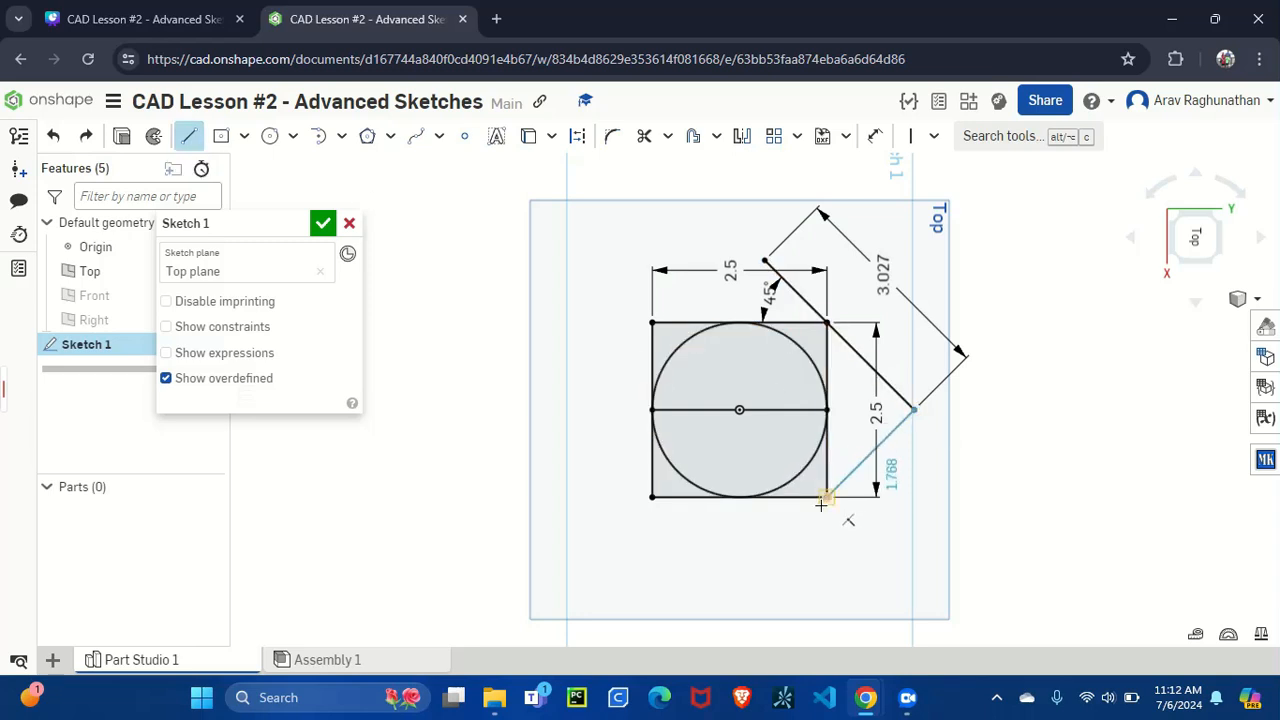
click(771, 556)
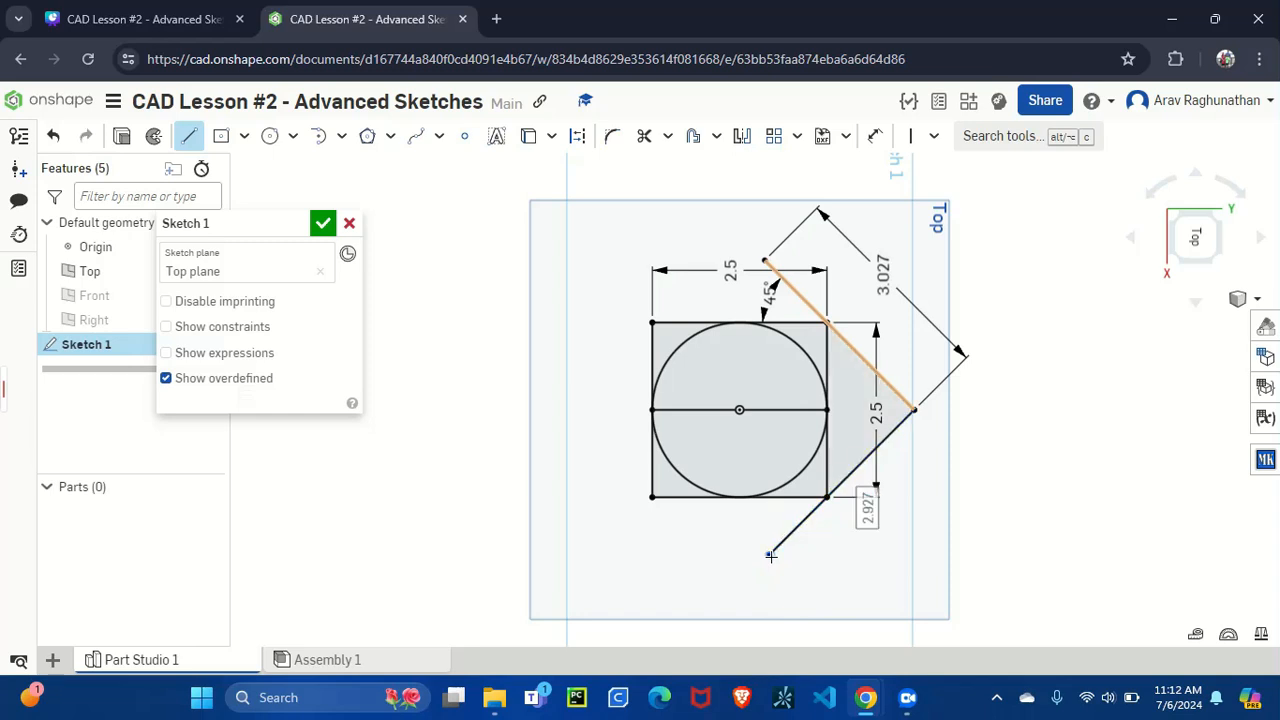
key(t)
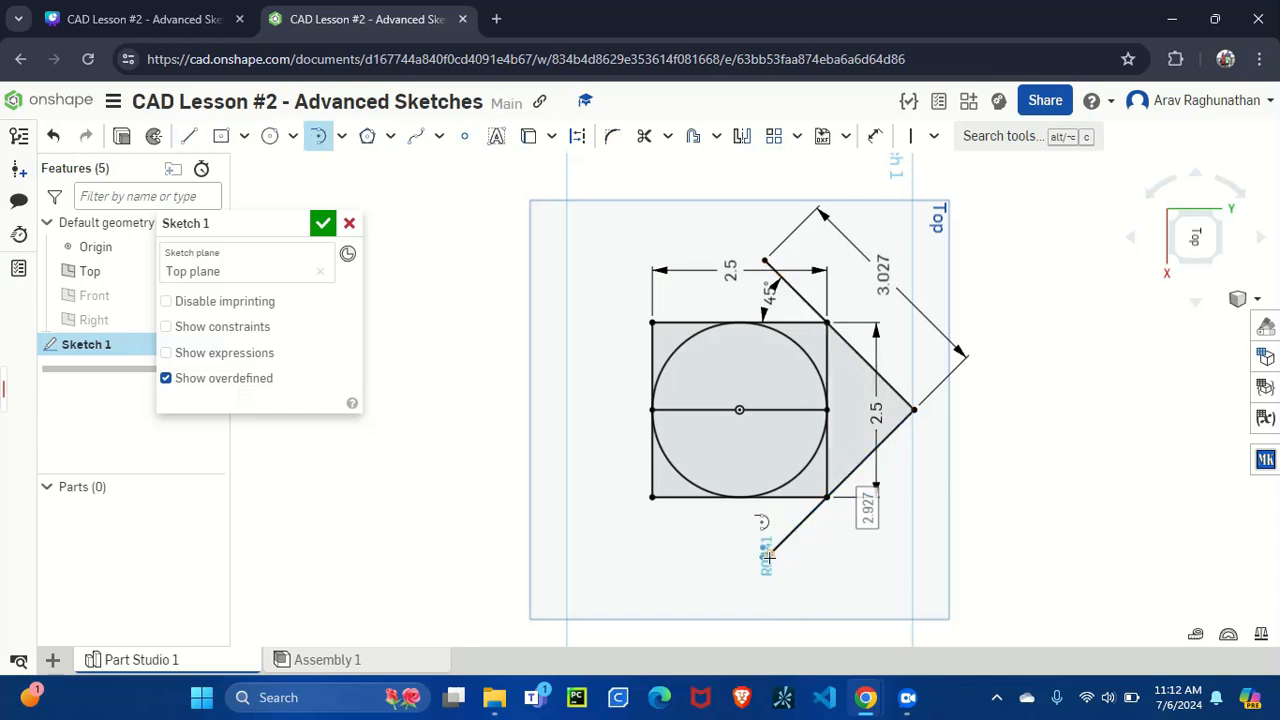
key(Escape)
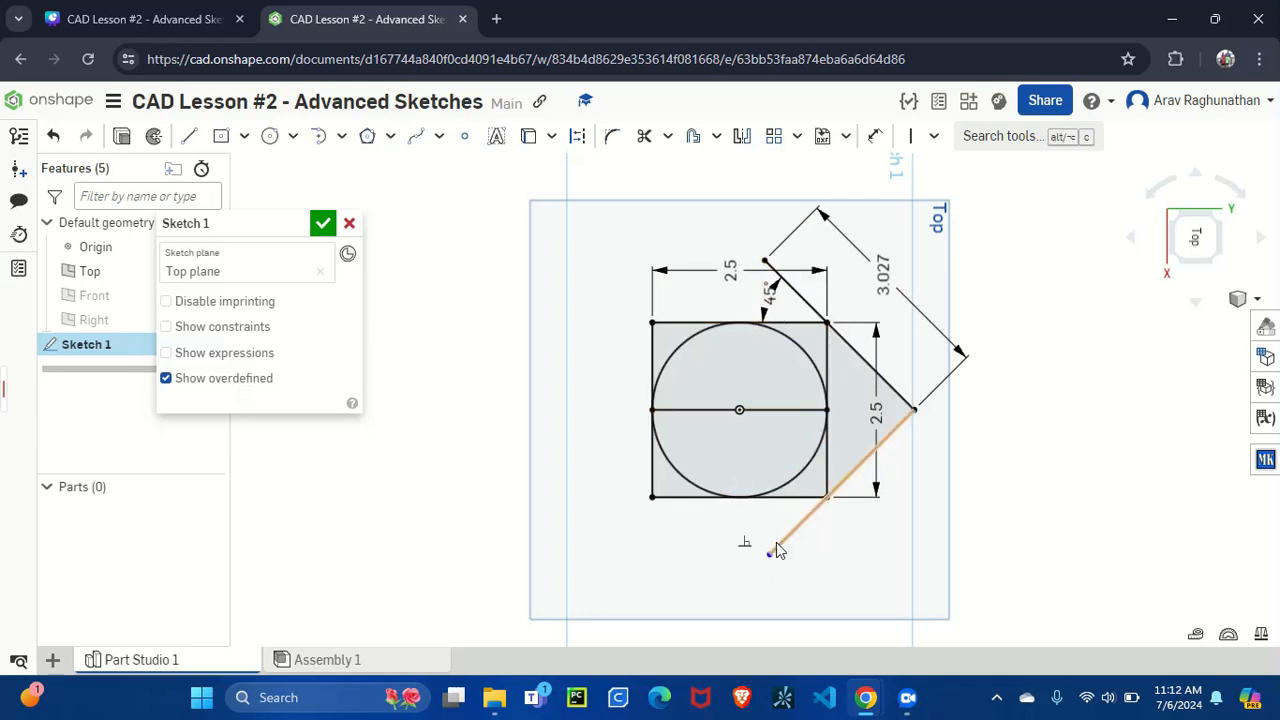
- Apply an Equal constraint to the two diagonal lines that meet beyond the square's right edge
key(e)
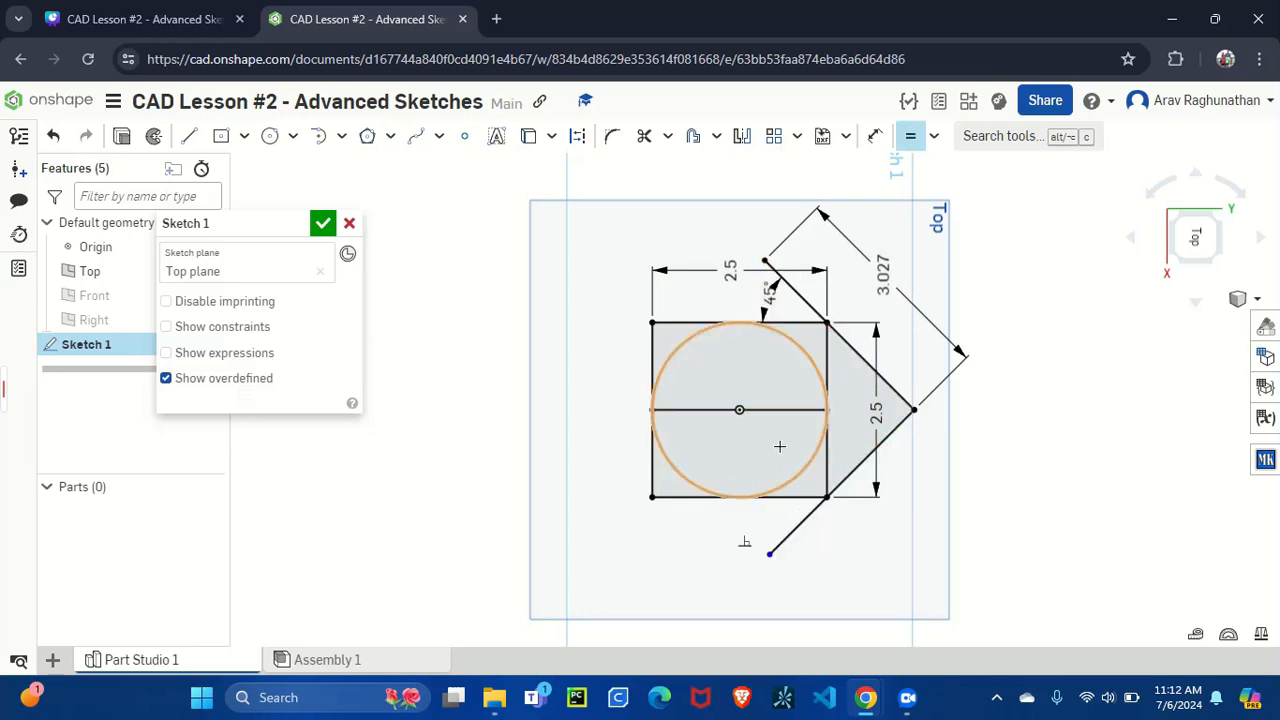
click(869, 360)
click(852, 474)
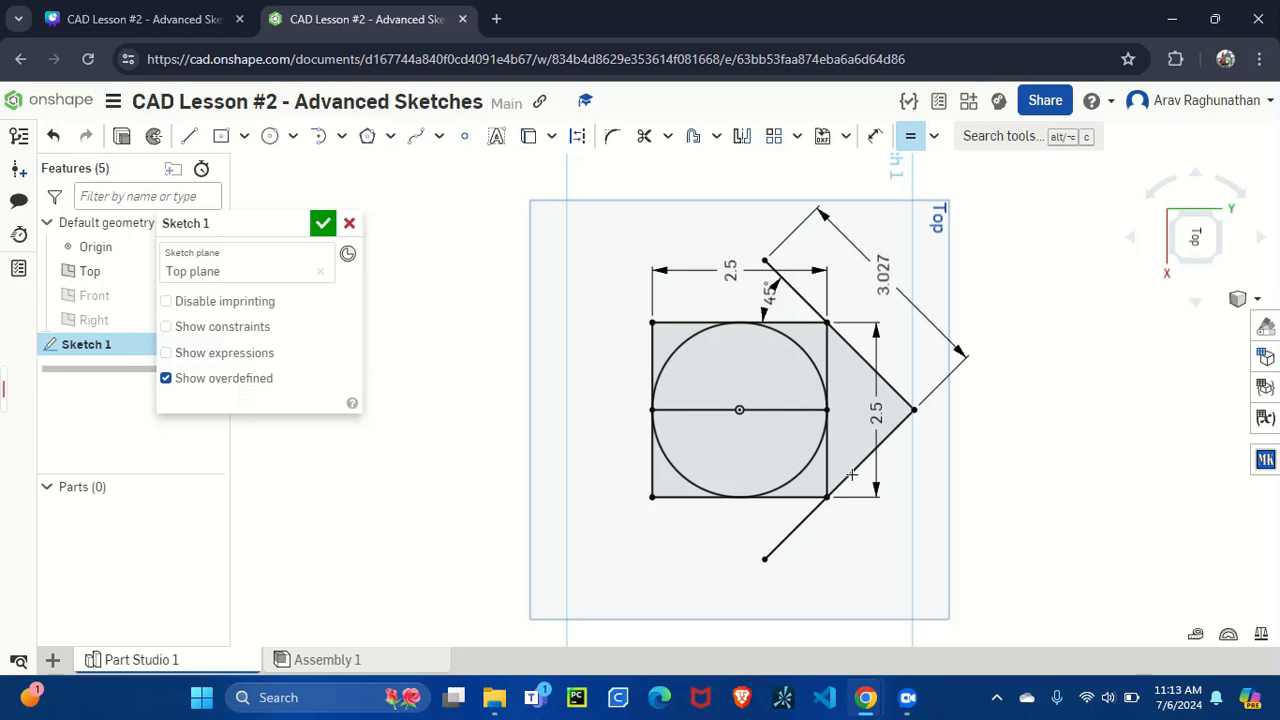
click(187, 133)
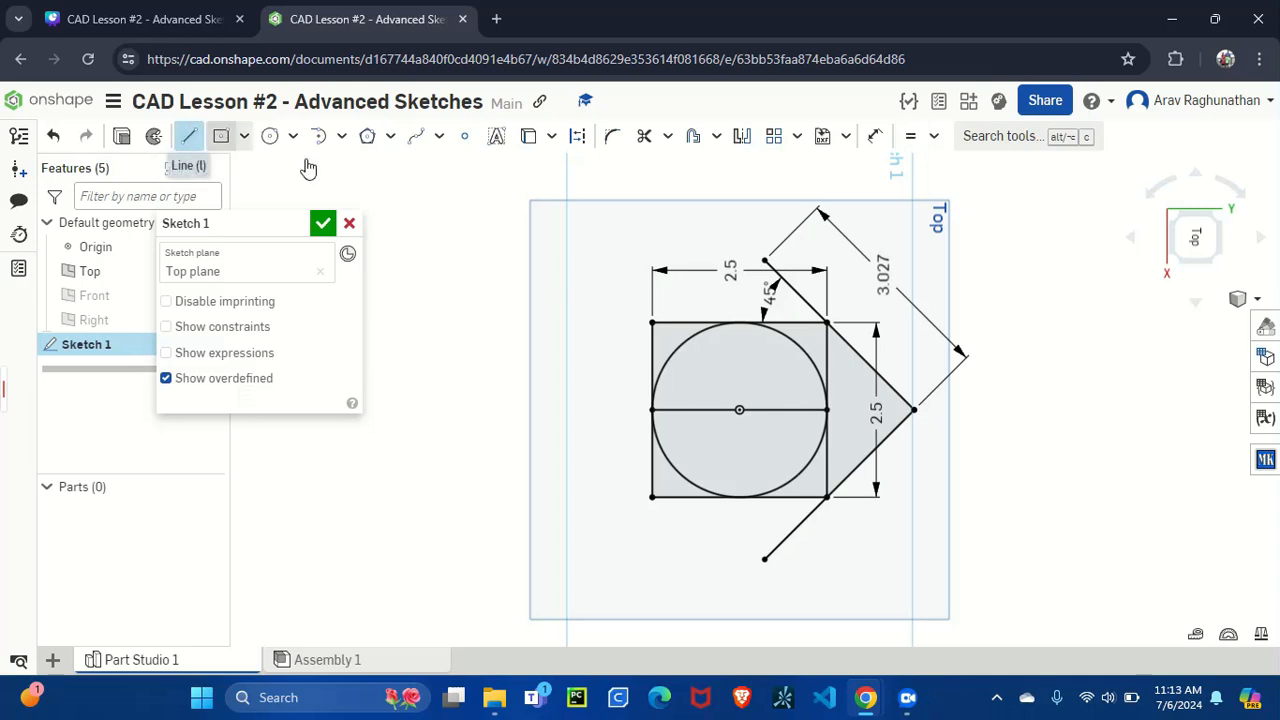
click(651, 322)
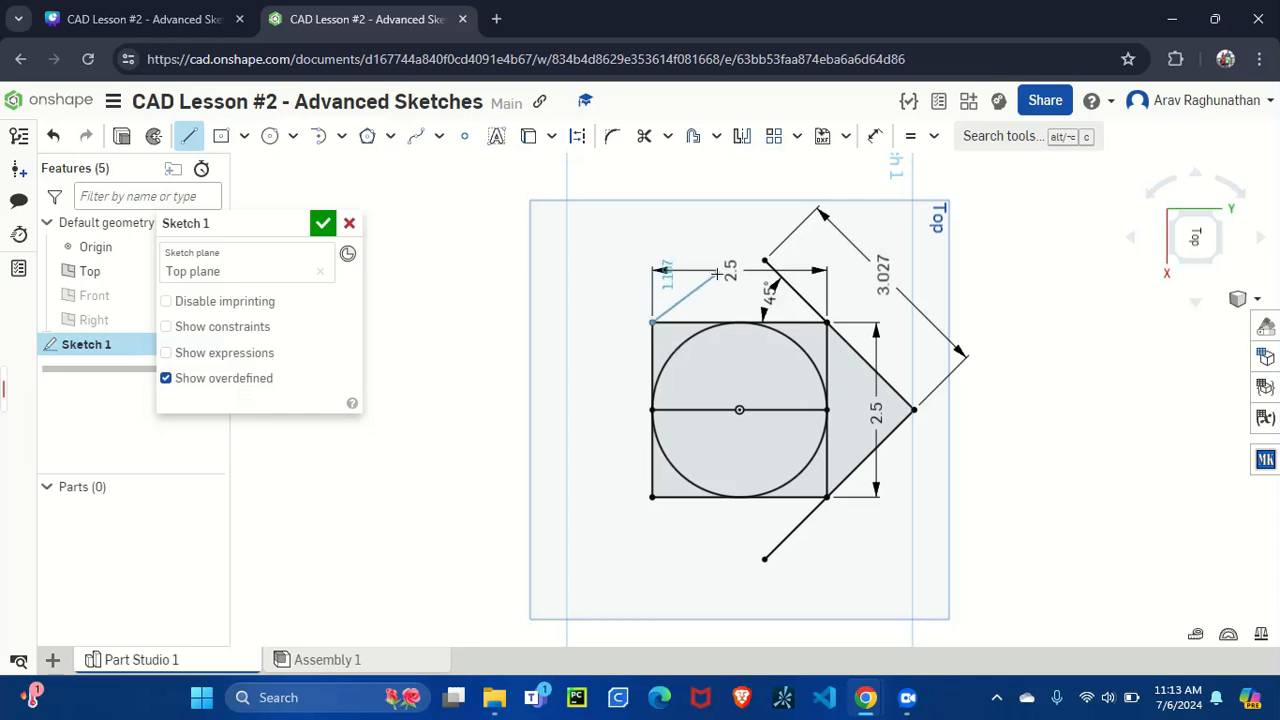
key(Escape)
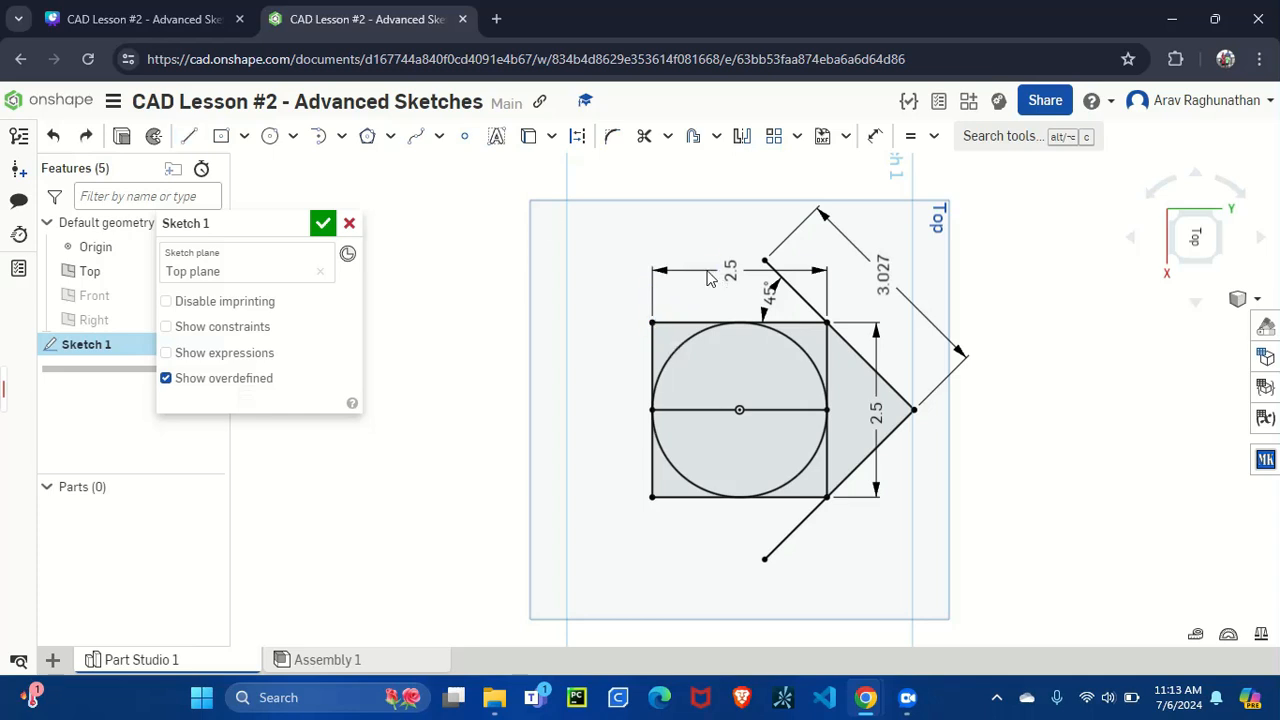
click(187, 135)
click(712, 258)
click(658, 333)
key(Escape)
key(ctrl+z)
- Draw a diagonal line about 2.2 in long across the square's upper-left corner, starting level with the circle's center
click(197, 138)
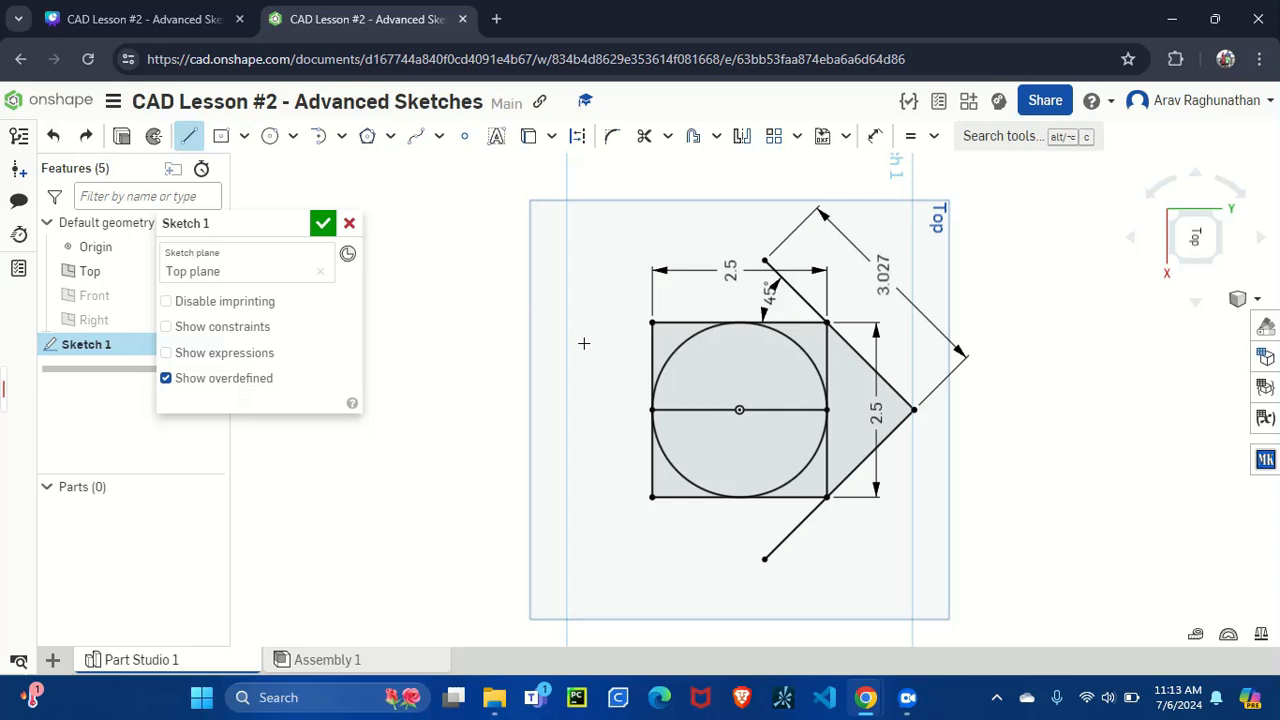
click(577, 408)
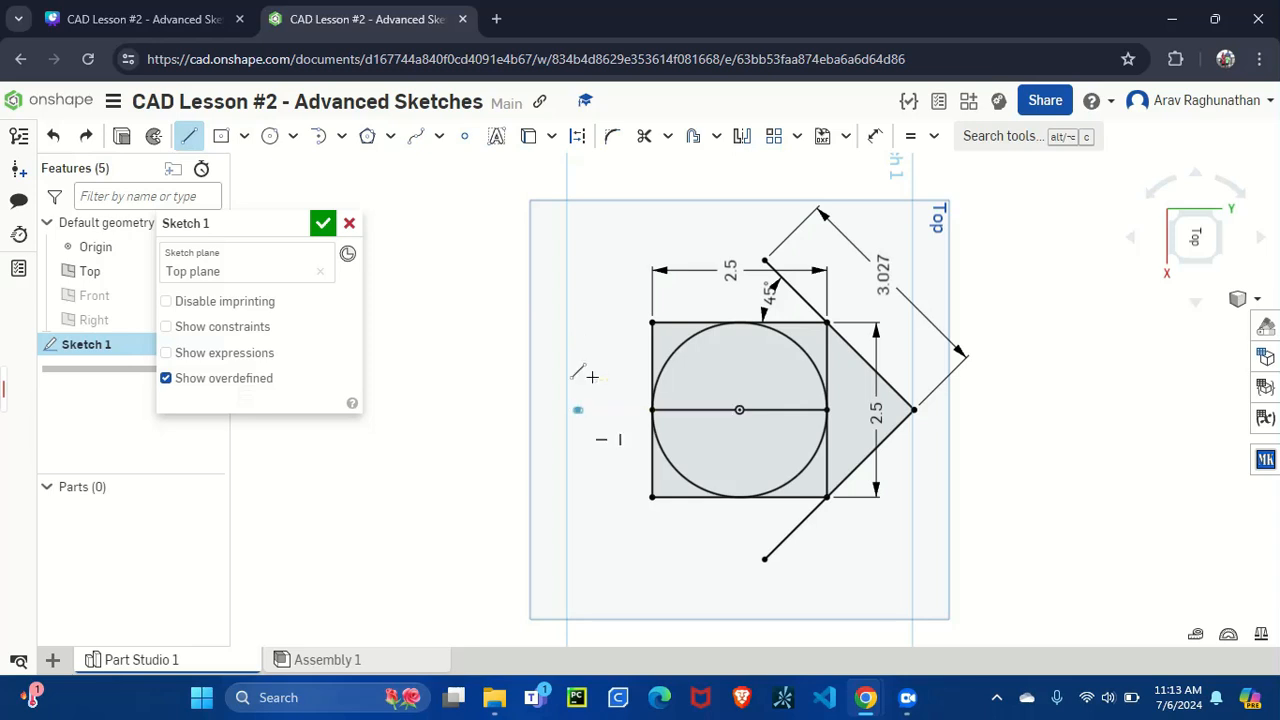
click(684, 297)
click(677, 287)
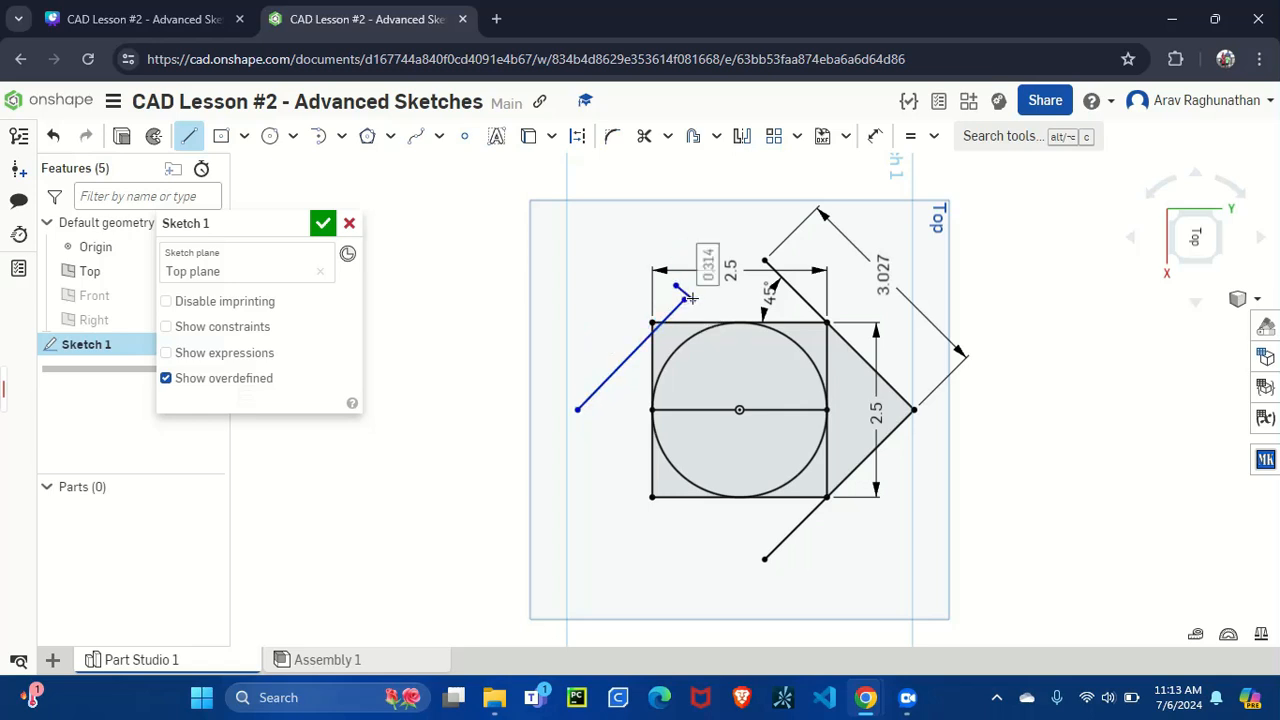
key(ctrl+z)
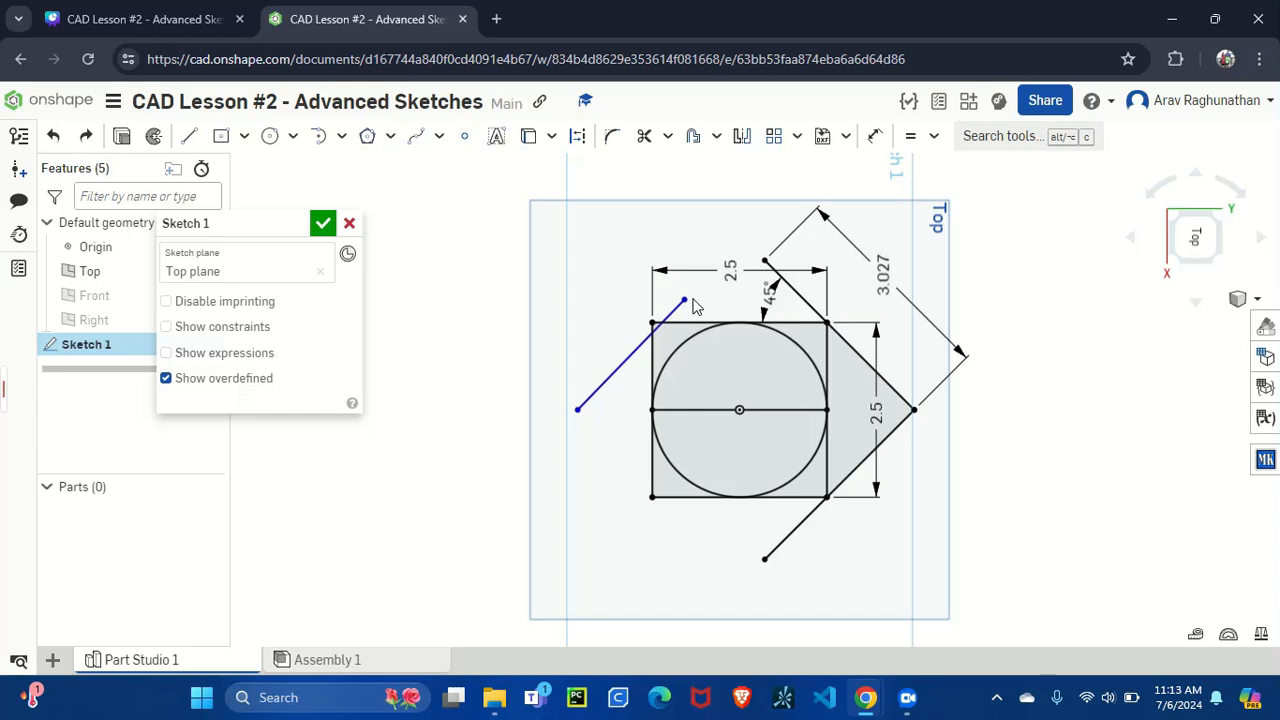
- Apply a Coincident constraint between the new diagonal line and the square's upper-left corner
key(i)
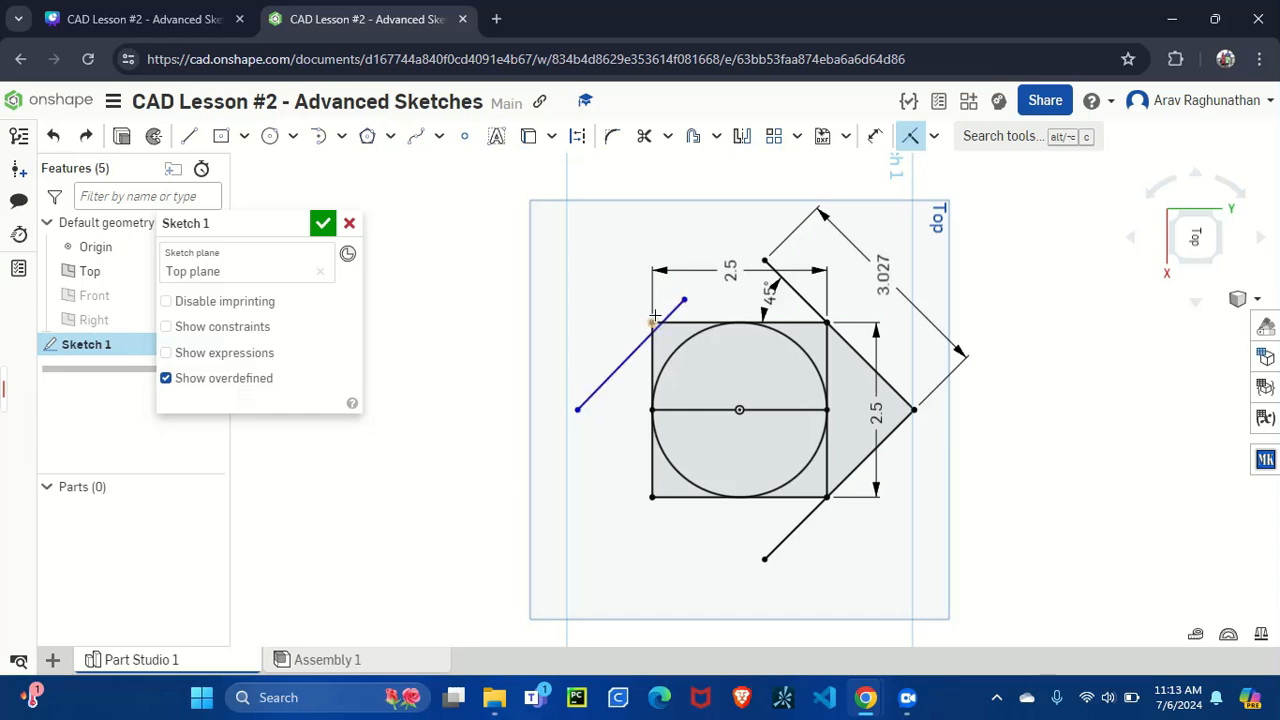
click(667, 316)
click(652, 322)
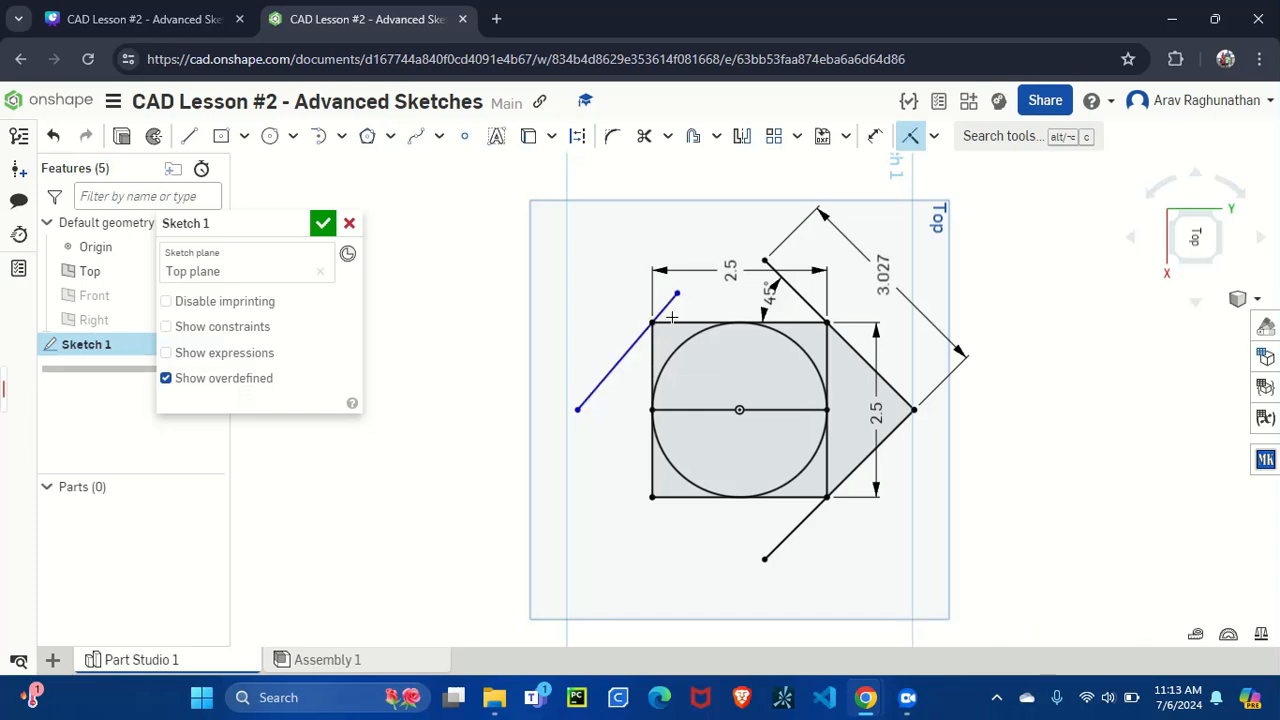
- Apply an Equal constraint between the diagonal line through the square's upper-left corner and the one through its upper-right corner
key(e)
drag(661, 306, 784, 296)
click(666, 312)
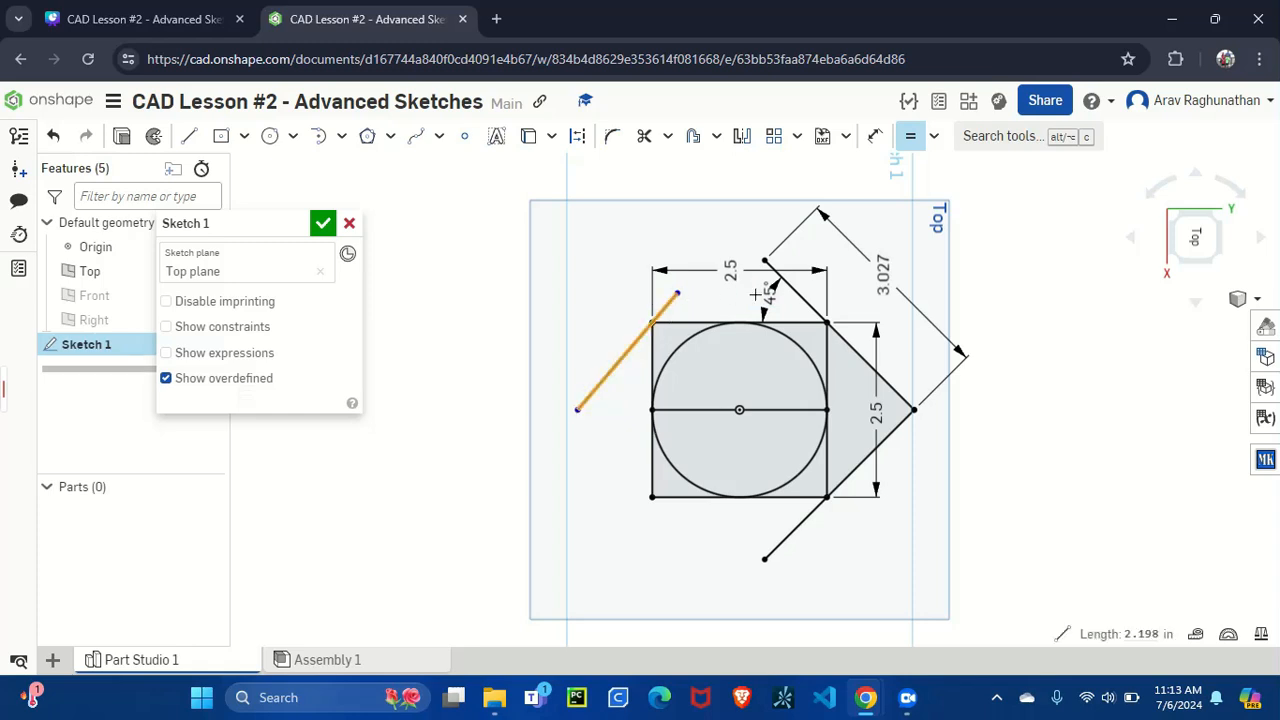
click(790, 295)
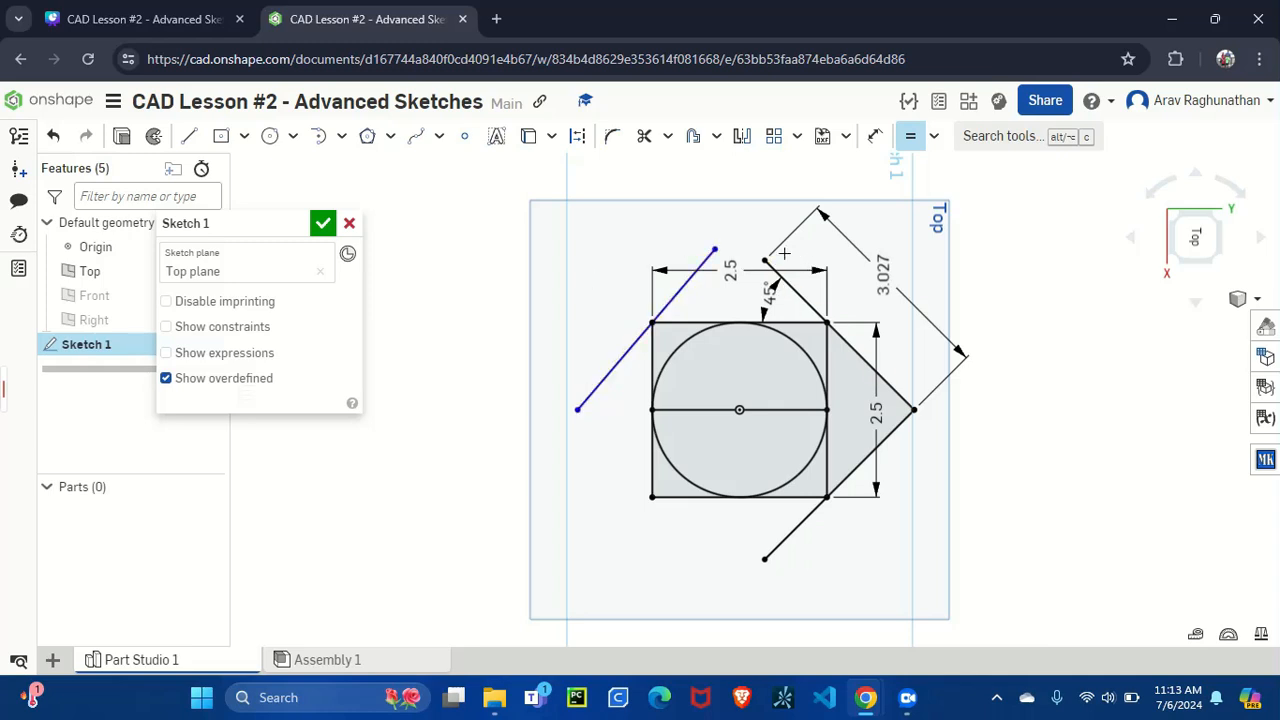
- Apply a Vertical constraint between the upper endpoints of the two diagonal lines above the square
click(934, 138)
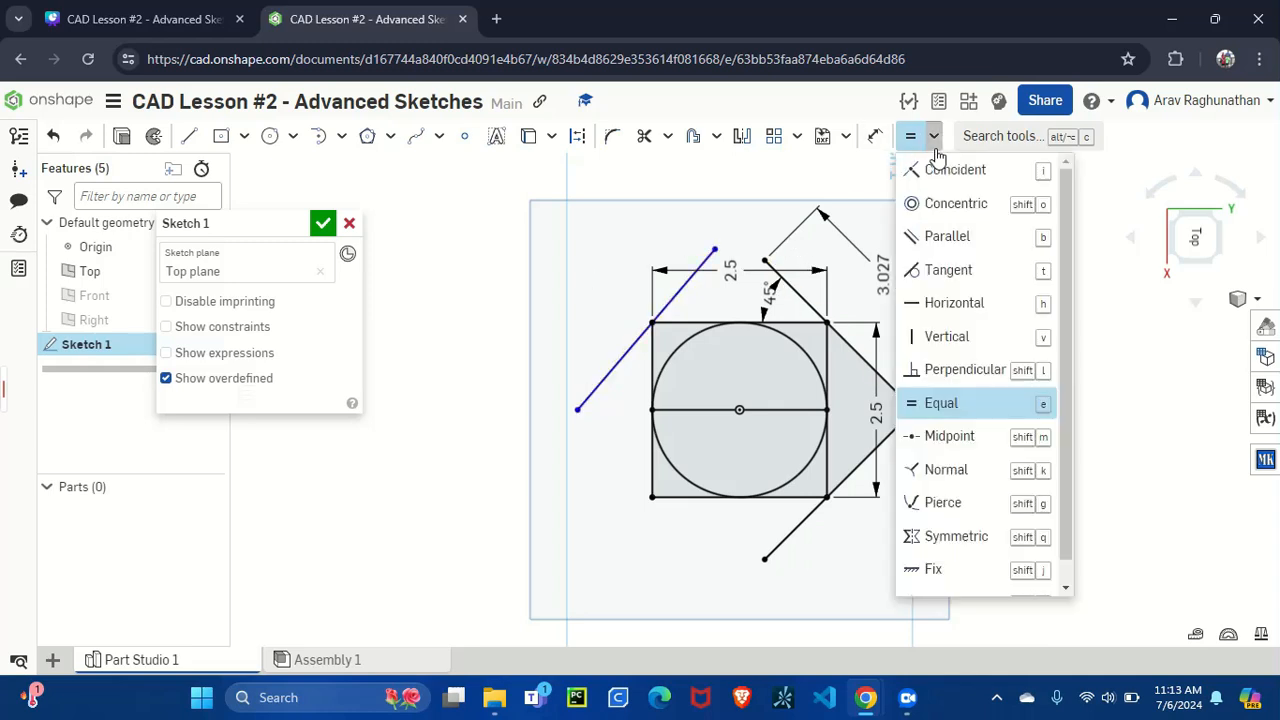
click(960, 336)
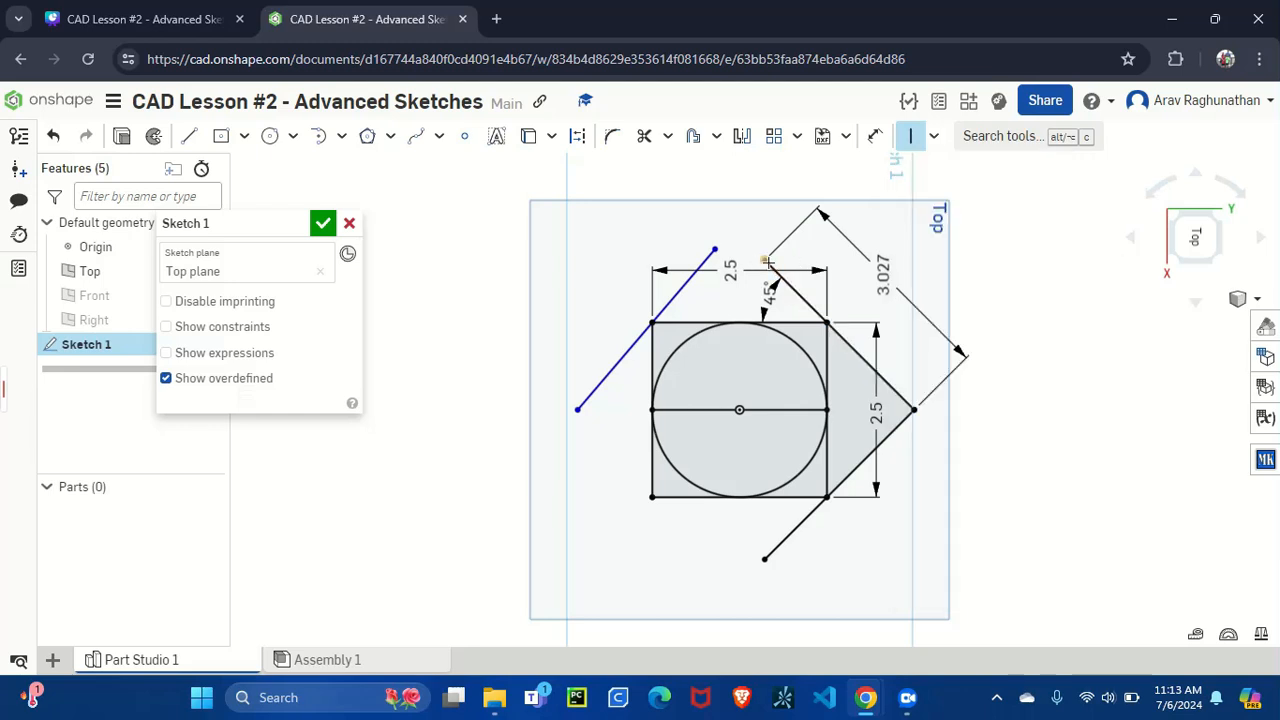
click(765, 262)
click(714, 246)
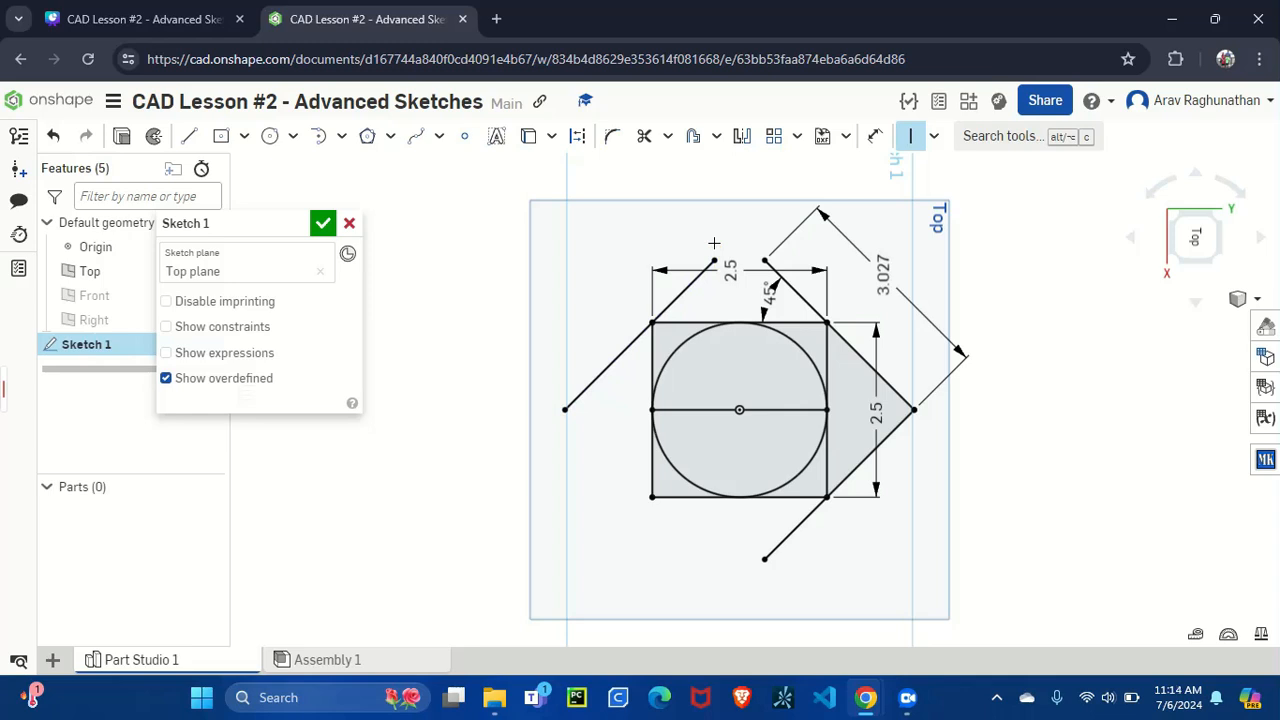
- Draw a perpendicular line about 3.138 in long from the left diagonal's lower endpoint through the square's lower-left corner
click(563, 410)
click(189, 136)
click(565, 409)
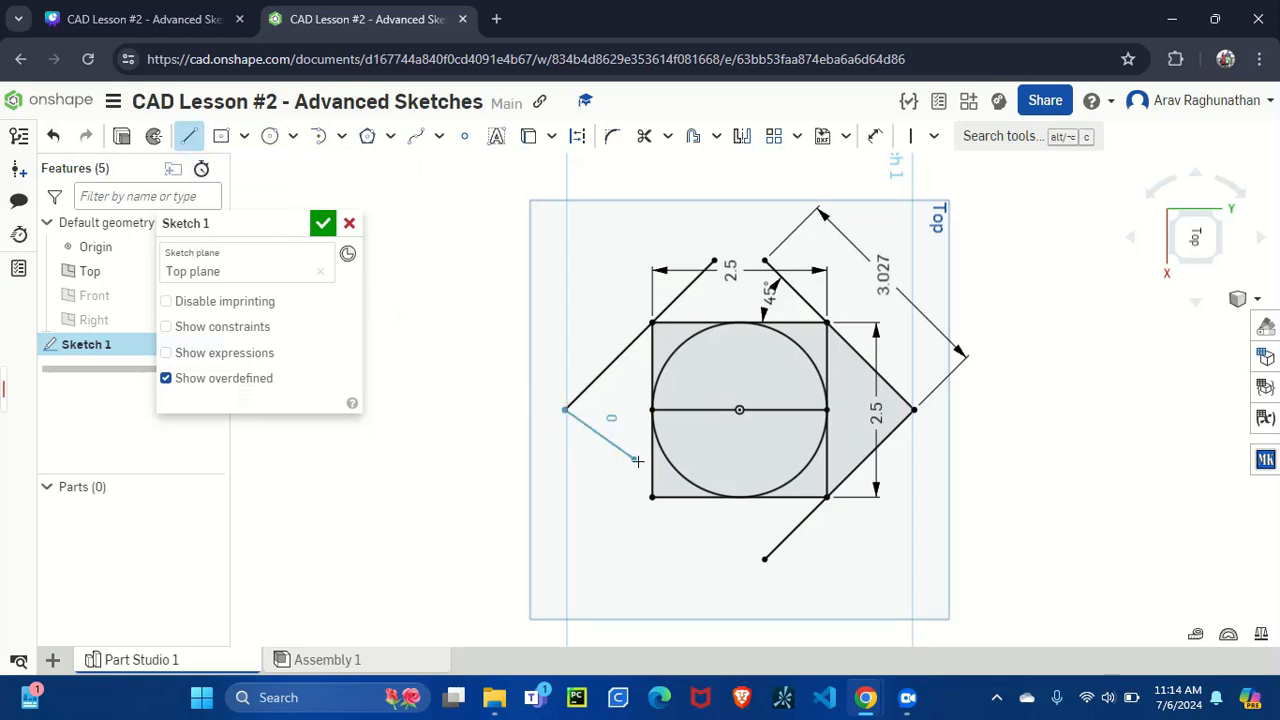
click(721, 563)
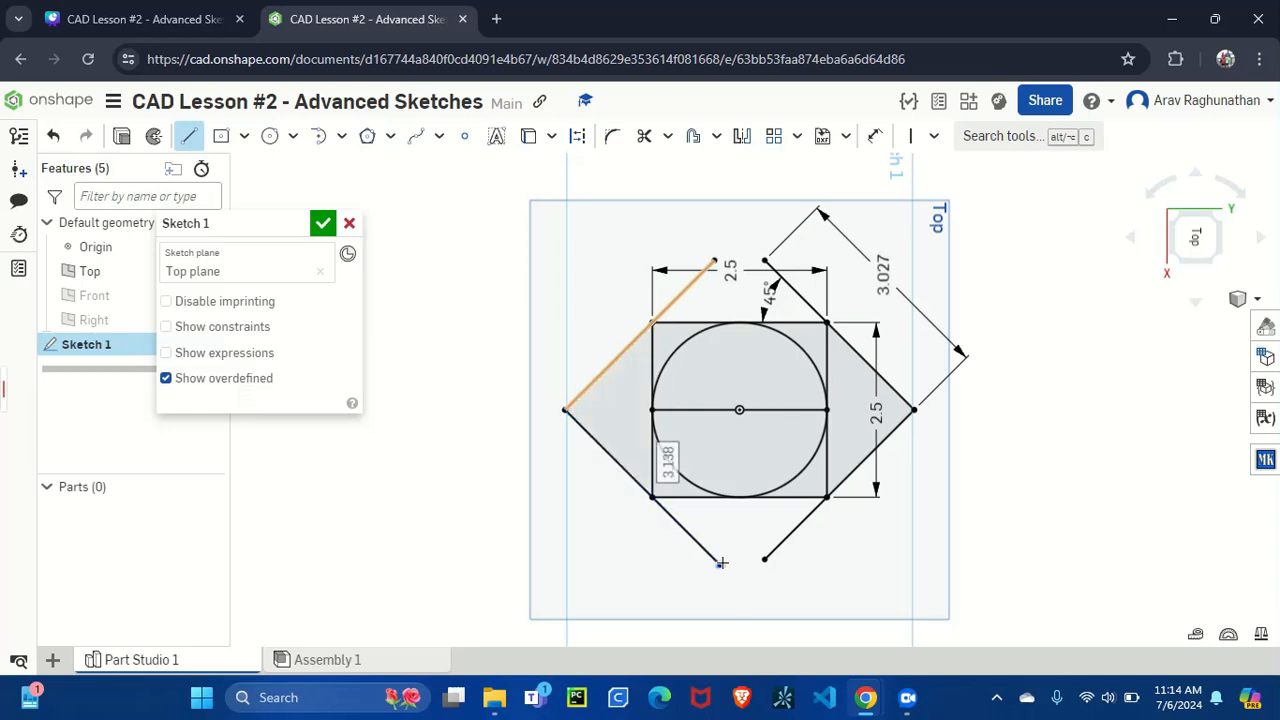
- Apply an Equal constraint to the two diagonal lines that meet beyond the square's left edge
key(e)
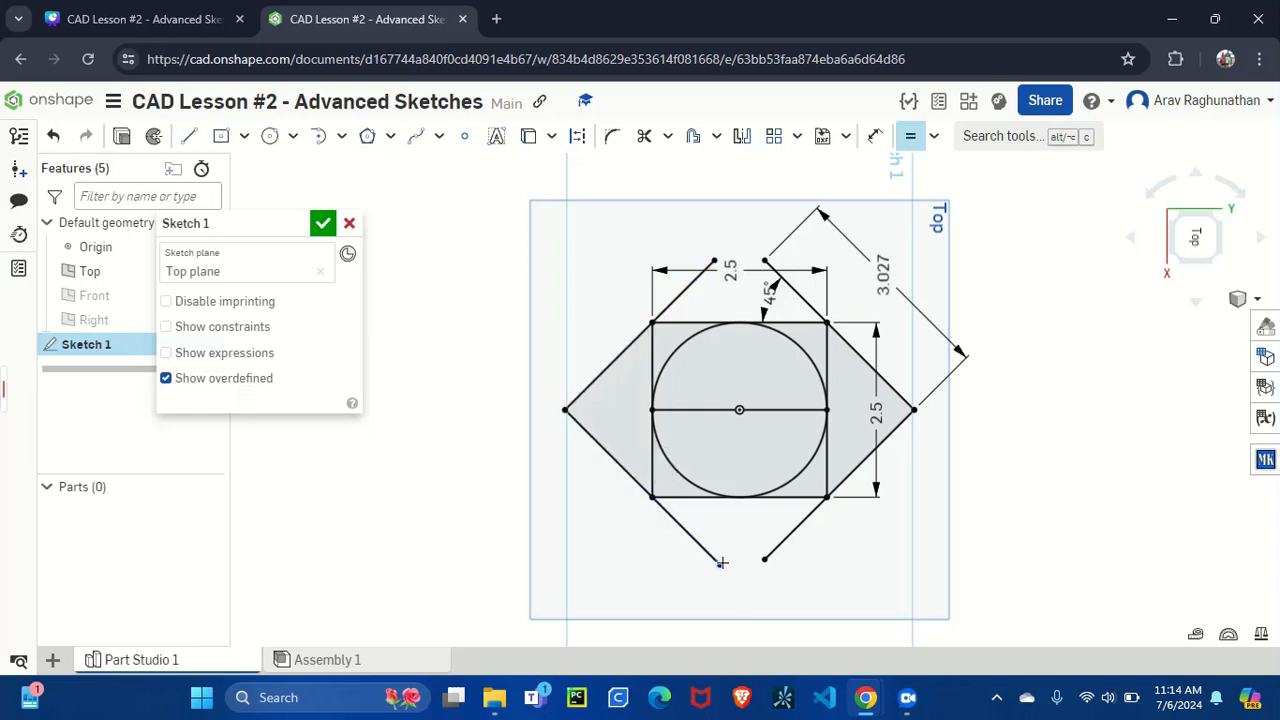
click(694, 544)
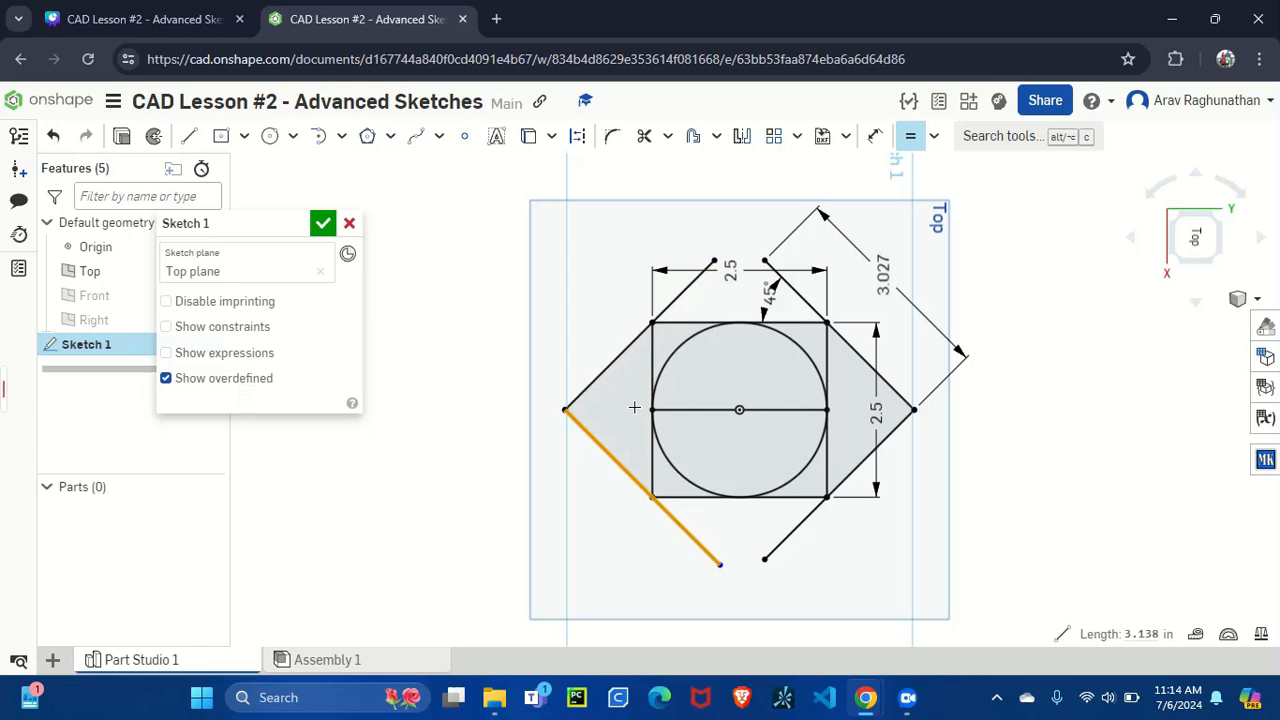
click(613, 357)
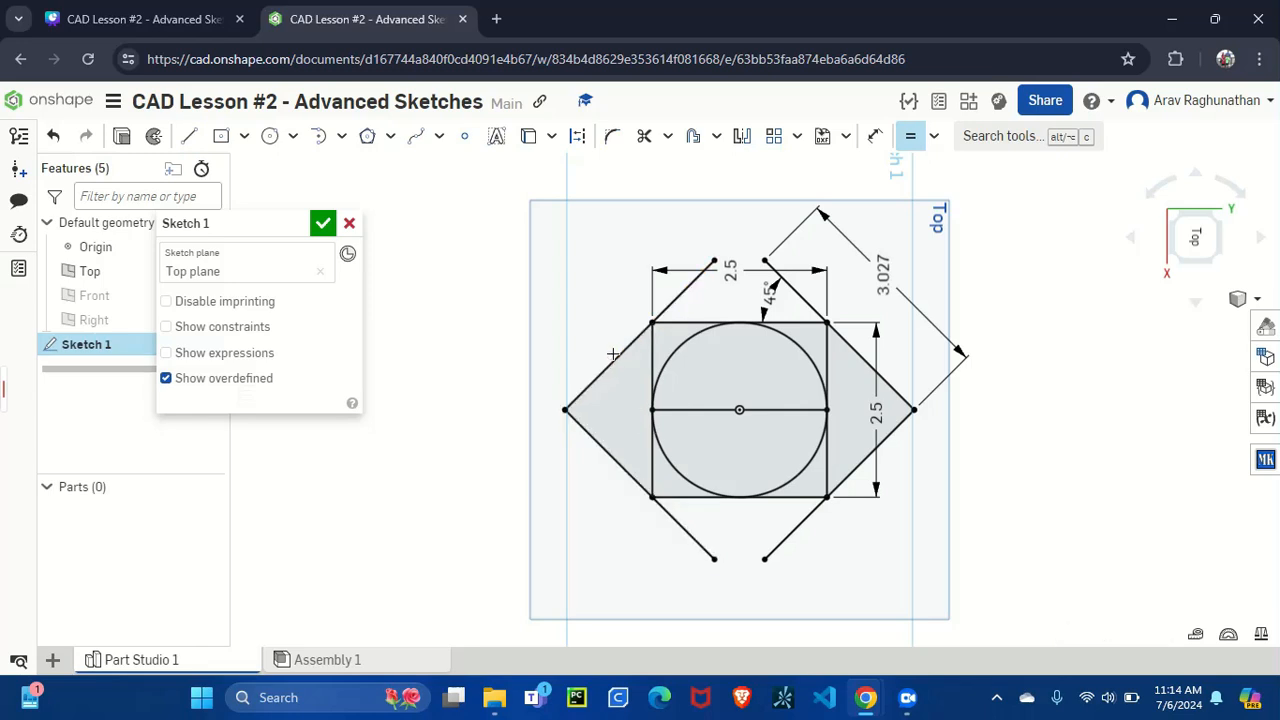
- Draw an arc of about 0.509 in radius joining the open ends of the two diagonal lines above the square
click(314, 143)
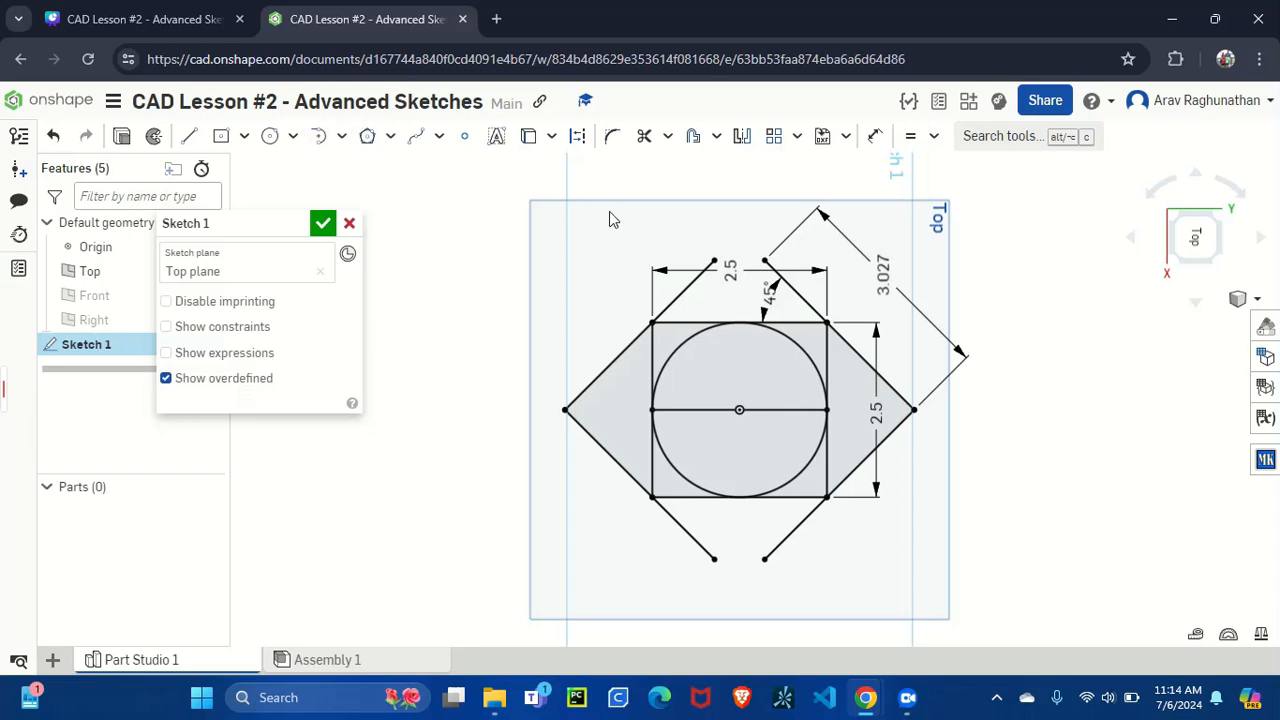
click(334, 142)
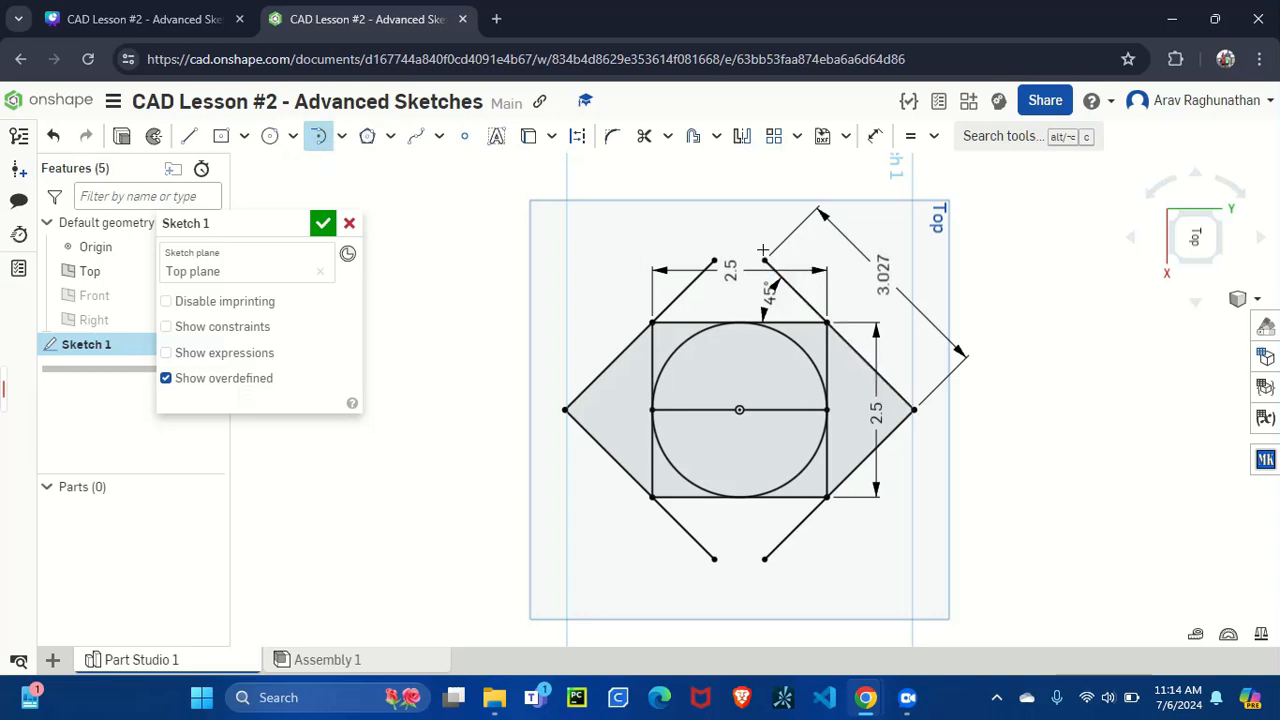
click(765, 261)
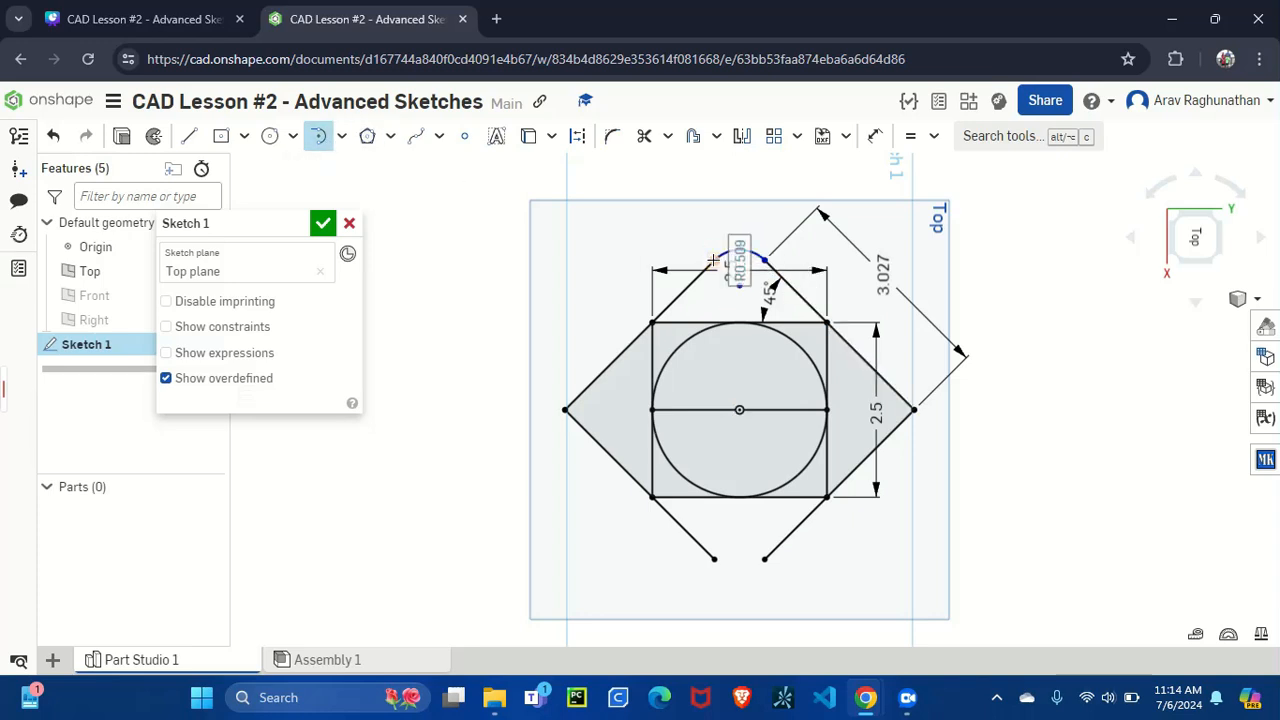
click(713, 261)
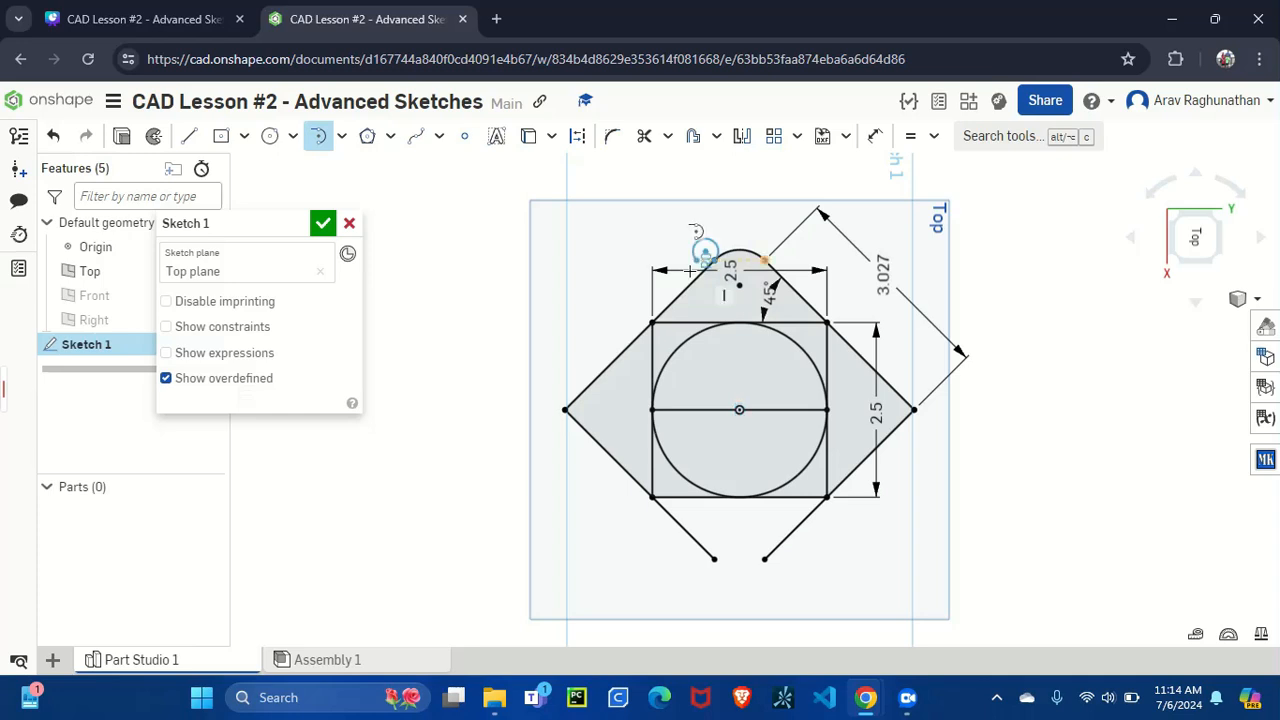
key(l)
key(Escape)
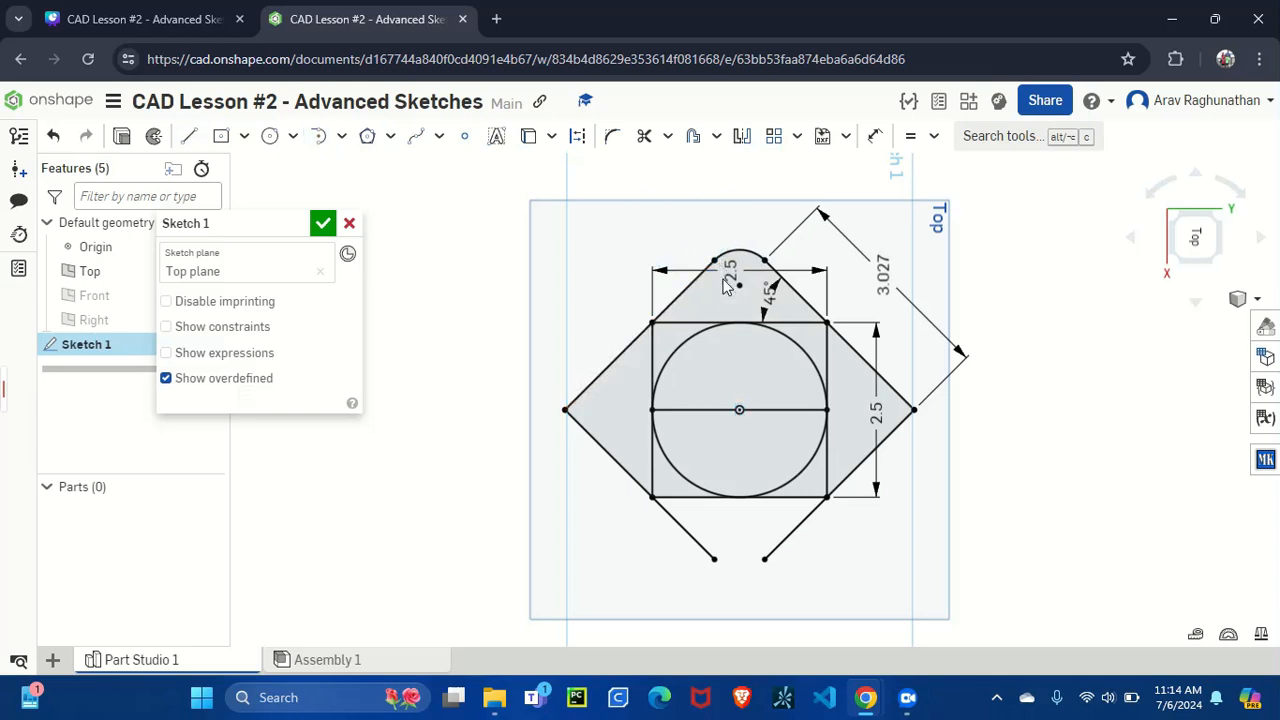
- Draw an arc joining the open ends of the two diagonal lines below the square
click(318, 136)
click(765, 558)
click(713, 561)
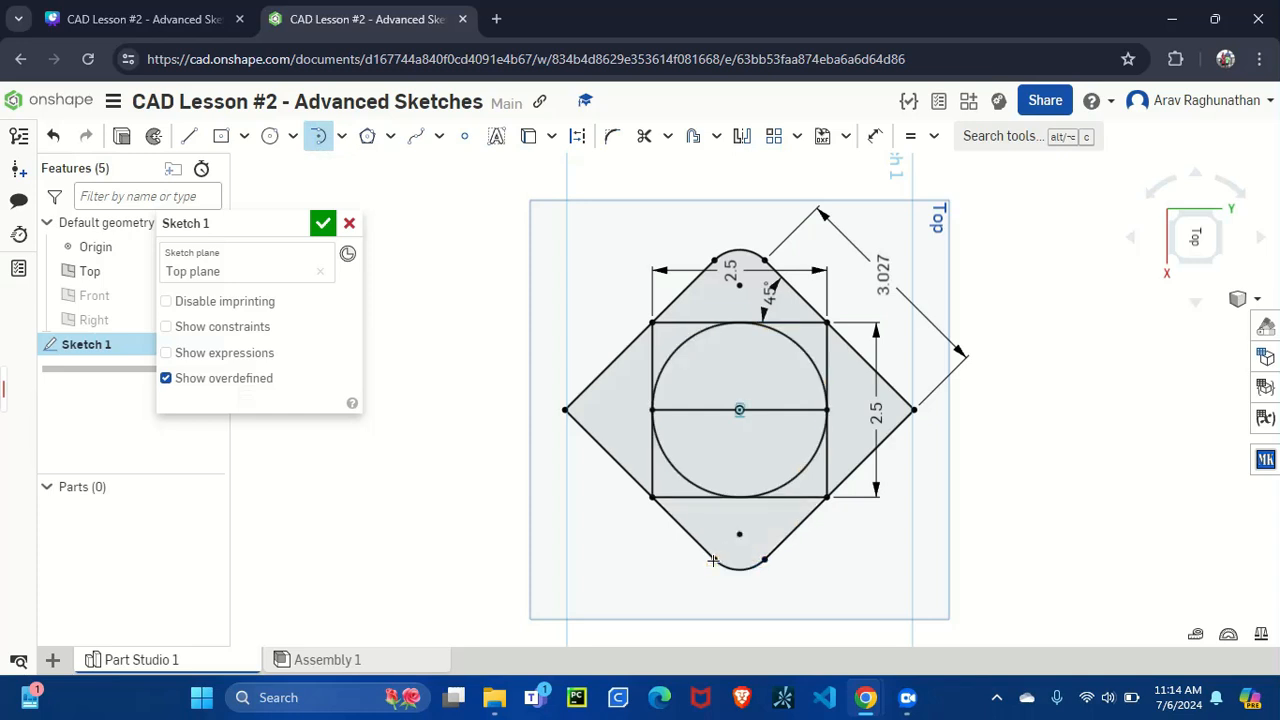
click(713, 561)
click(511, 538)
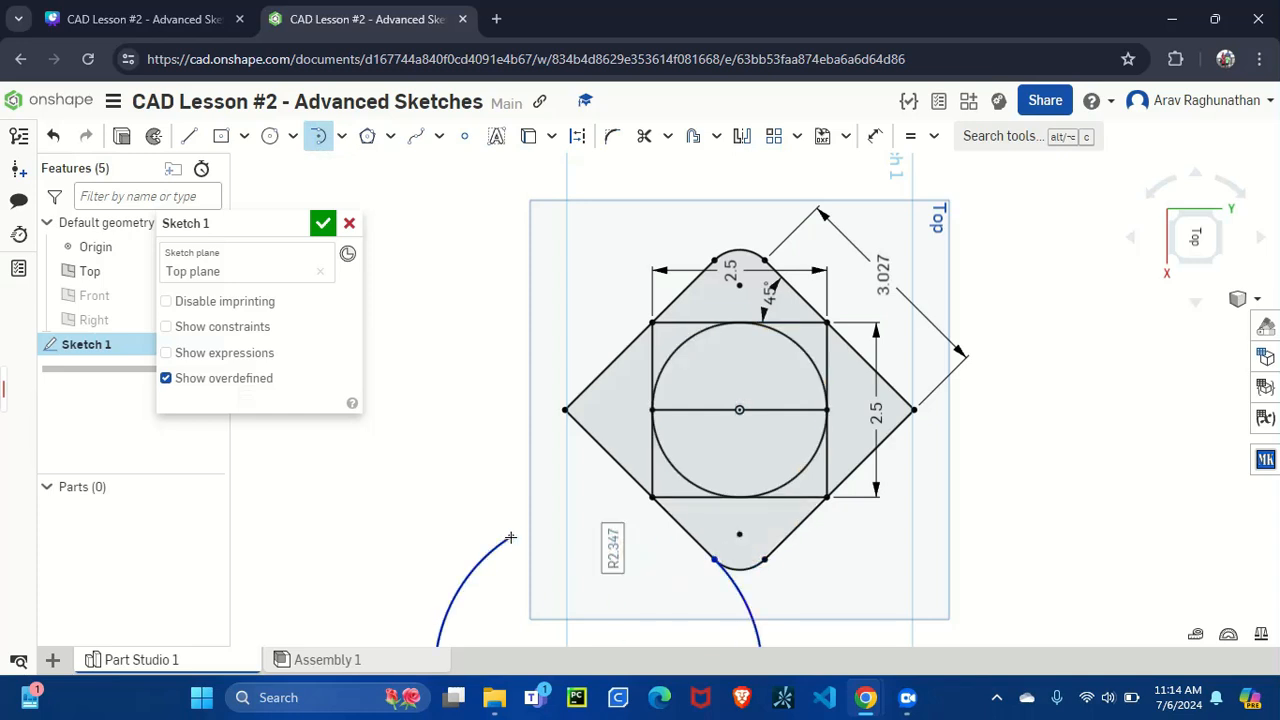
key(Escape)
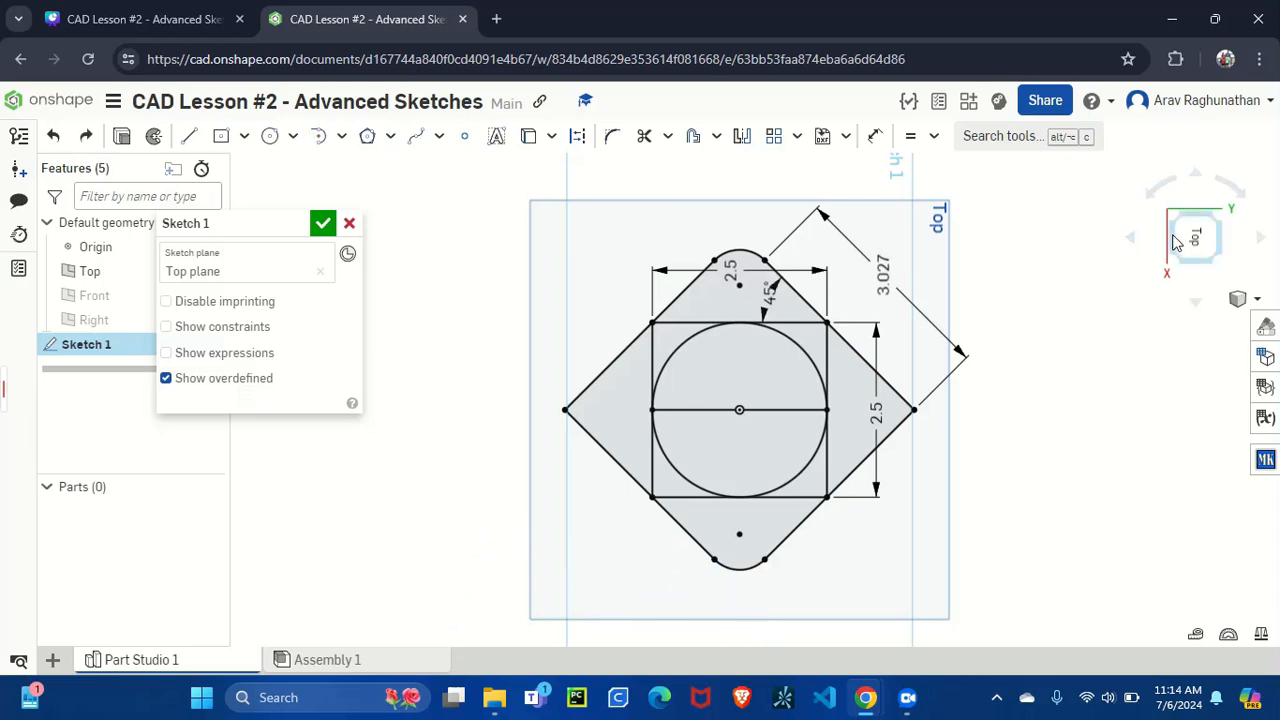
- Orient the view upright to the Top plane to examine the completed sketch
click(1220, 218)
drag(1220, 218, 1205, 250)
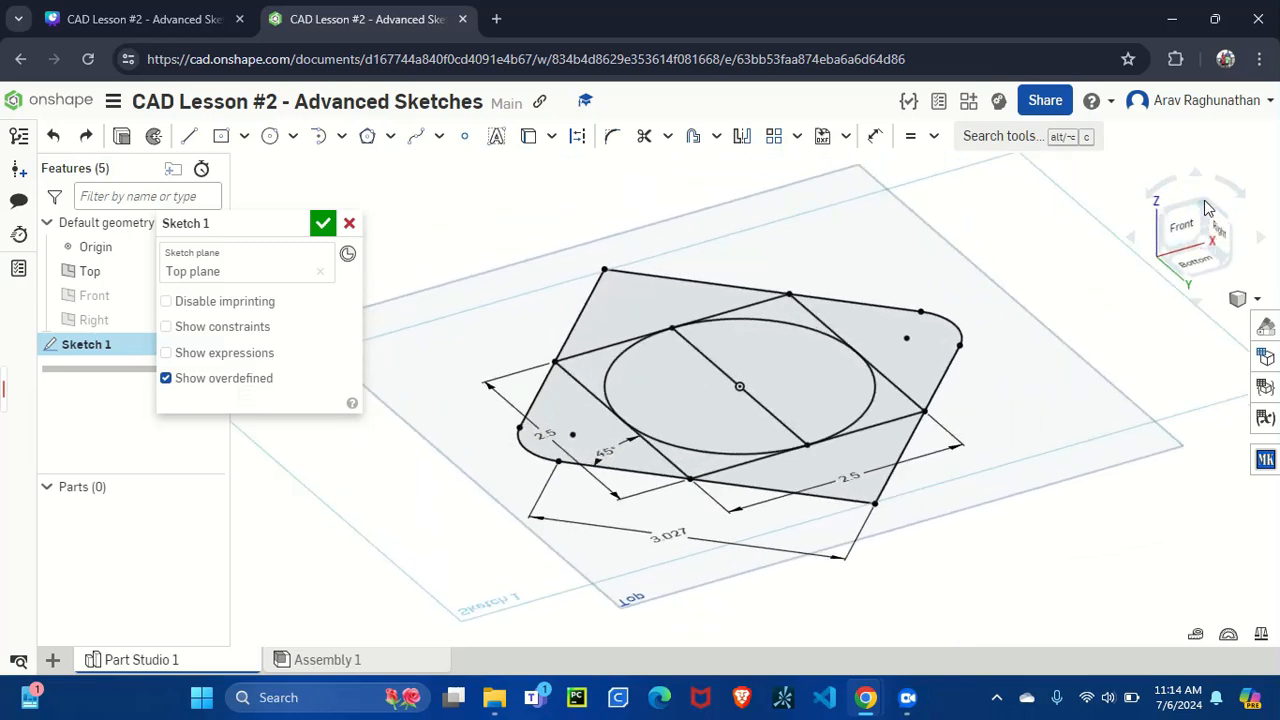
click(1203, 220)
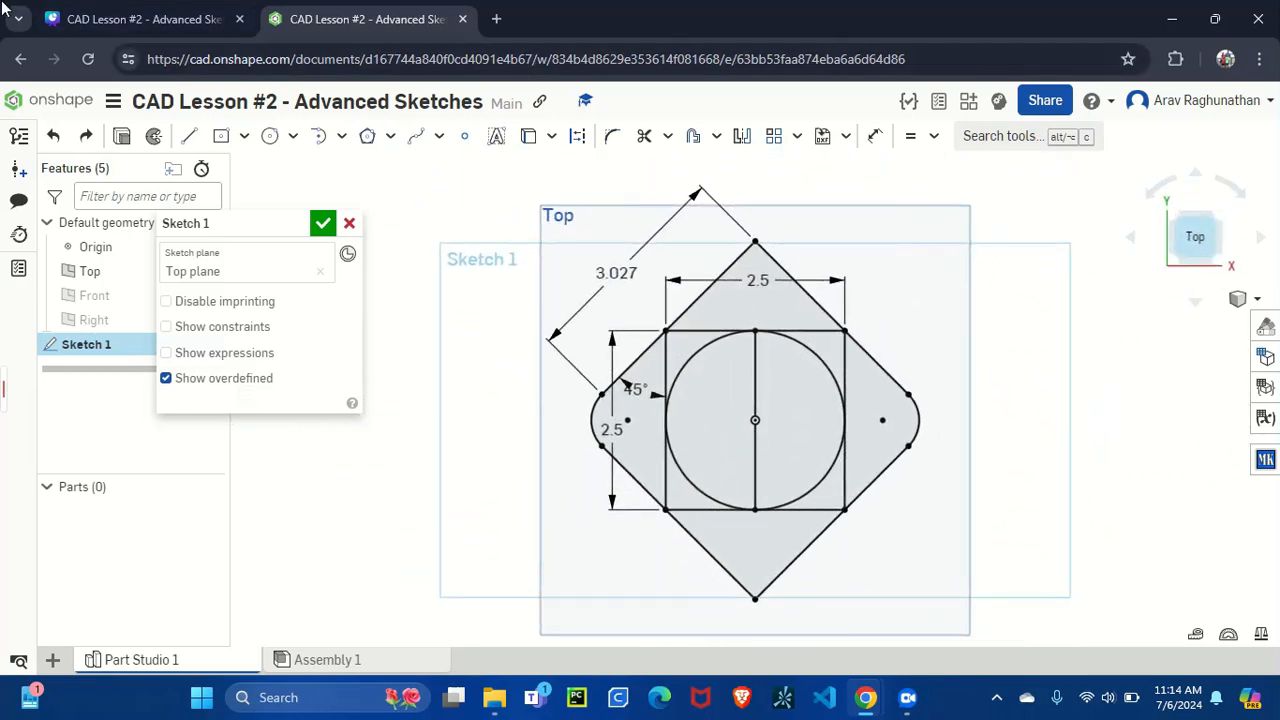
- Switch to the Canva lesson and present the Guided Practice slide in full screen to compare its reference sketch
click(145, 19)
click(383, 10)
click(115, 12)
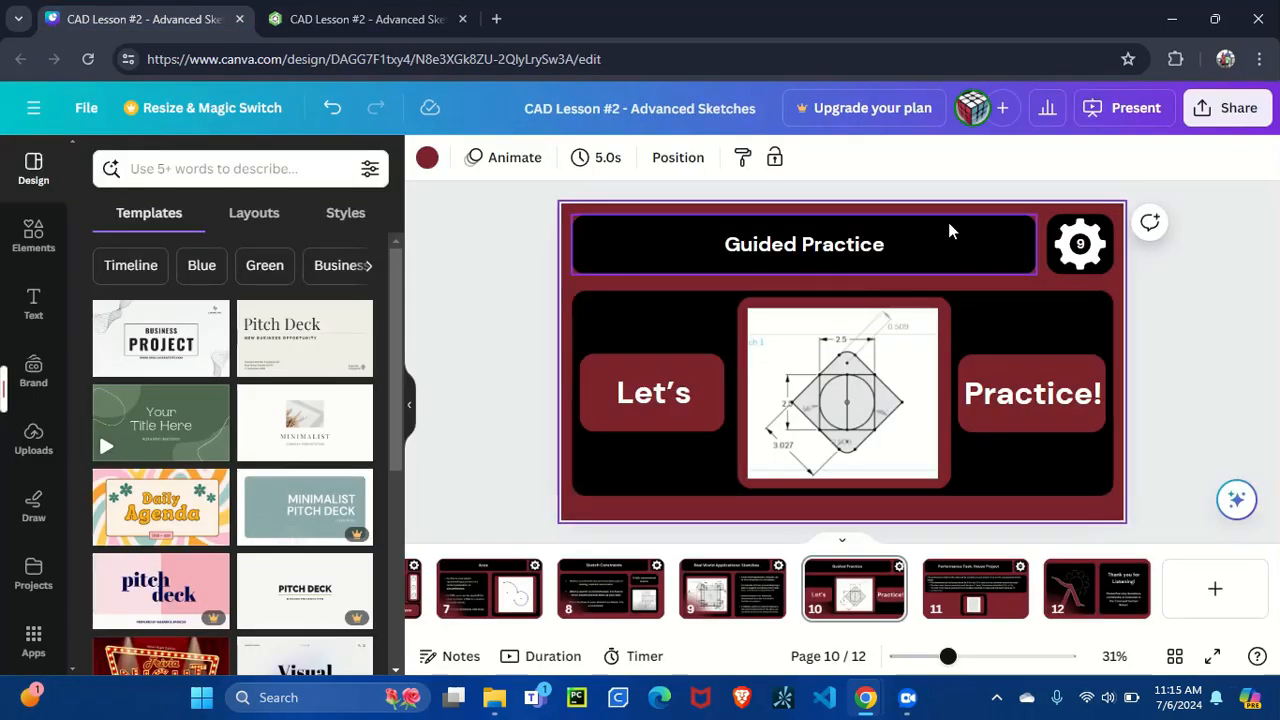
key(ctrl+alt+p)
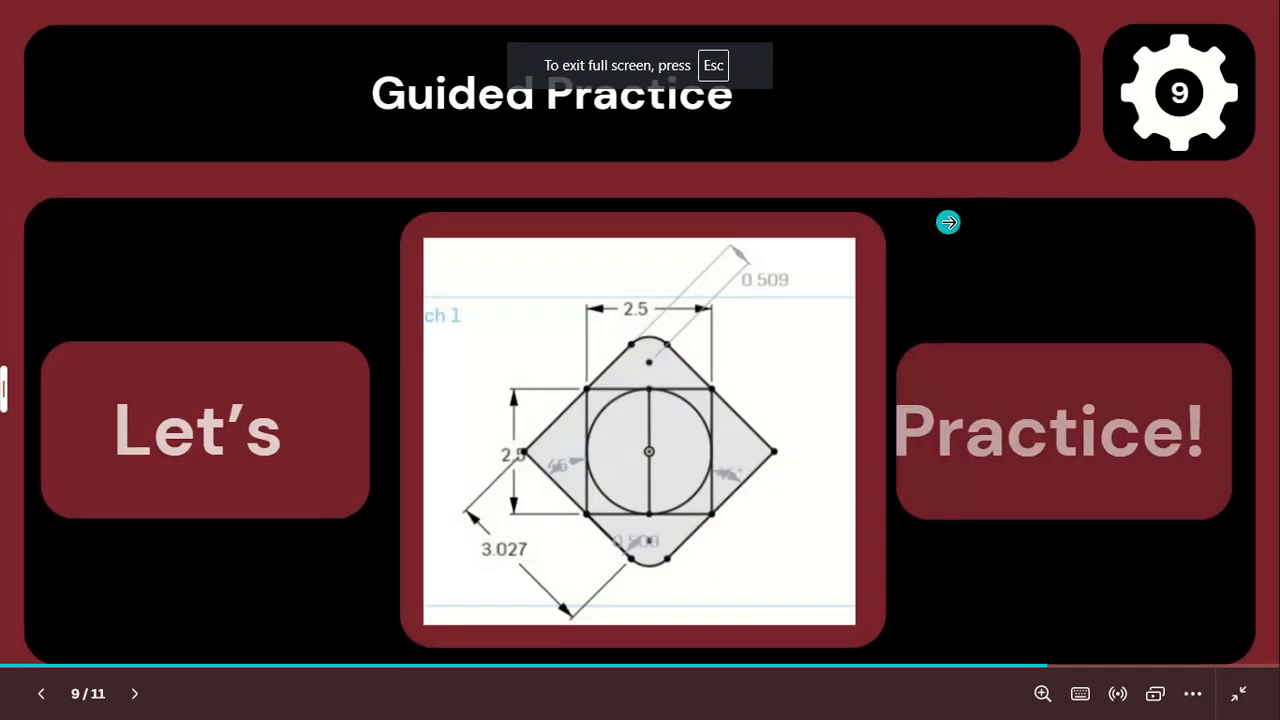
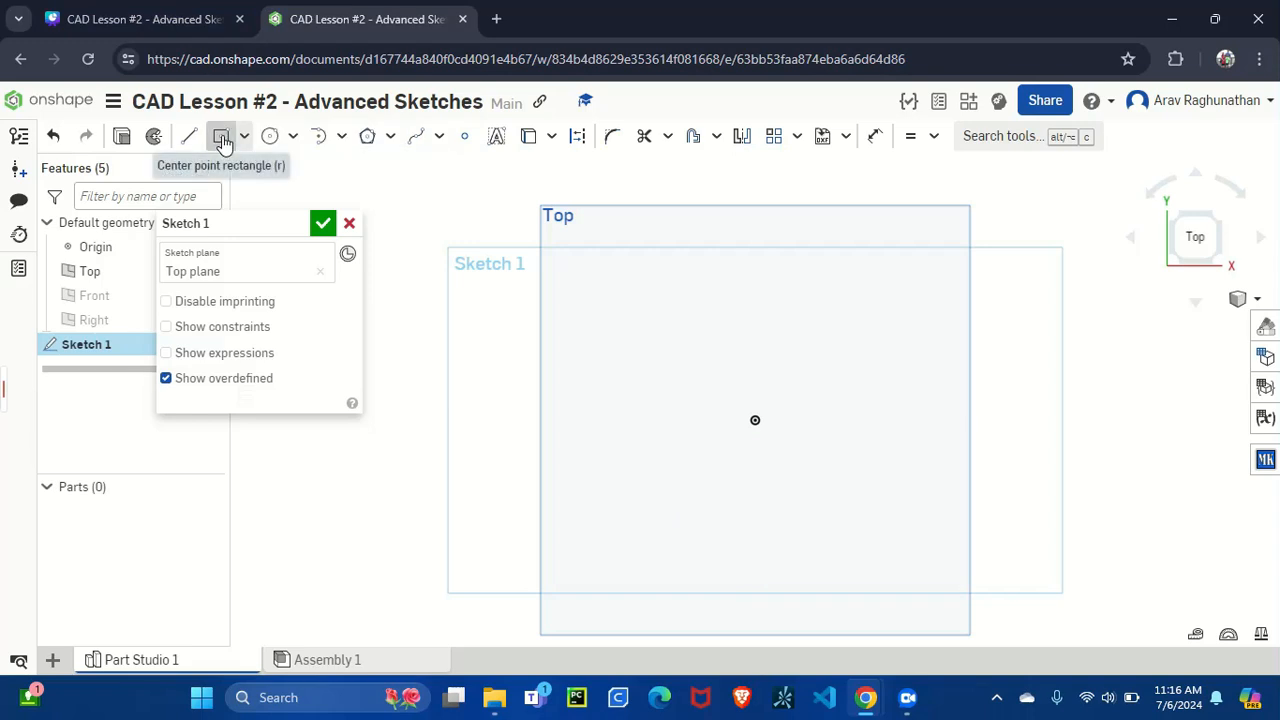
- Choose the center point rectangle for the house sketch and check the requirements on Canva's Performance Task: House Project slide
click(244, 136)
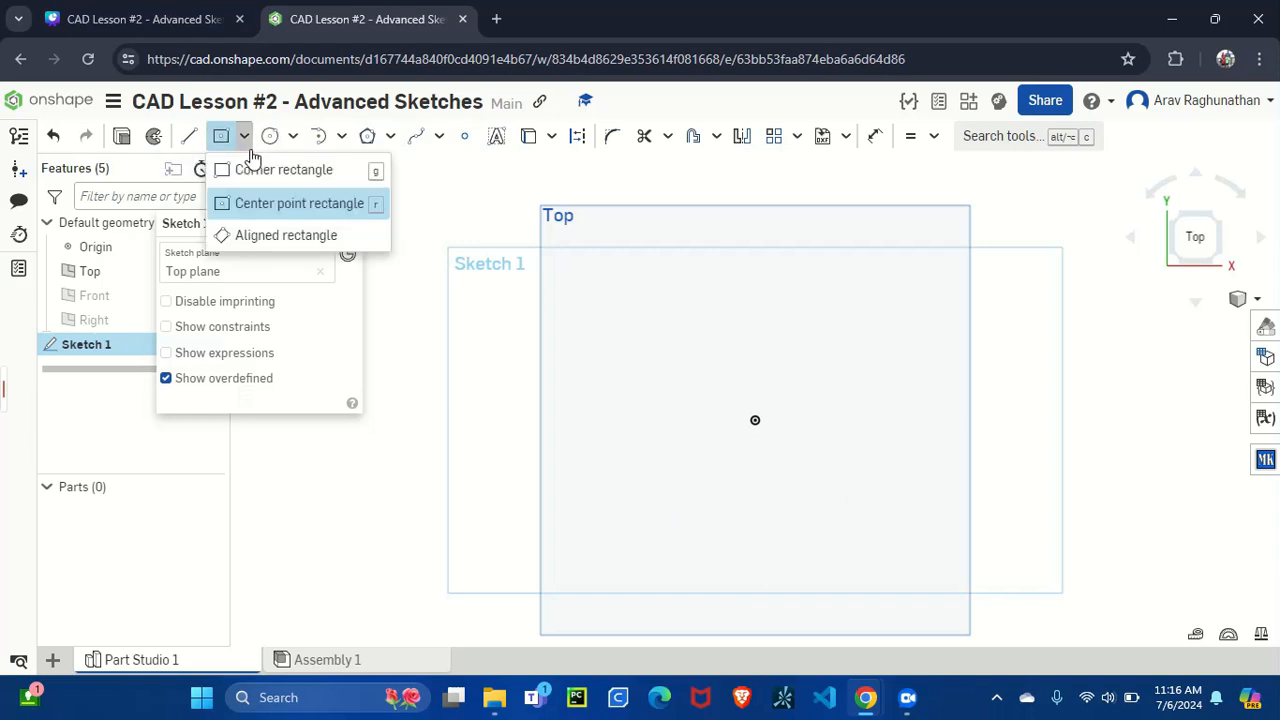
click(251, 201)
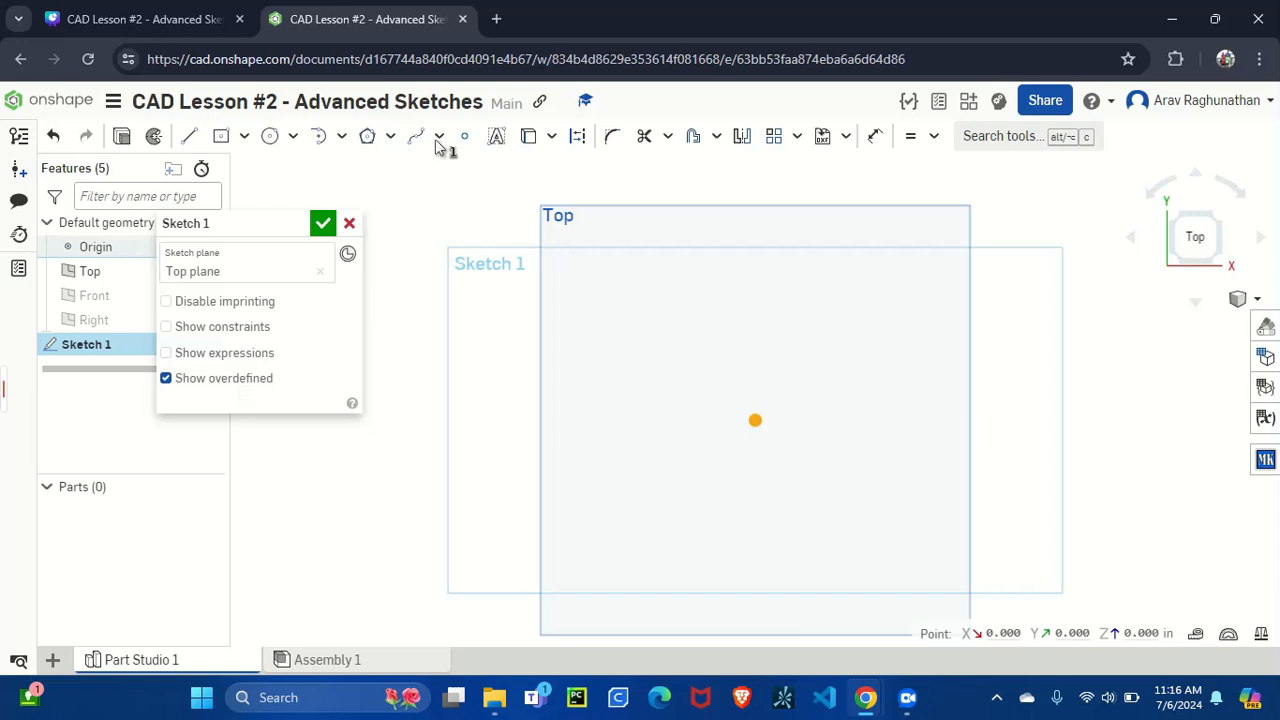
click(128, 18)
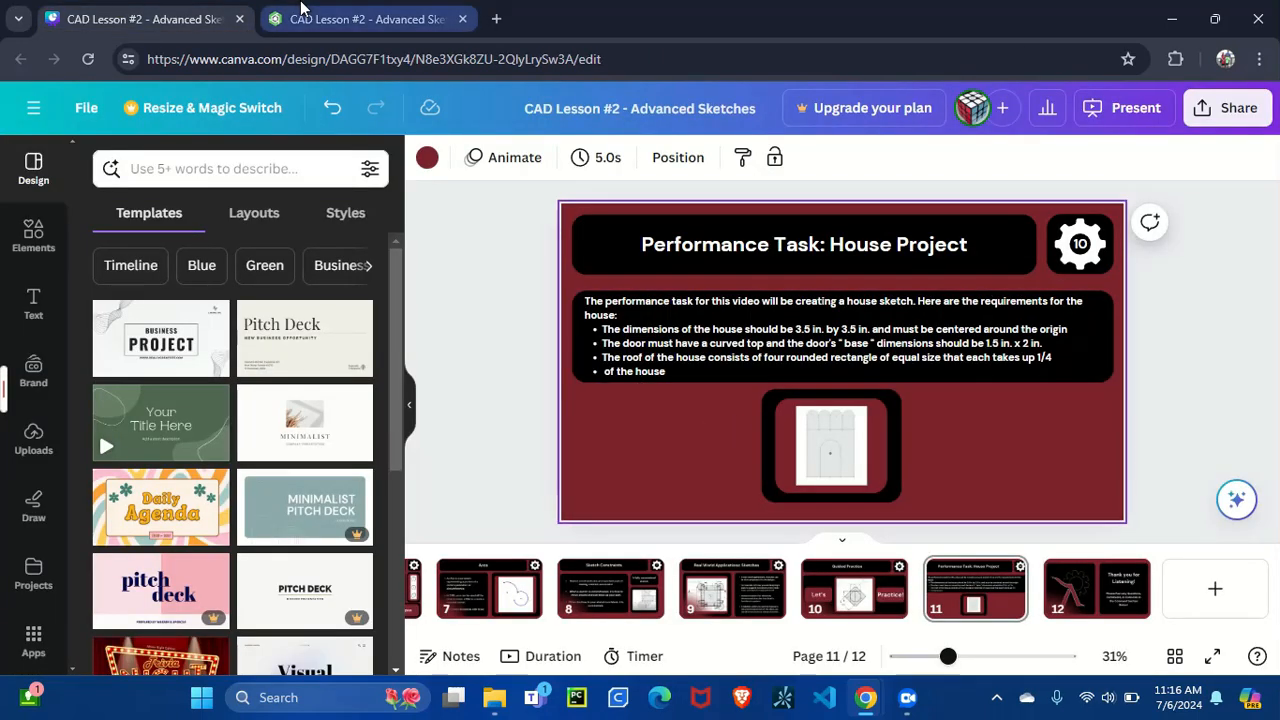
- Switch back to Onshape and draw a center point rectangle around the origin, about 2.92 in wide and 3.19 in high
click(360, 18)
click(221, 136)
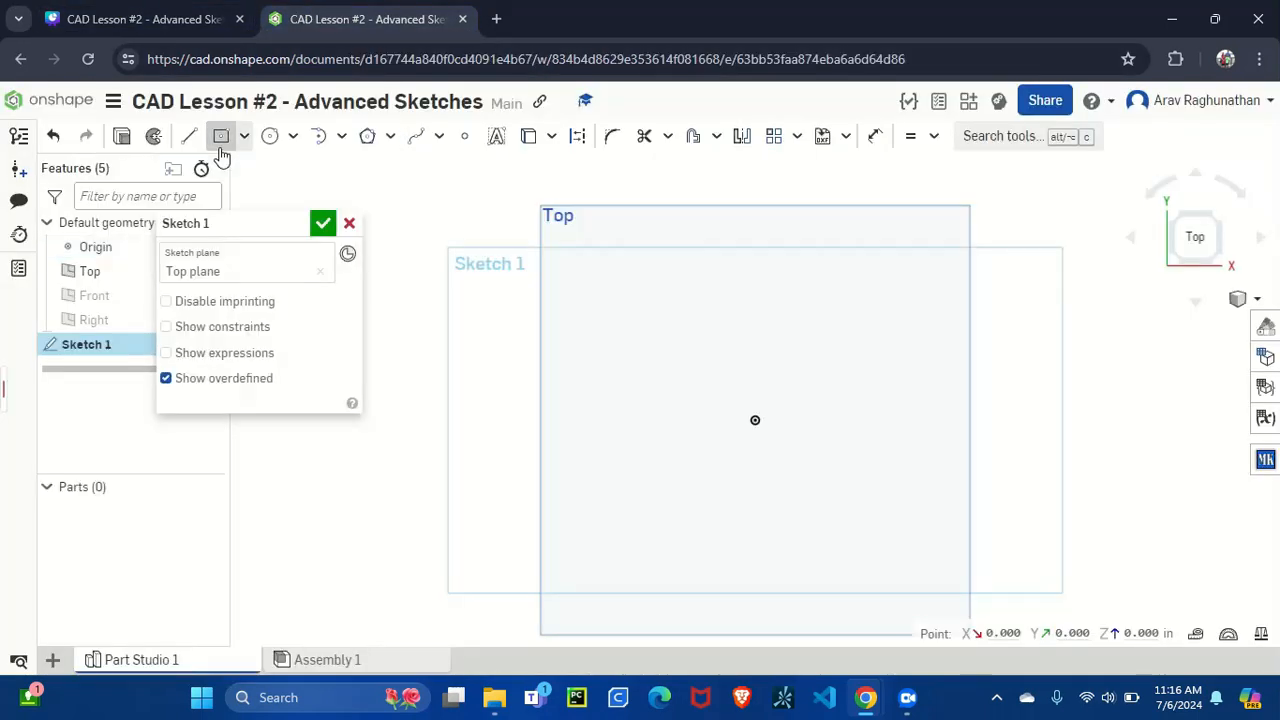
click(755, 420)
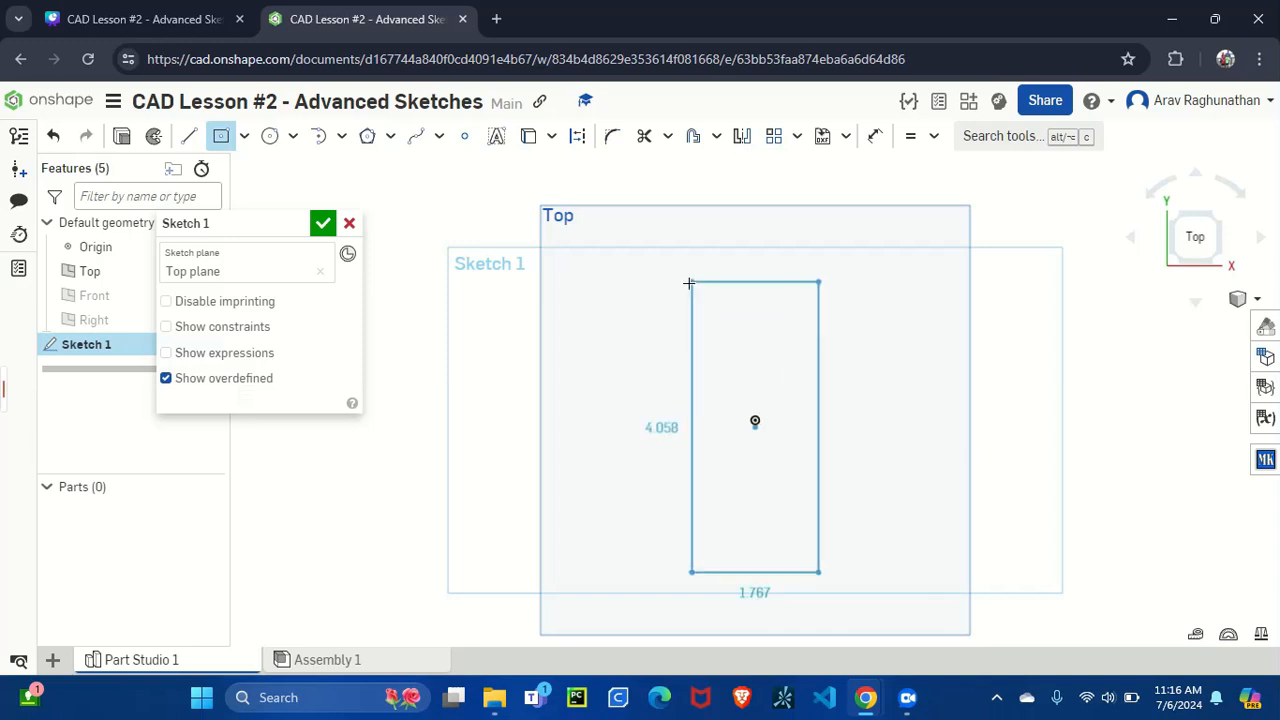
click(650, 314)
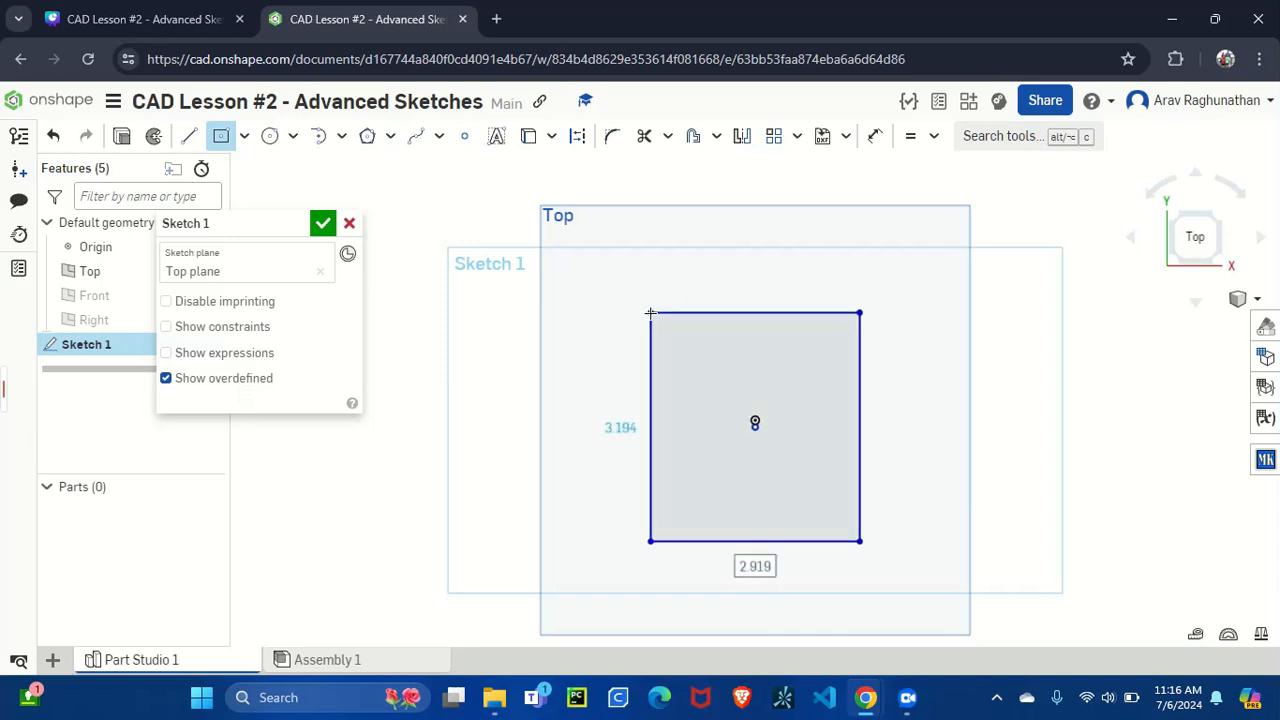
- Make the rectangle's center point coincident with the origin
key(d)
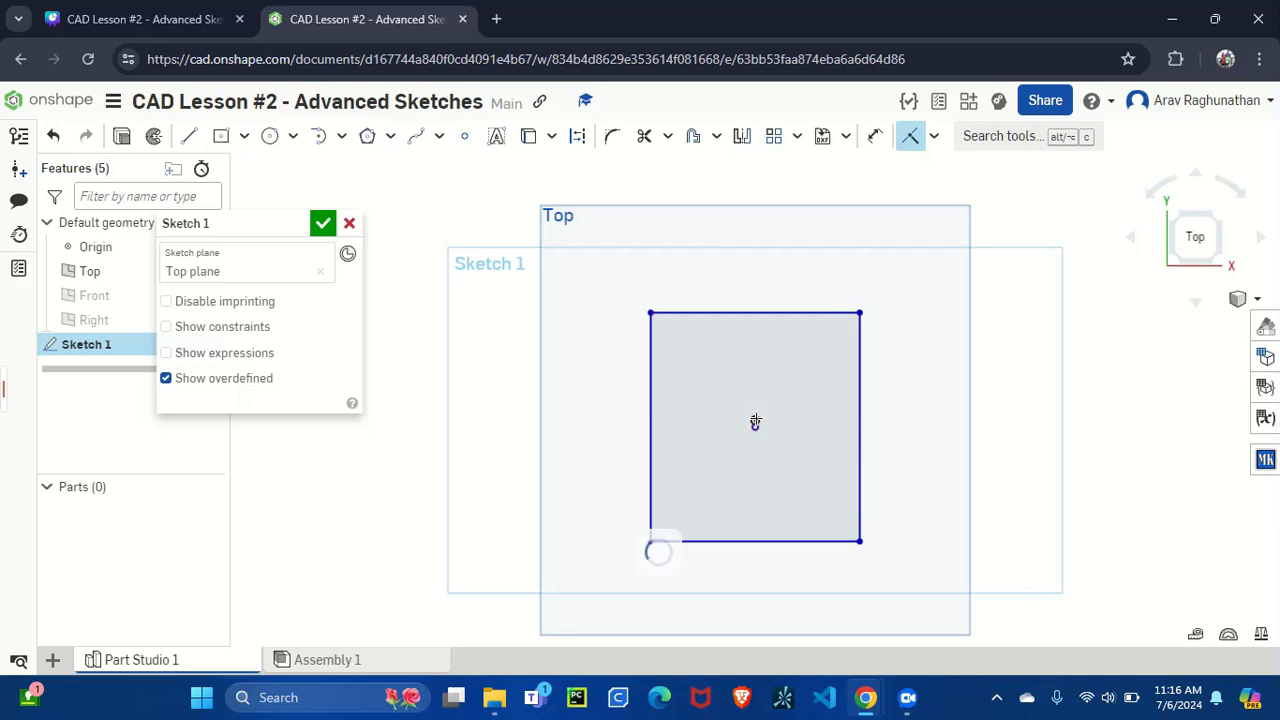
scroll(753, 424, up, 10)
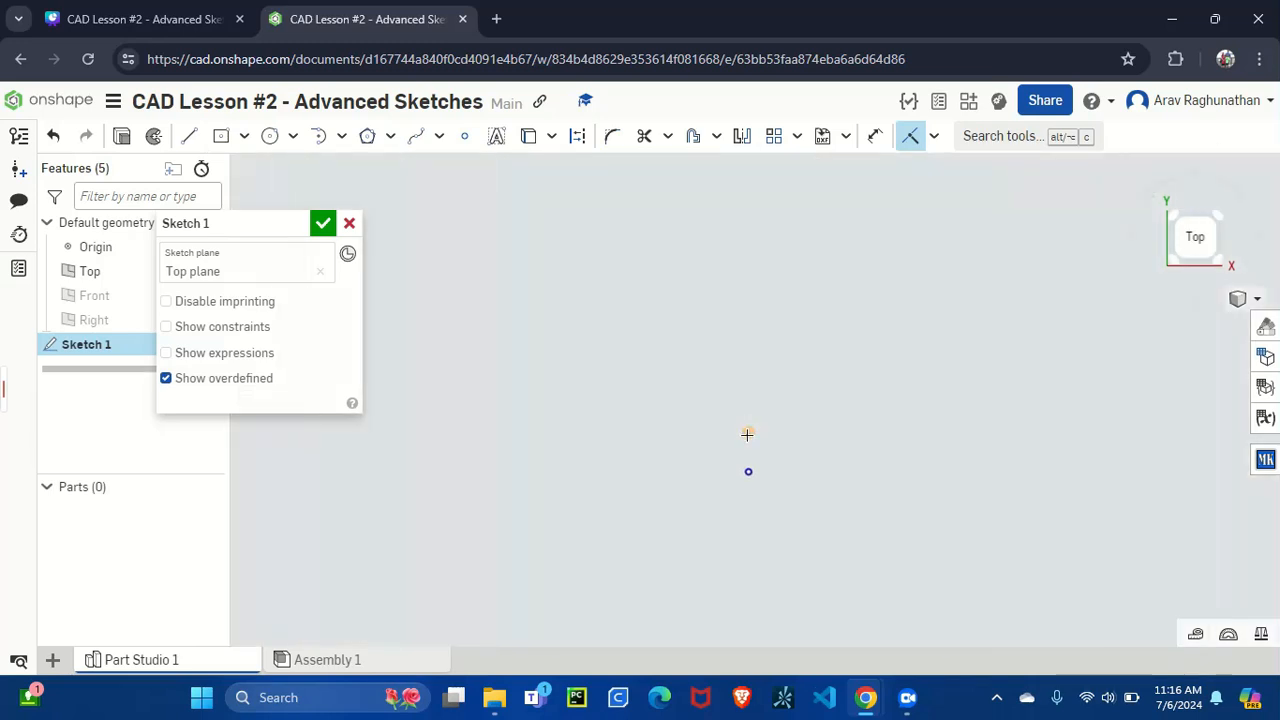
click(748, 471)
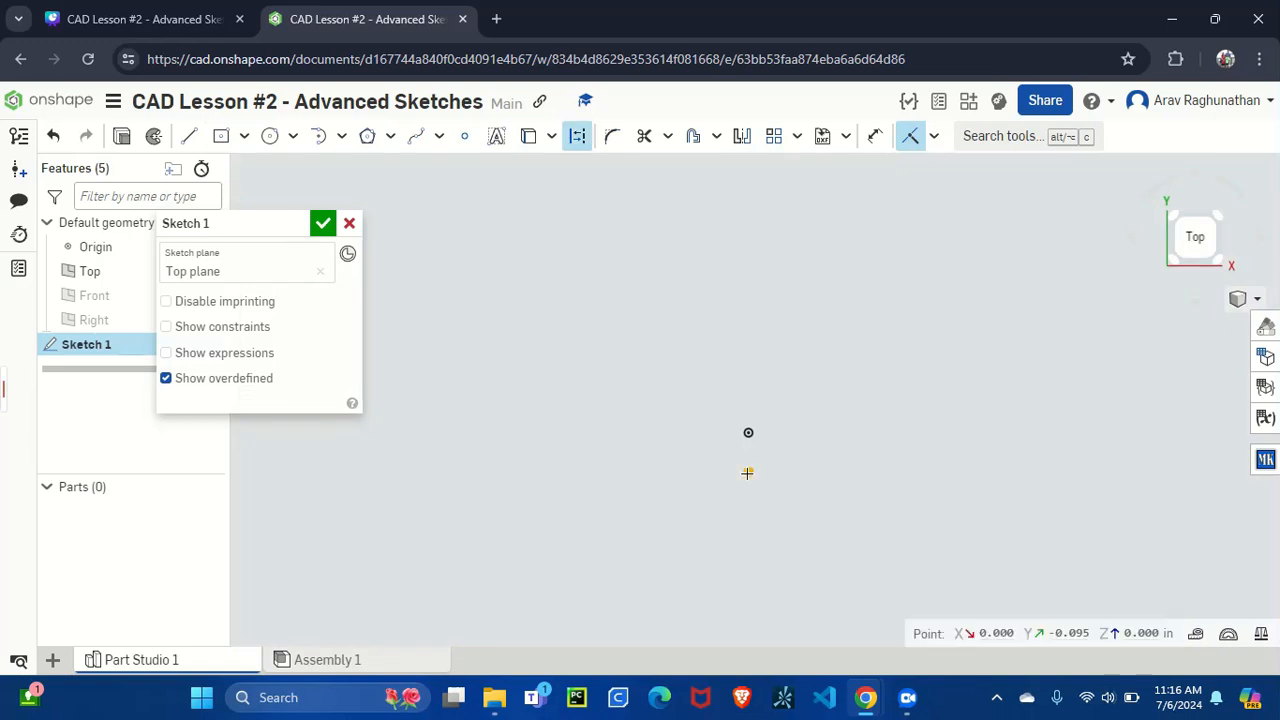
click(577, 136)
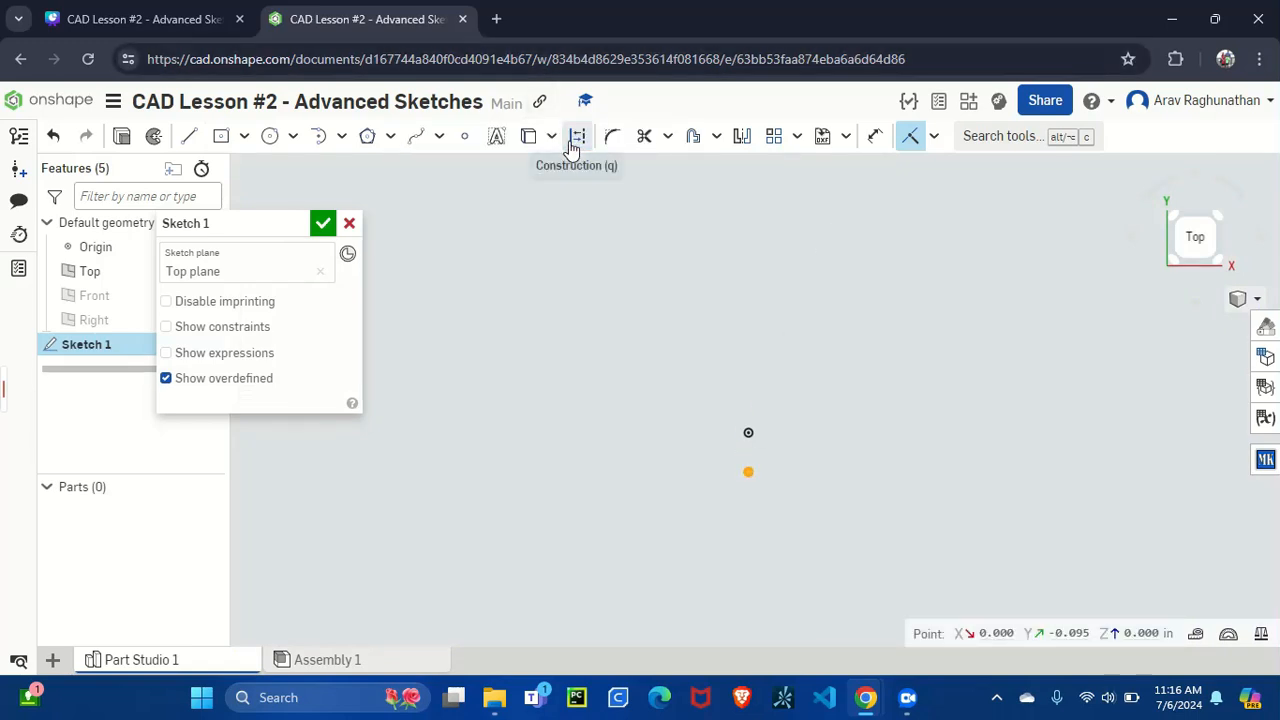
scroll(748, 434, down, 5)
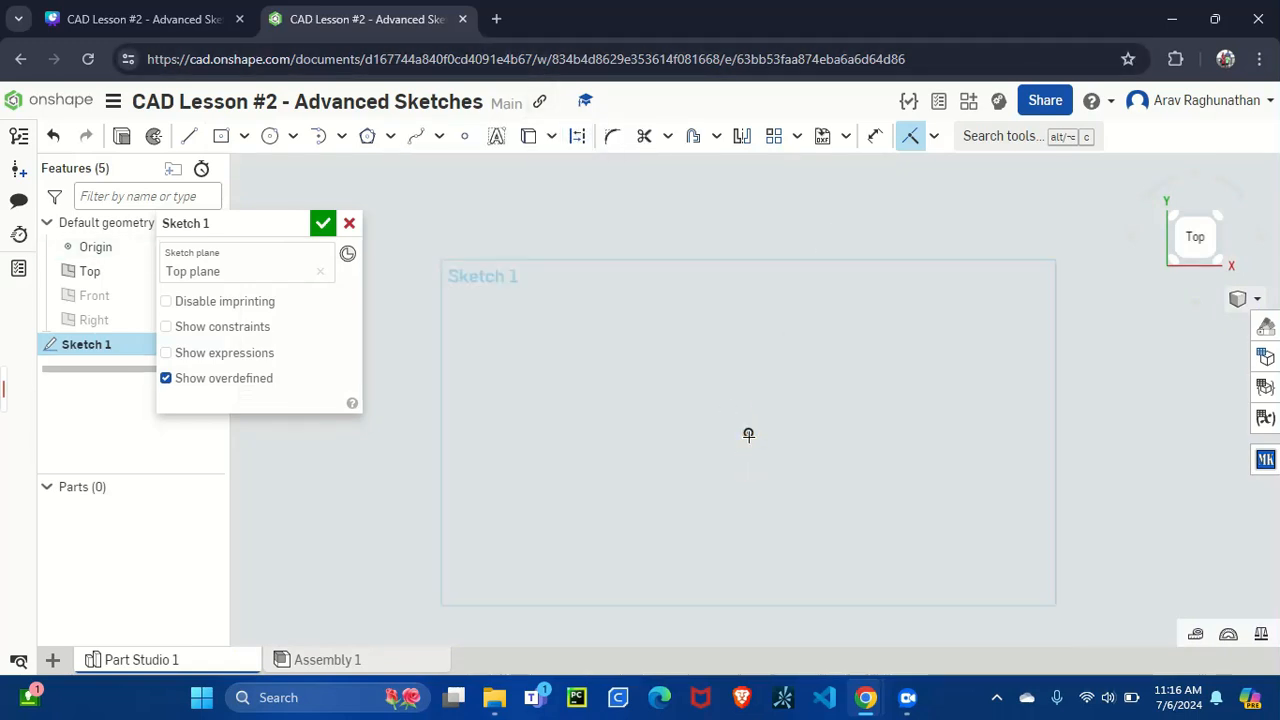
scroll(748, 435, down, 4)
scroll(728, 451, up, 3)
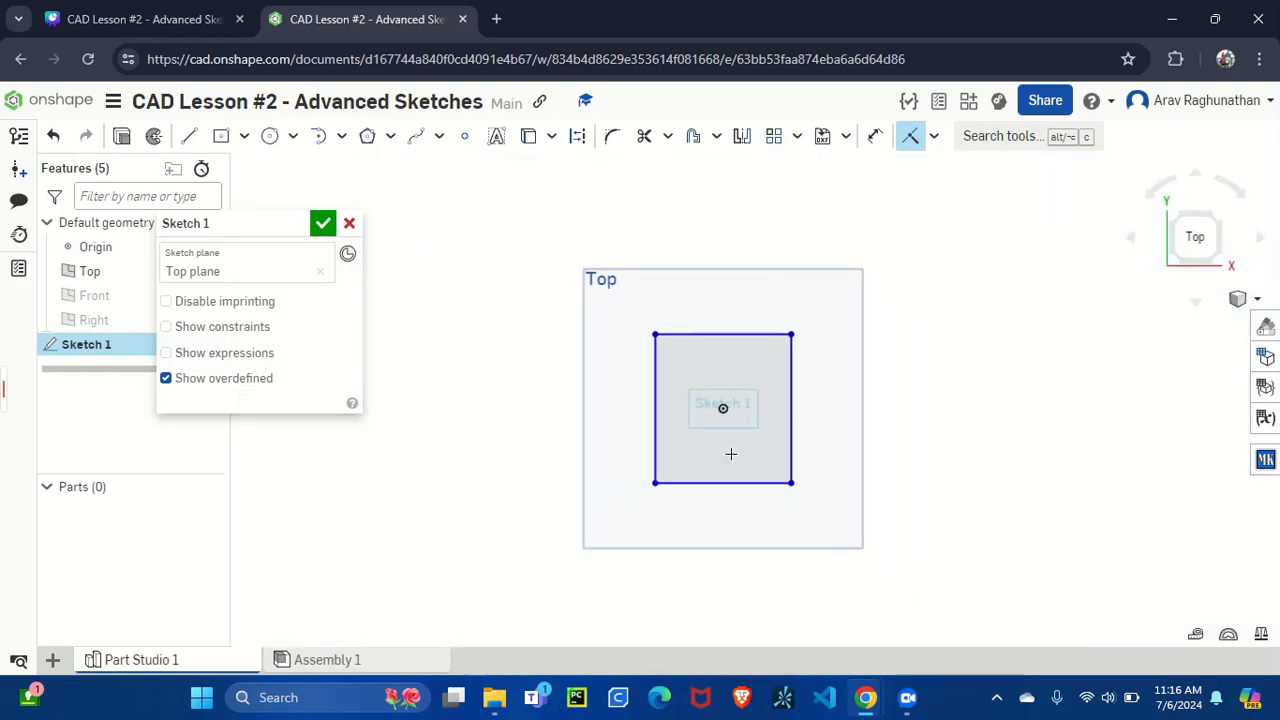
- Dimension the house rectangle's width and height to 3.5 in each
click(875, 136)
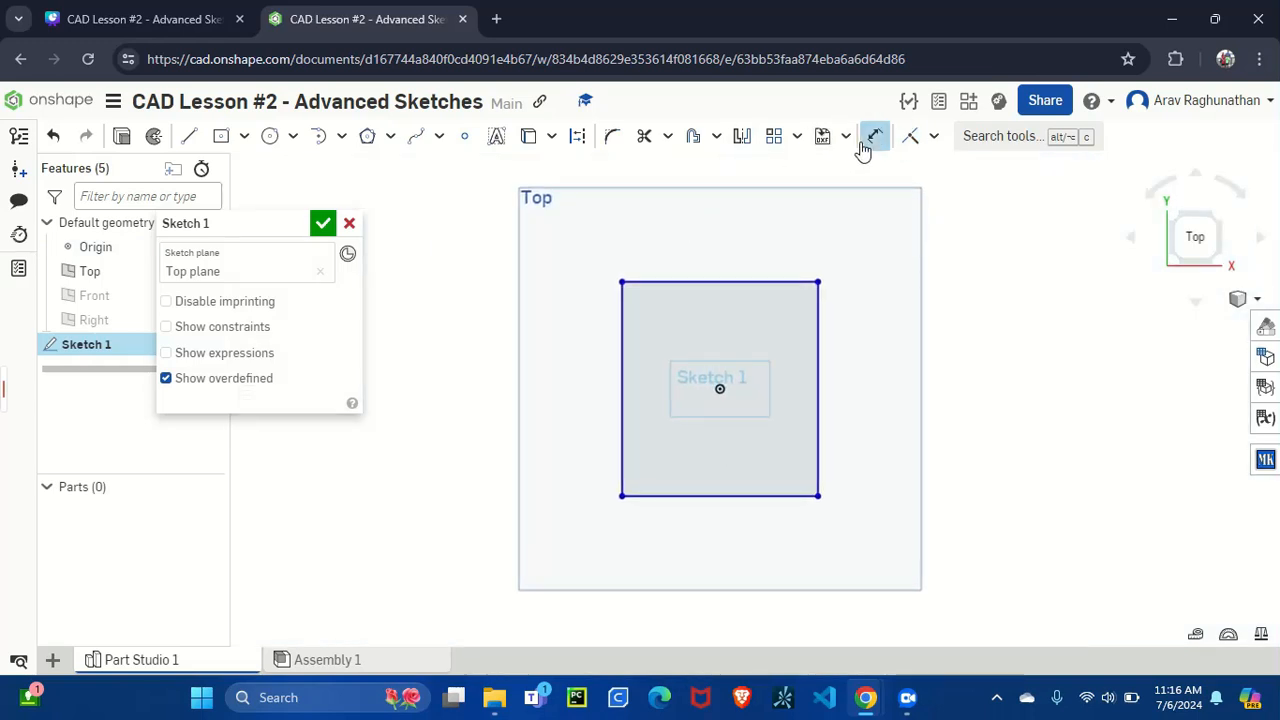
click(698, 282)
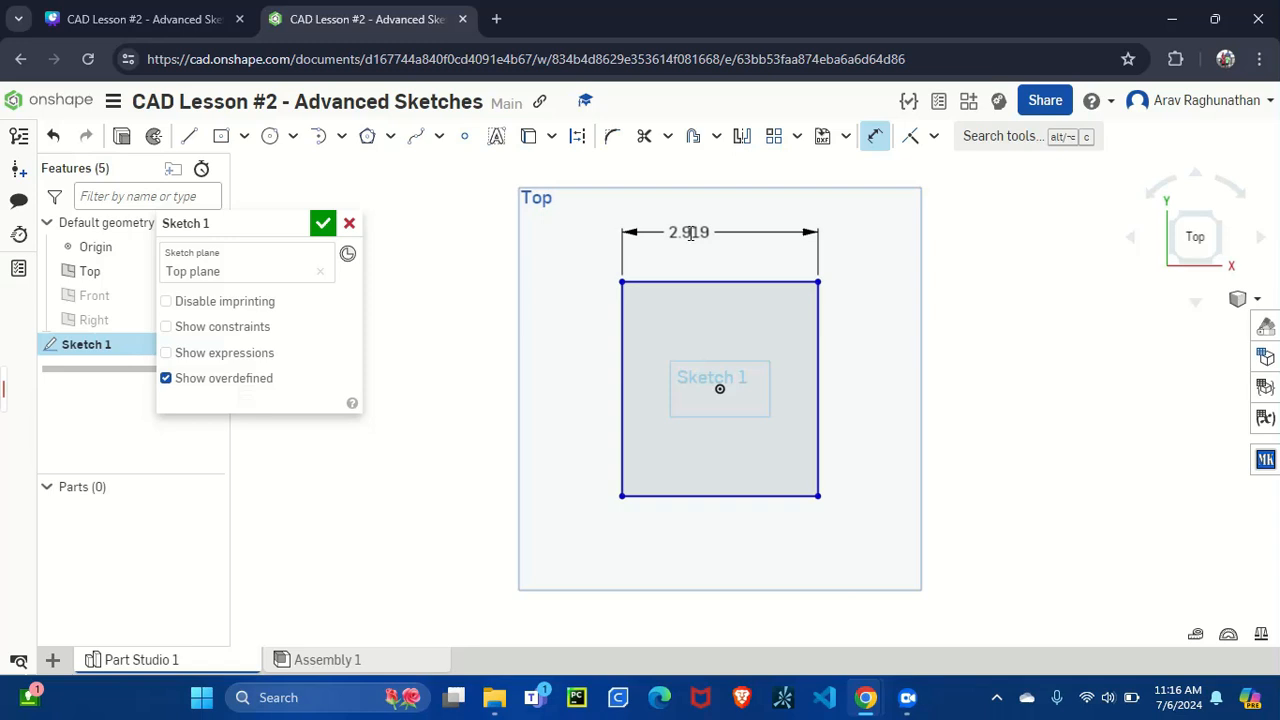
click(690, 233)
text(3.5)
key(Return)
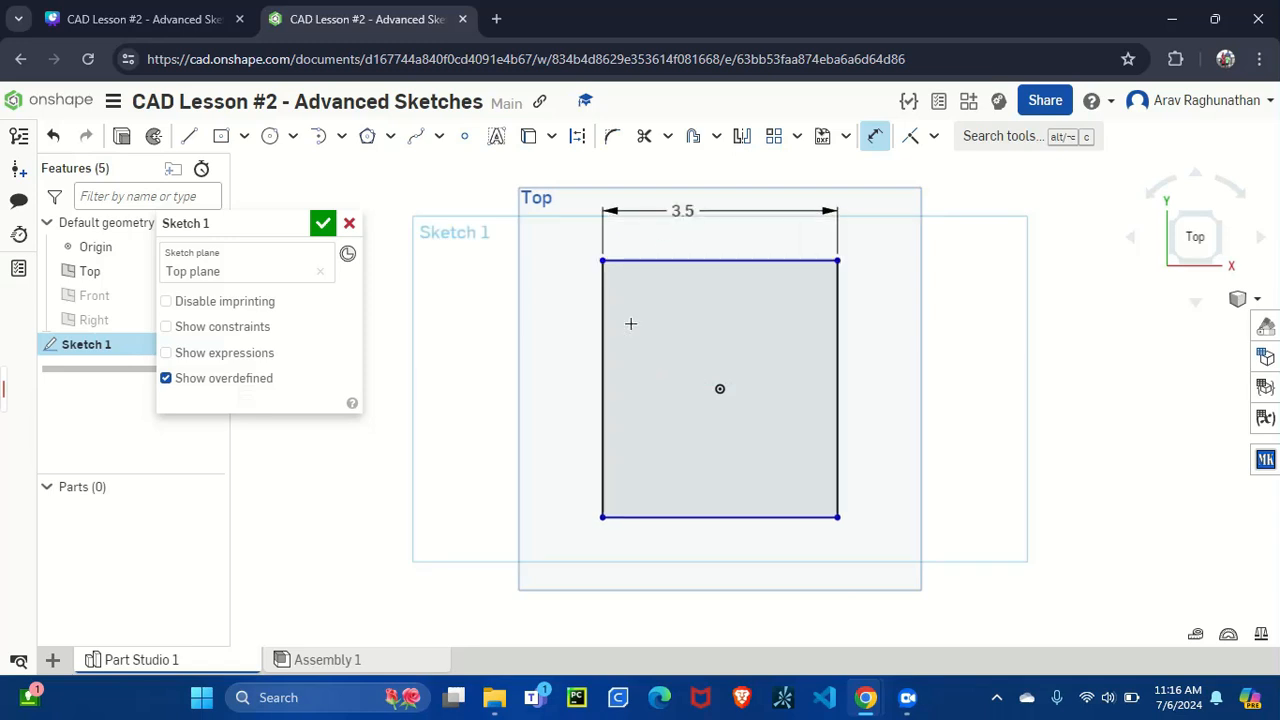
click(605, 391)
click(520, 371)
text(3)
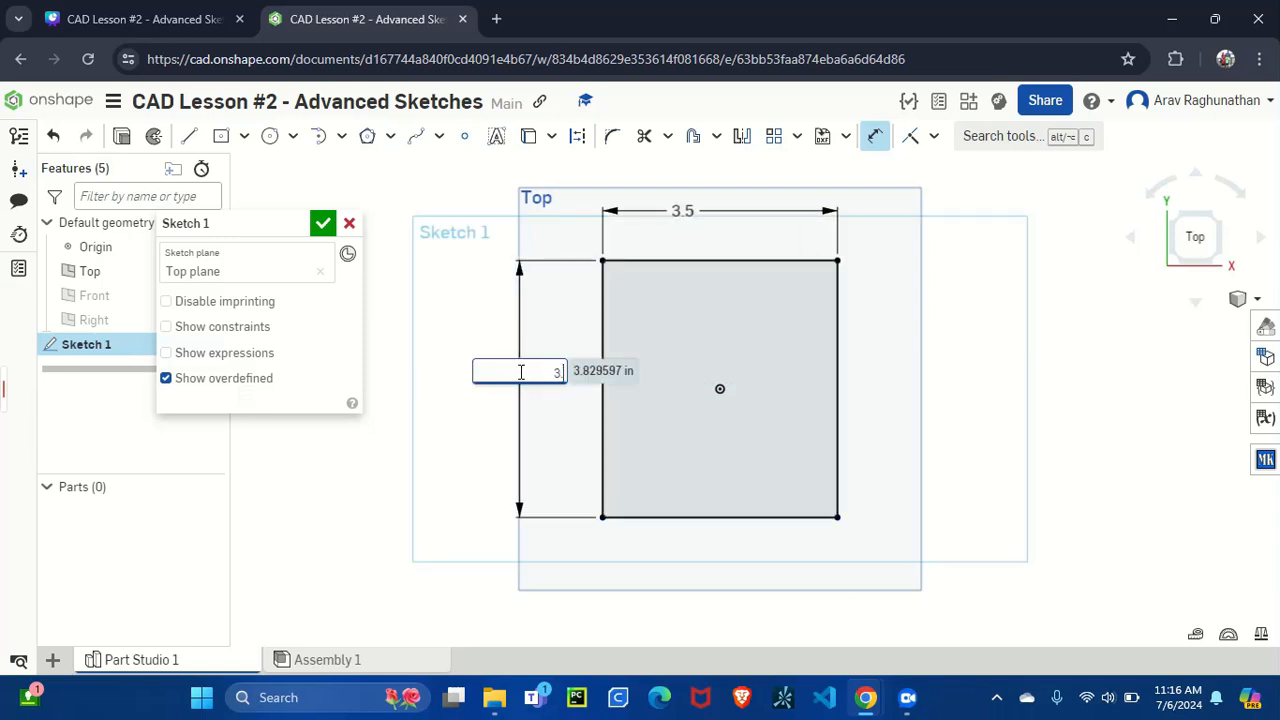
text(.5)
key(Return)
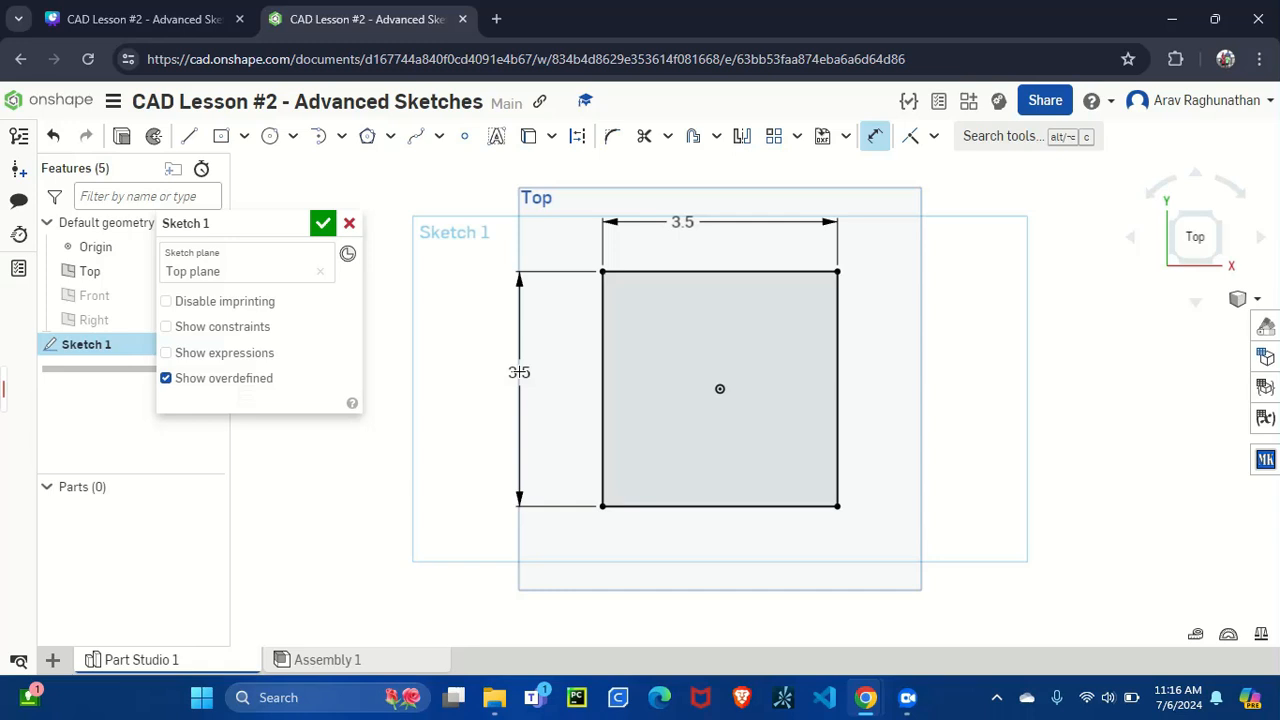
- Check the house reference picture on Canva's House Project slide and return to the Onshape sketch
click(157, 10)
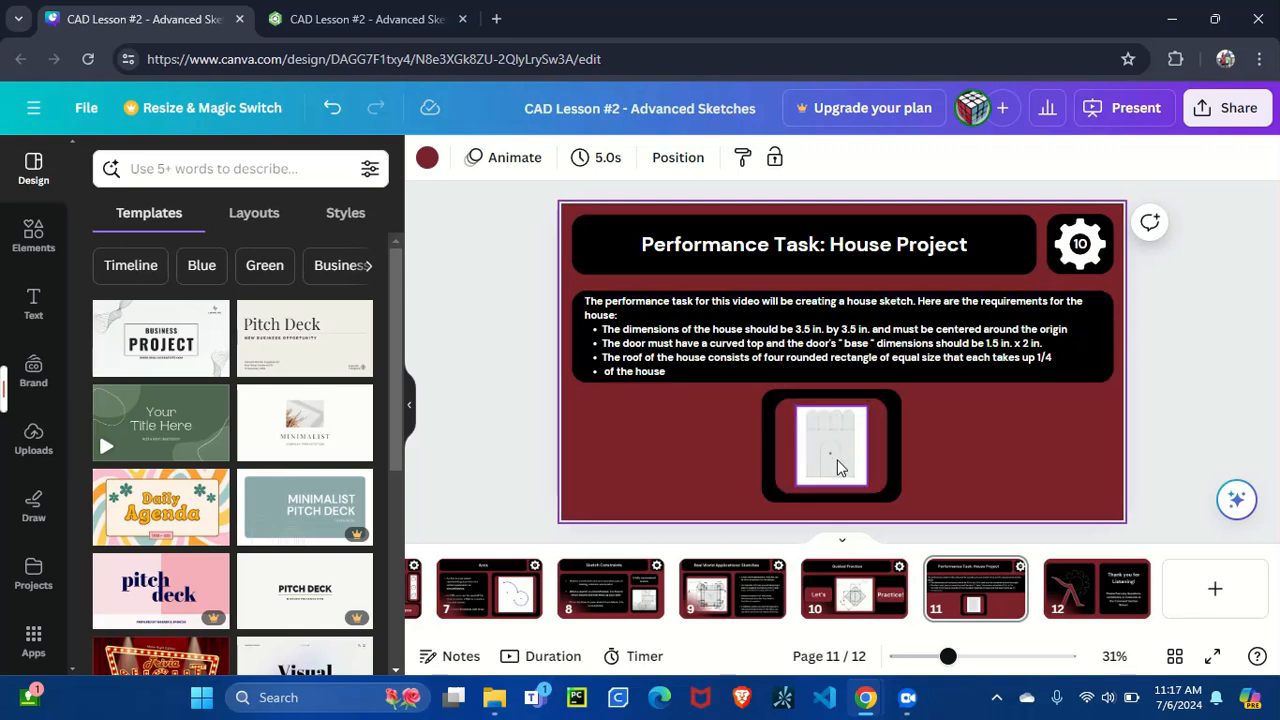
click(330, 9)
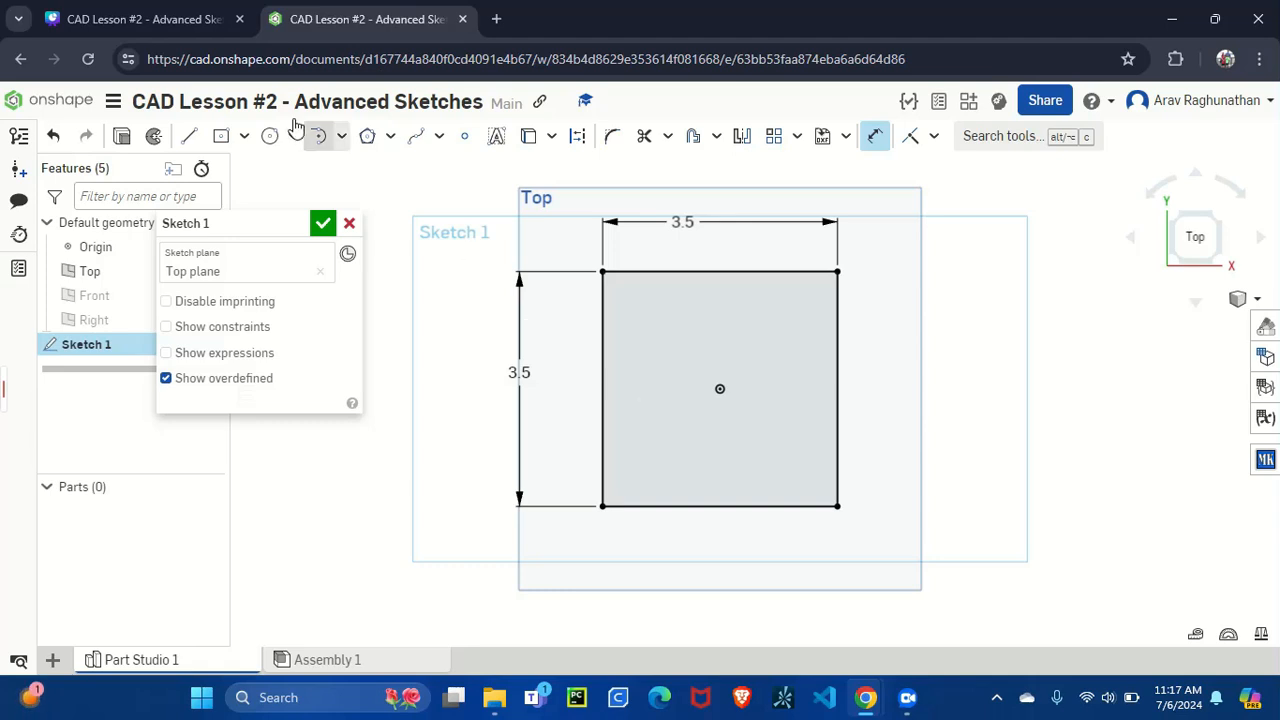
click(189, 136)
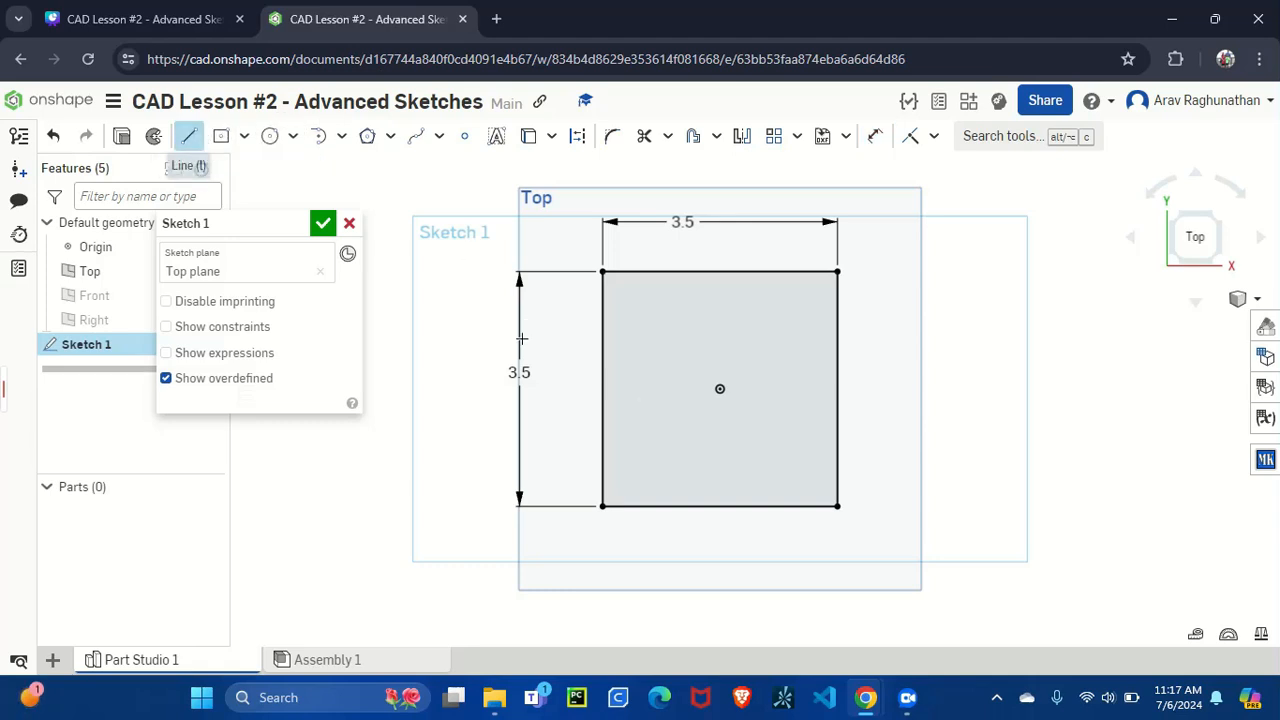
click(665, 506)
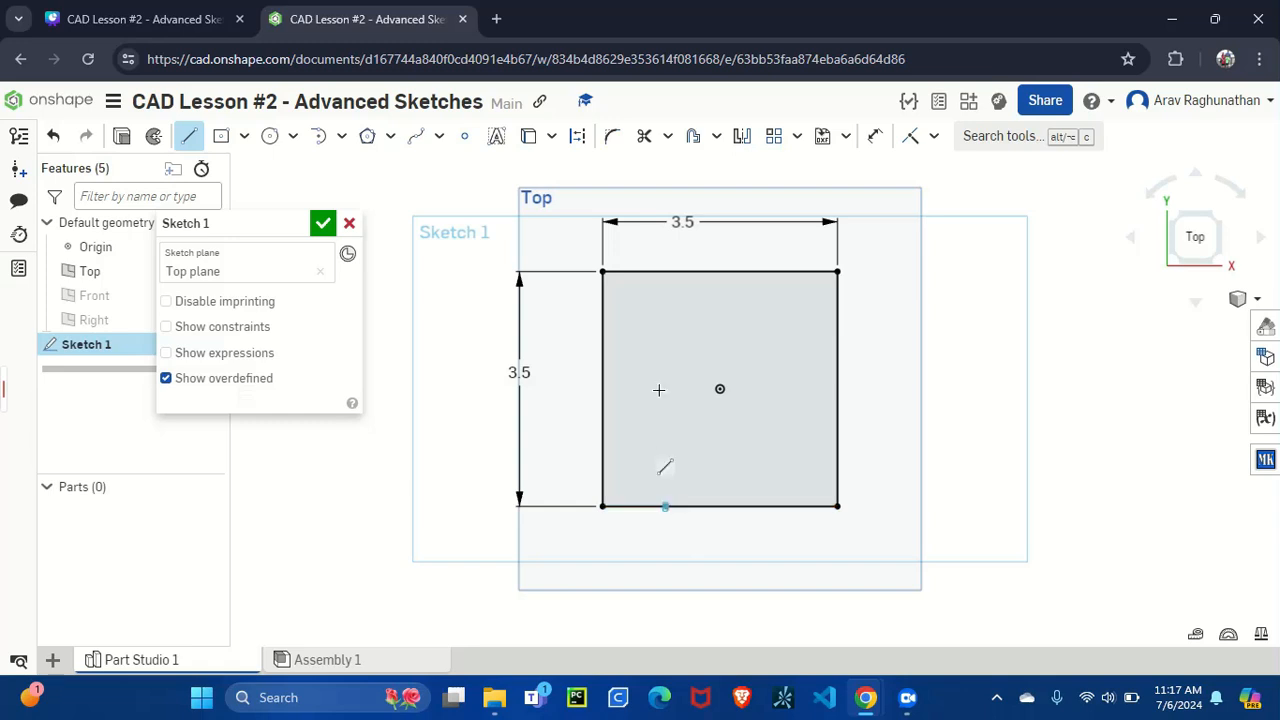
click(662, 390)
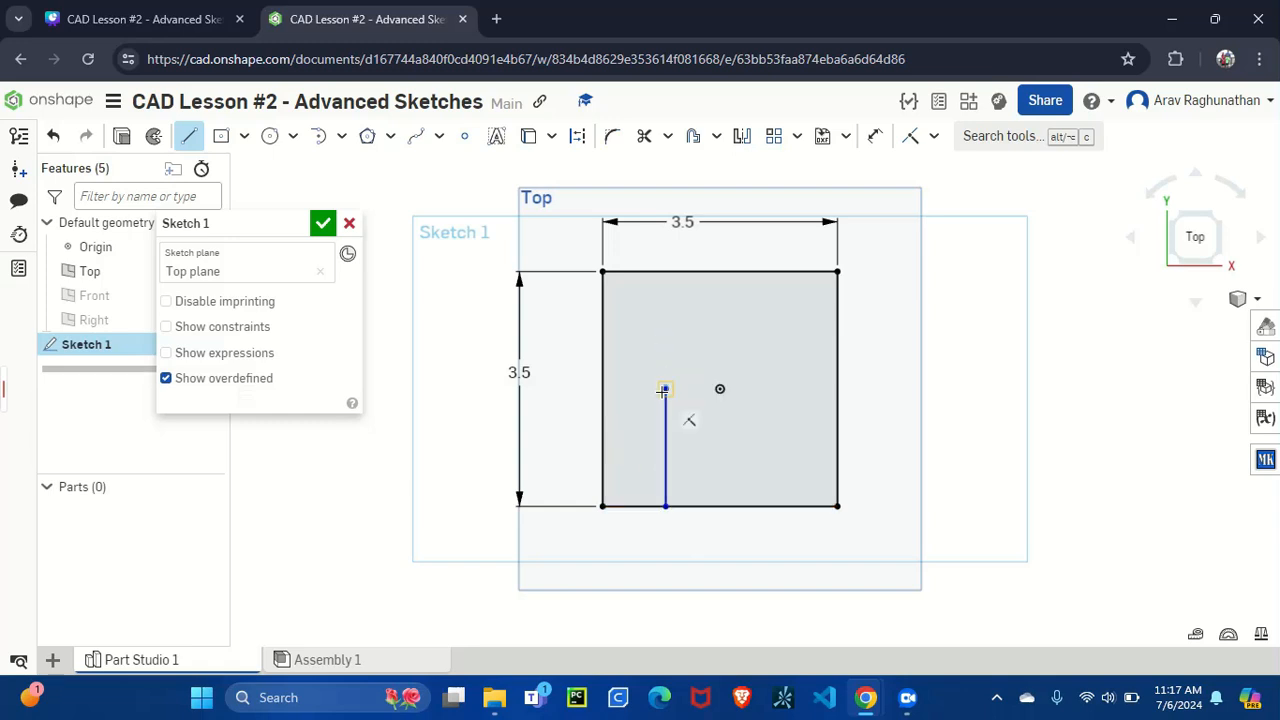
key(ctrl+z)
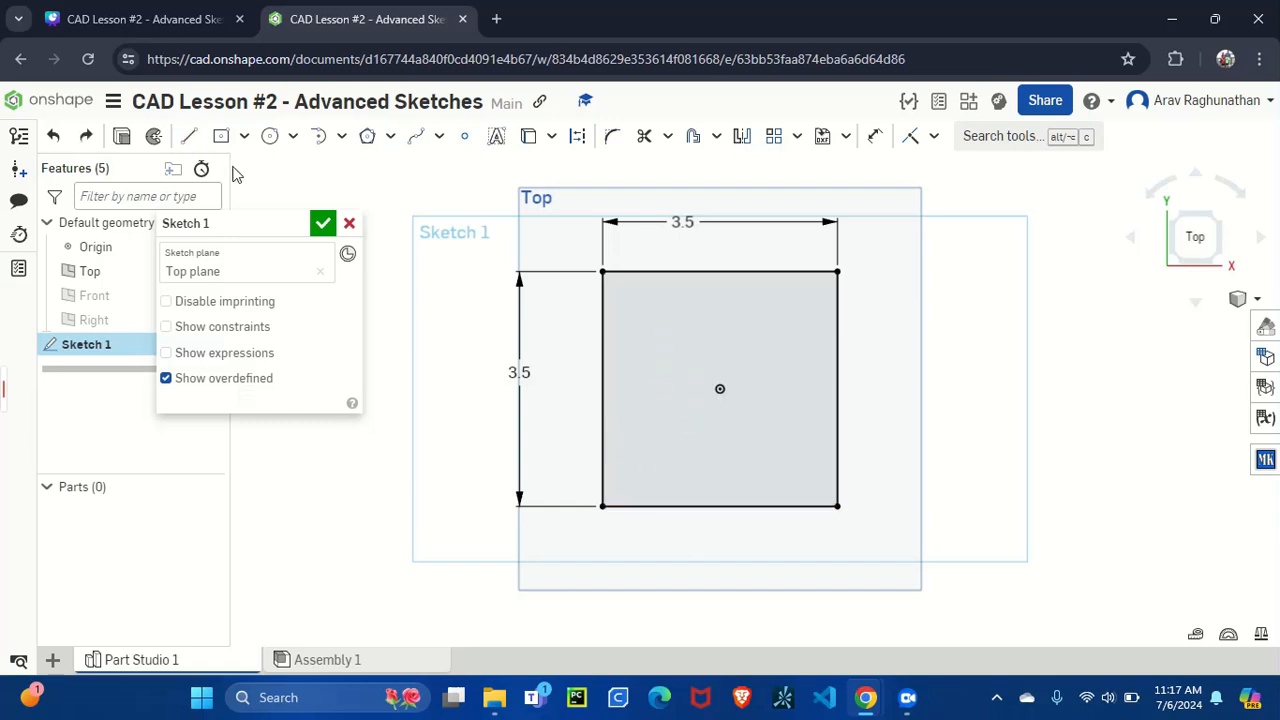
- Draw the door's left side as a vertical line from the house's bottom edge up to the height of the origin
click(189, 135)
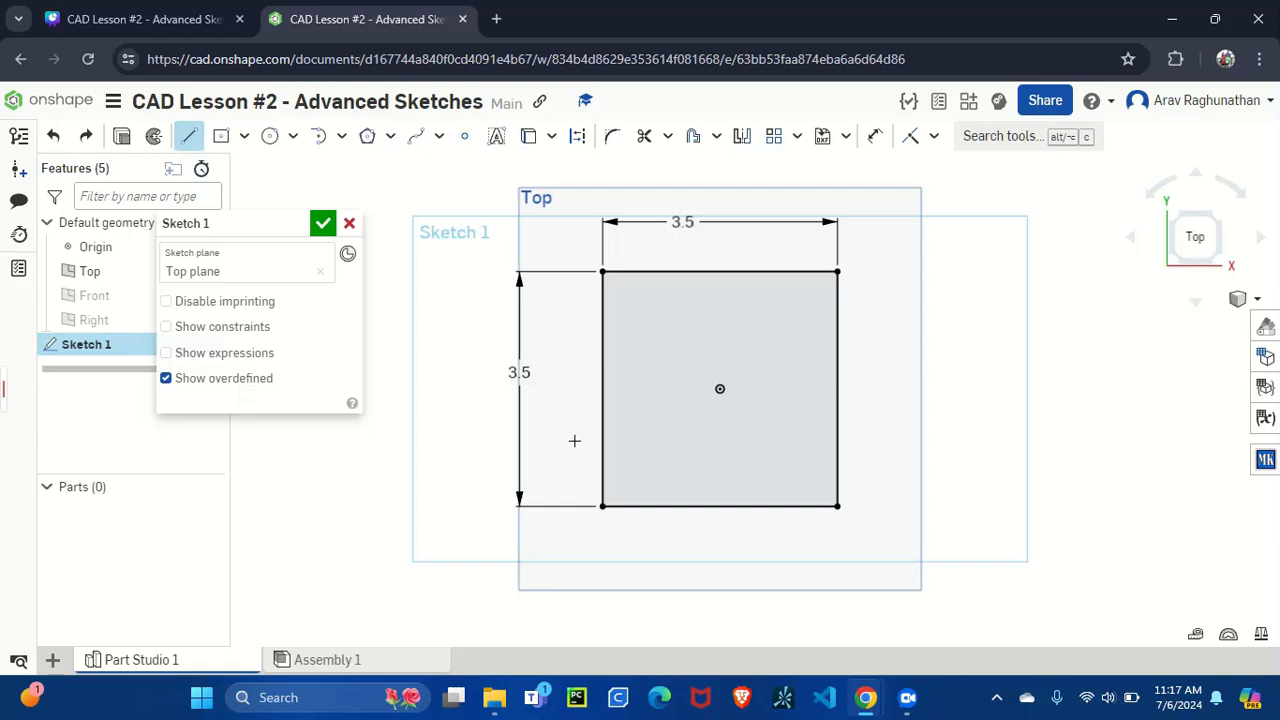
click(652, 506)
click(653, 388)
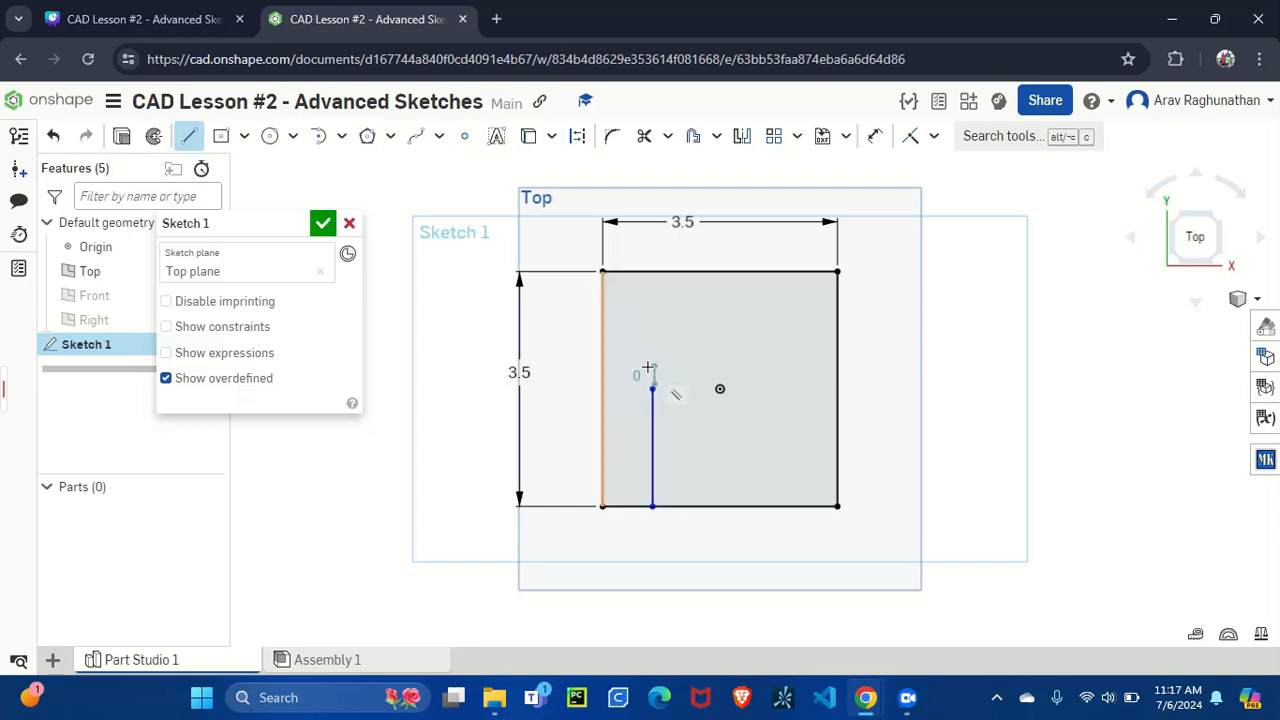
key(Escape)
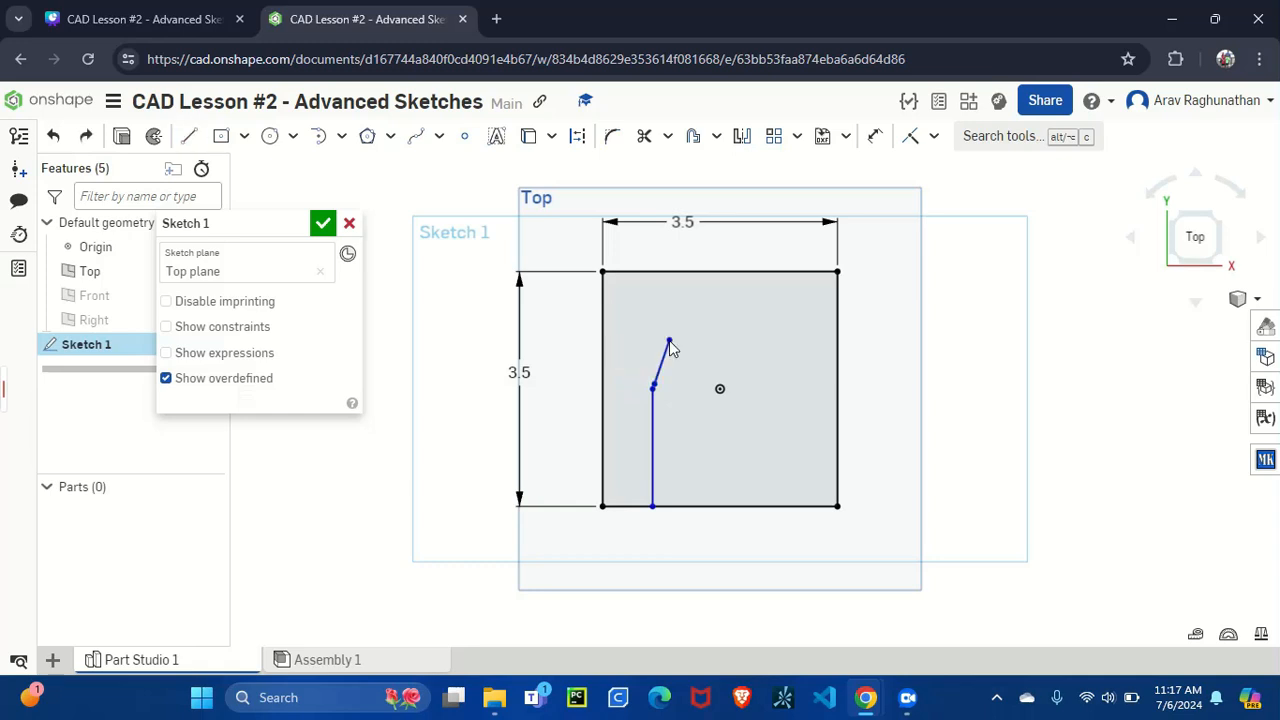
click(189, 136)
click(784, 507)
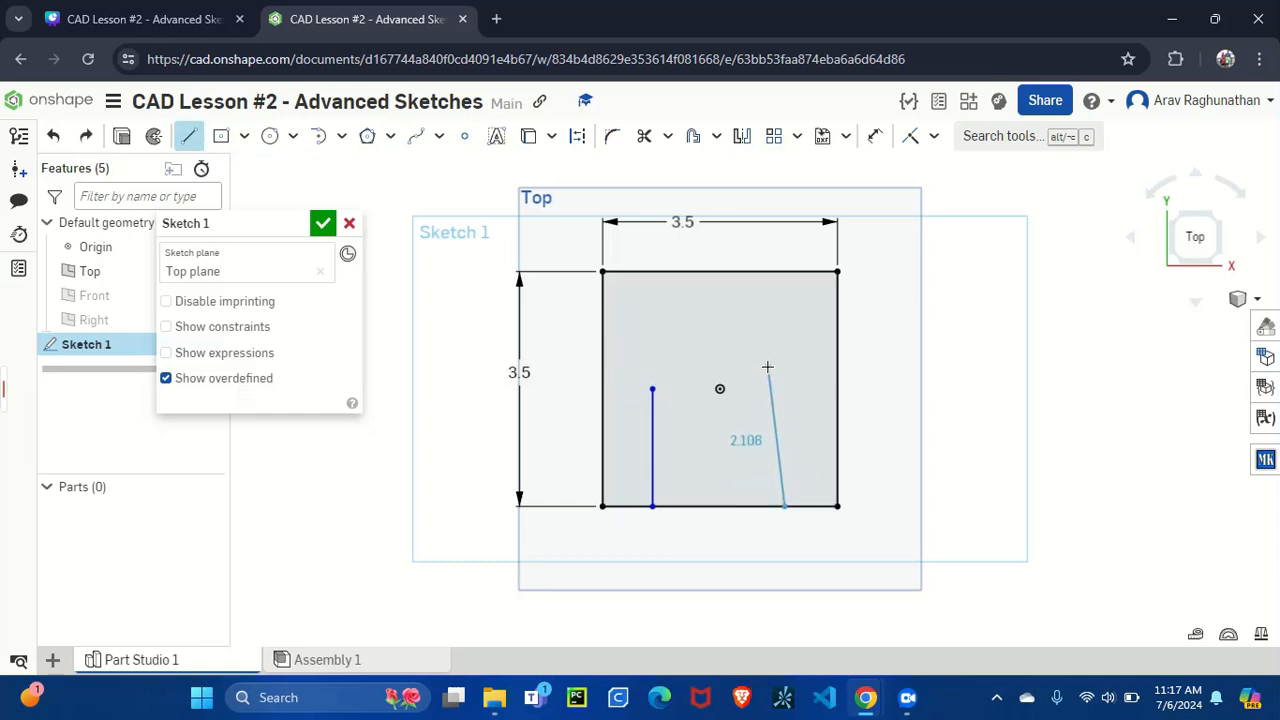
click(785, 388)
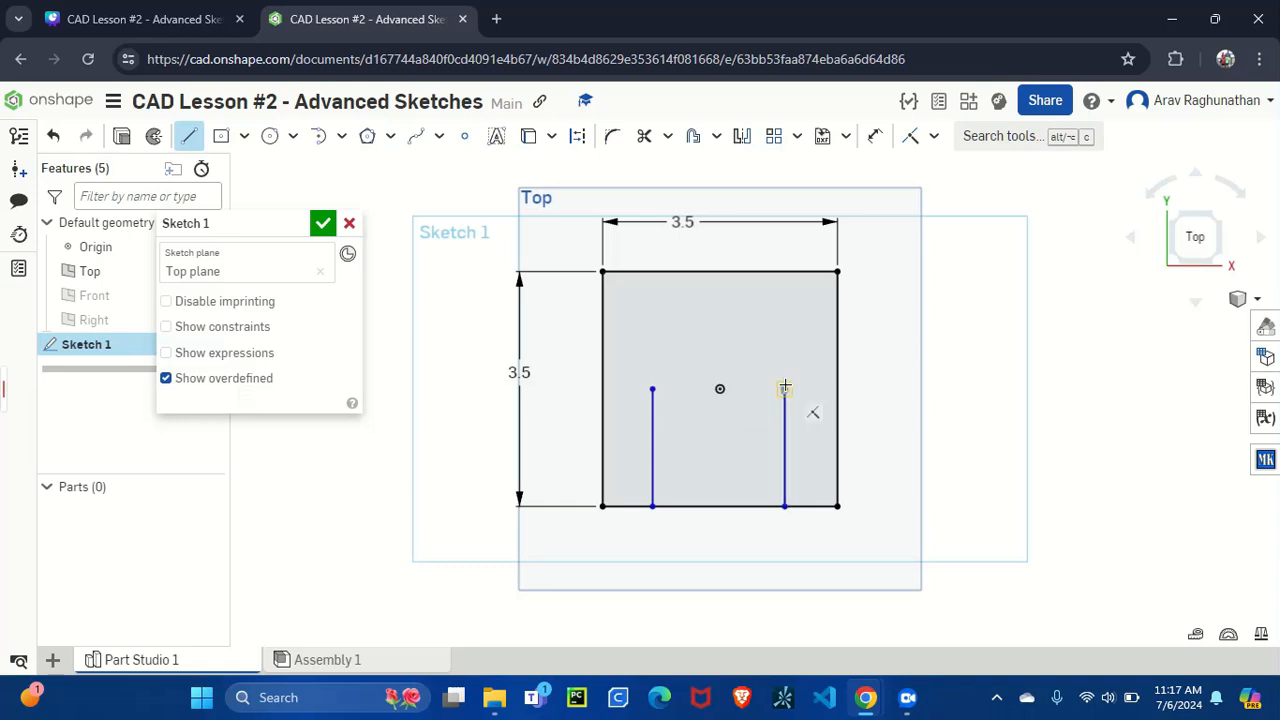
key(ctrl+z)
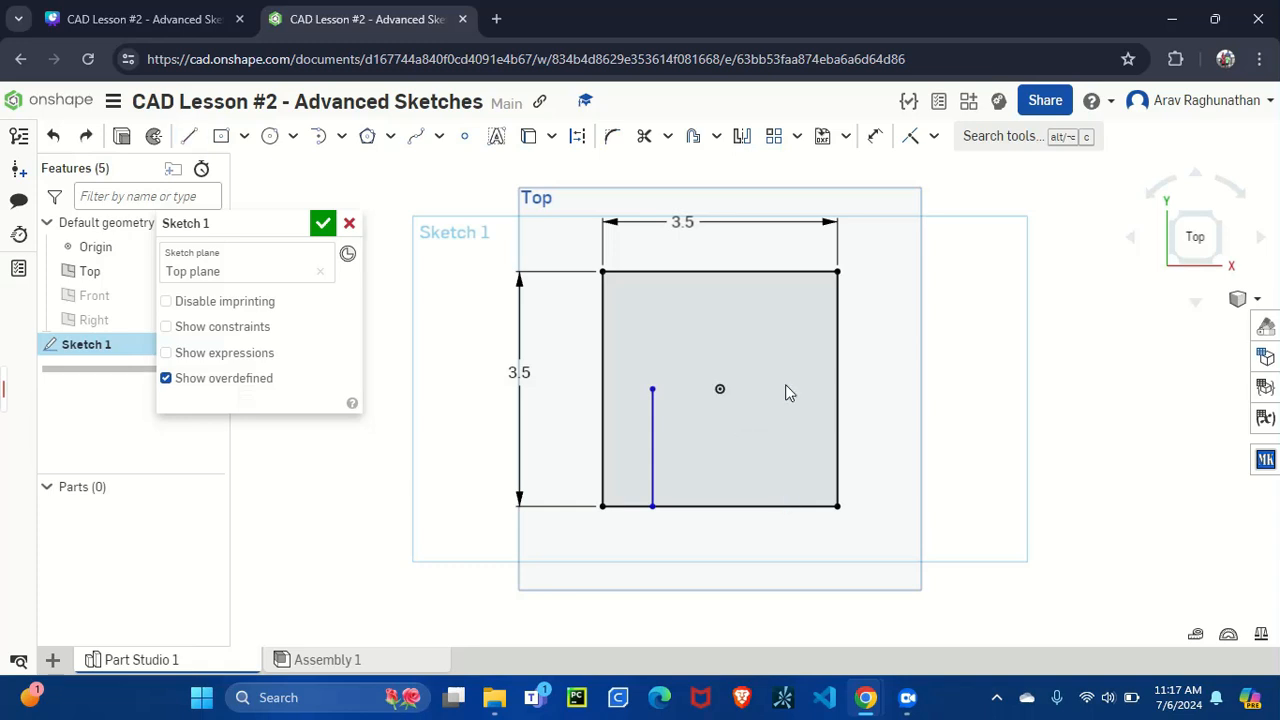
- Draw the door's right side as a vertical line about 1.75 in long, rising from the house's bottom edge to the origin's height
click(189, 136)
click(780, 506)
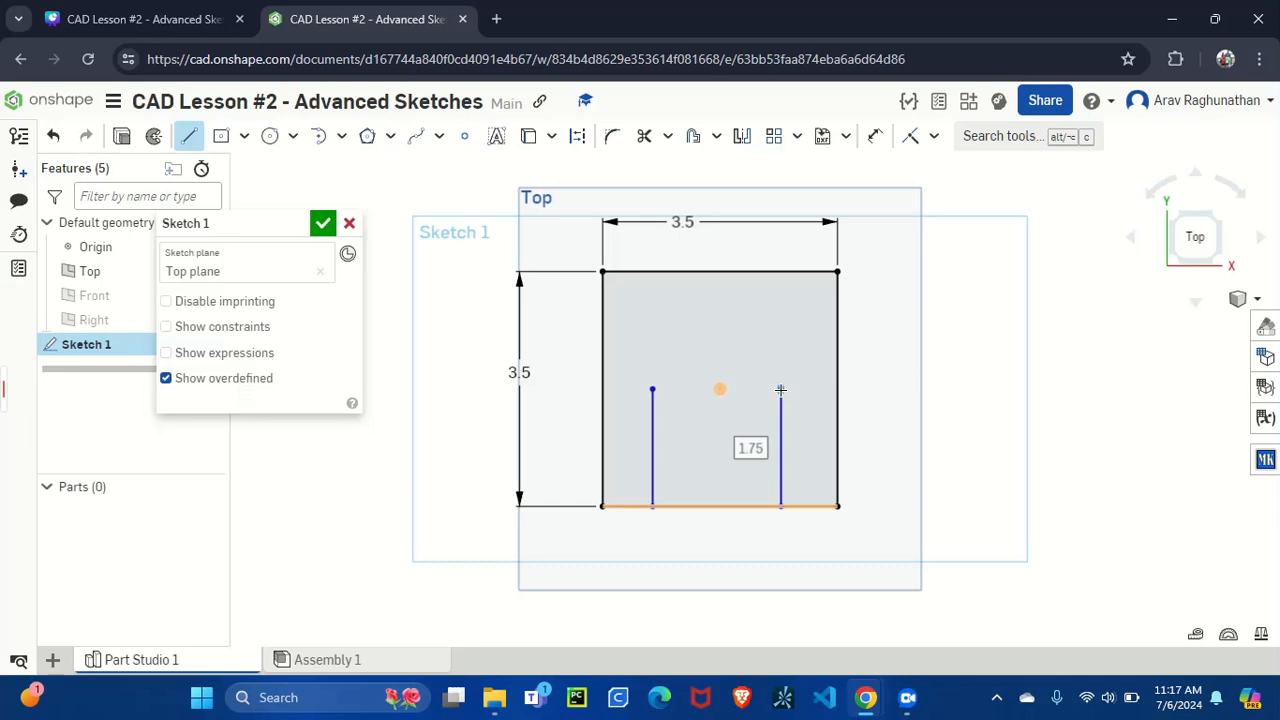
key(a)
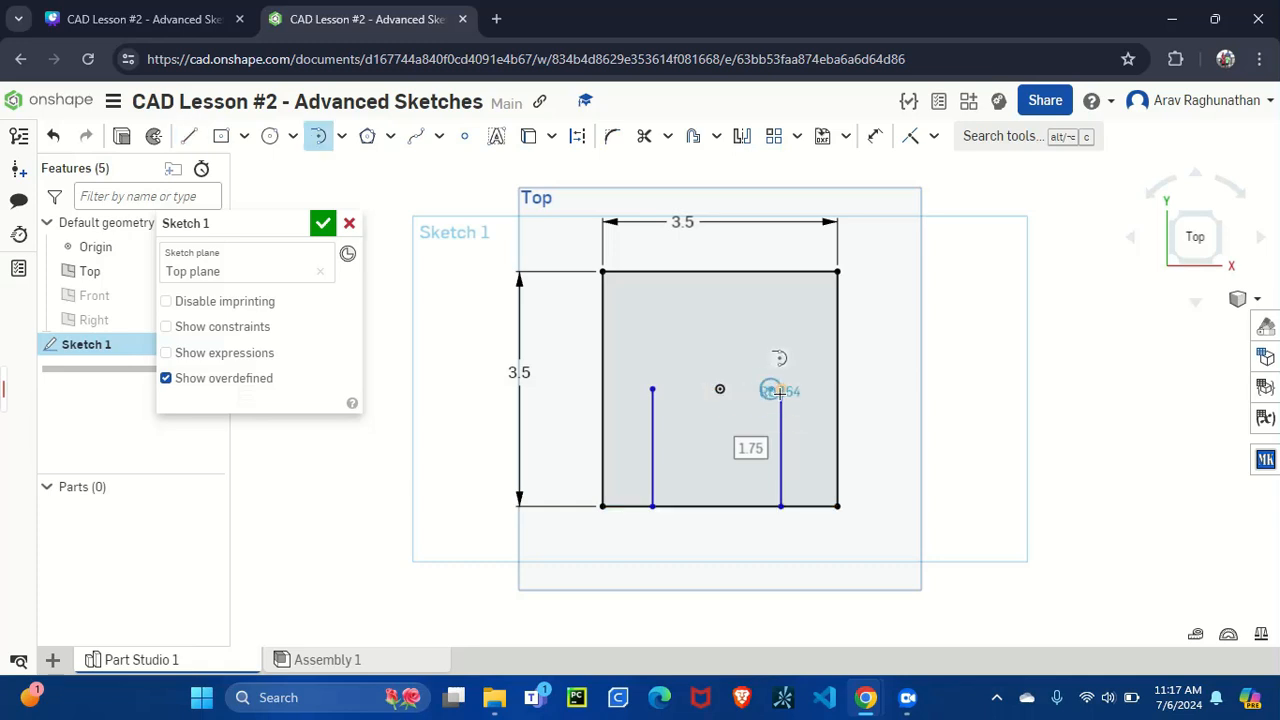
key(Escape)
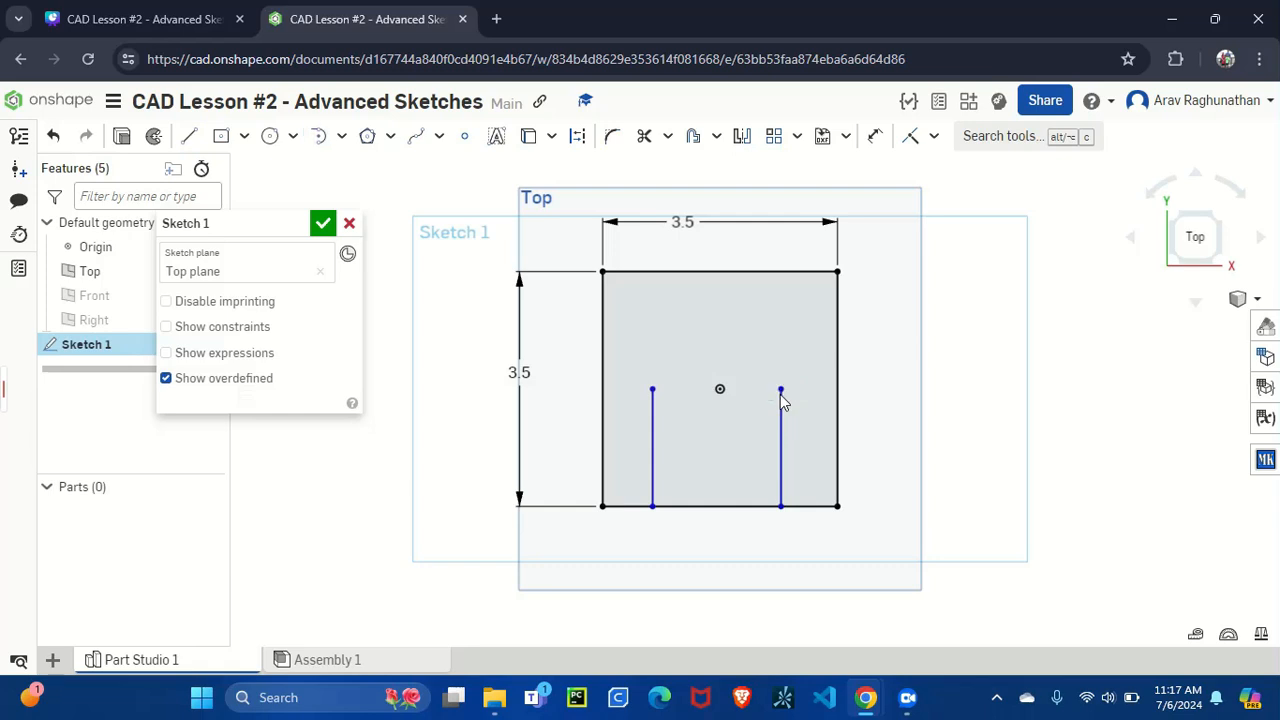
- Dimension the distance between the two vertical door lines to 1.75 in
click(874, 136)
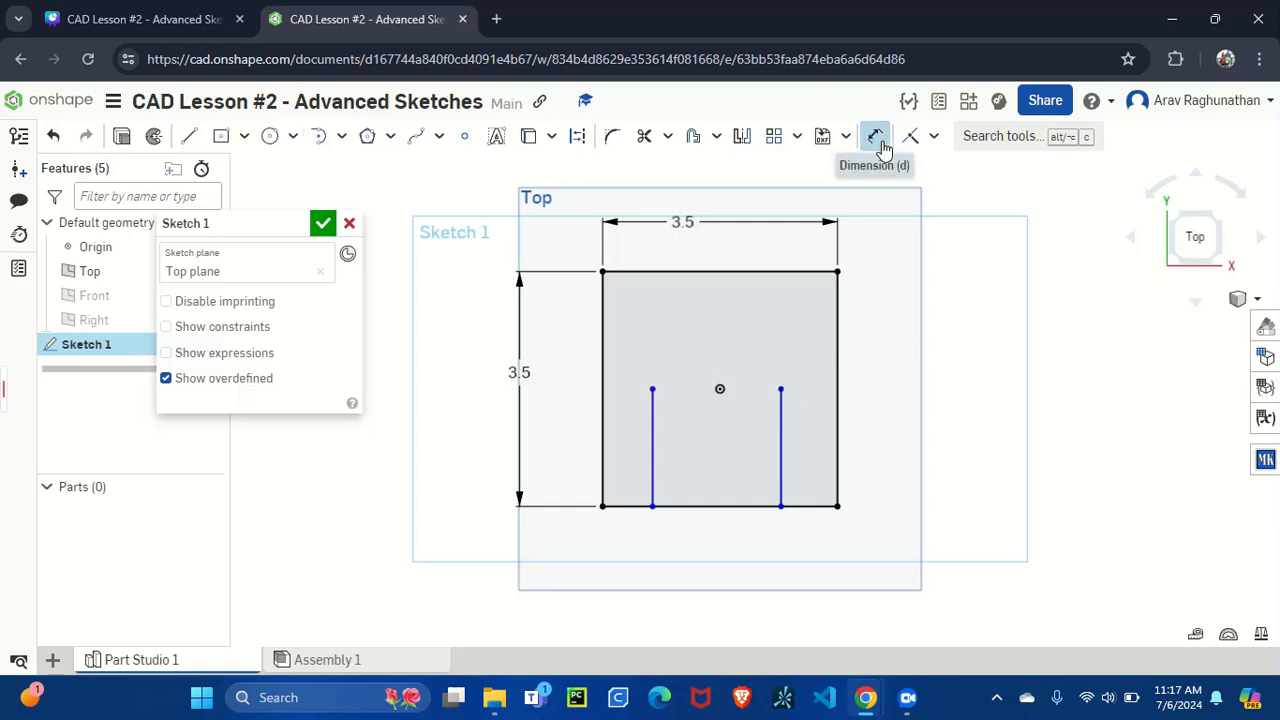
click(783, 427)
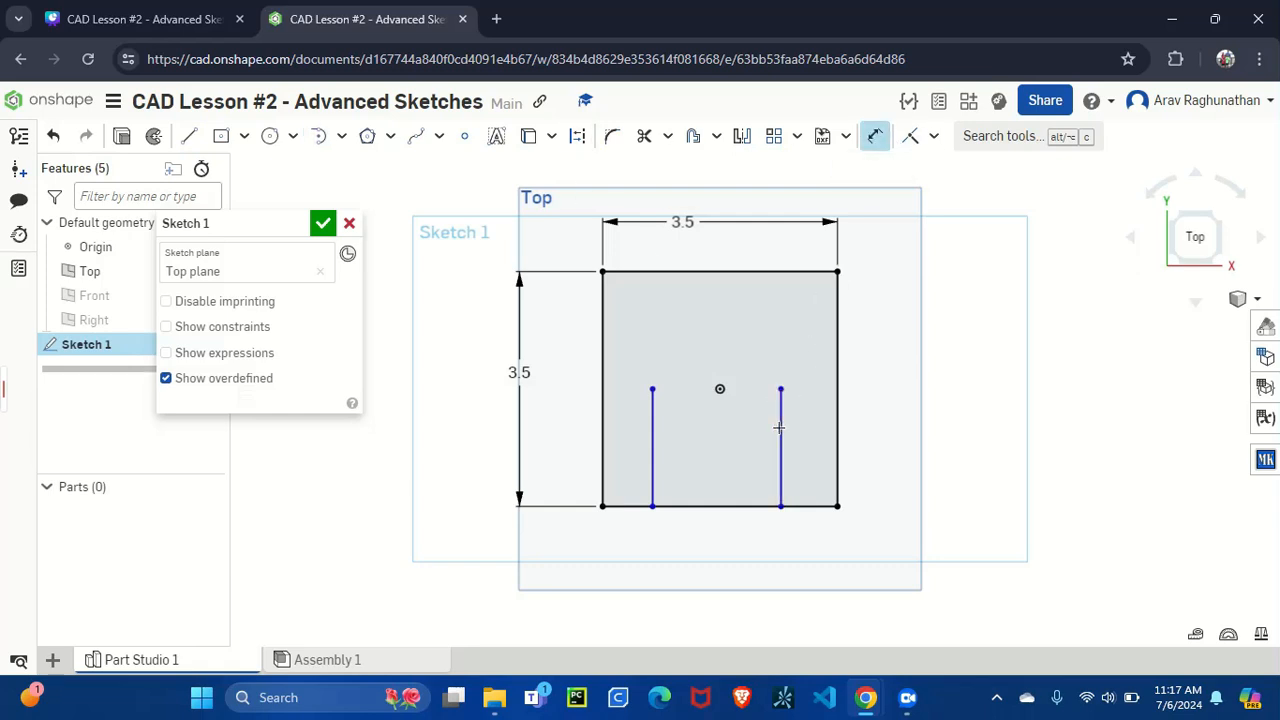
click(654, 433)
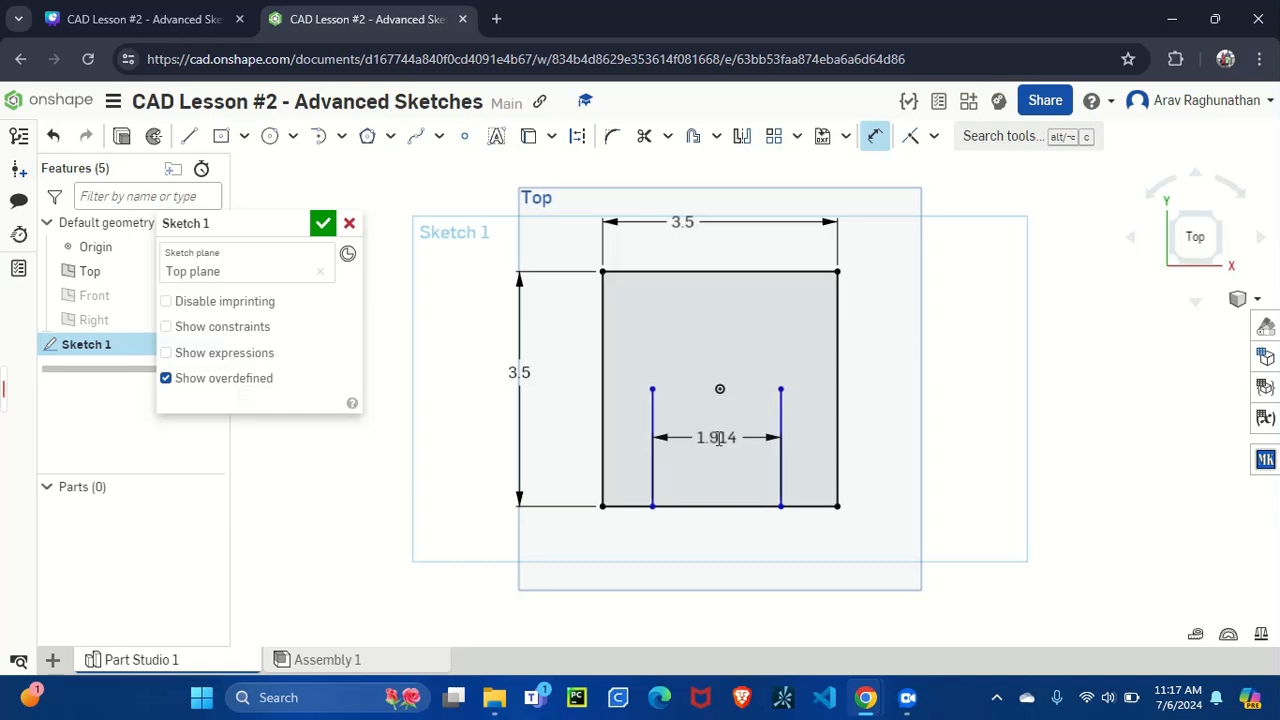
click(718, 438)
text(1.75)
key(Return)
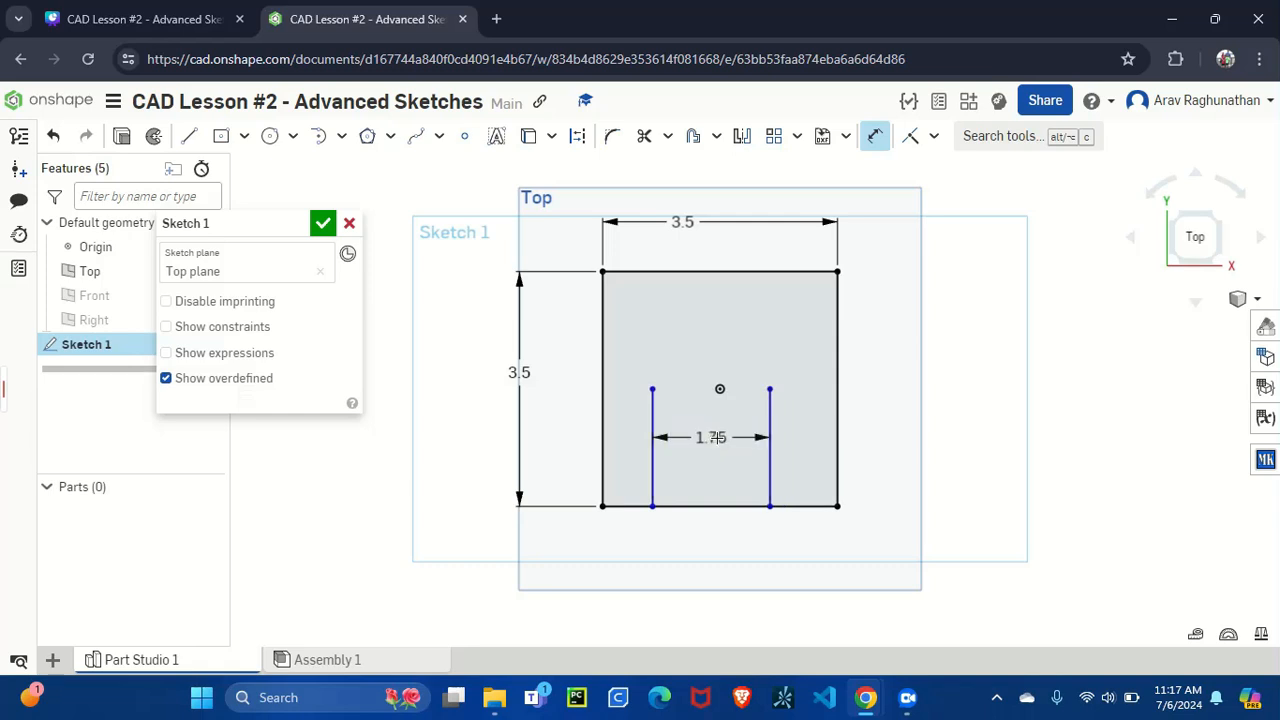
- Dimension the horizontal distance from the origin to the door's right line as 1.75/2 in so the door is centered
click(712, 386)
click(721, 354)
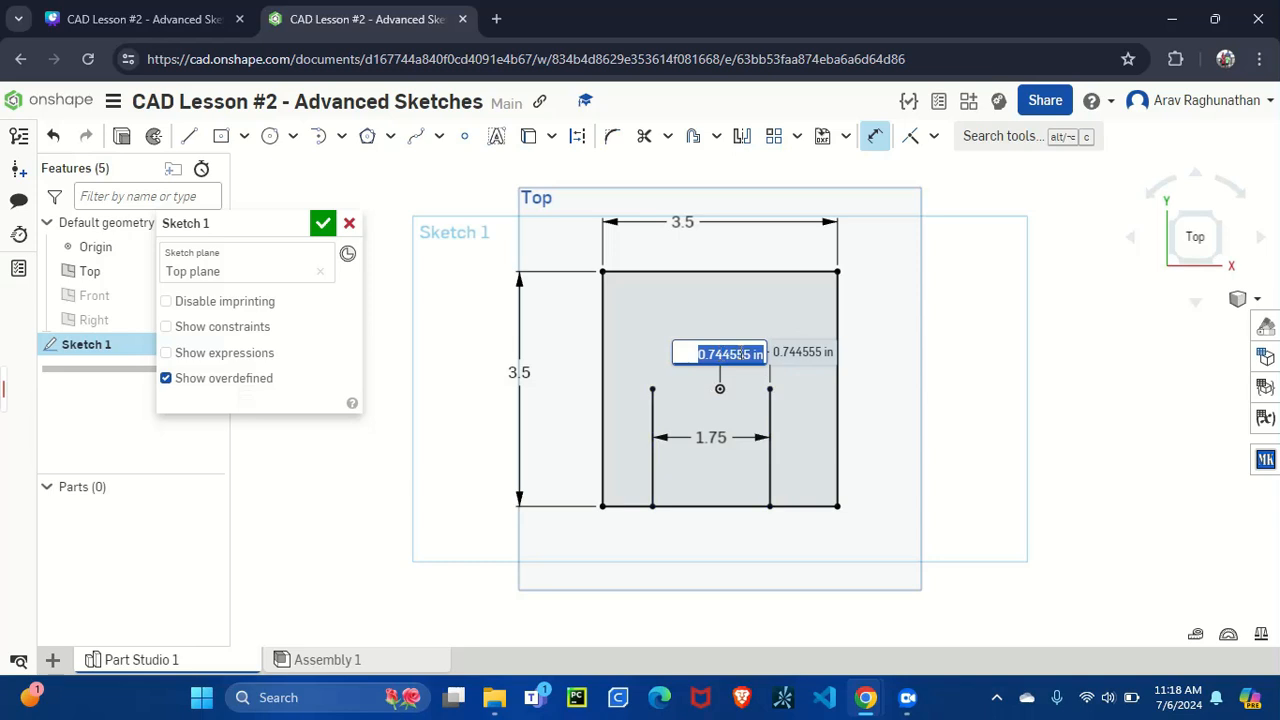
click(740, 354)
key(BackSpace)
key(BackSpace)
key(BackSpace)
key(BackSpace)
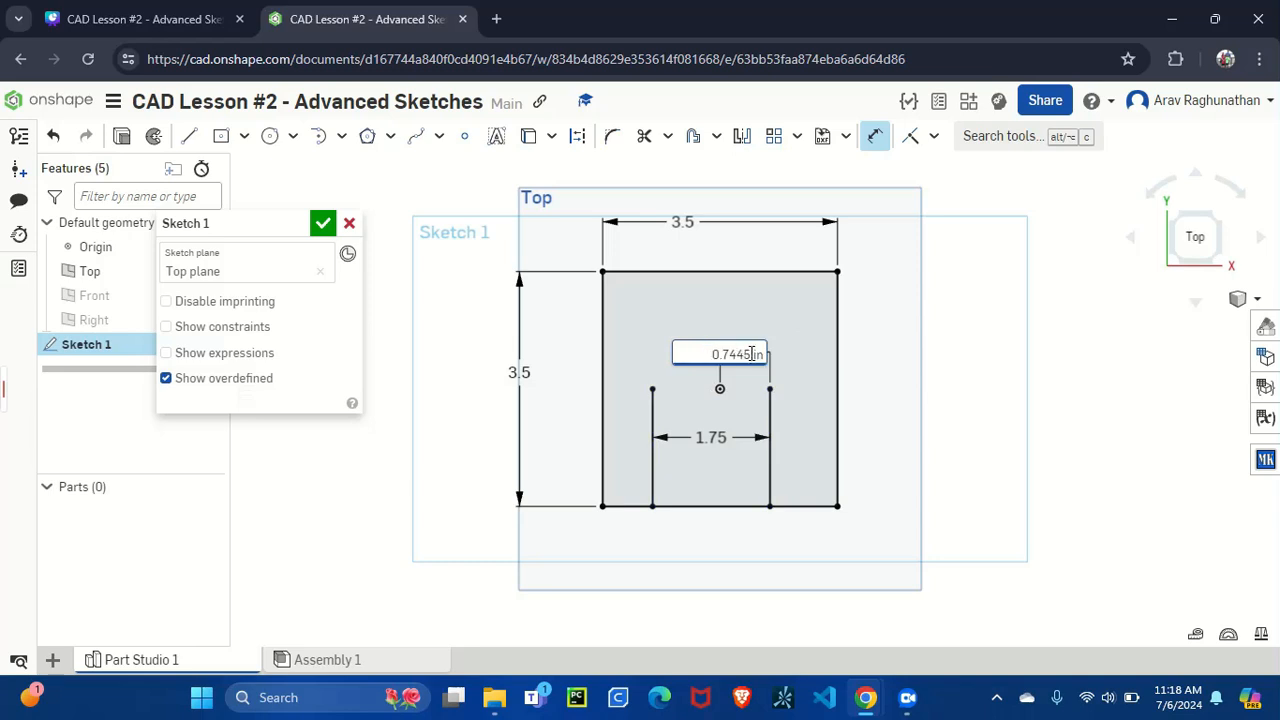
key(BackSpace)
key(BackSpace)
key(BackSpace)
key(BackSpace)
click(762, 355)
key(BackSpace)
key(BackSpace)
key(BackSpace)
text(1.75 /)
key(Return)
click(762, 355)
text(2)
key(Return)
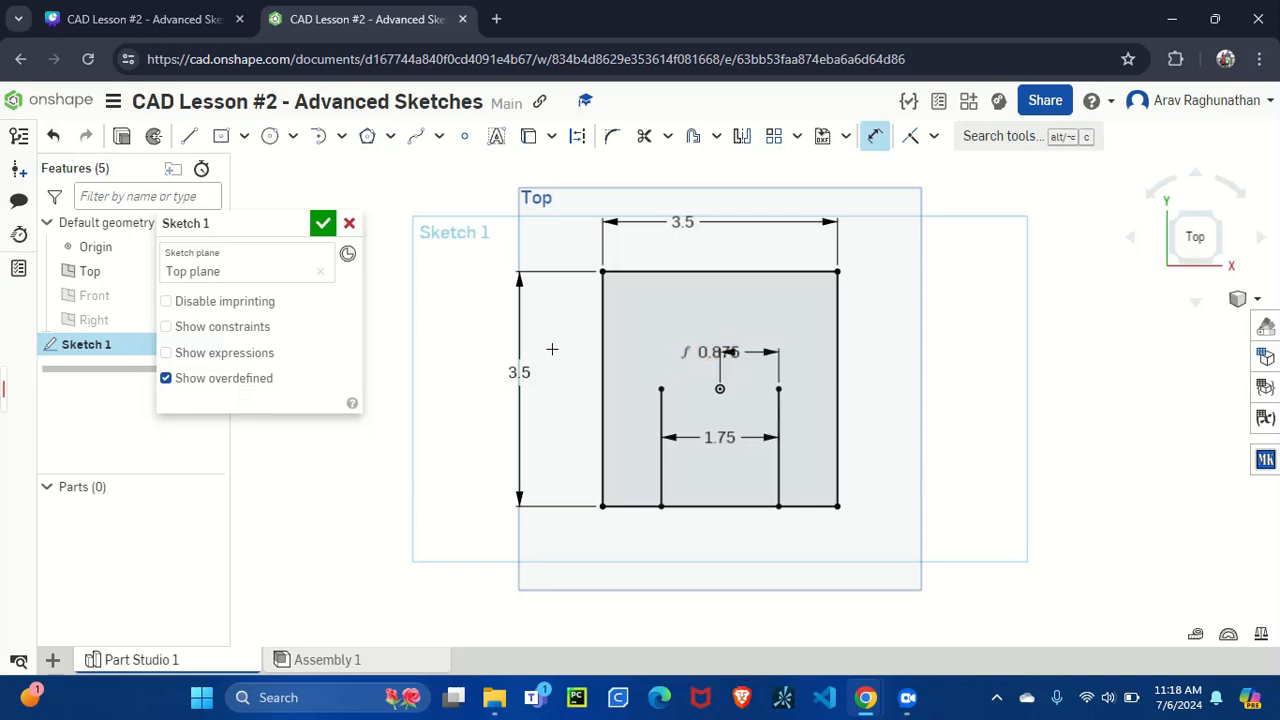
- Accept Sketch 1 and reopen it for editing
click(322, 223)
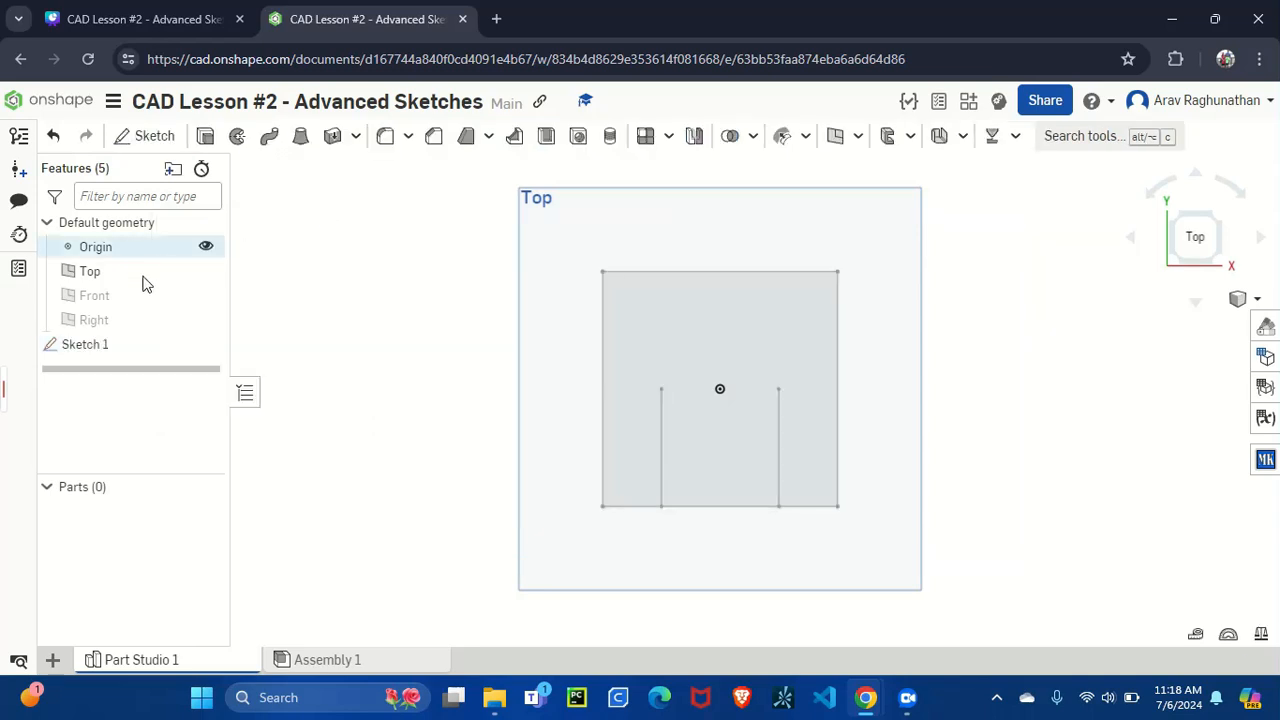
right_click(184, 350)
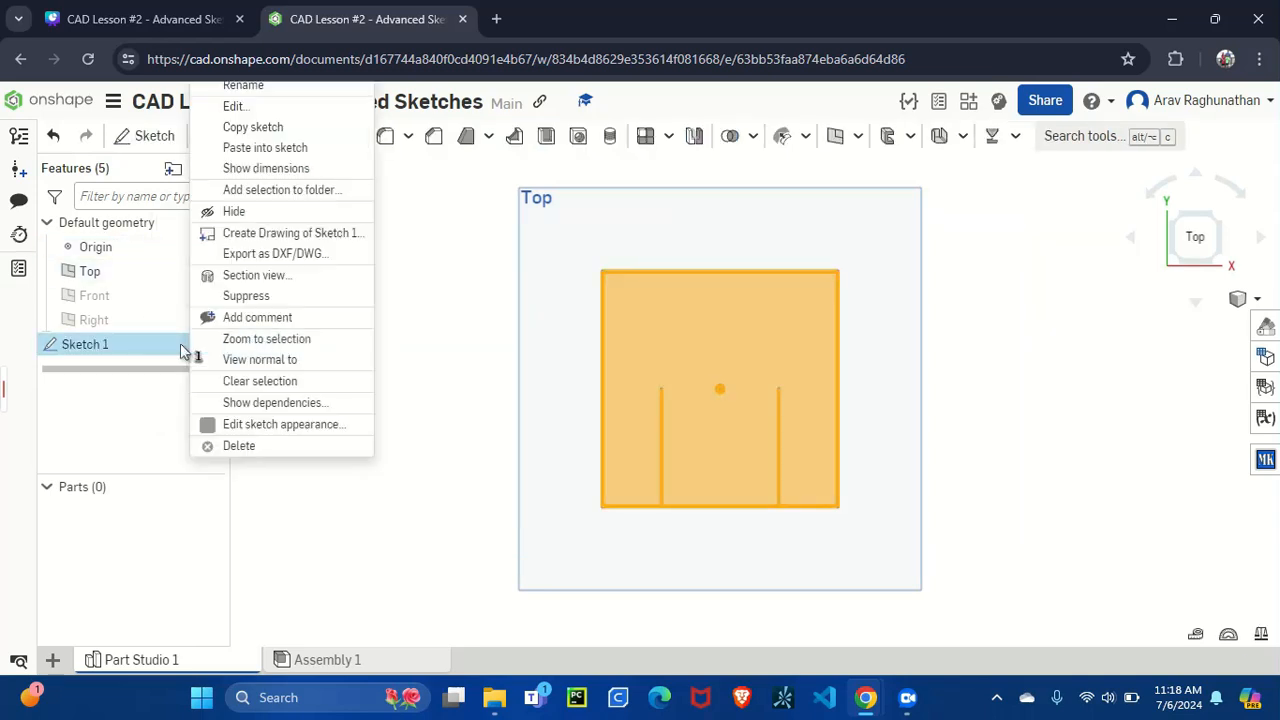
click(240, 107)
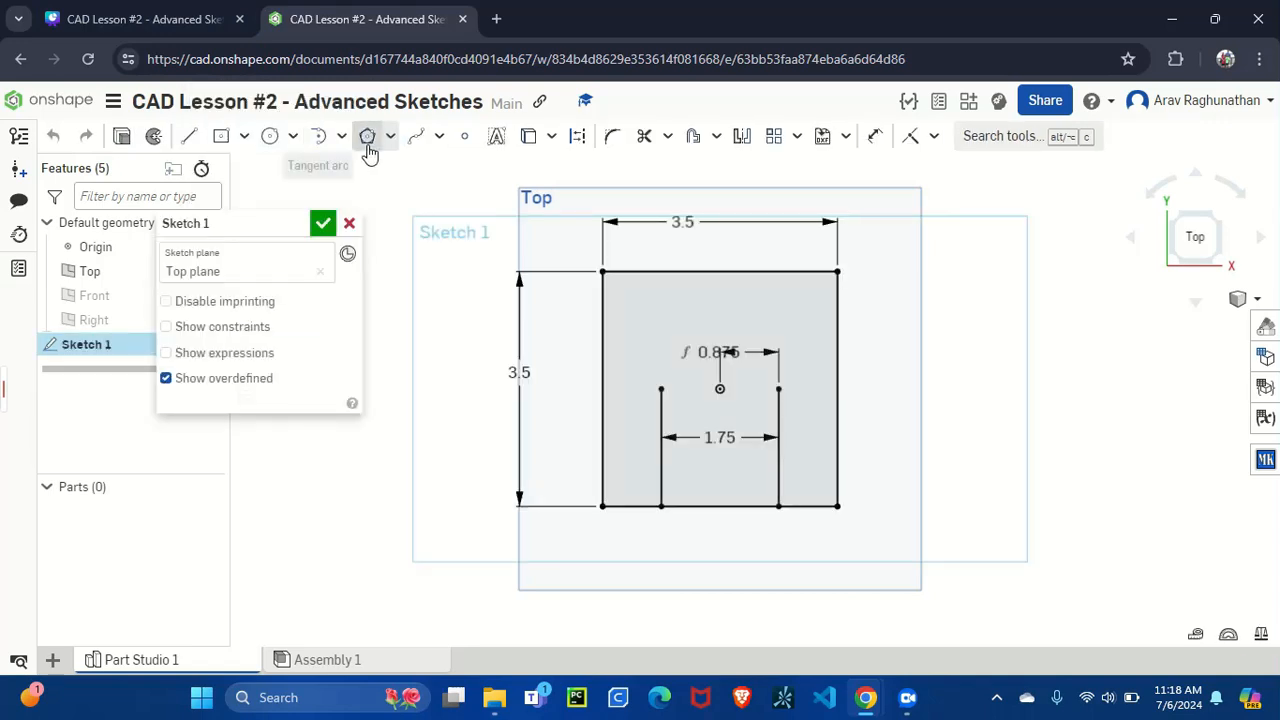
- Close the door's top with a tangent arc of 0.875 in radius between the upper ends of the two door lines
click(317, 147)
click(661, 388)
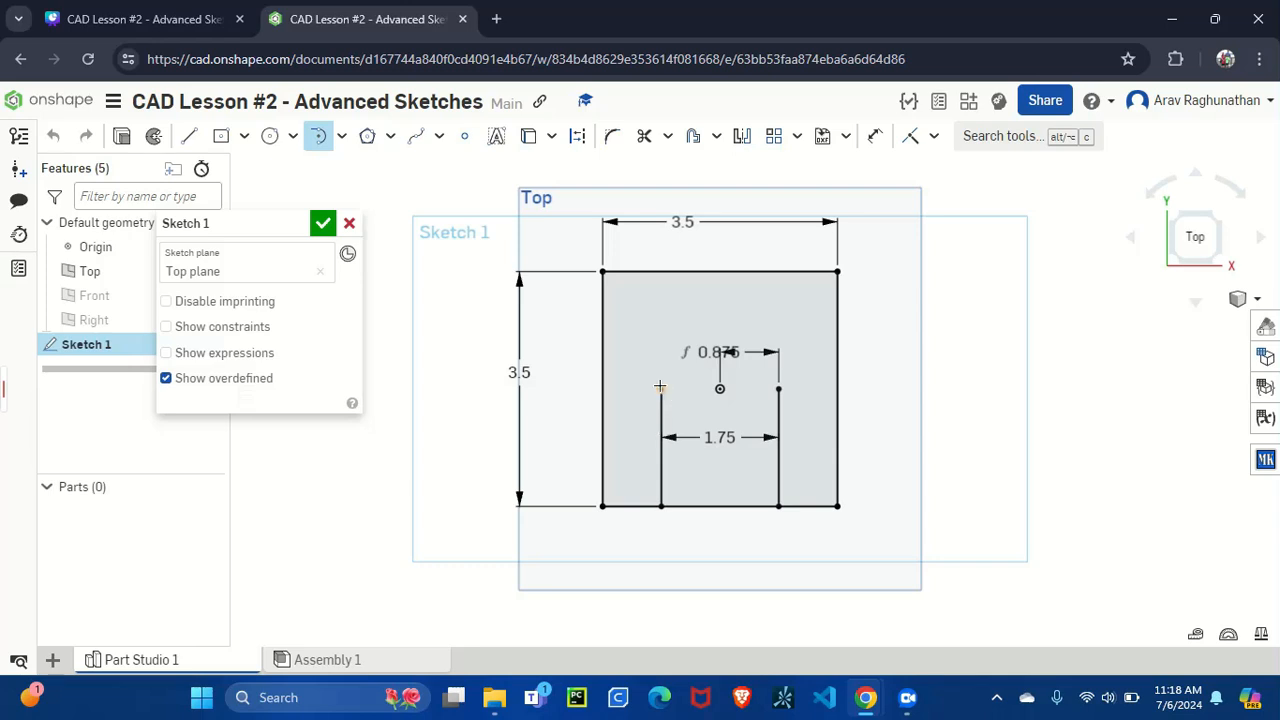
click(777, 390)
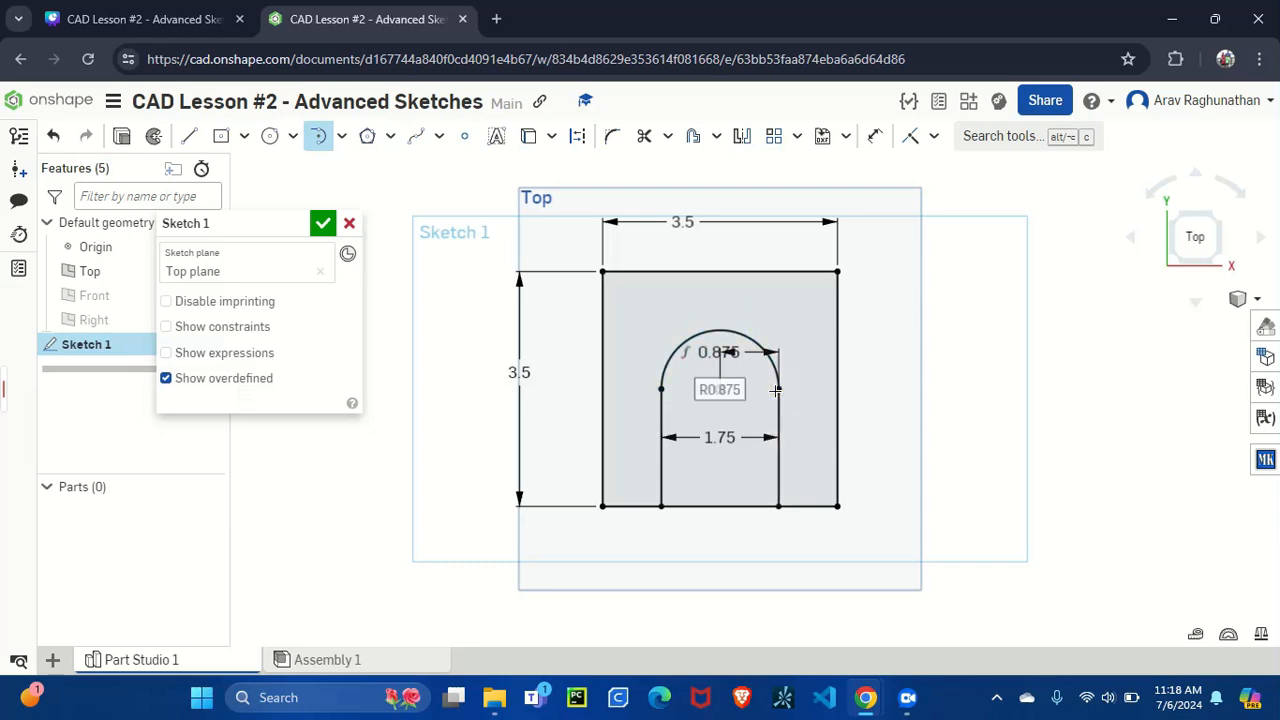
- Draw a vertical line about 0.84 in long upward from the house square's top-left corner
scroll(776, 390, down, 5)
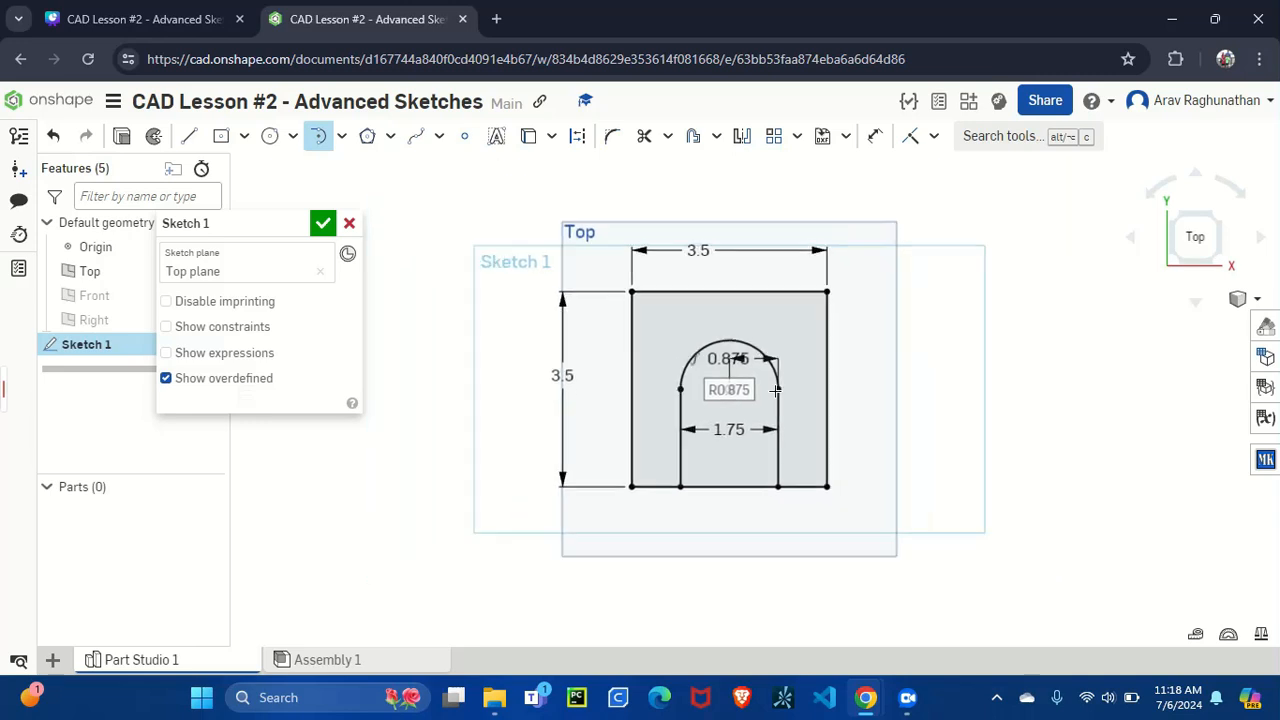
scroll(742, 233, up, 4)
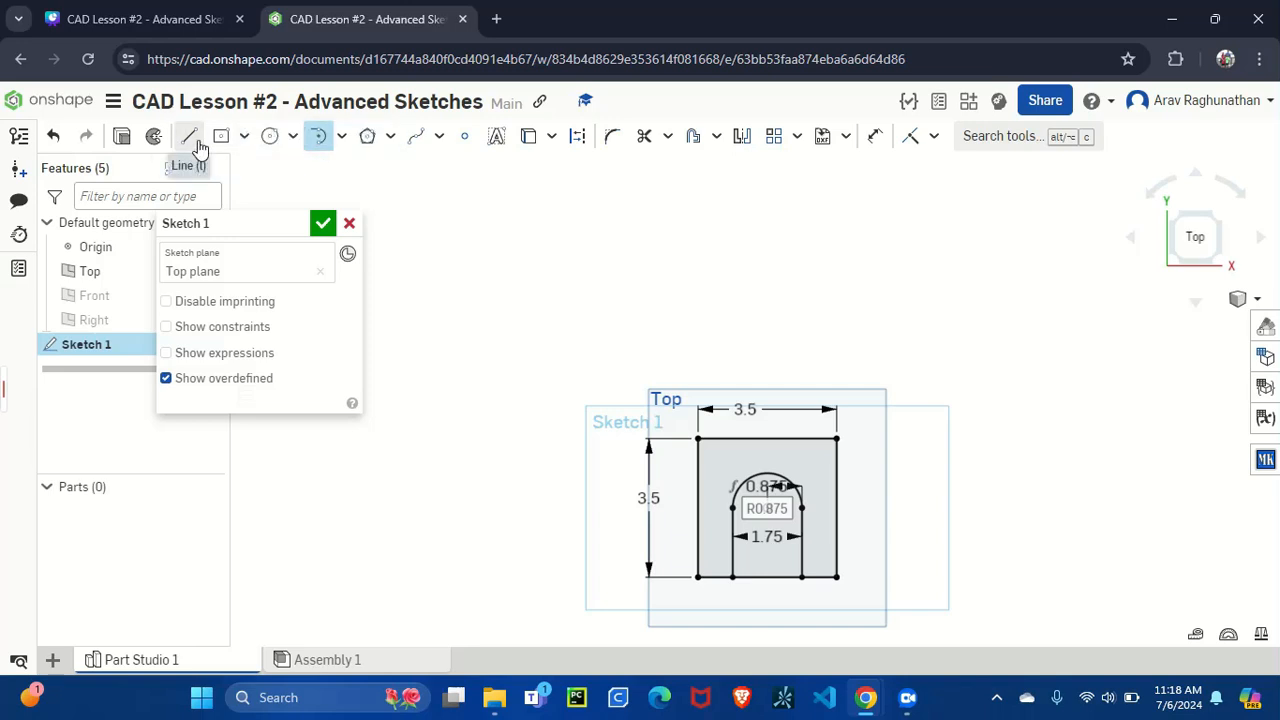
scroll(646, 363, up, 3)
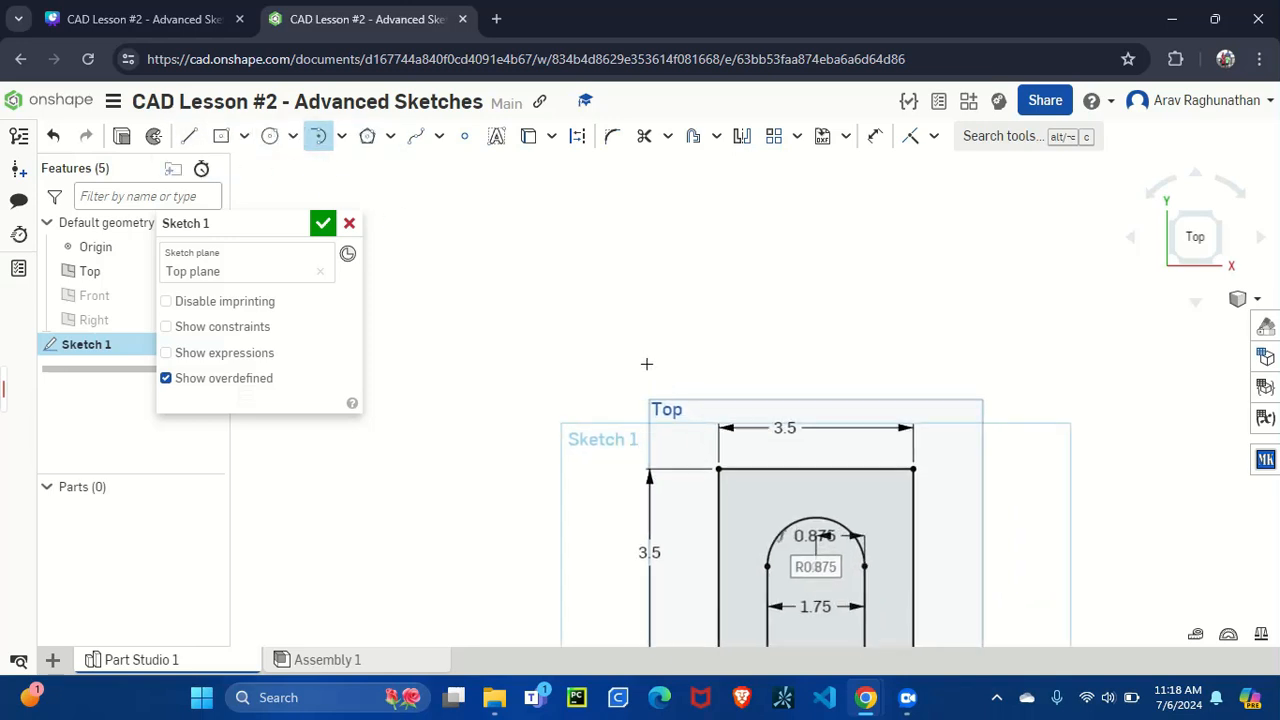
scroll(833, 460, up, 2)
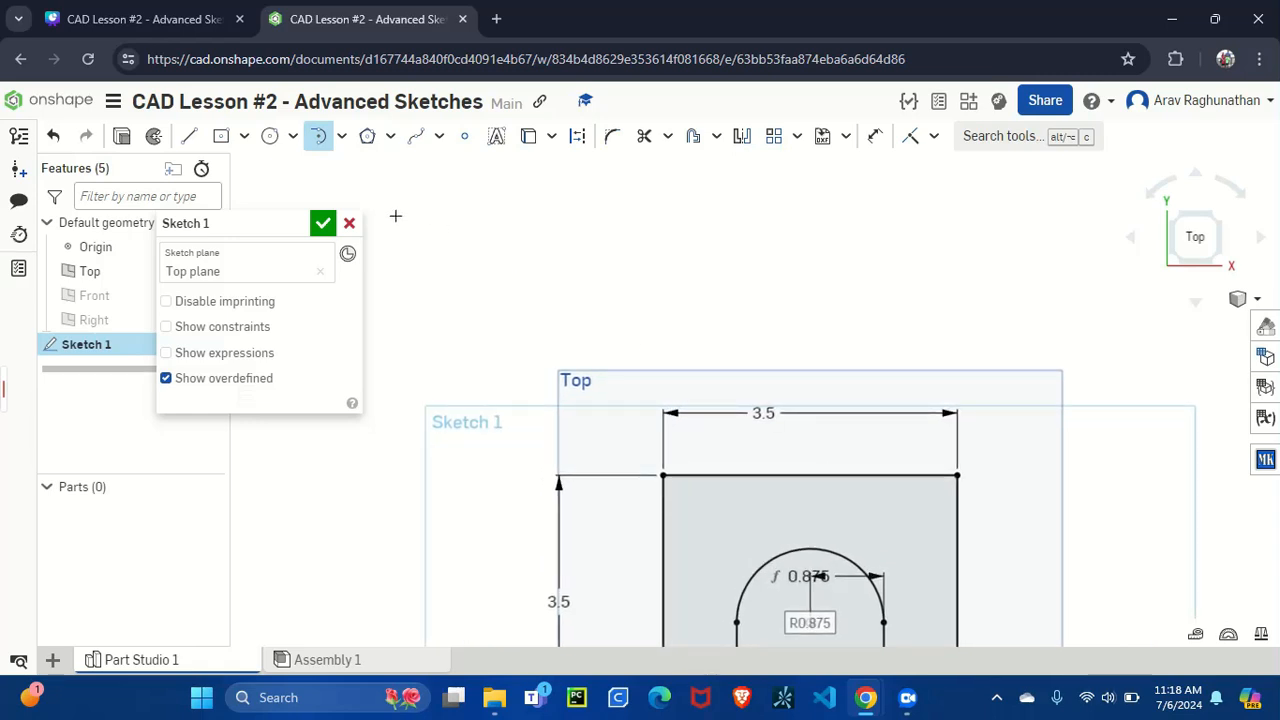
click(188, 136)
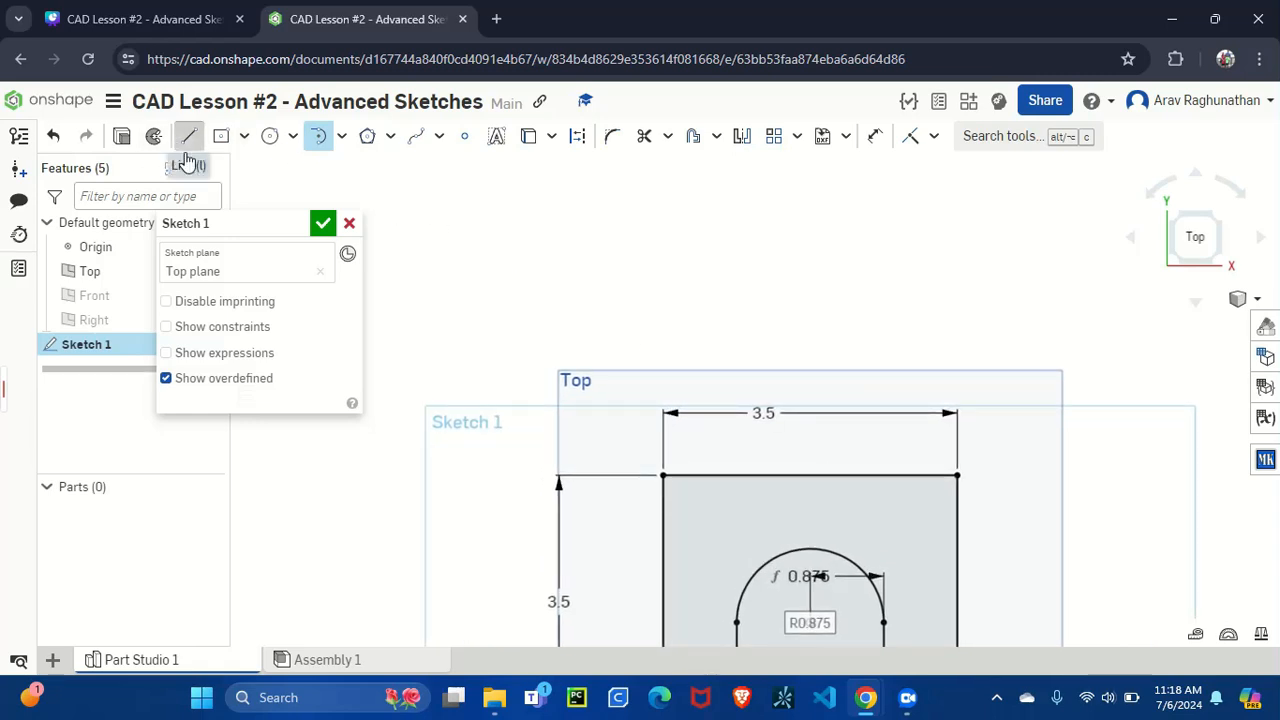
click(663, 474)
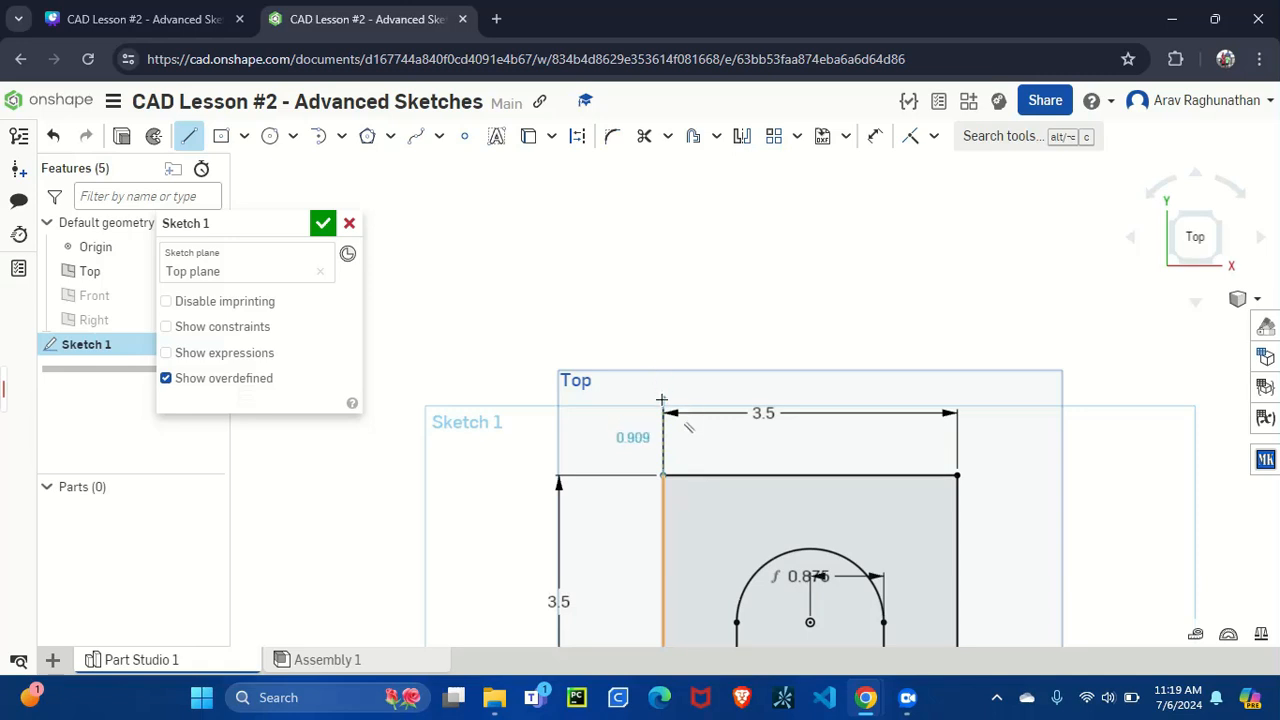
click(662, 407)
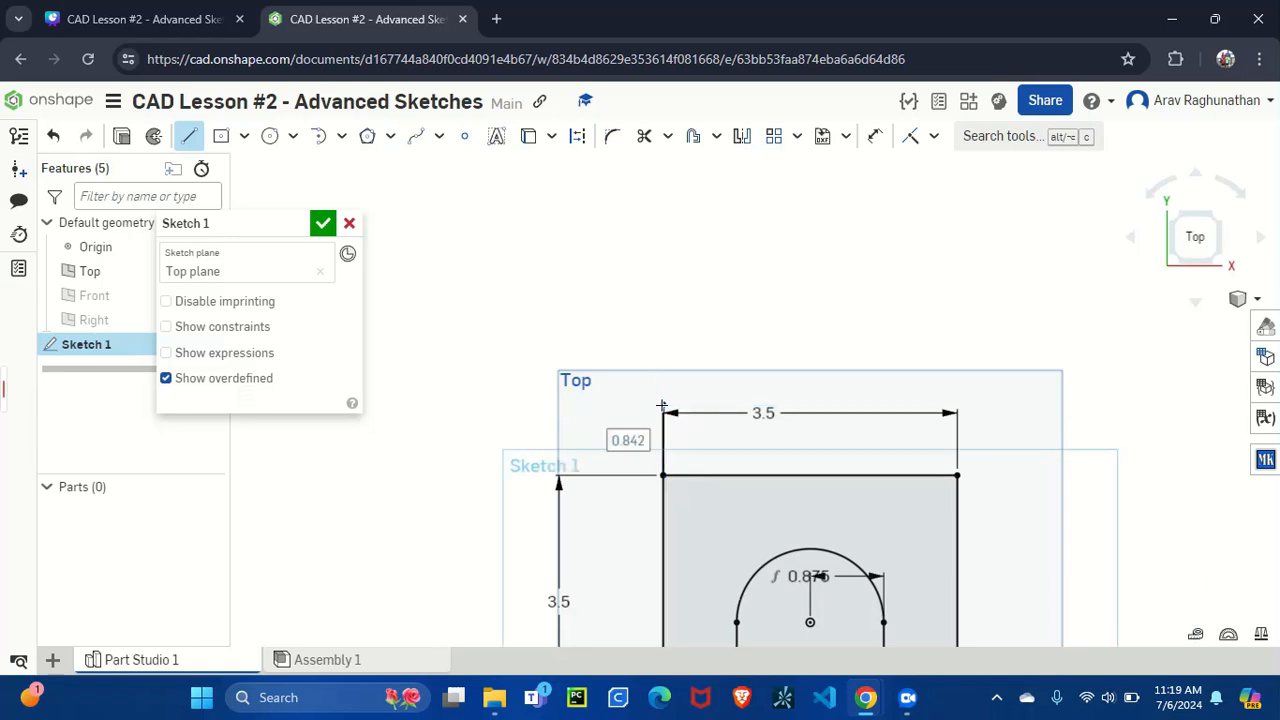
click(955, 476)
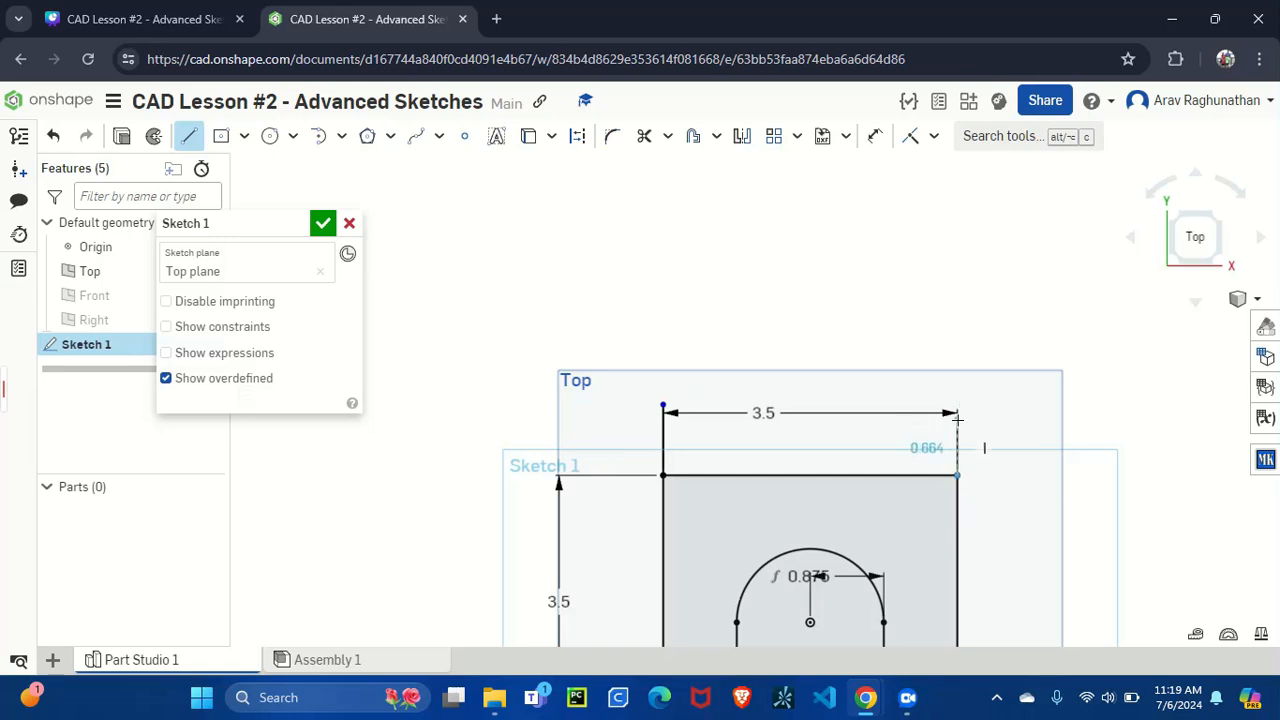
click(957, 407)
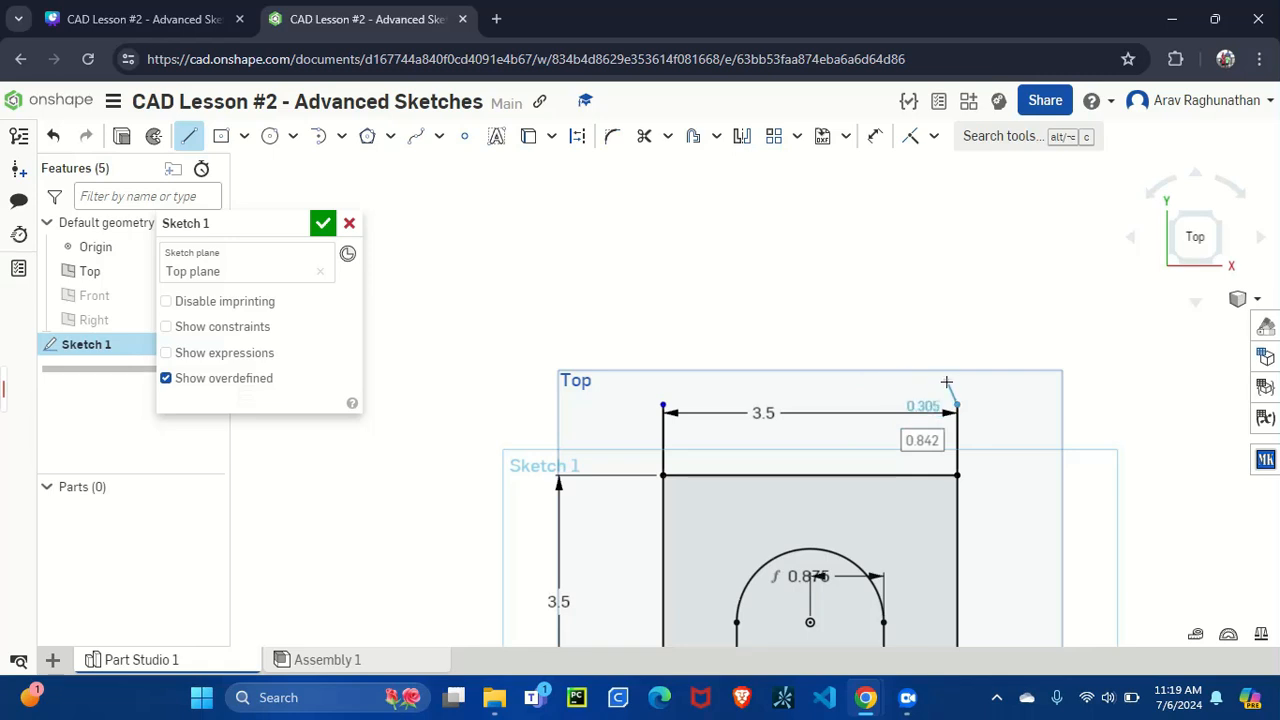
key(ctrl+z)
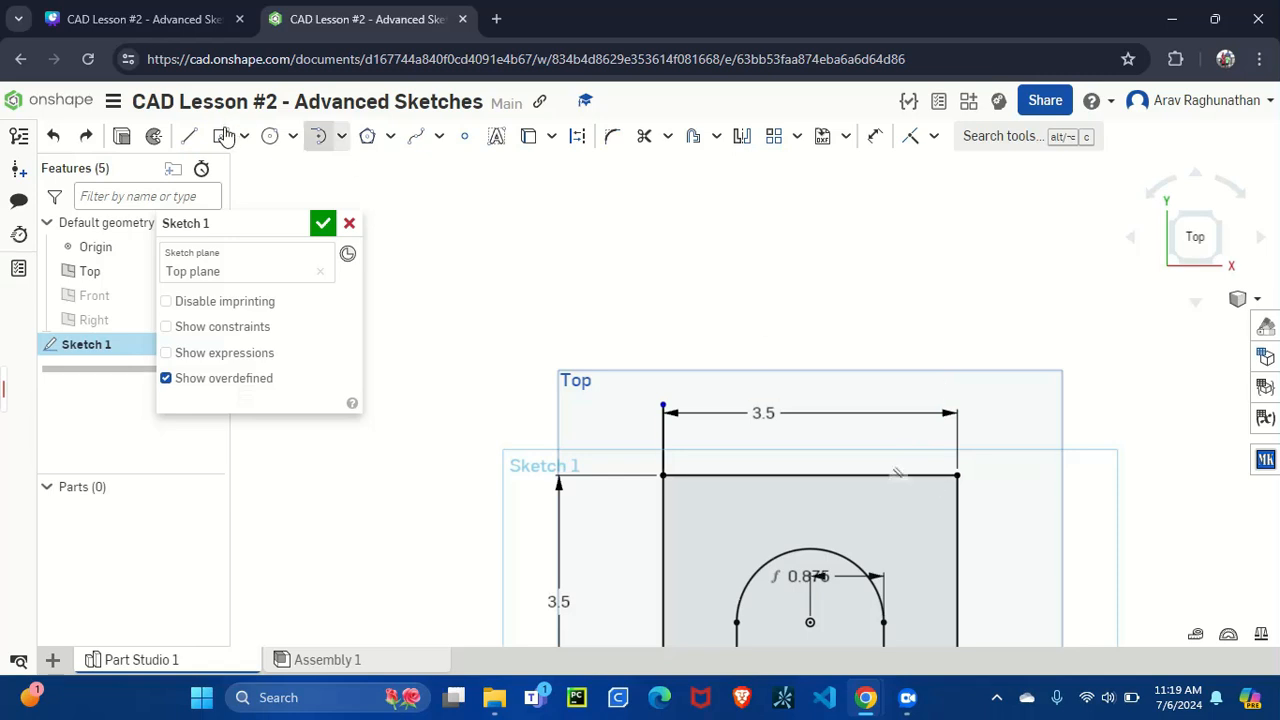
- Draw a vertical line upward from the house's top-right corner and constrain its upper endpoint horizontal with the left line's upper endpoint
click(190, 136)
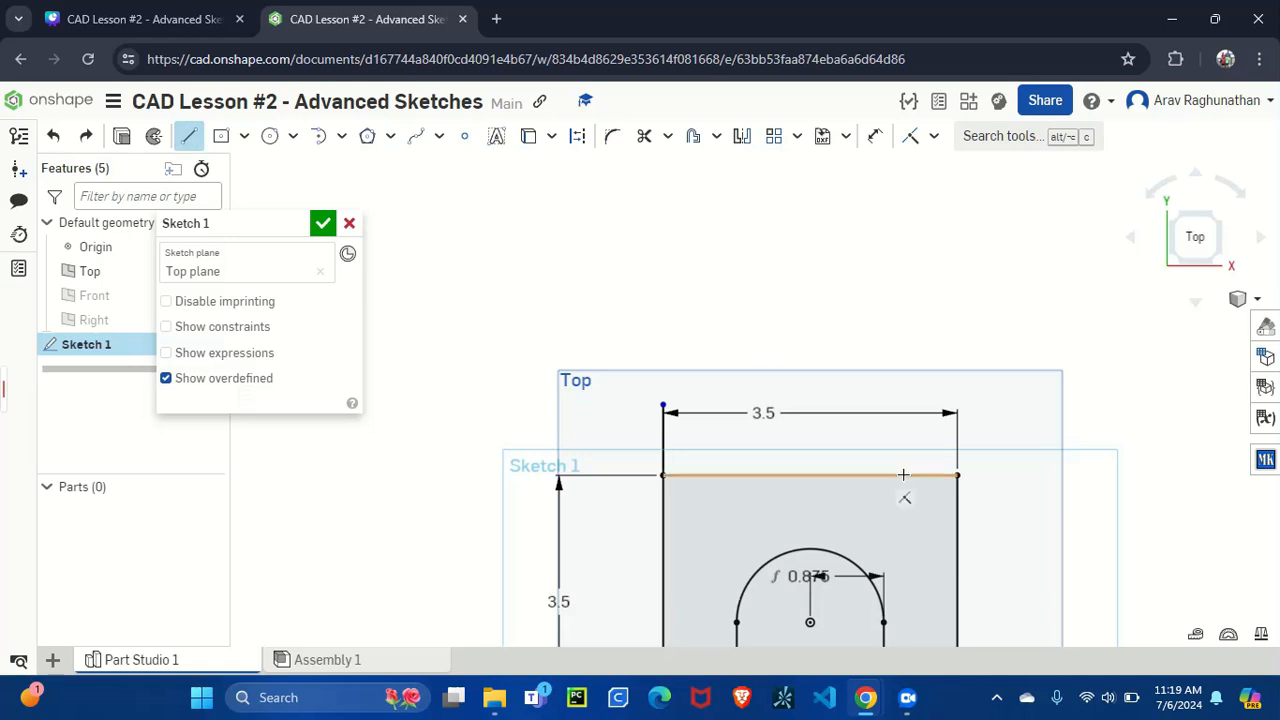
click(957, 475)
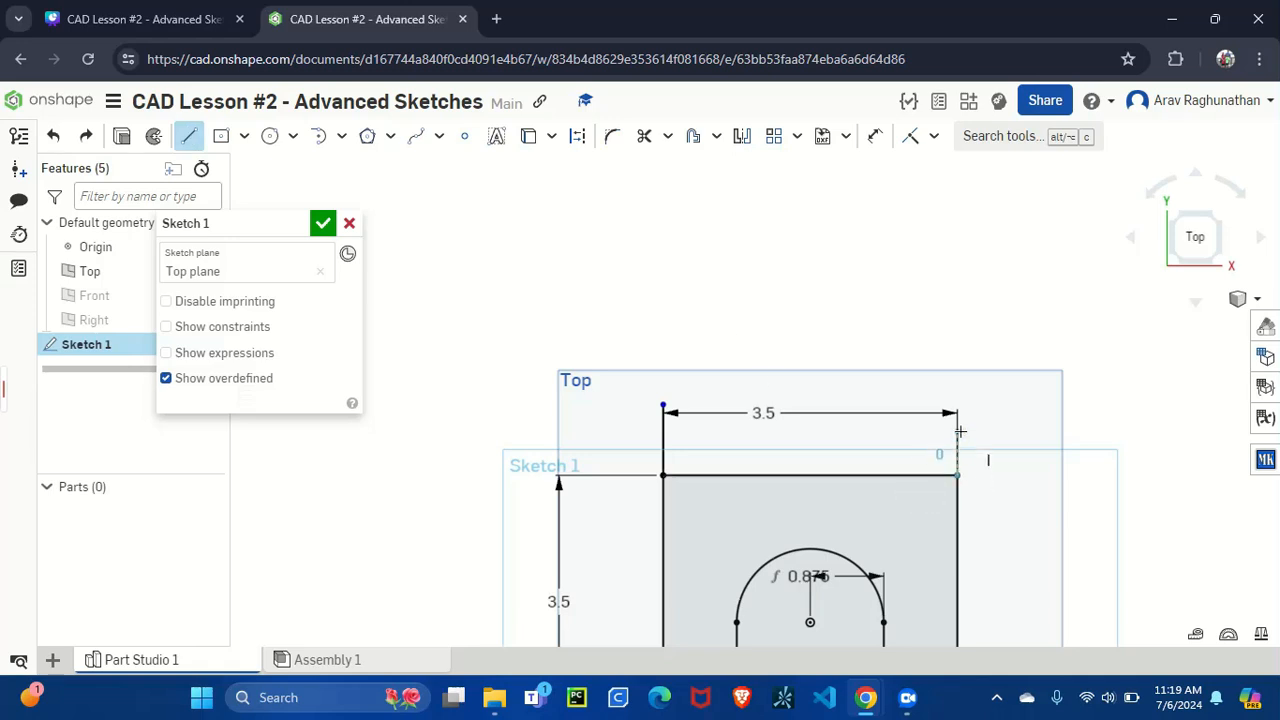
click(957, 409)
key(d)
click(958, 406)
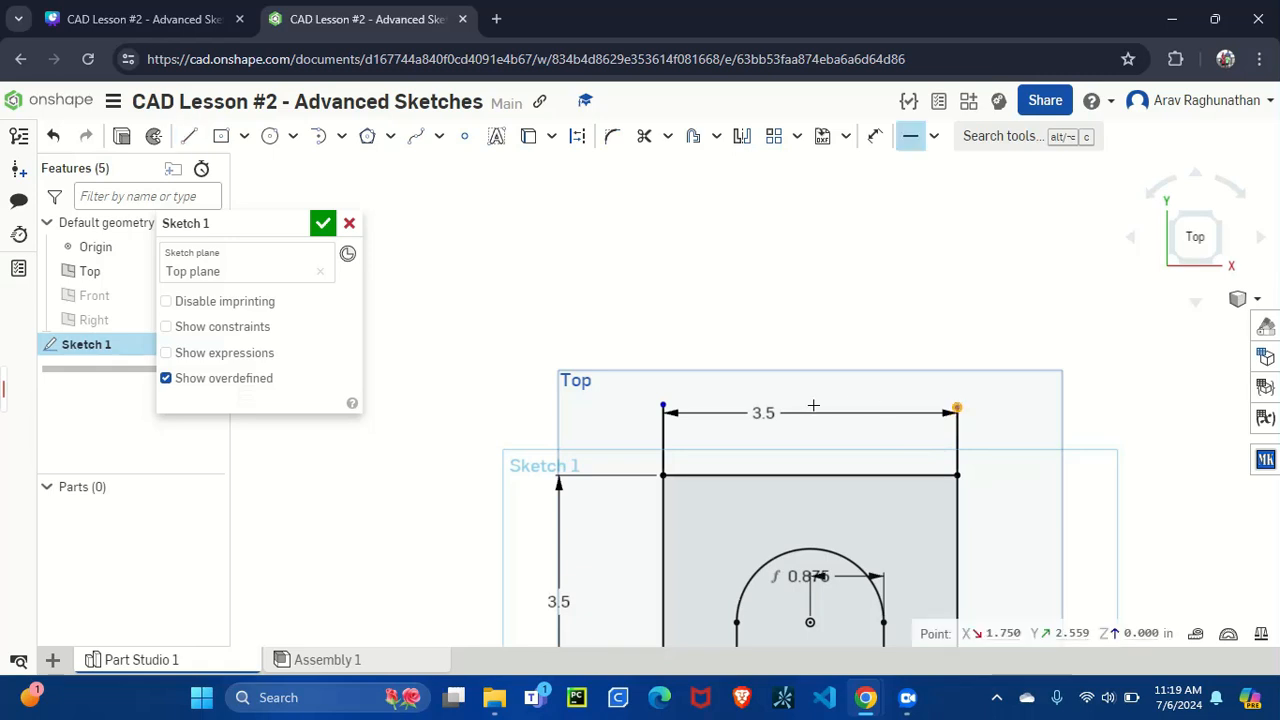
key(Escape)
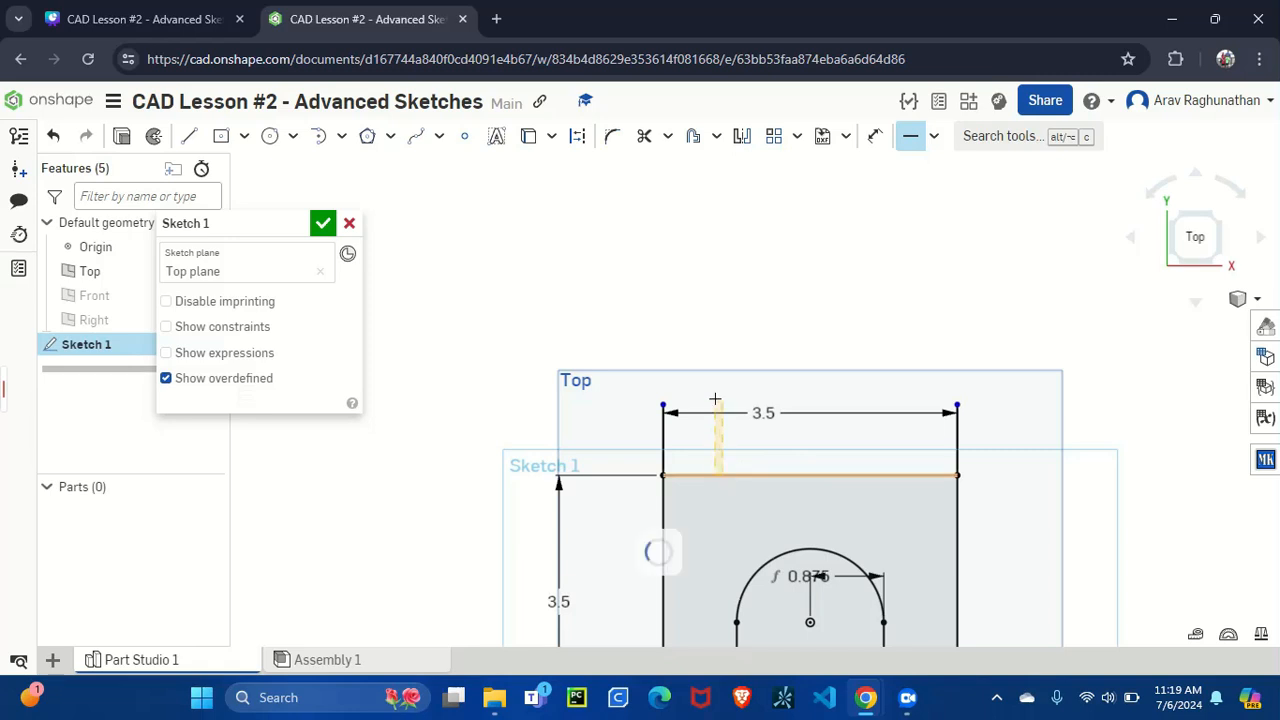
- Draw a vertical line about 0.85 in long upward from the house's top edge, a short distance inside the top-left corner
click(189, 136)
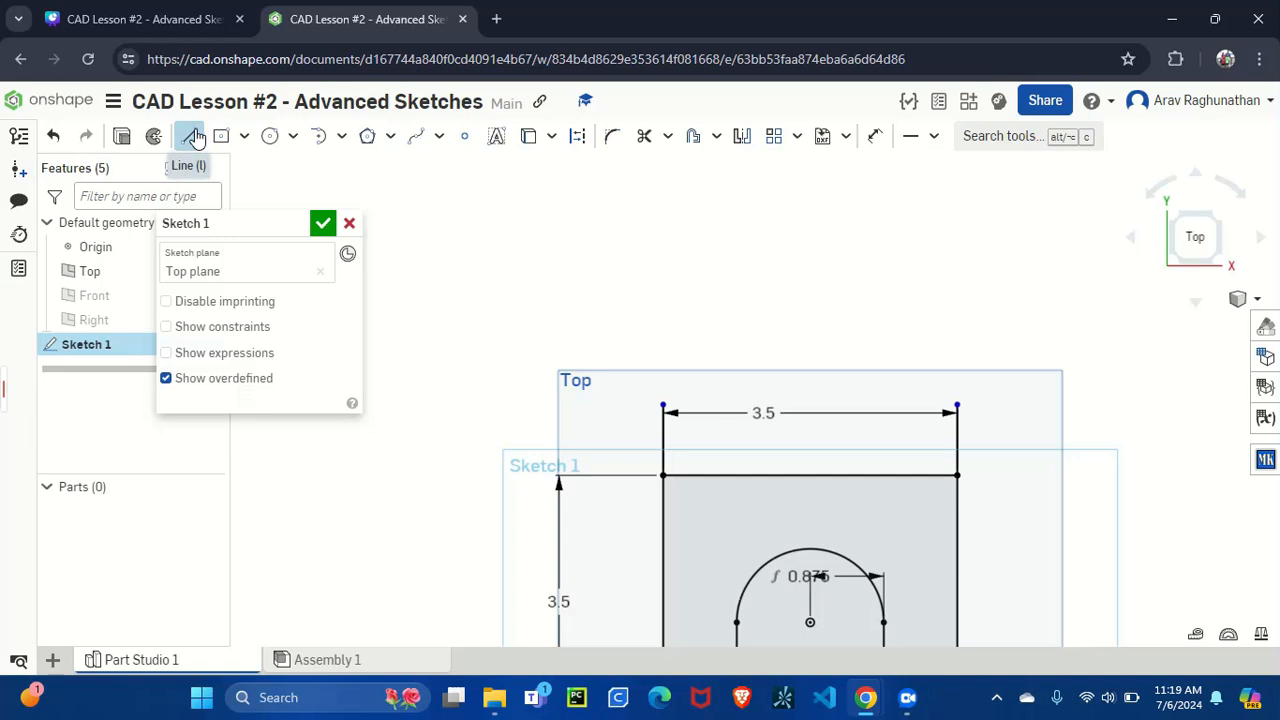
click(720, 473)
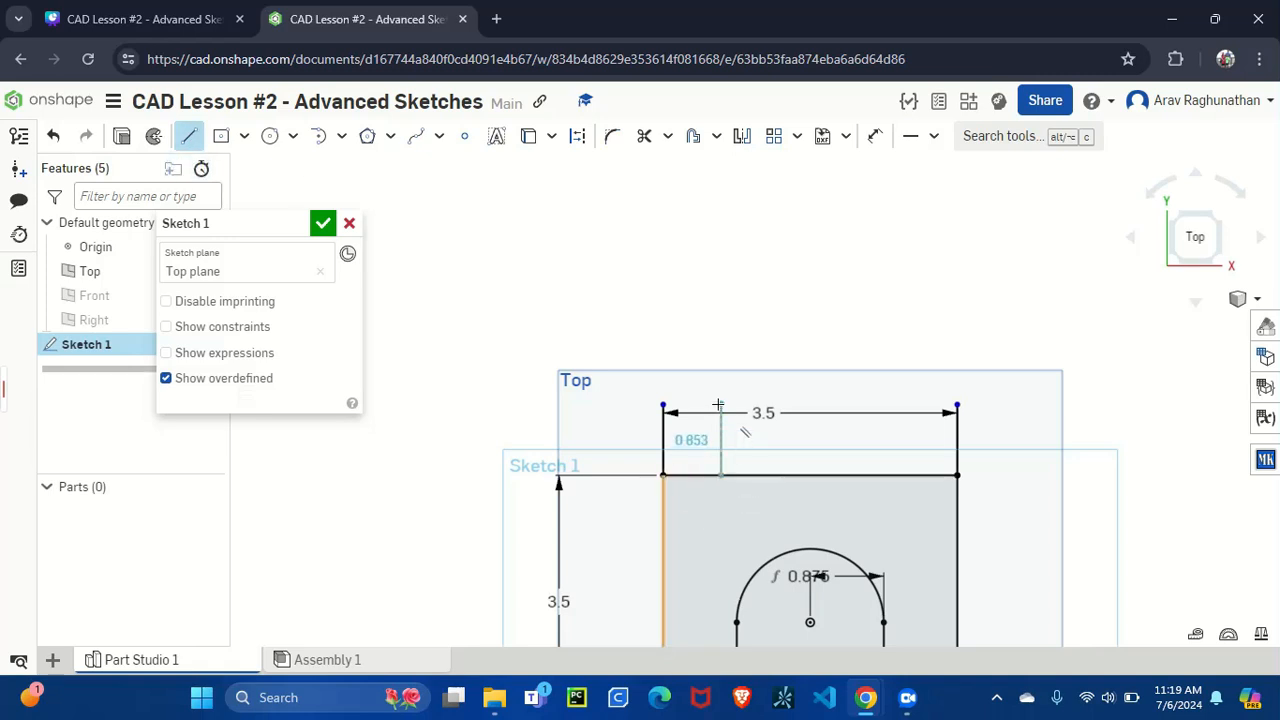
click(718, 404)
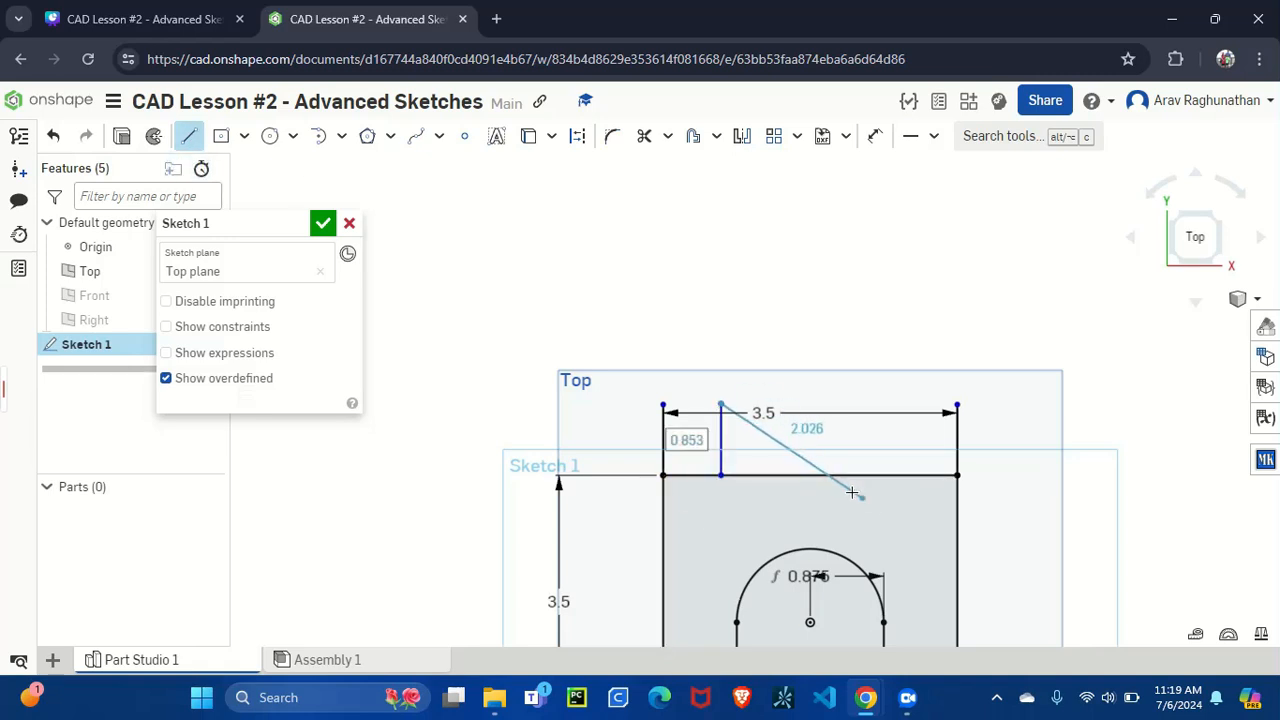
key(t)
key(Escape)
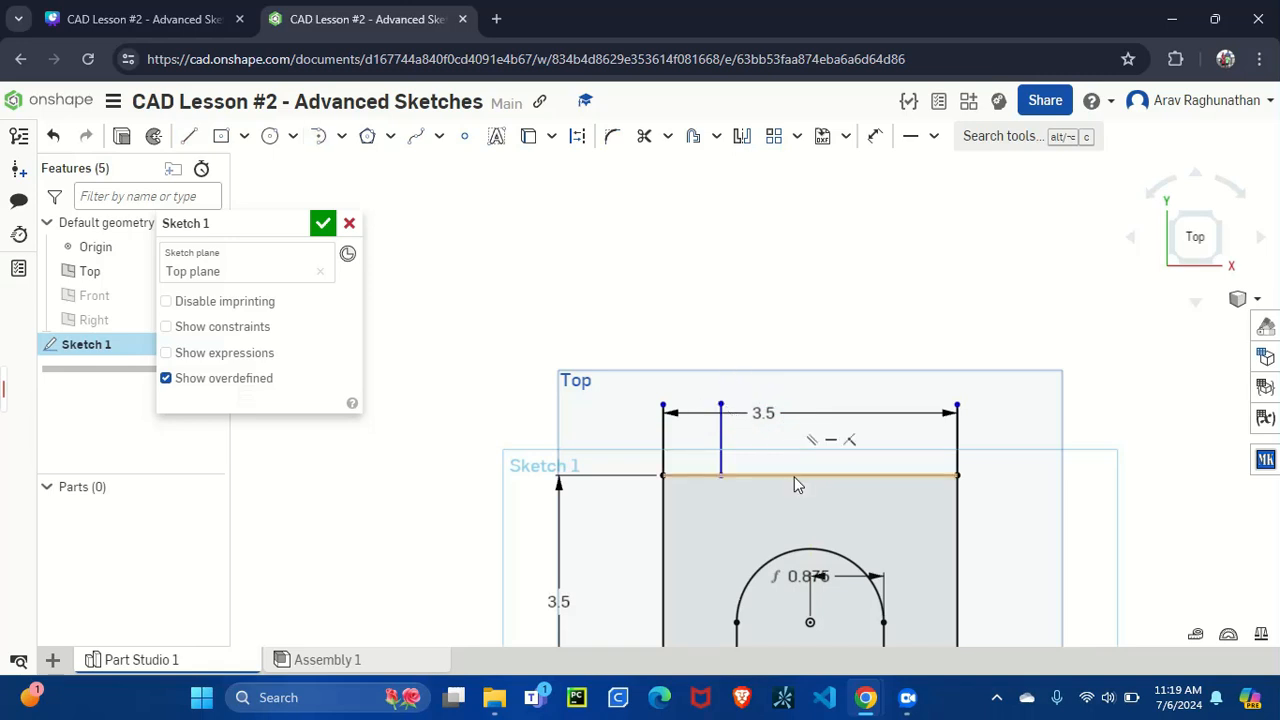
- Draw a vertical line about 0.85 in long upward from the midpoint of the house's top edge
click(193, 136)
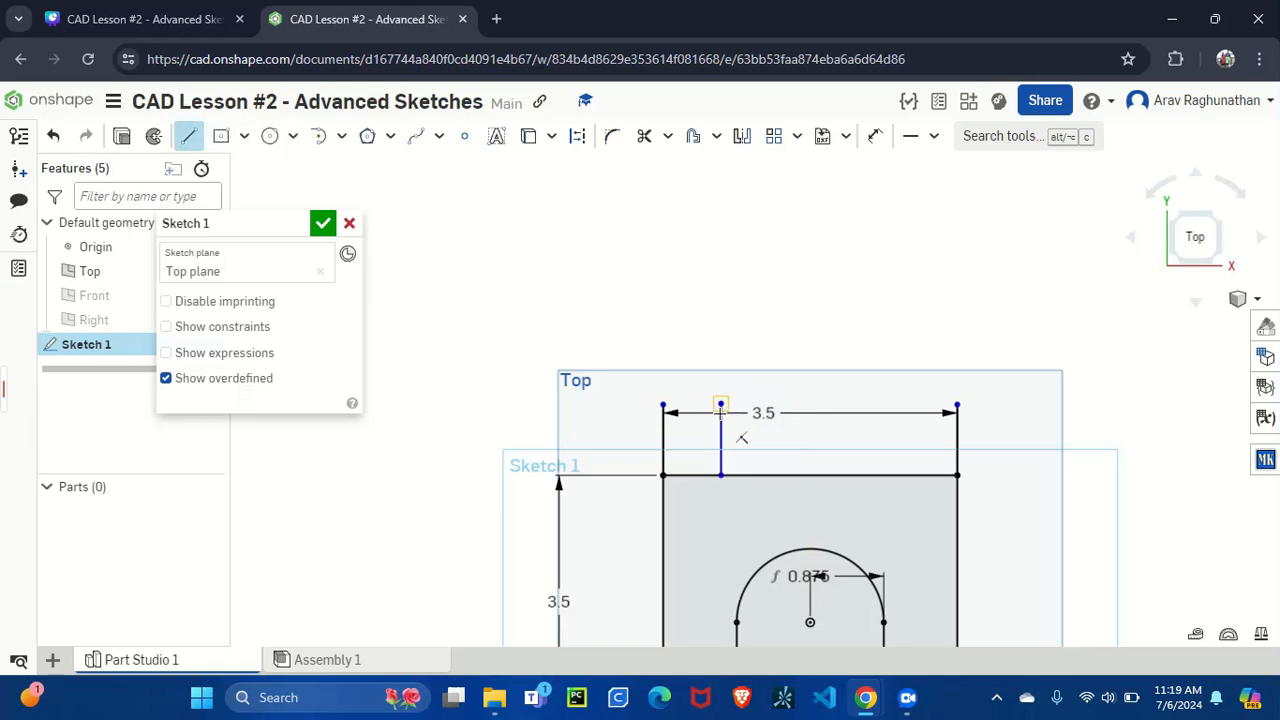
click(810, 475)
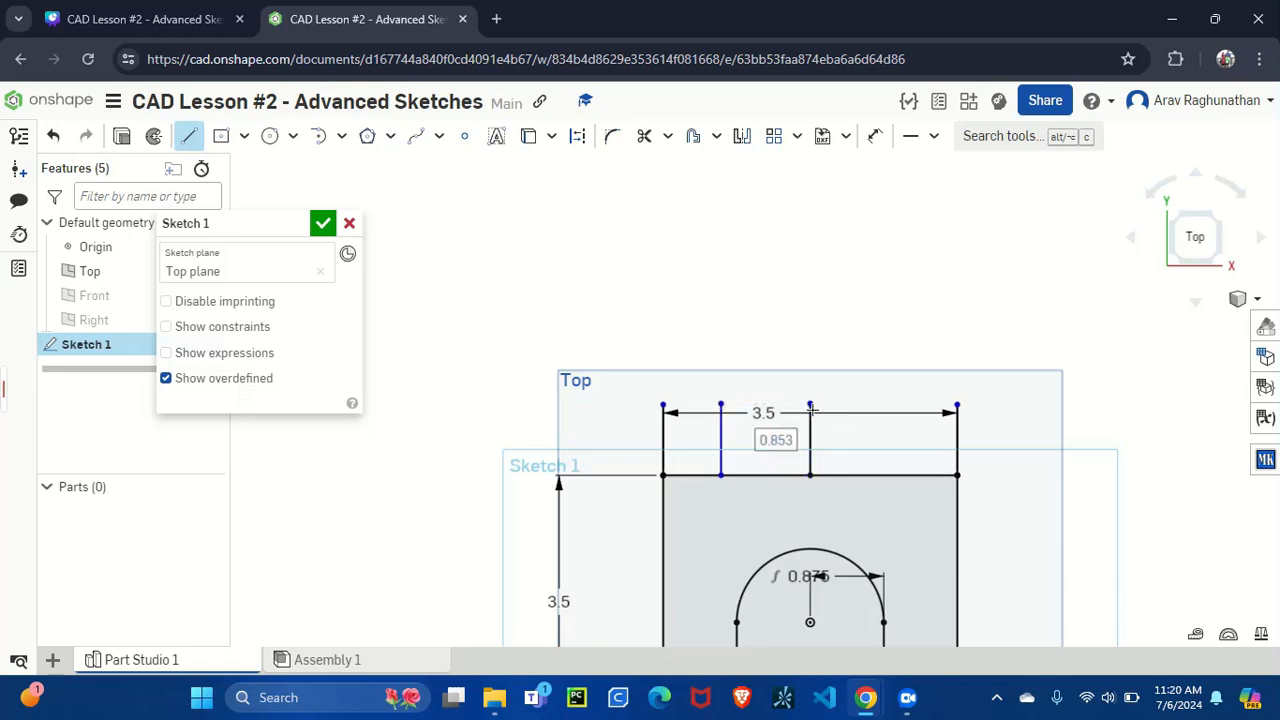
click(811, 406)
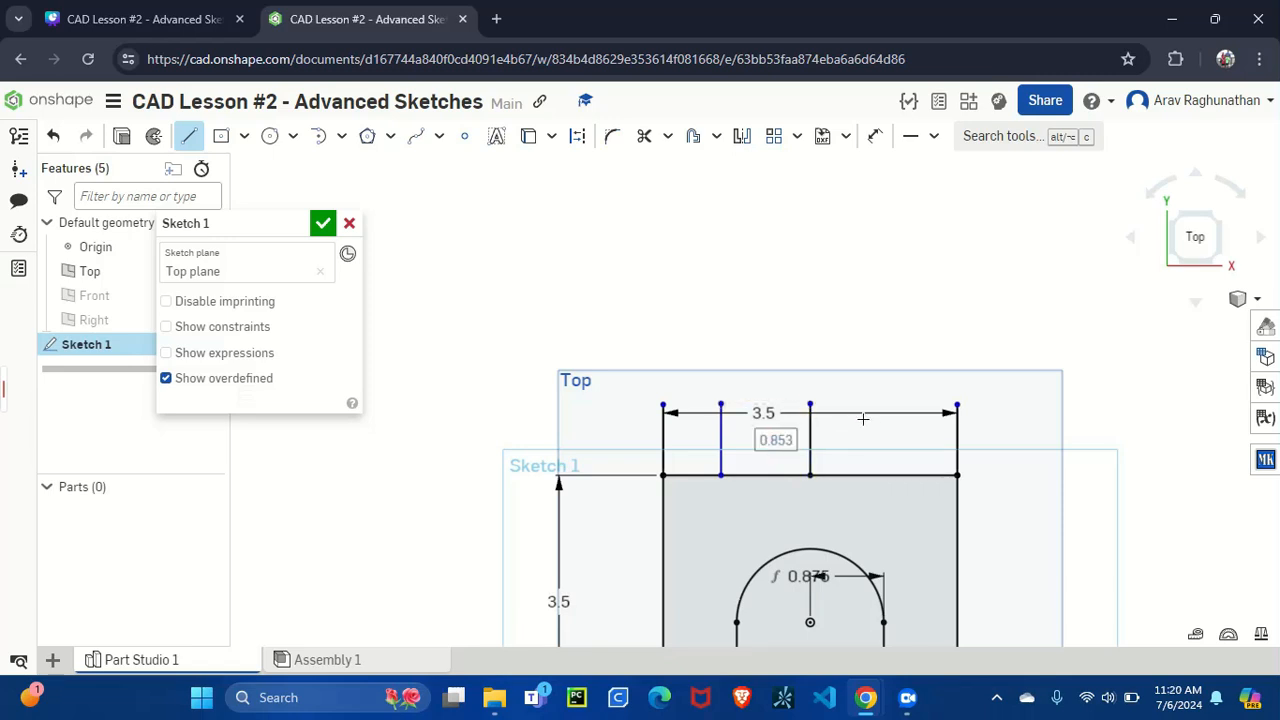
- Draw a vertical line about 0.86 in long upward from the top edge between its midpoint and right corner, then undo and redo it
click(882, 475)
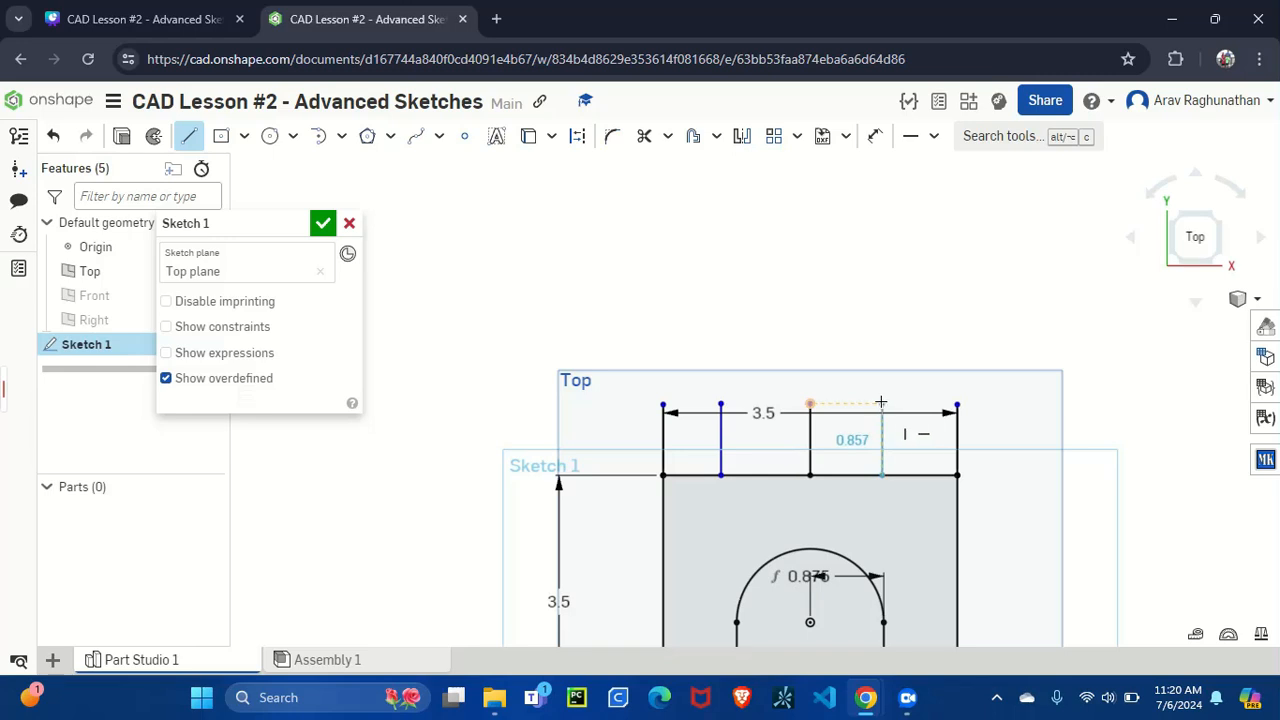
click(879, 404)
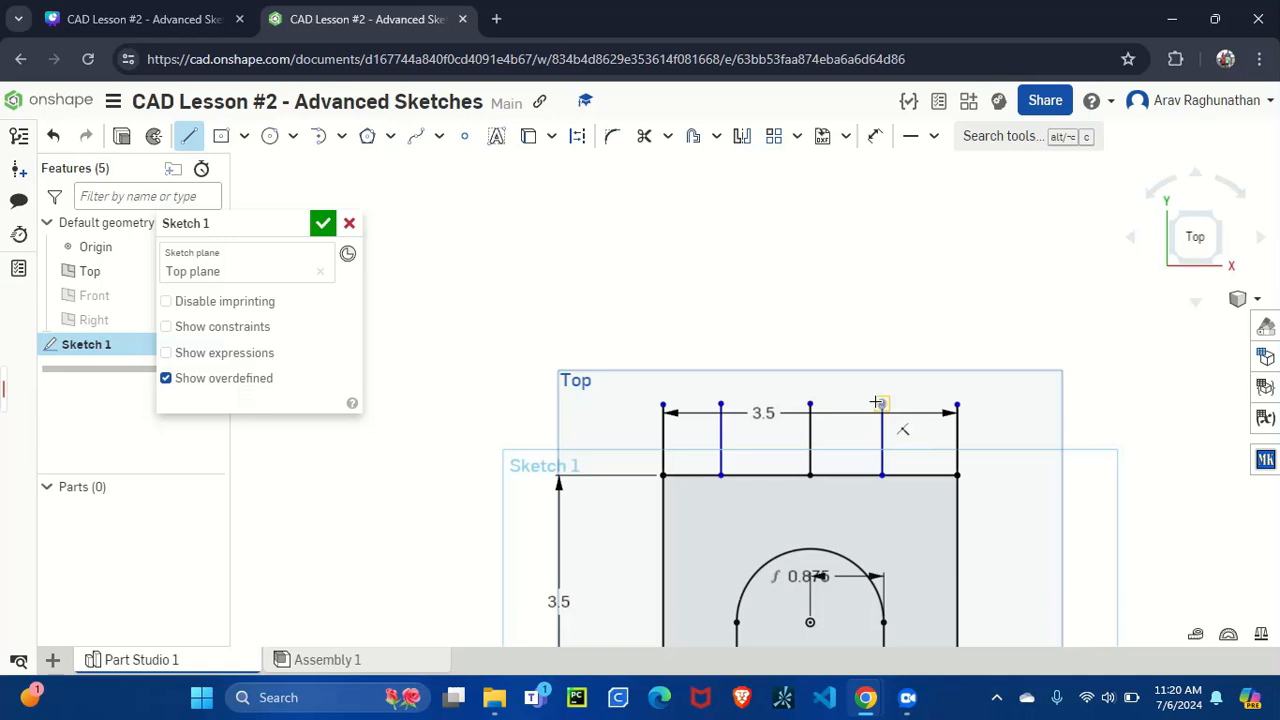
key(ctrl+z)
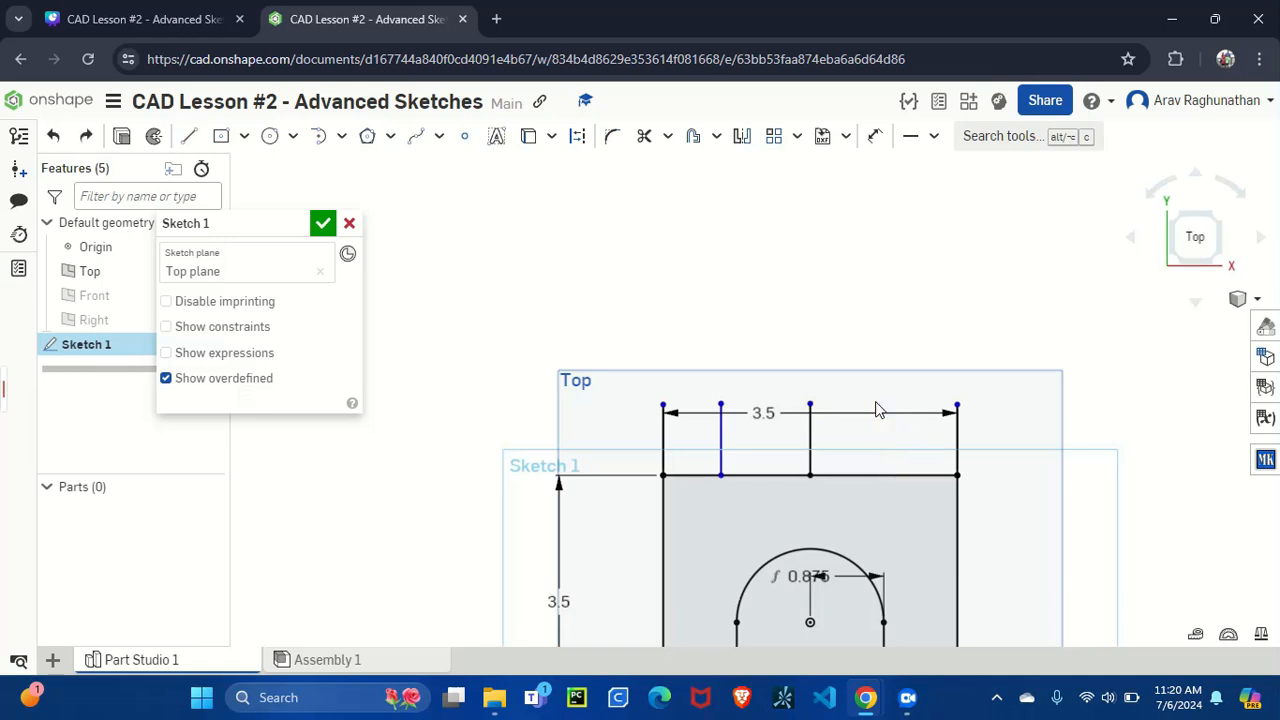
key(ctrl+y)
- Try to dimension the length of the inner vertical line nearest the left corner, and undo back to before the right inner line was drawn
click(877, 133)
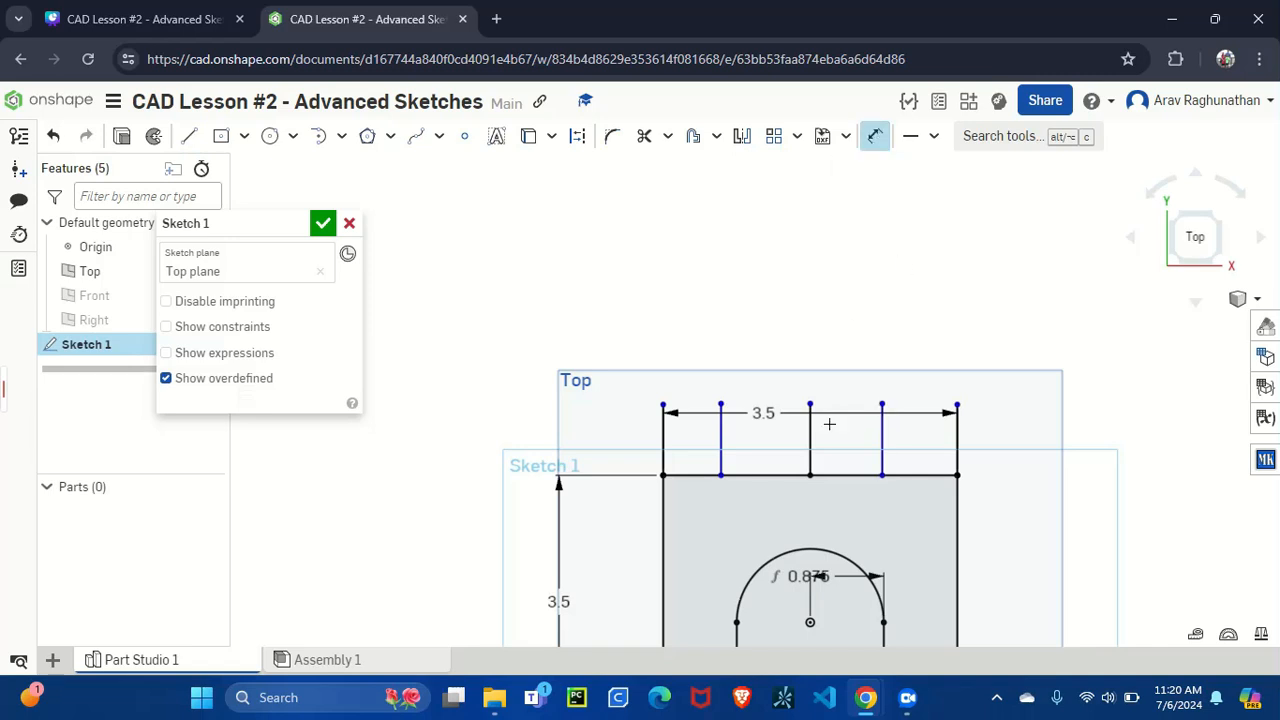
click(721, 444)
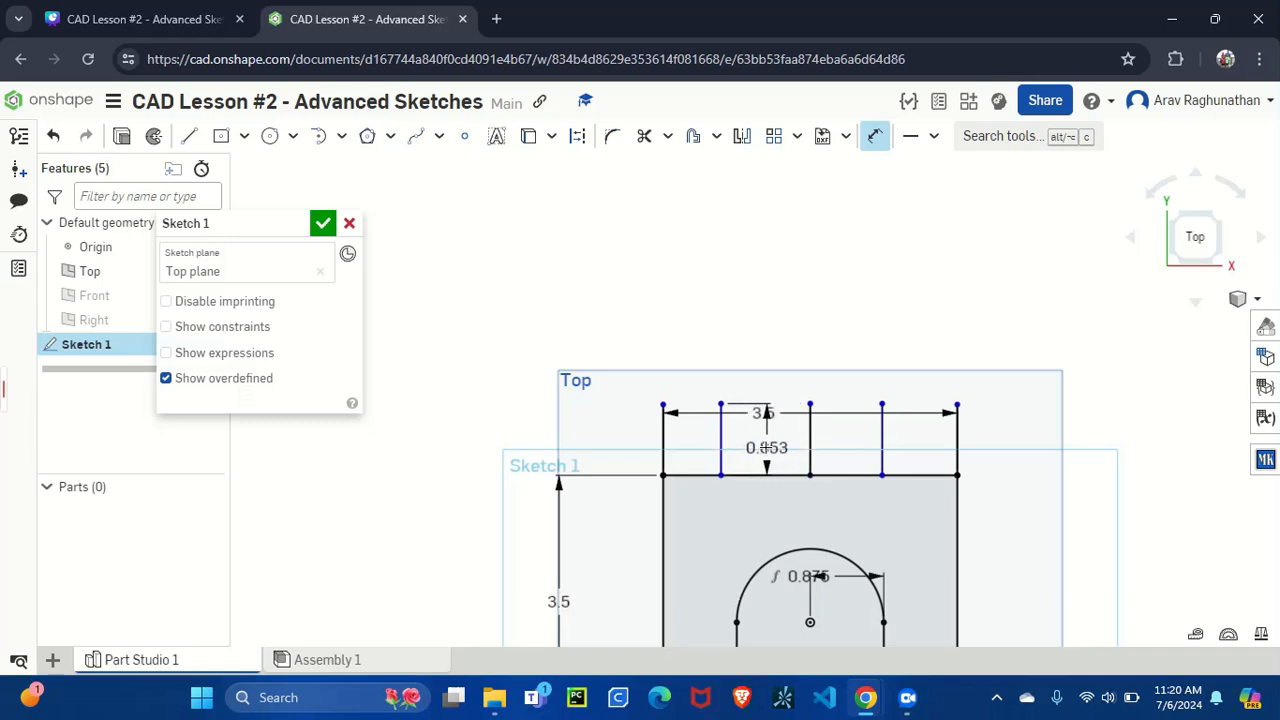
key(ctrl+z)
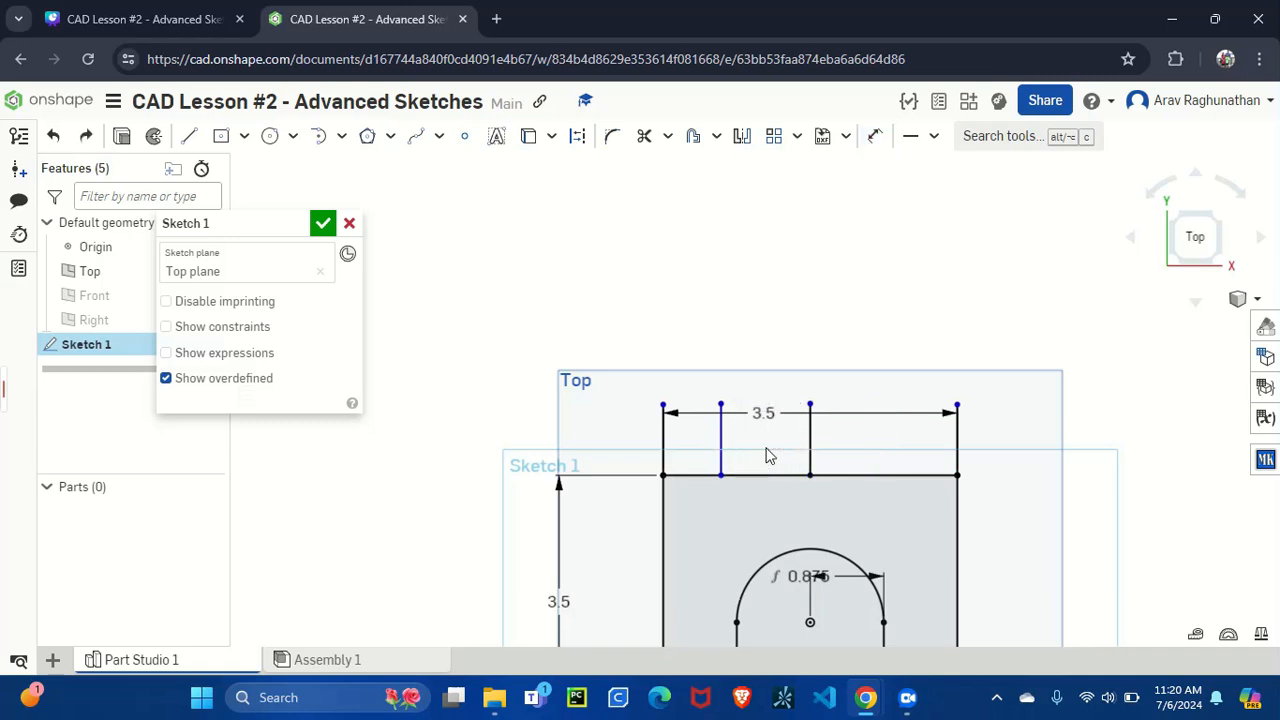
- Redo the right inner vertical line, and draw a line along the house's top edge from its midpoint to the left corner
key(ctrl+y)
click(187, 137)
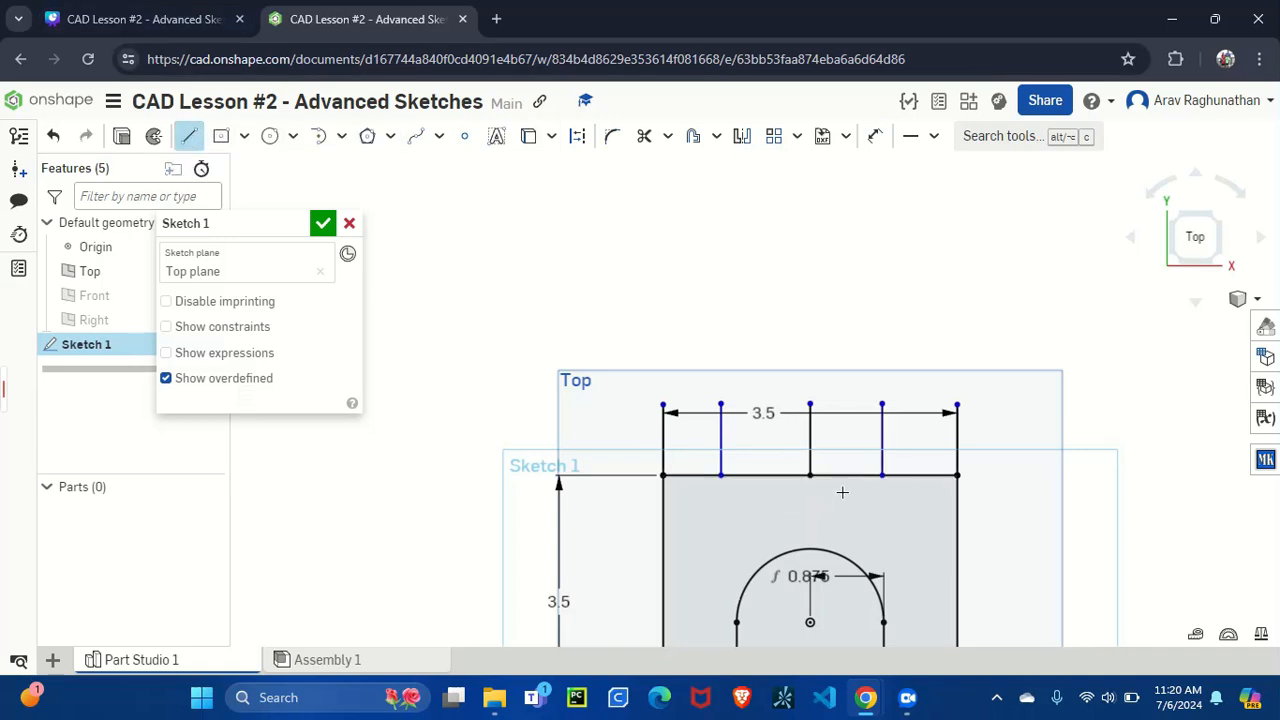
drag(810, 476, 663, 476)
click(663, 476)
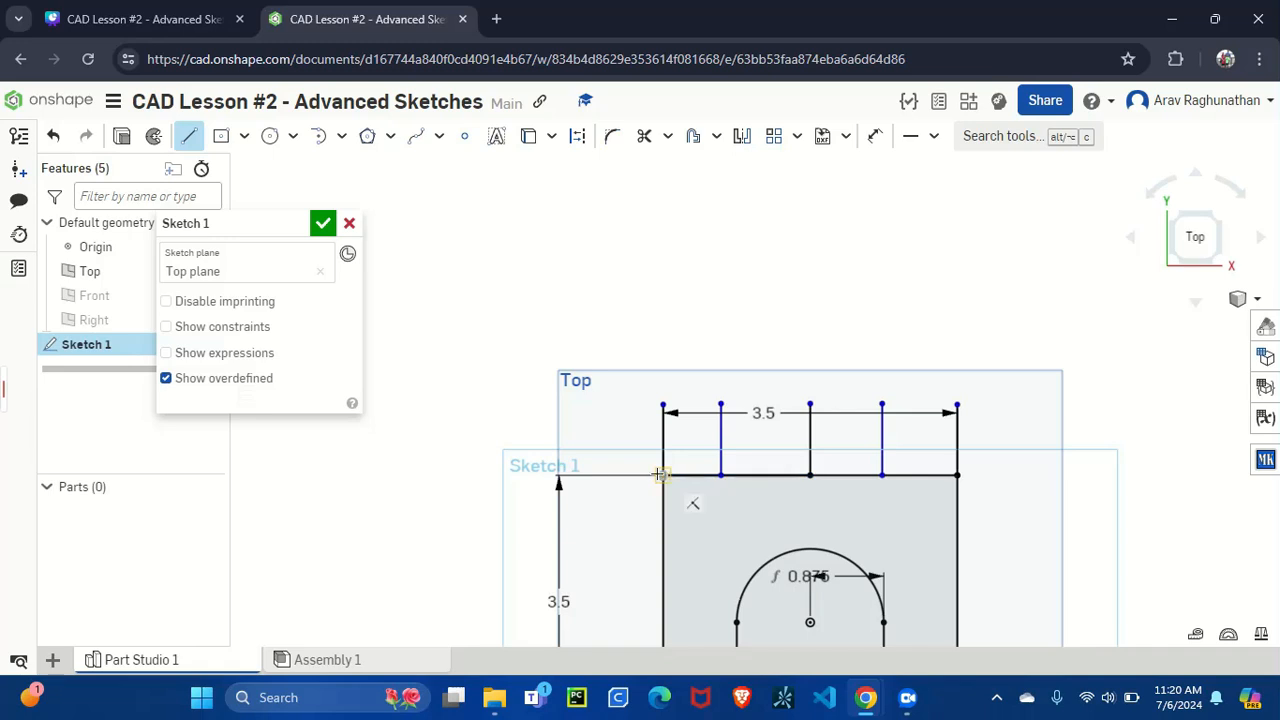
key(Escape)
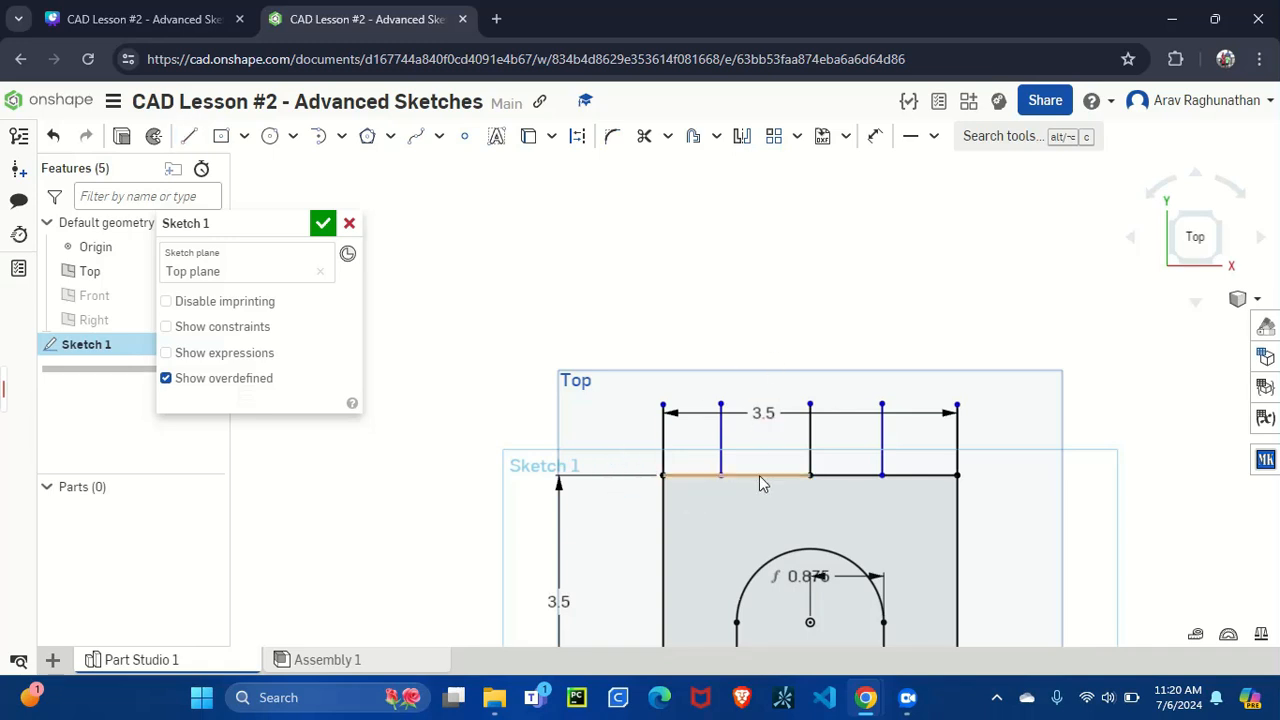
- Constrain the lower endpoint of the left inner vertical line to the midpoint of the top edge's left half
click(721, 477)
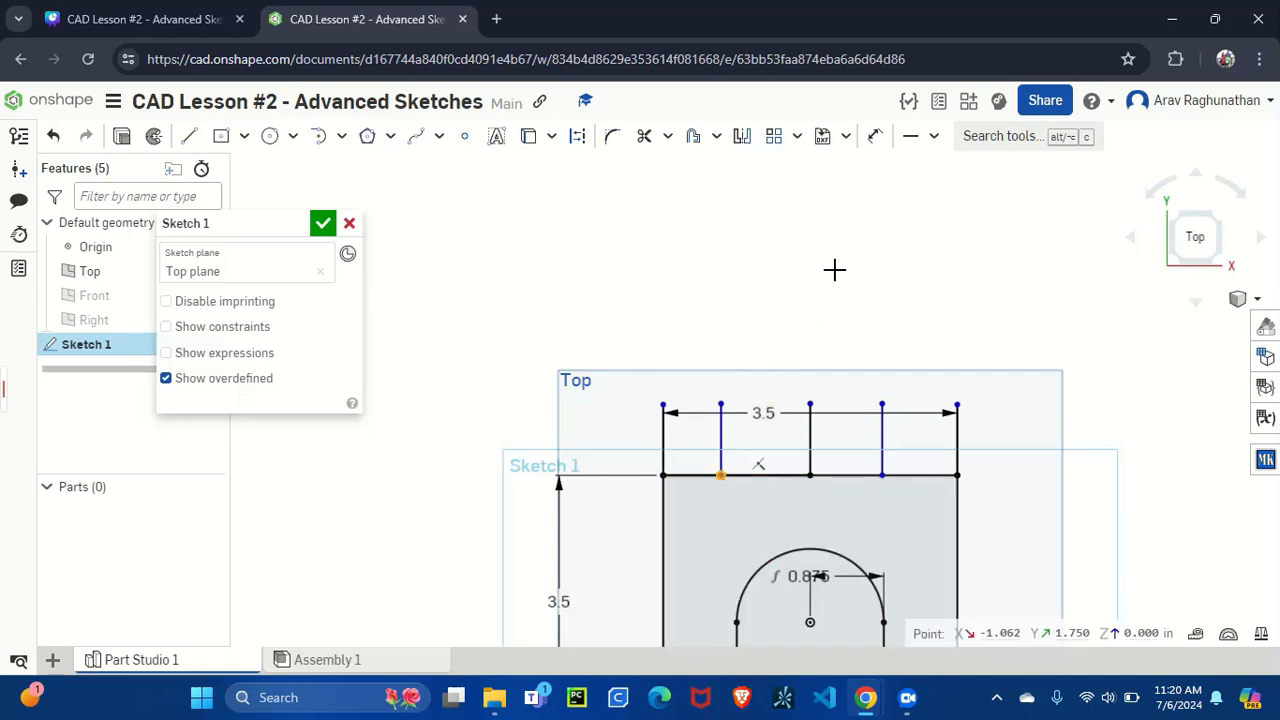
key(h)
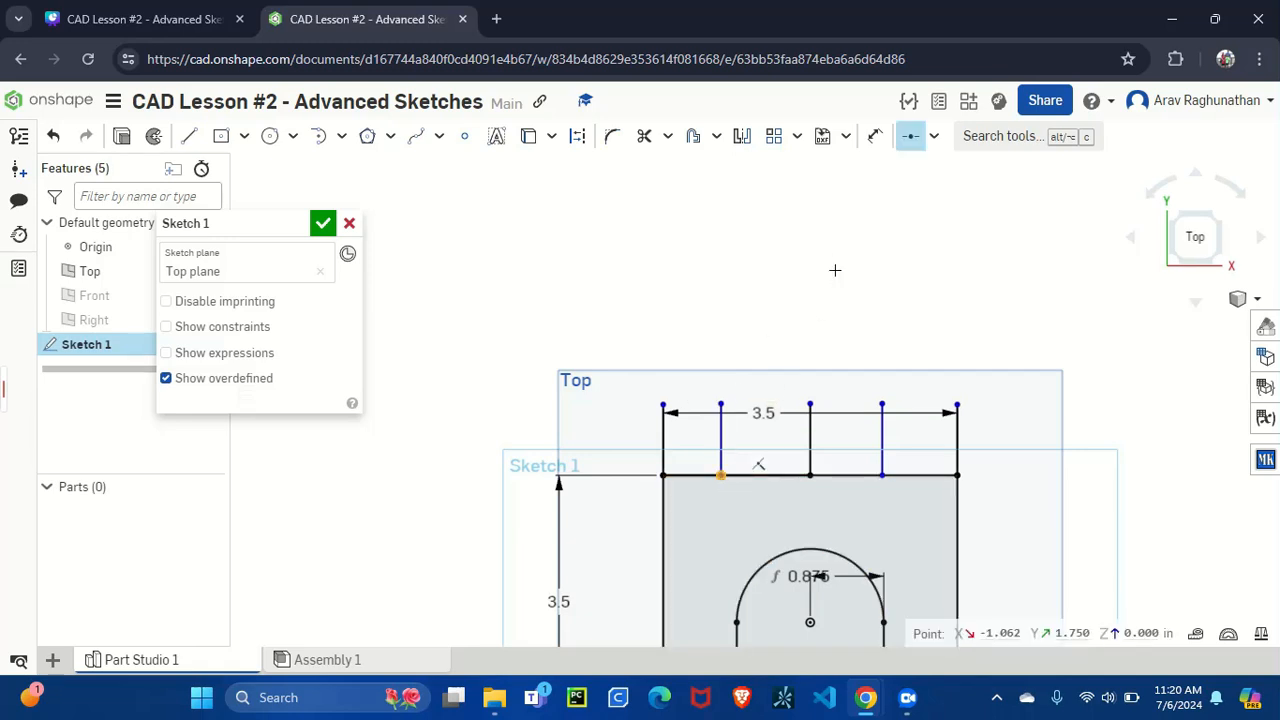
click(789, 477)
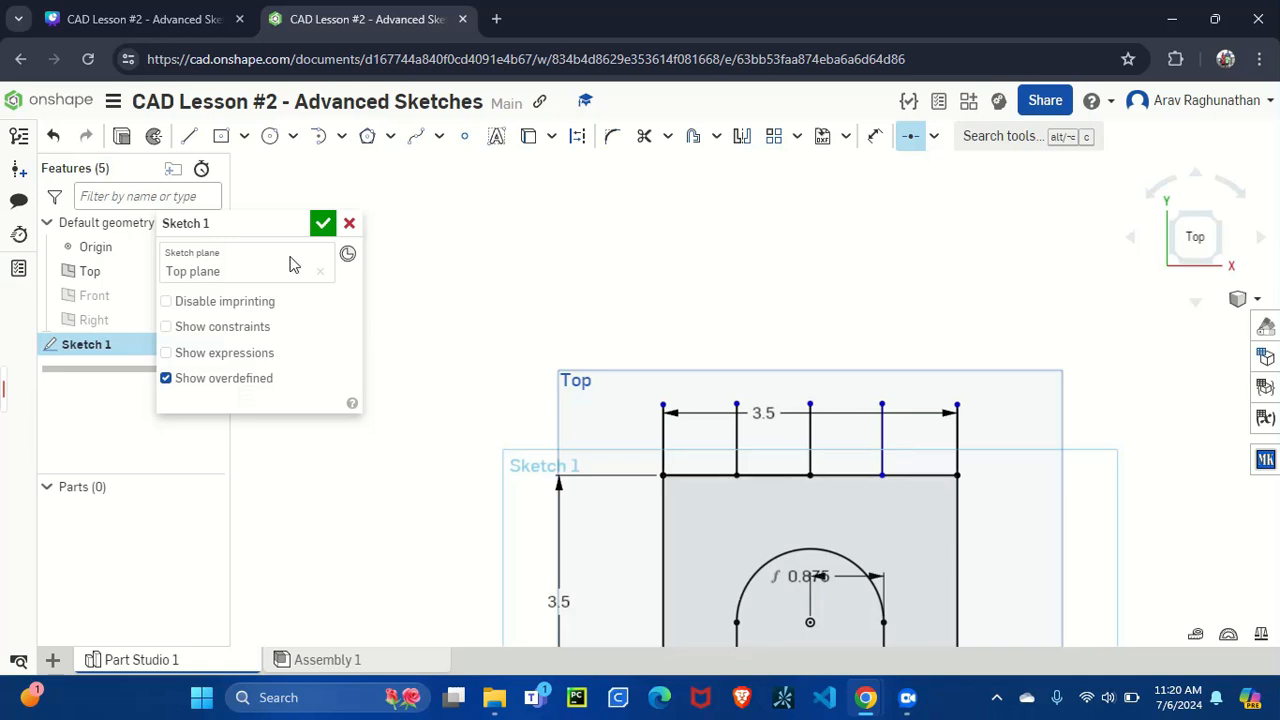
- Draw a 1.75 in line along the house's top edge from the right corner to the edge's midpoint
click(189, 136)
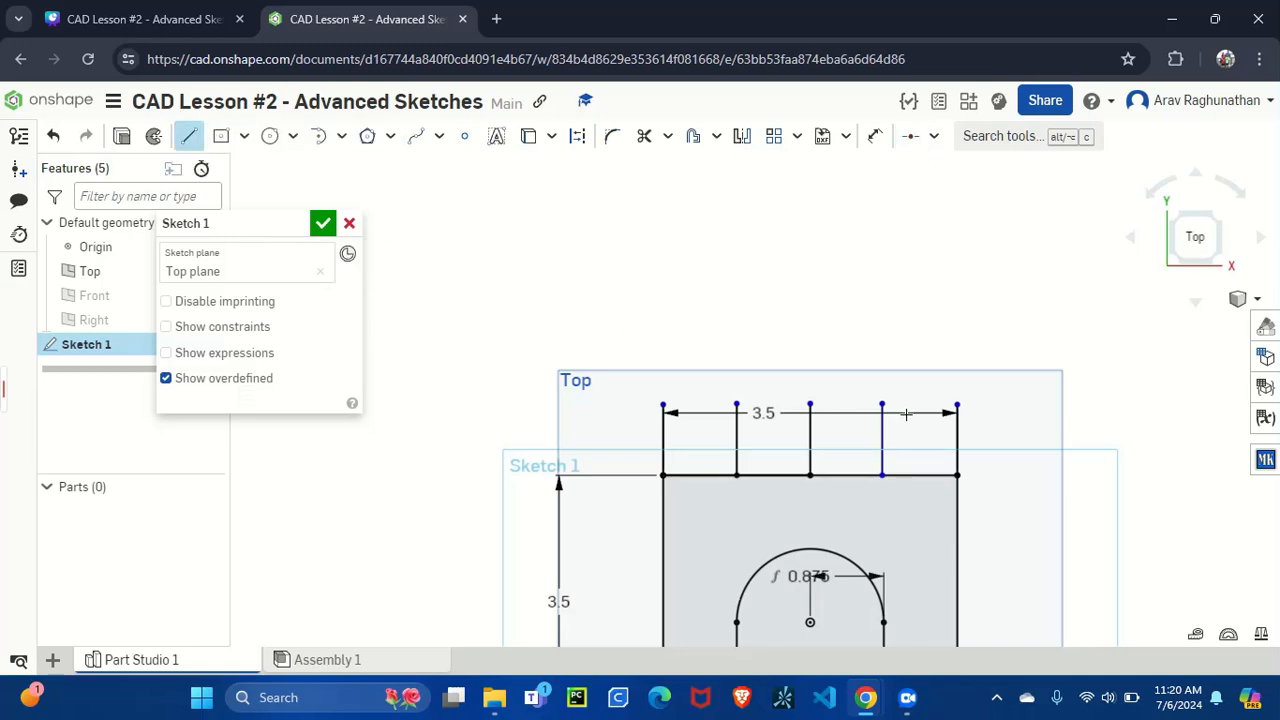
click(956, 474)
click(811, 476)
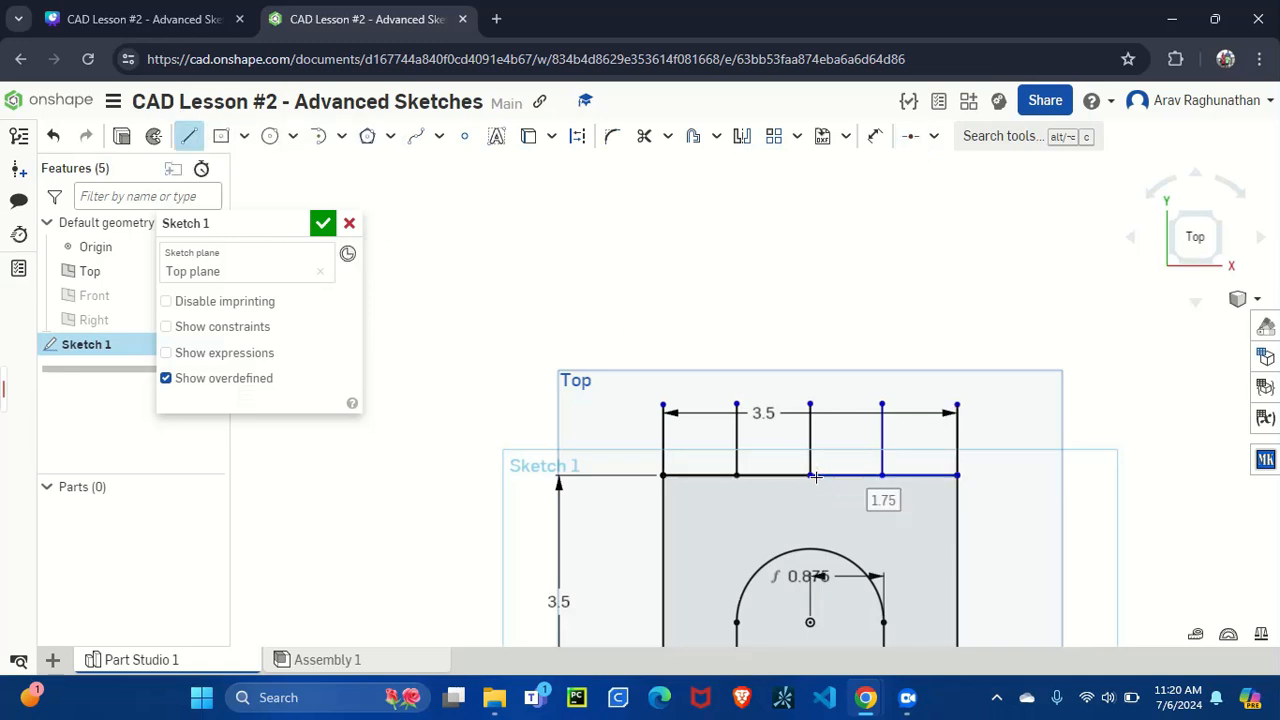
click(881, 438)
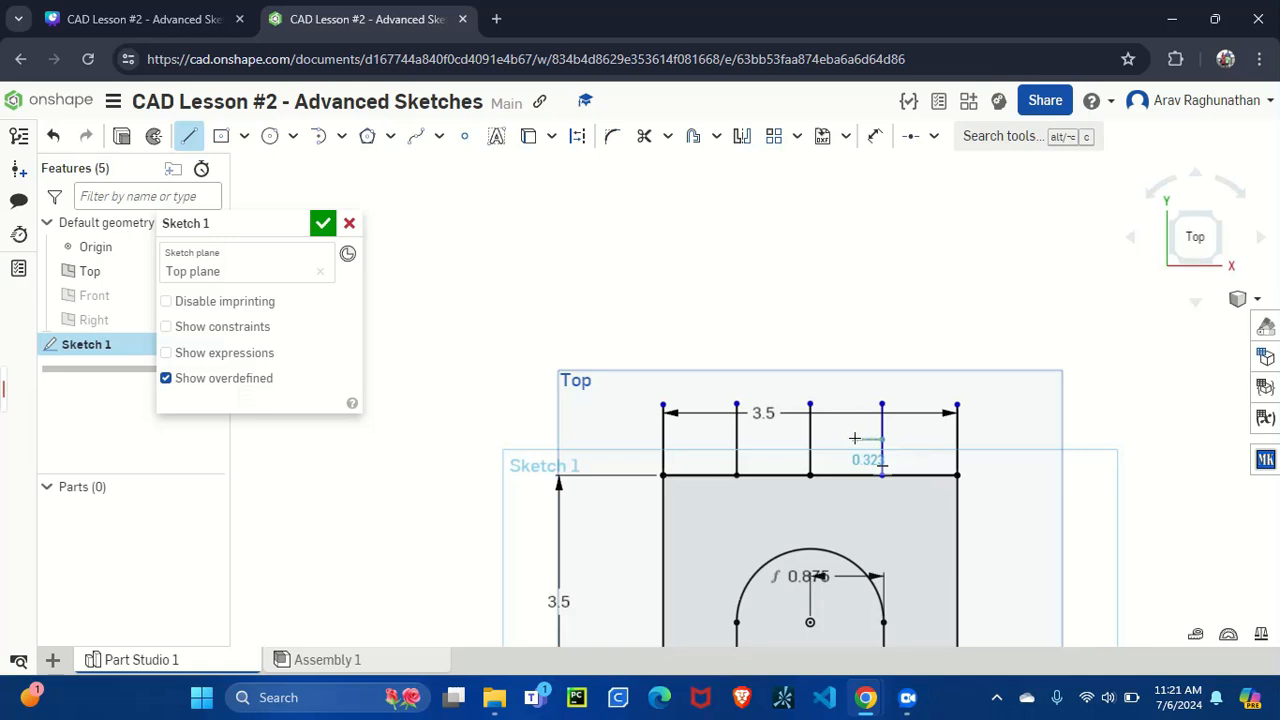
key(Escape)
- Dimension the spacing between the middle vertical line and the right inner vertical line as 0.875 in
click(874, 136)
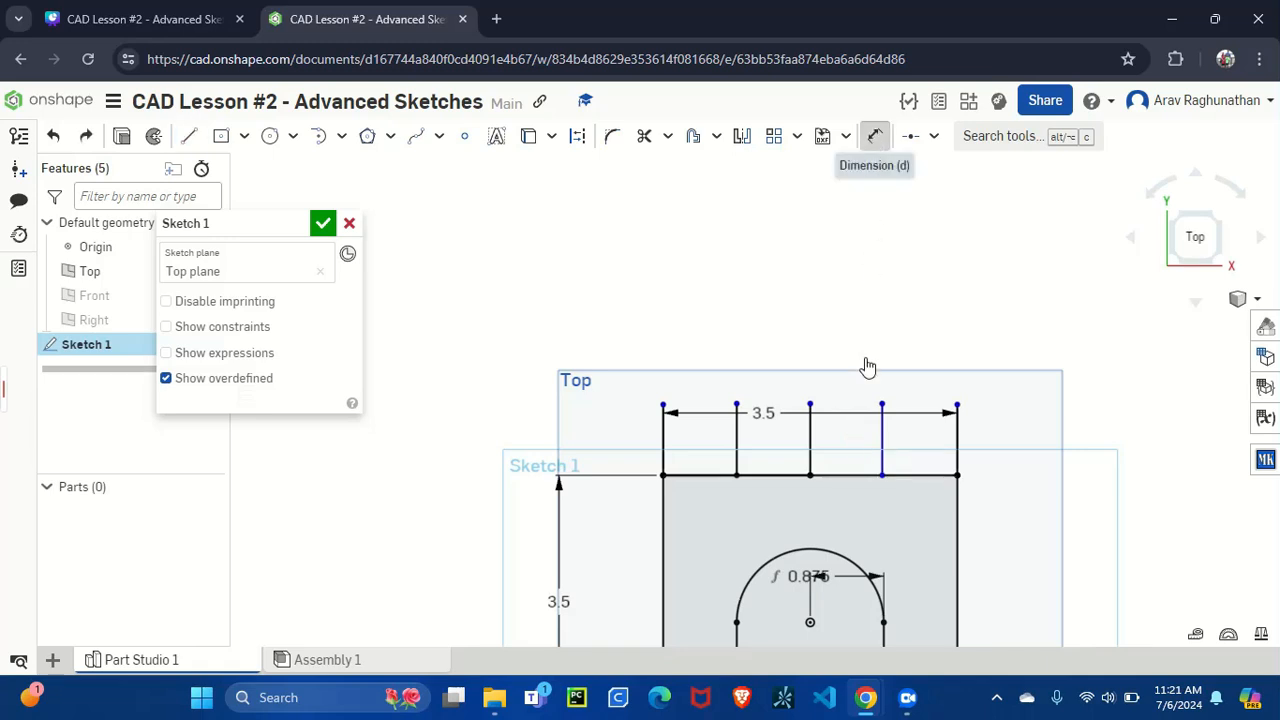
click(811, 440)
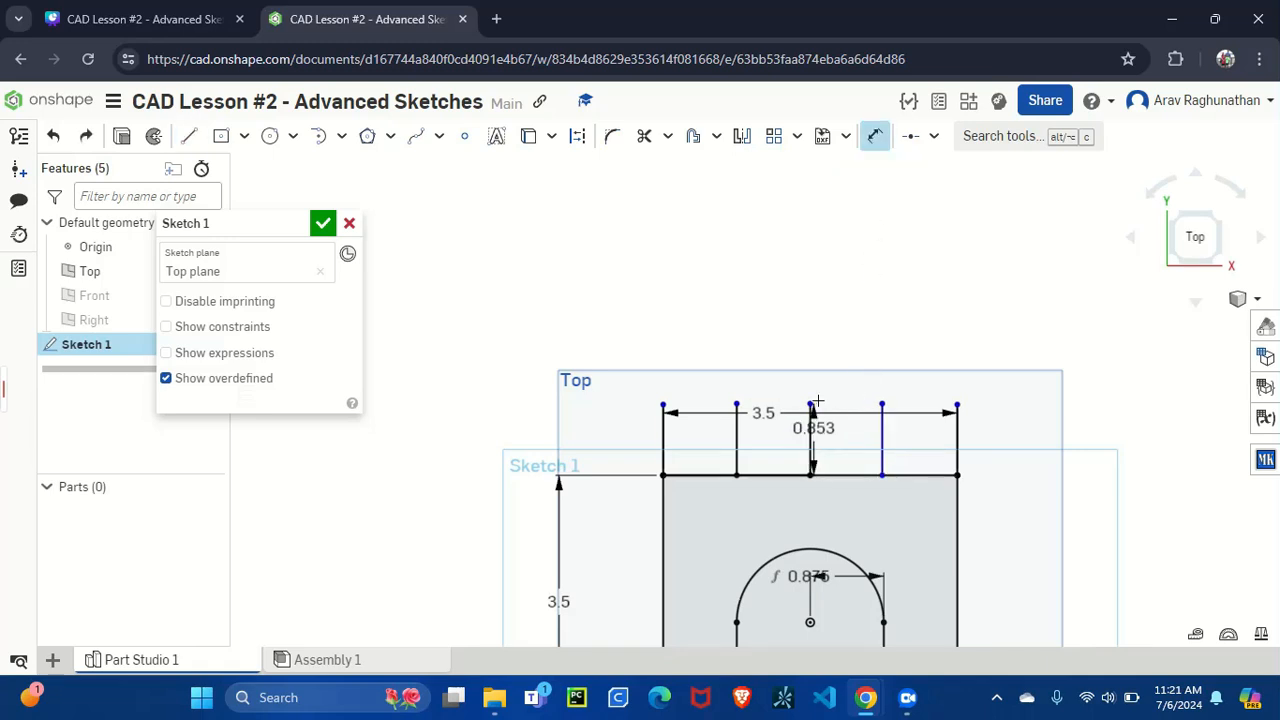
click(883, 452)
click(843, 261)
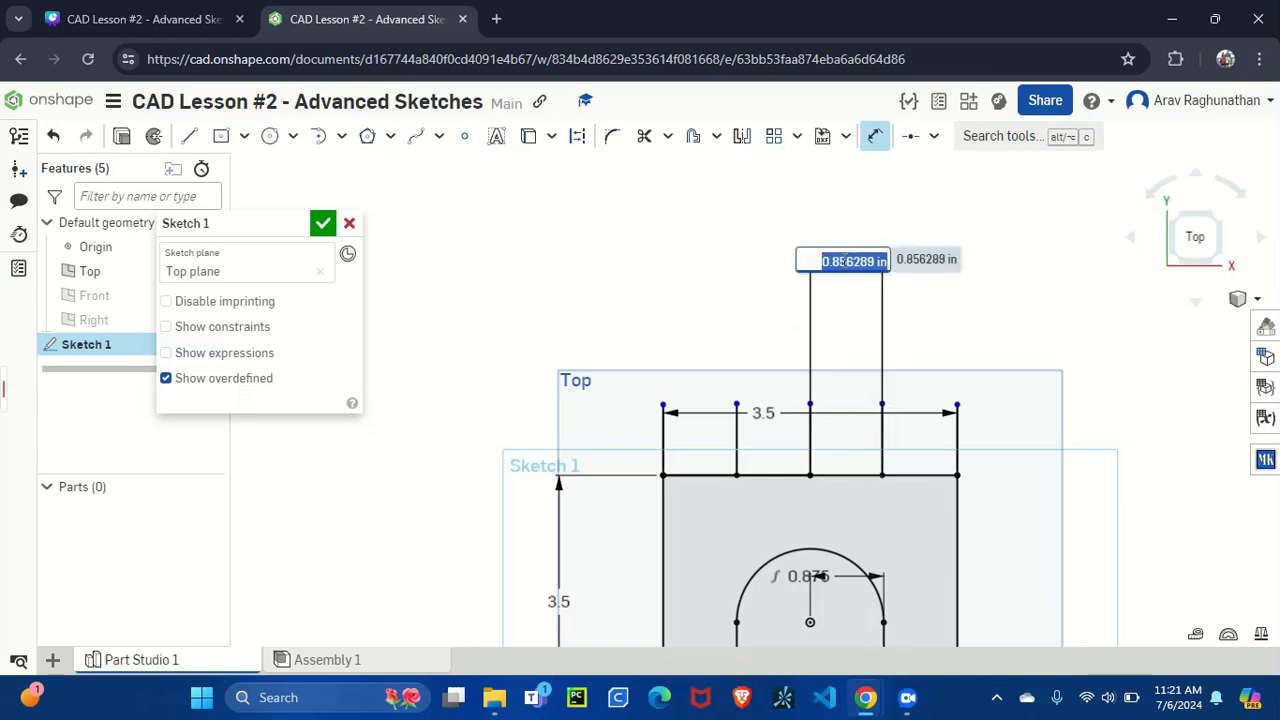
text(0.75)
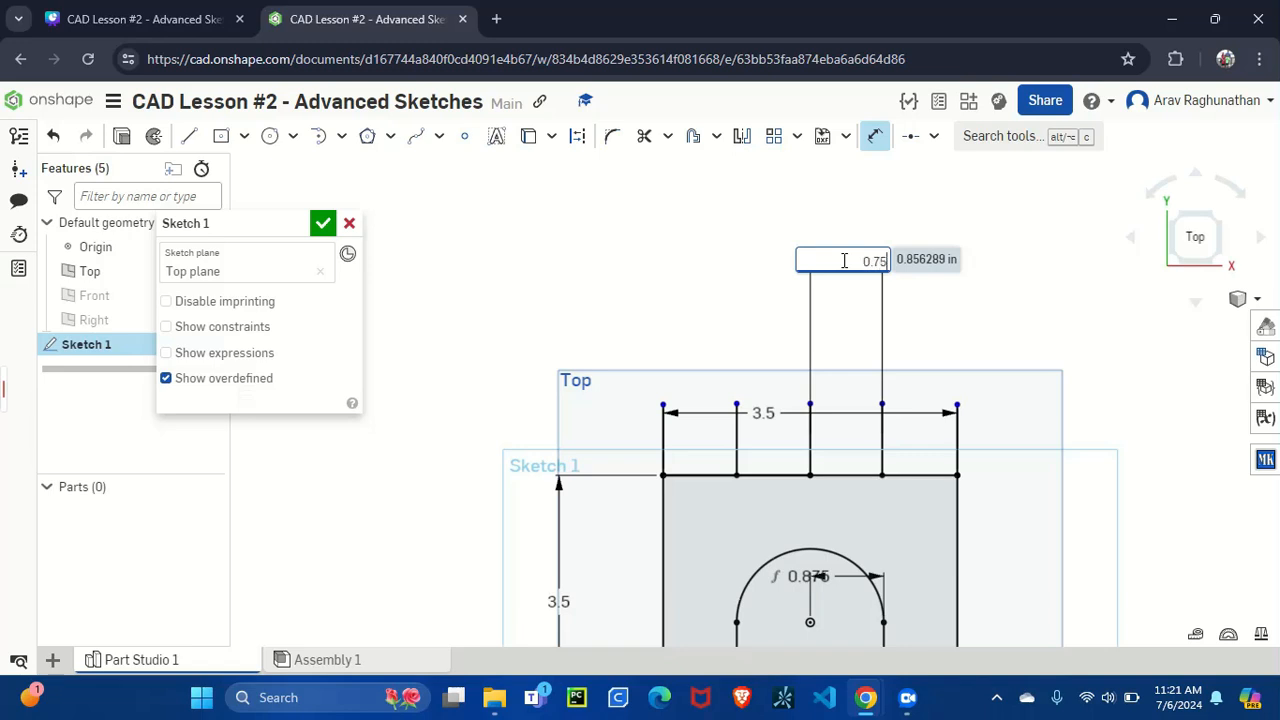
key(BackSpace)
key(BackSpace)
key(BackSpace)
text(875)
key(Return)
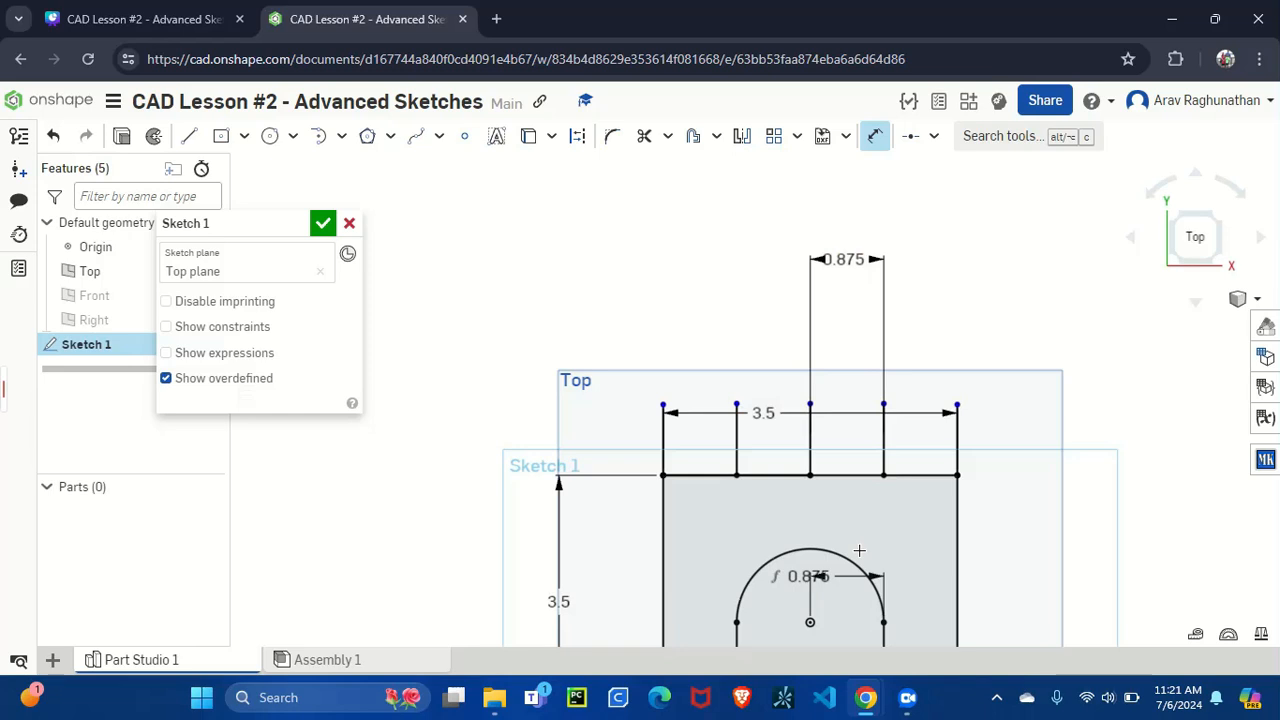
- Draw four tangent arcs of about 0.44 in radius joining the upper ends of each neighbouring pair of vertical lines
click(341, 136)
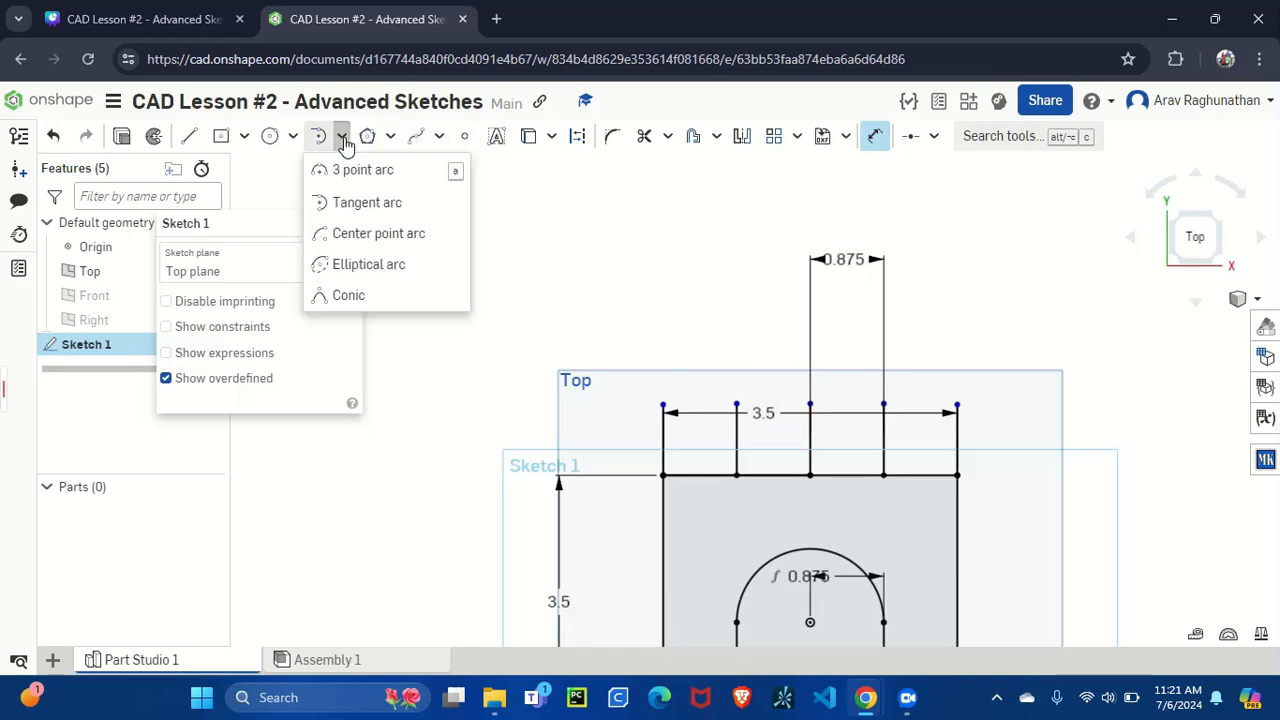
click(330, 201)
click(662, 404)
click(736, 404)
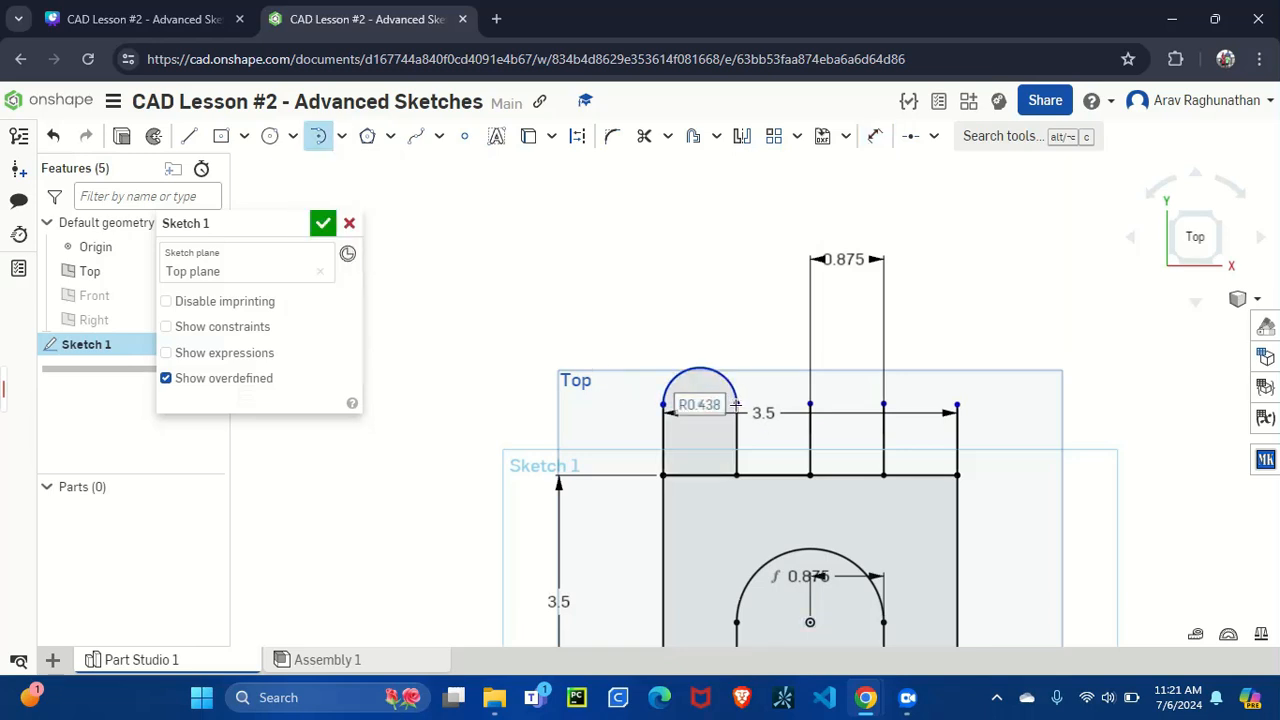
click(736, 404)
click(810, 404)
click(810, 404)
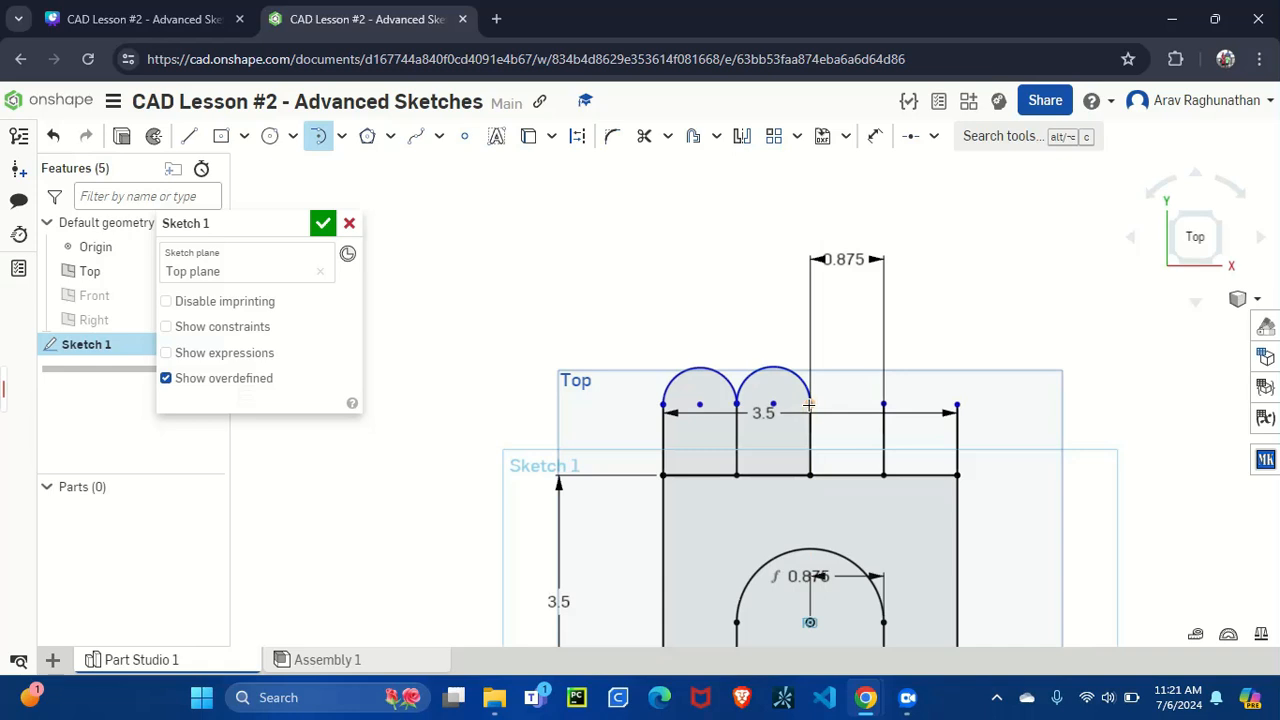
click(884, 404)
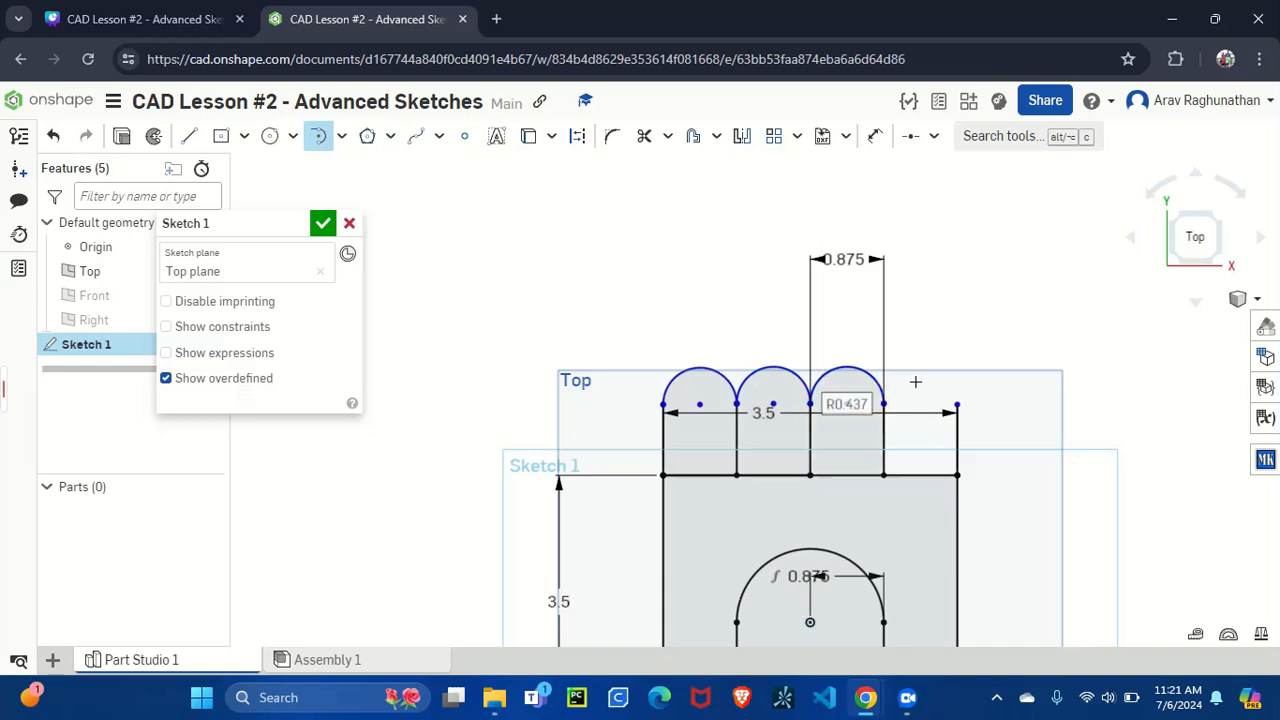
click(884, 404)
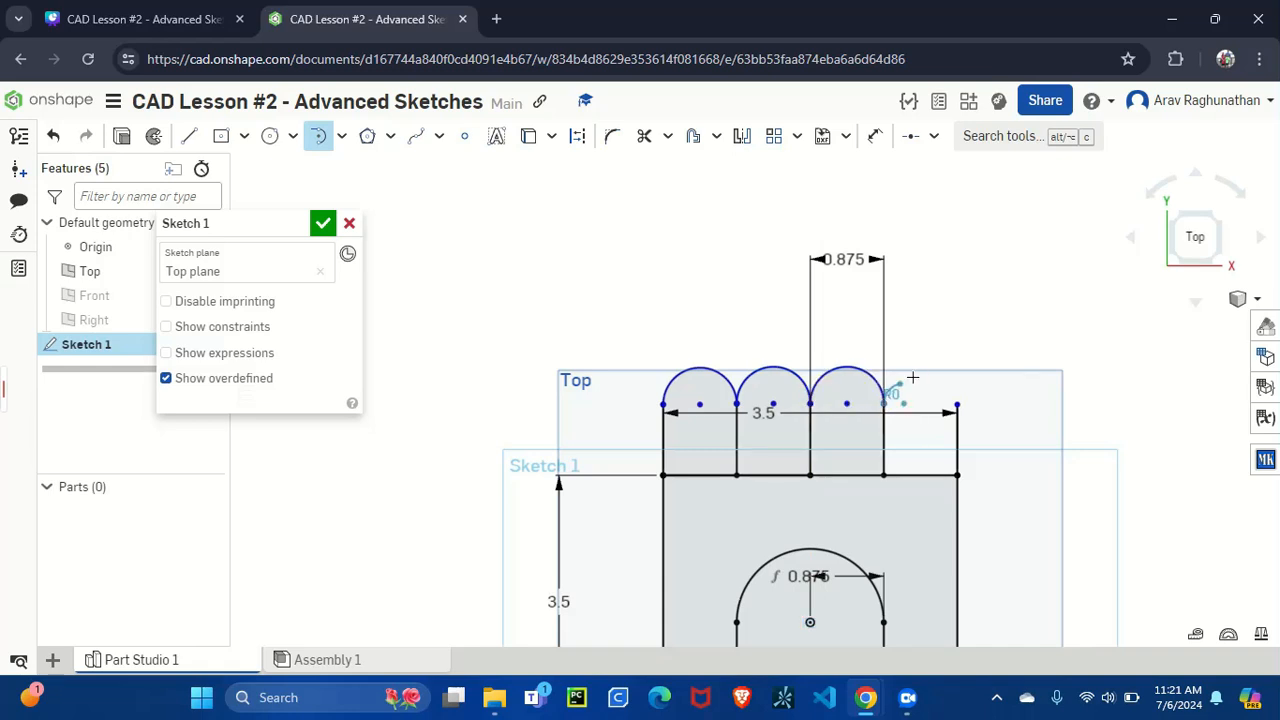
click(956, 403)
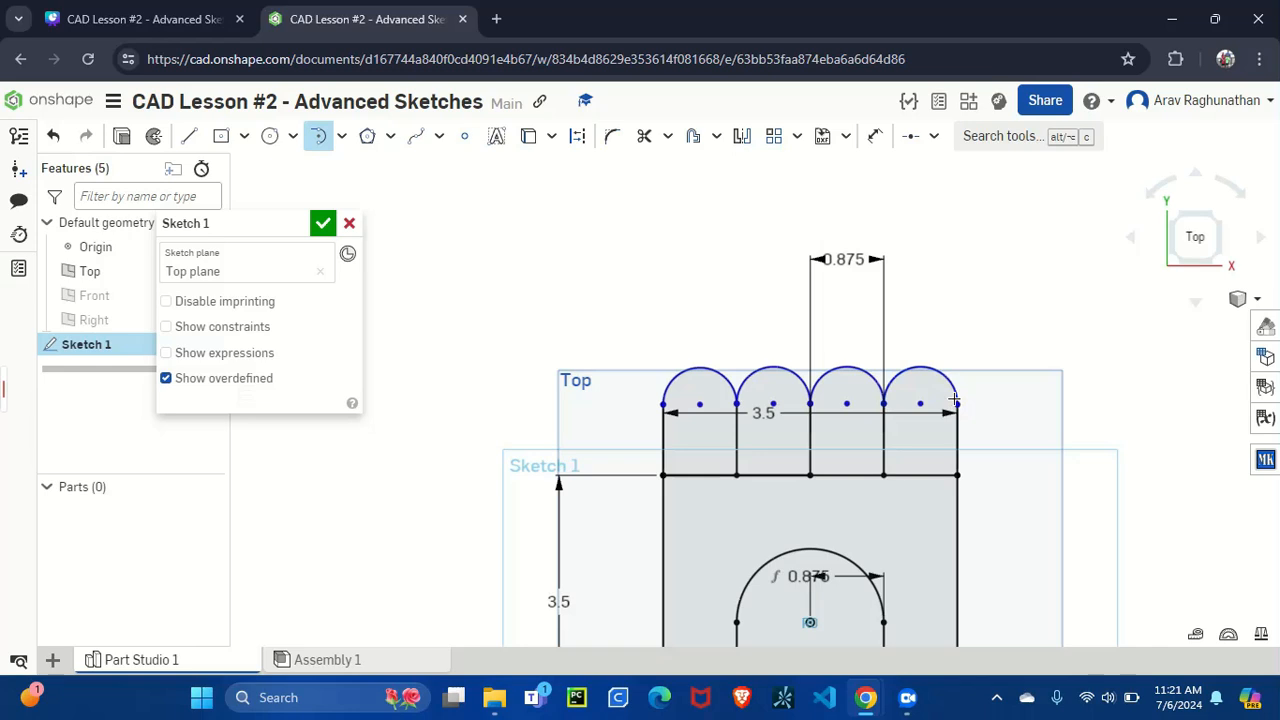
scroll(980, 424, down, 2)
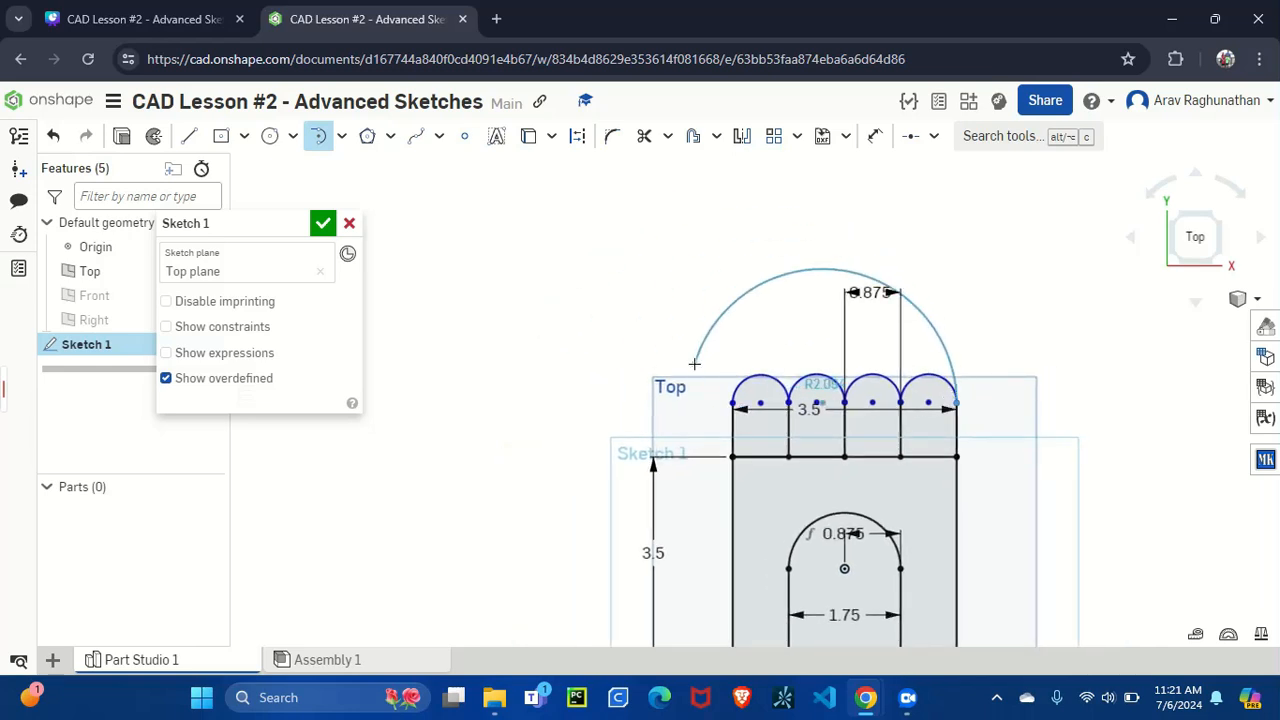
key(Escape)
- Accept the finished house sketch and bring the whole house into view
click(322, 223)
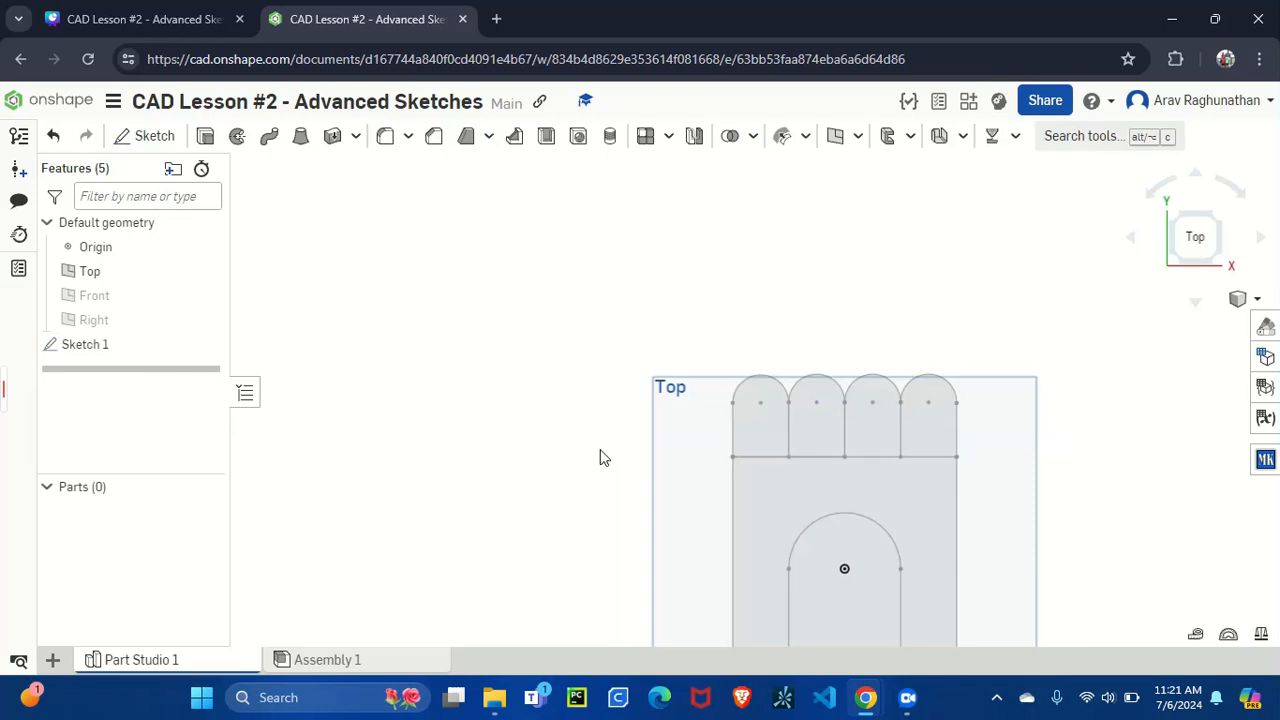
scroll(600, 457, down, 3)
scroll(722, 528, up, 3)
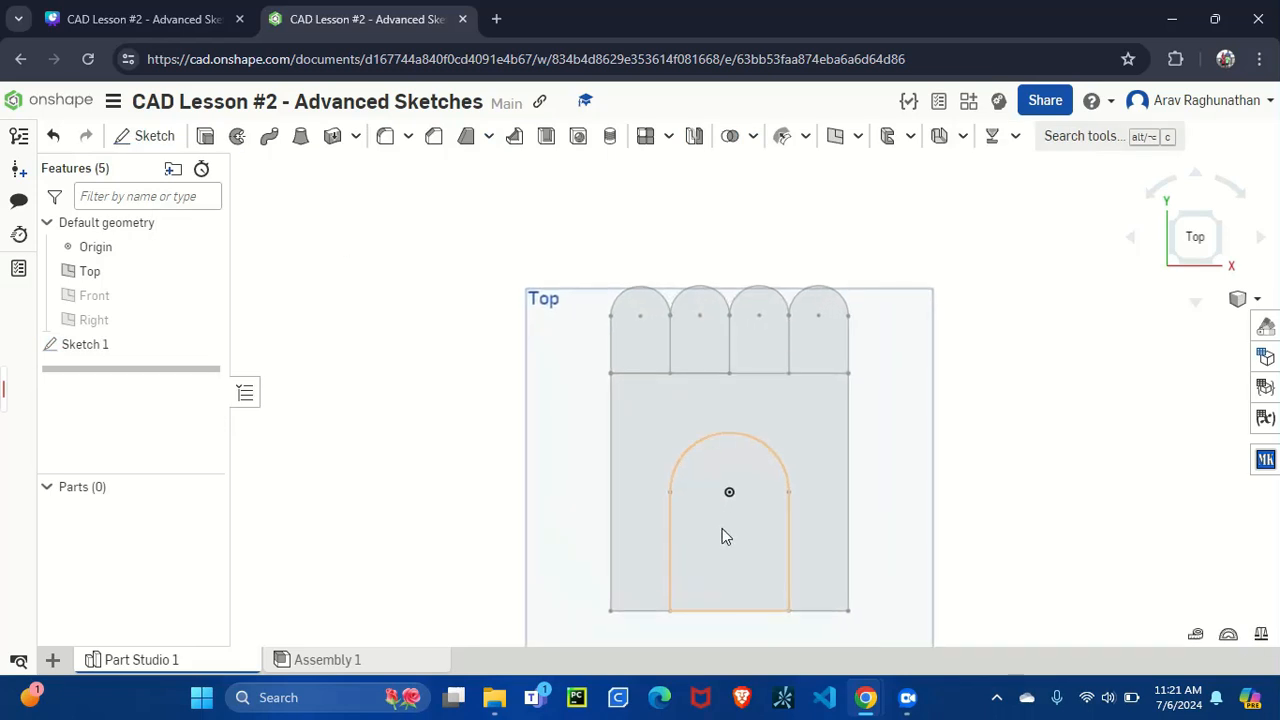
- Switch to the Canva lesson slides, present the House Project slide full screen and advance to the closing slide
click(140, 19)
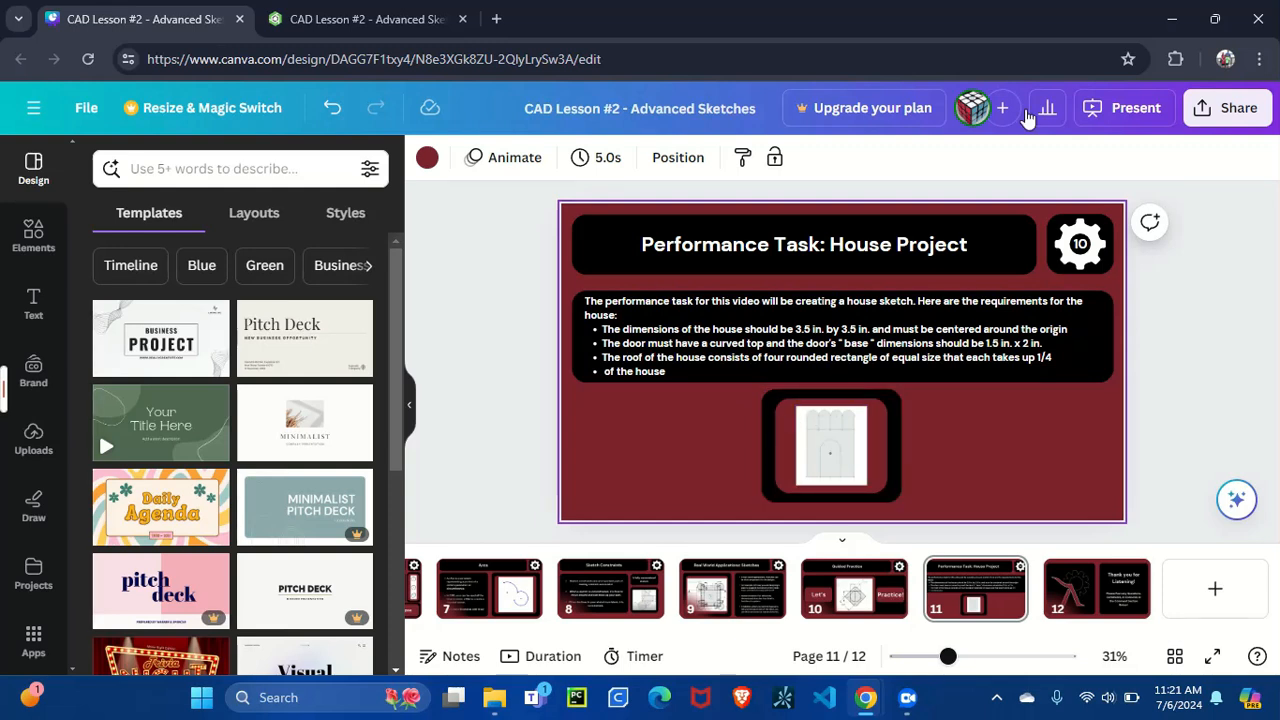
click(1139, 109)
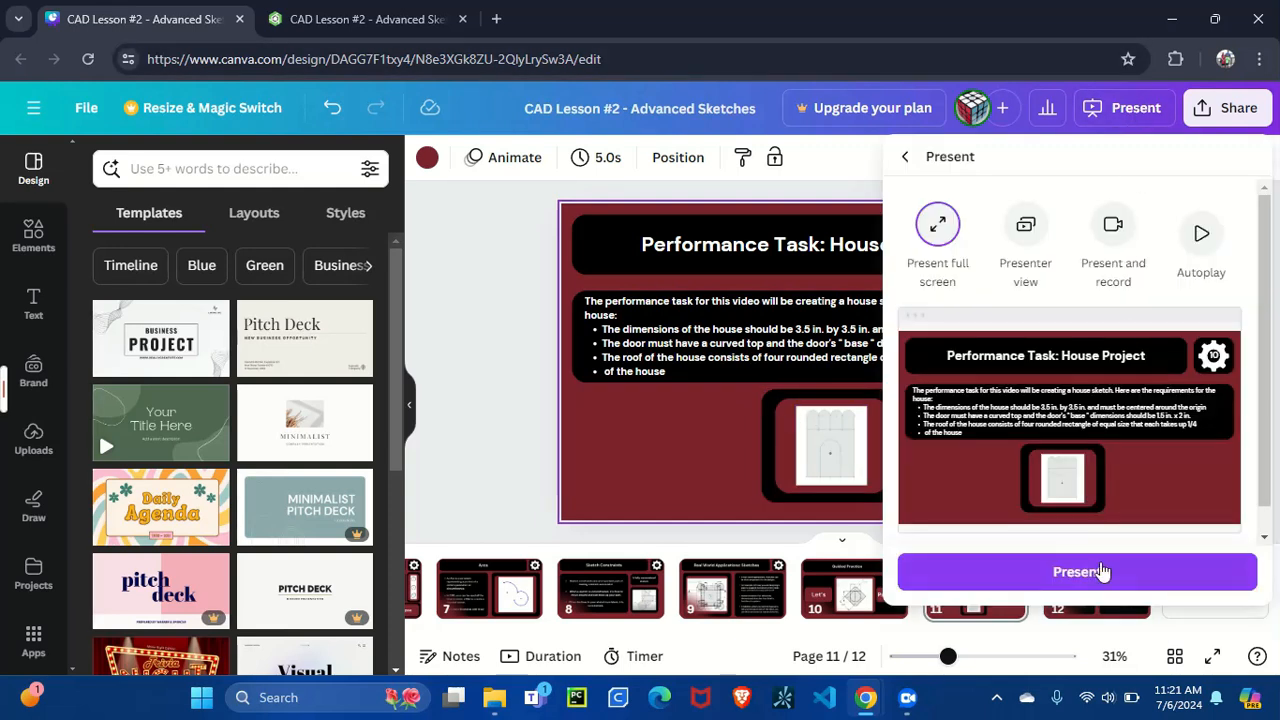
click(1102, 565)
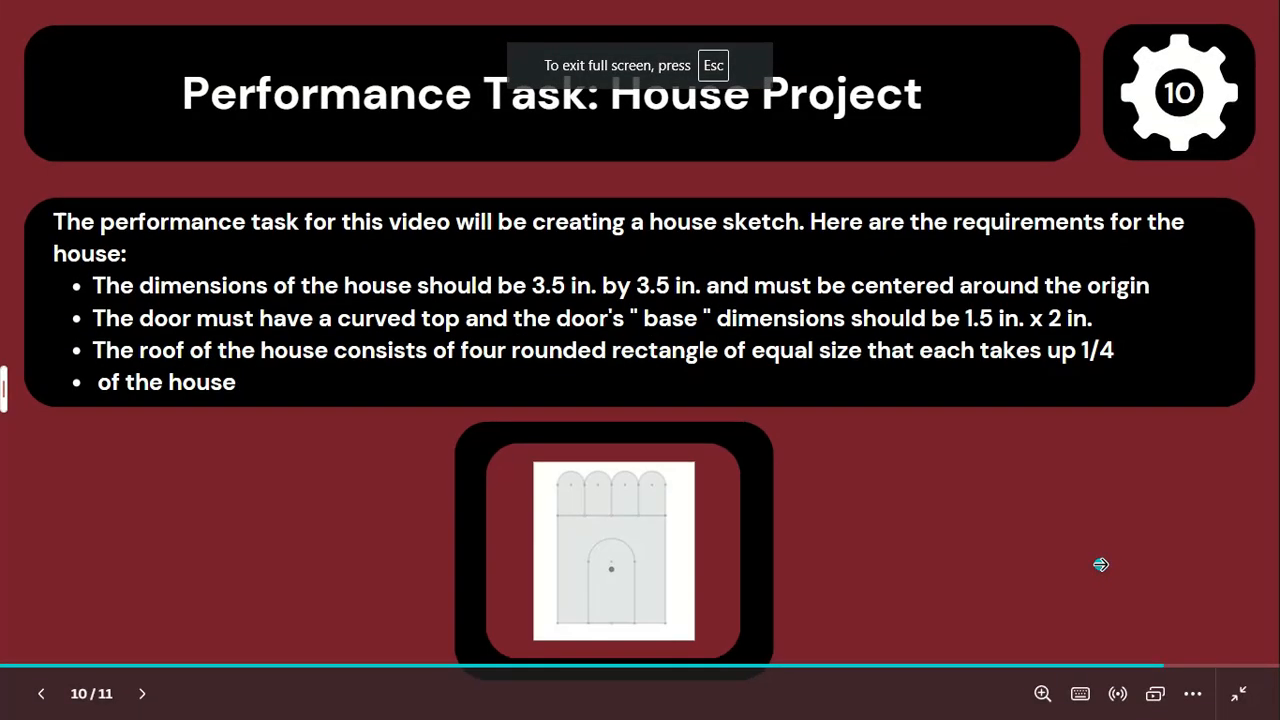
click(1101, 565)
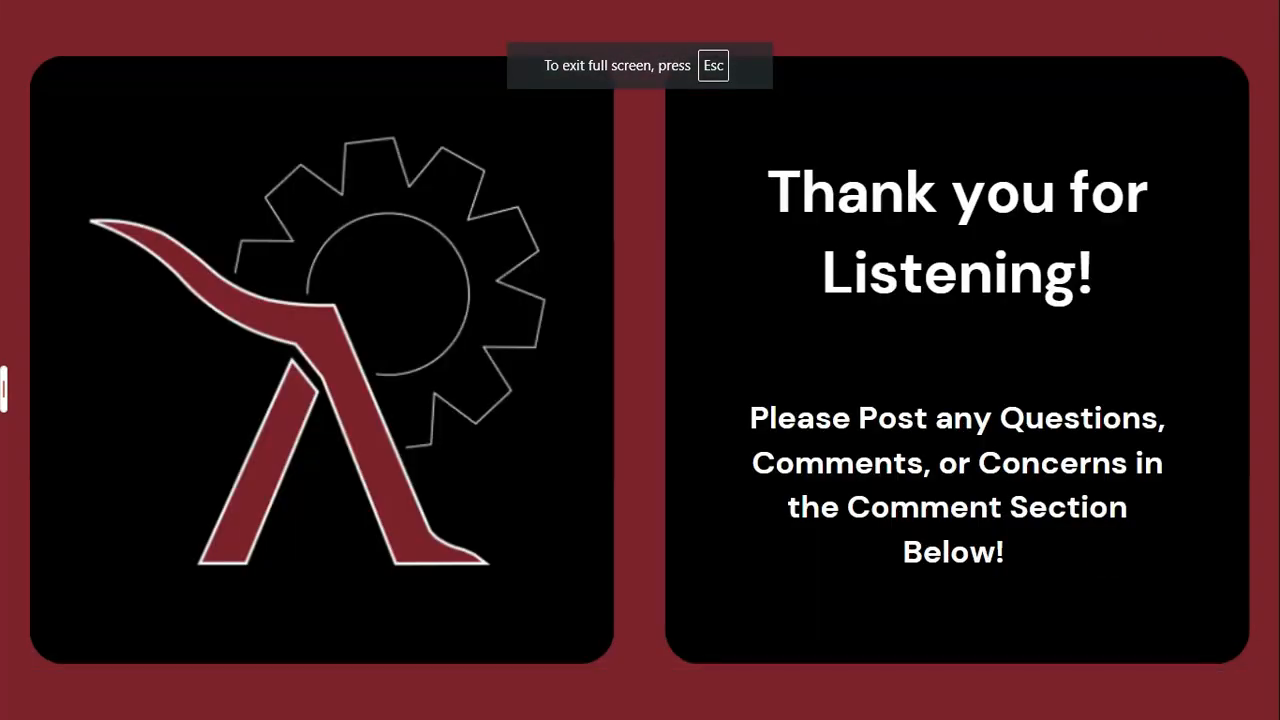